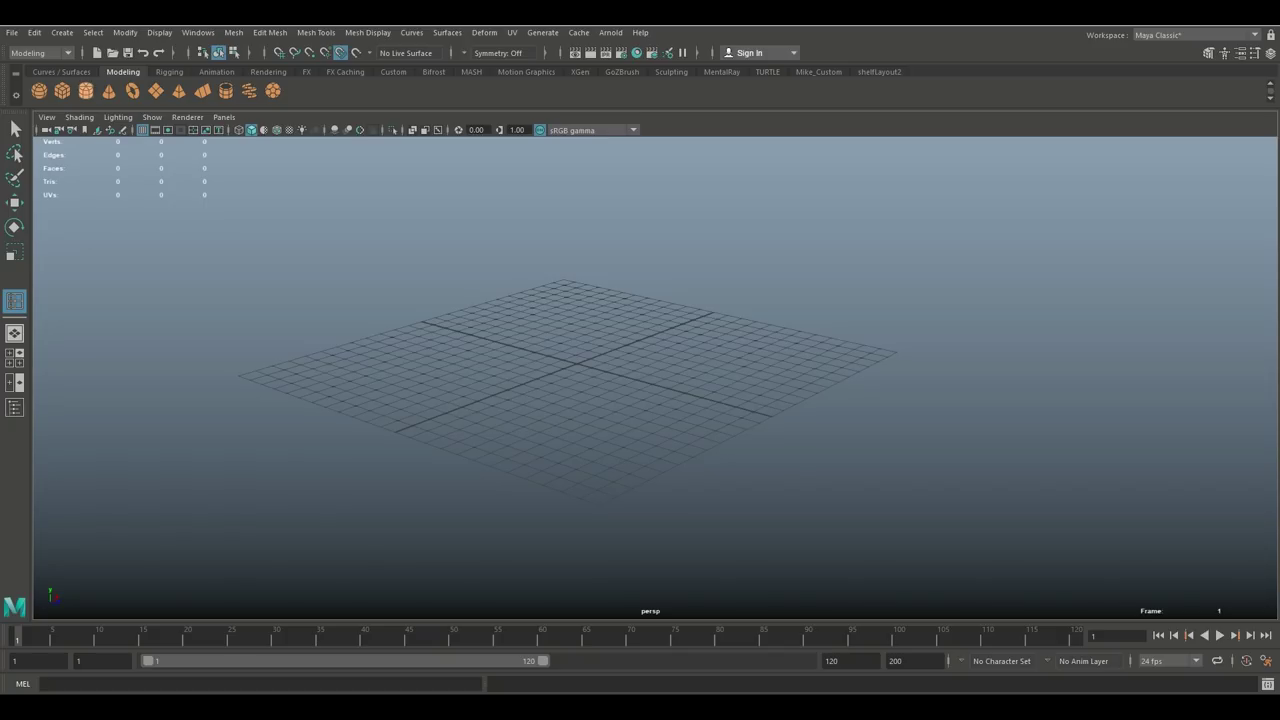
Create a polygon cylinder on the grid and set its cap subdivisions to 3
left_click(86, 91)
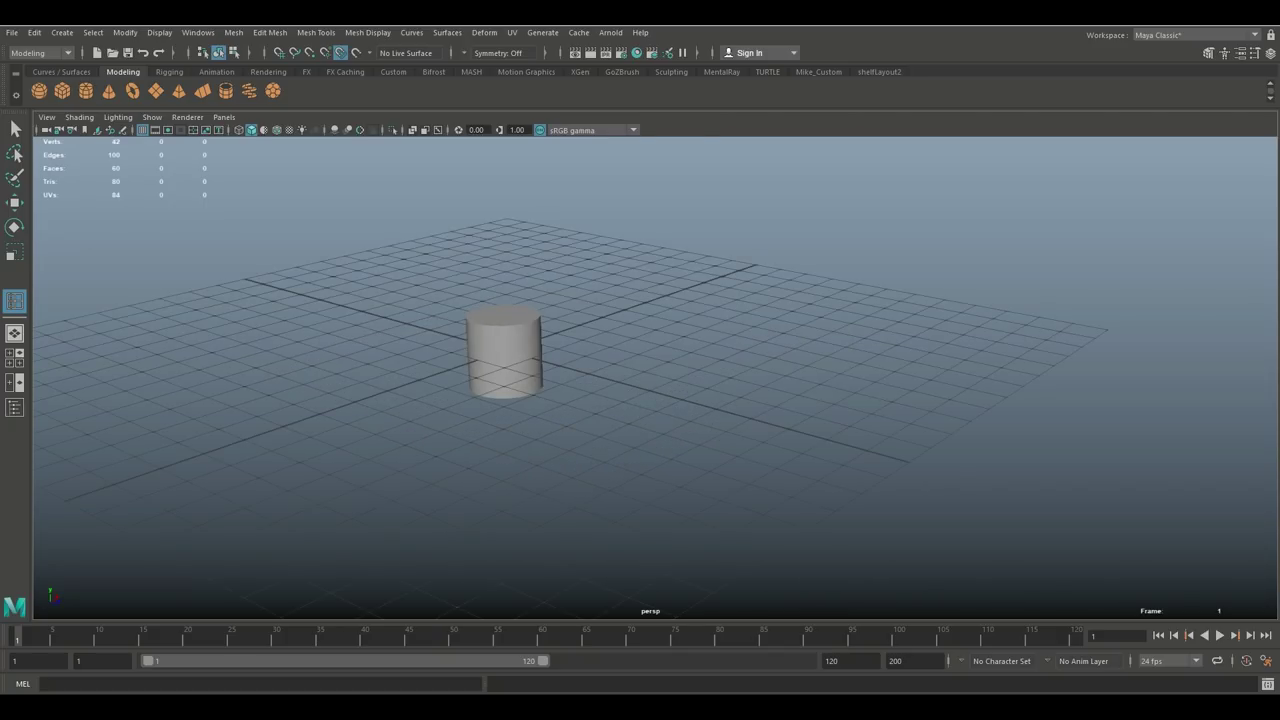
middle_click_drag(504, 352, 630, 348, "alt")
left_click(630, 350)
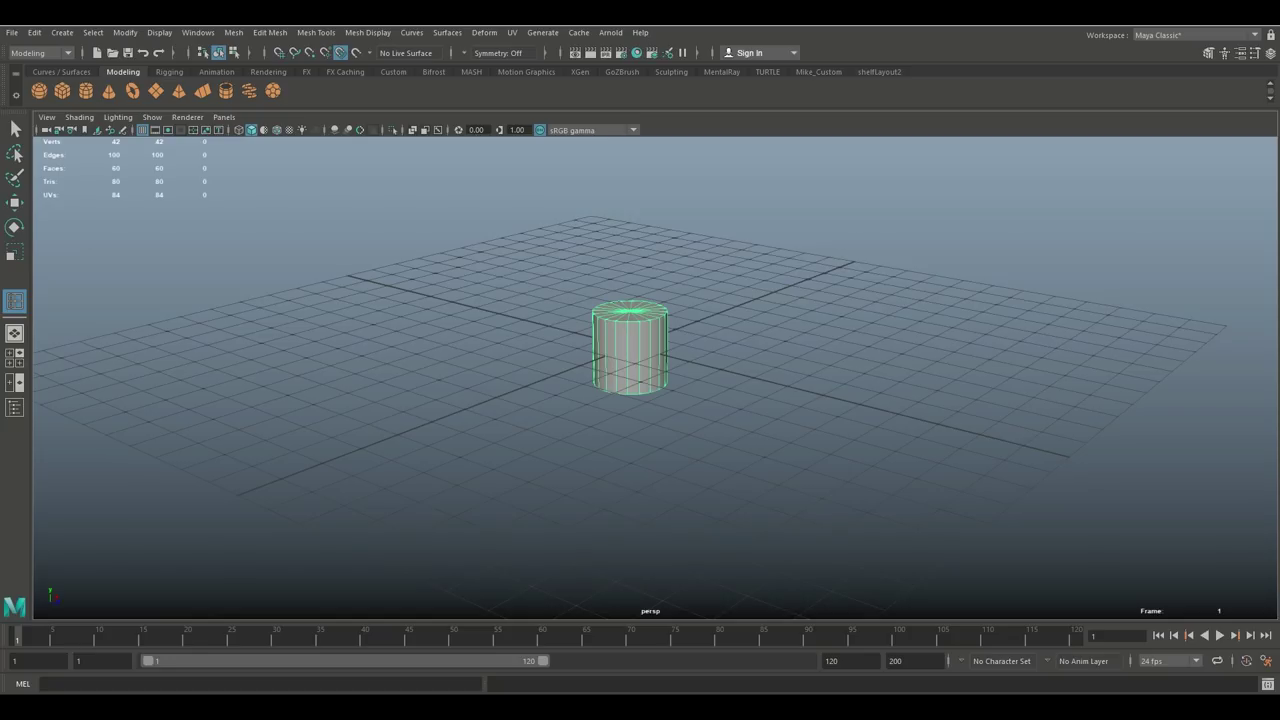
key("ctrl+a")
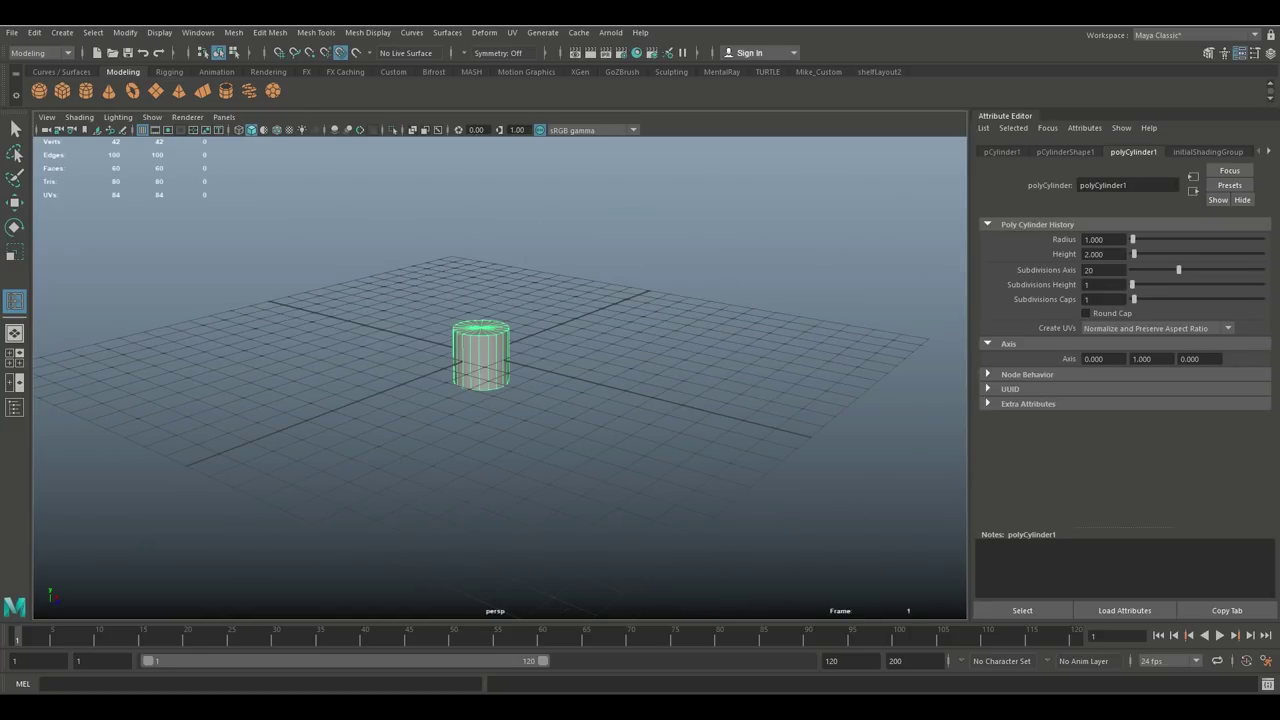
double_click(1089, 299)
type("3")
key("Return")
Delete all faces of the cylinder's bottom cap, leaving the underside open
scroll(500, 378, "up", 5)
left_click_drag(500, 378, 560, 300, "alt")
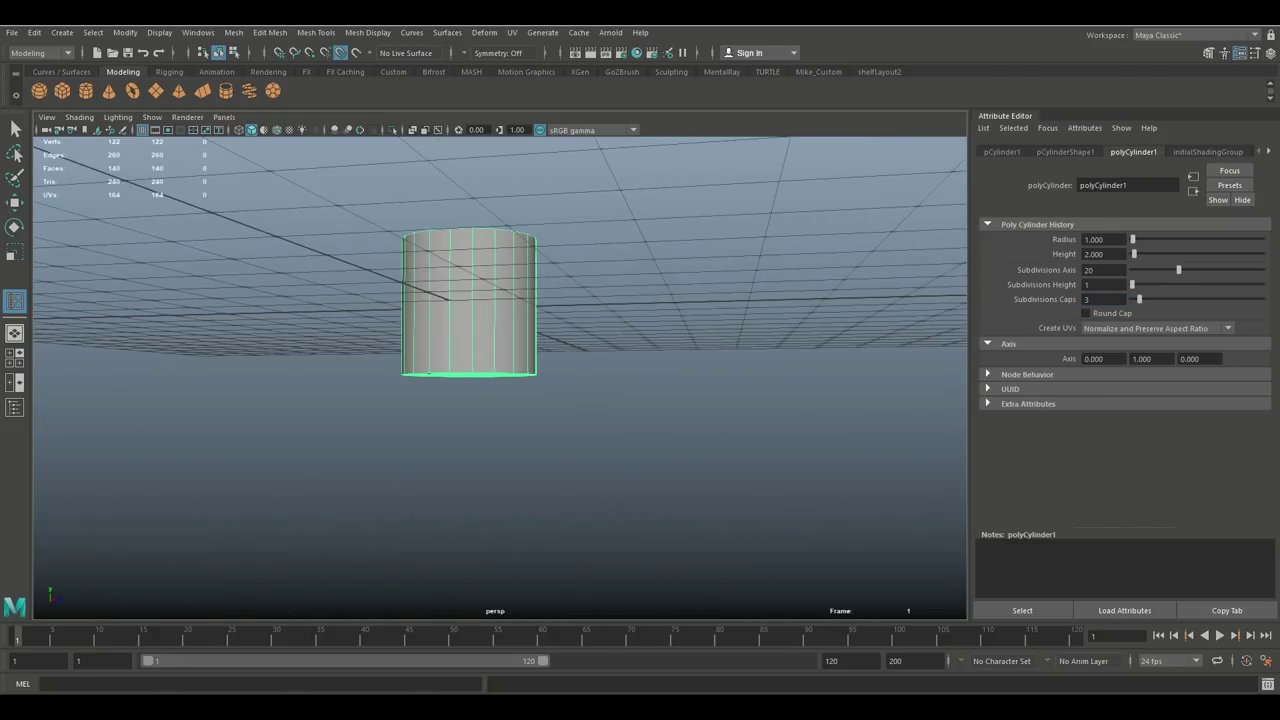
right_click_drag(489, 312, 492, 350)
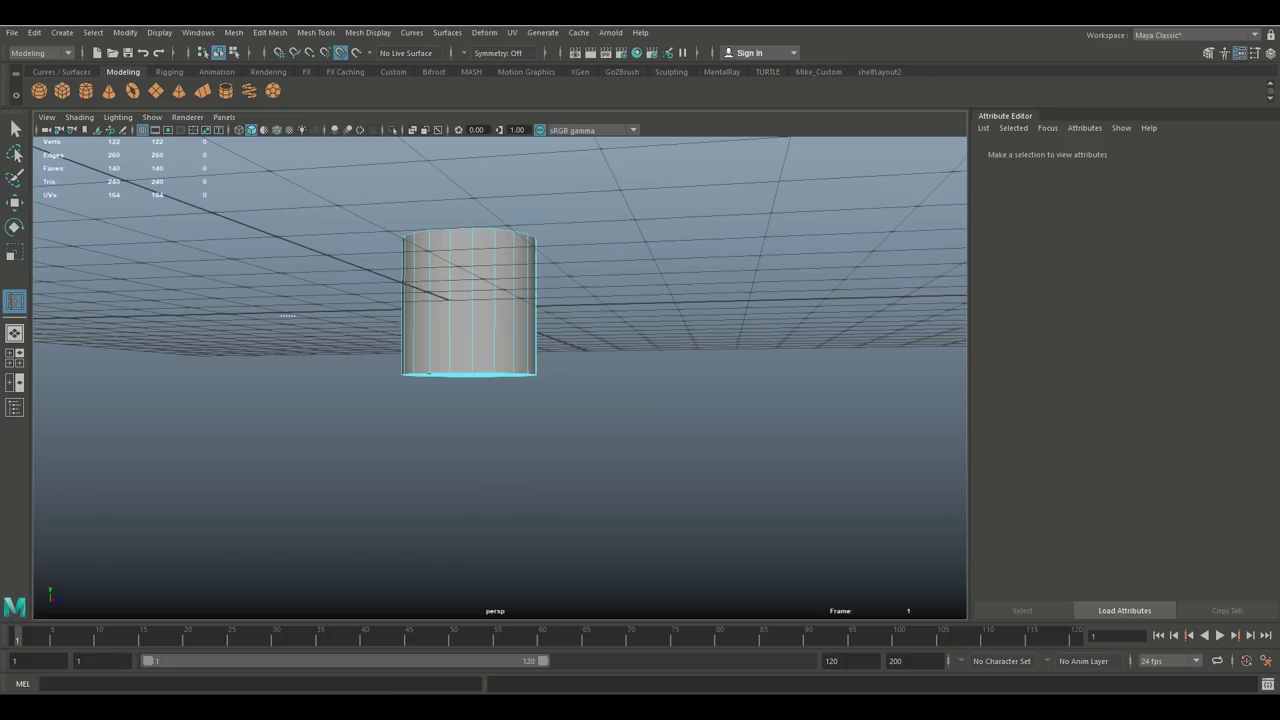
key("ctrl+z")
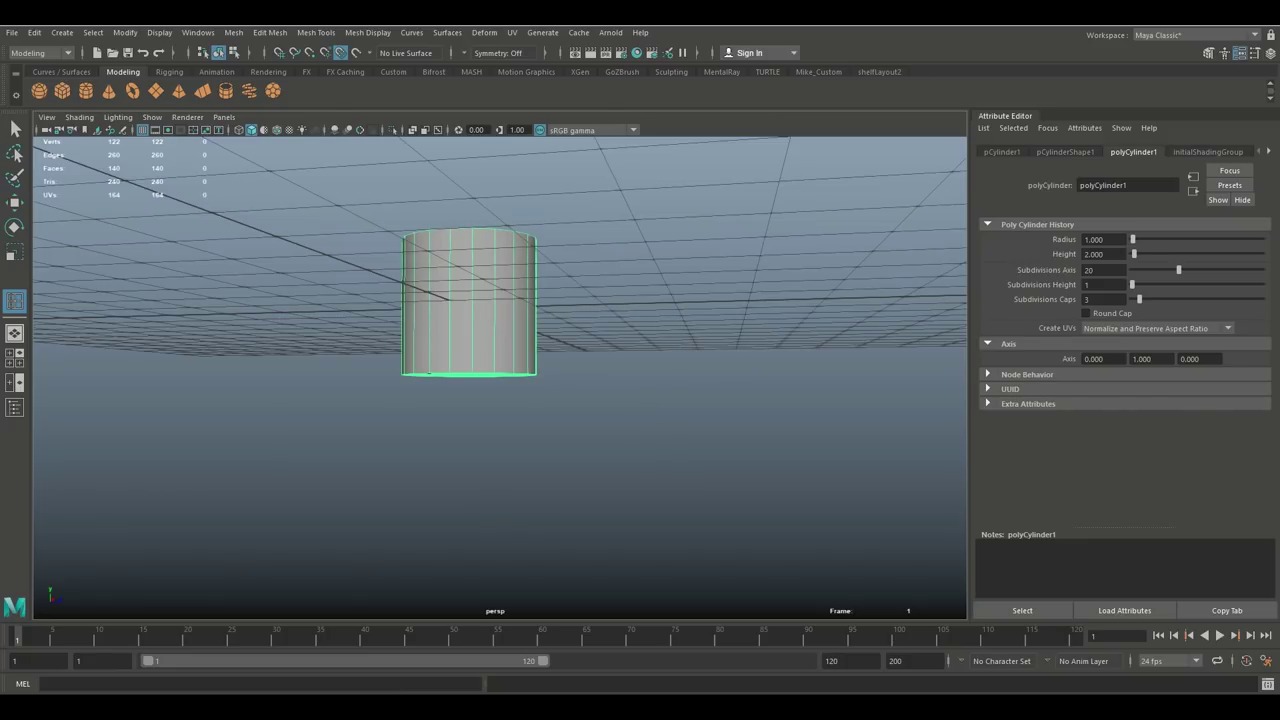
key("q")
right_click_drag(480, 320, 484, 358)
left_click_drag(345, 195, 594, 327)
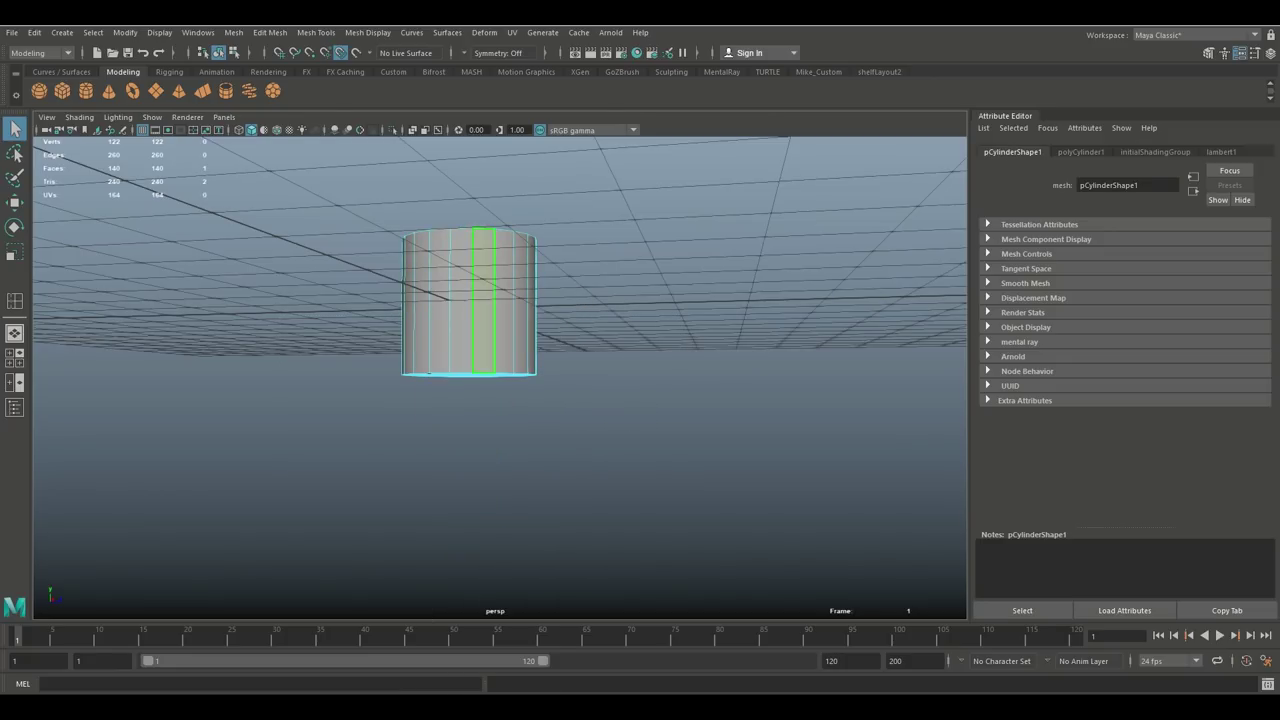
left_click_drag(358, 270, 655, 335, "ctrl")
left_click_drag(480, 350, 476, 306, "alt")
key("Delete")
Move the cylinder's bottom ring of vertices up towards the top cap to form a thin disc
right_click_drag(480, 310, 422, 322)
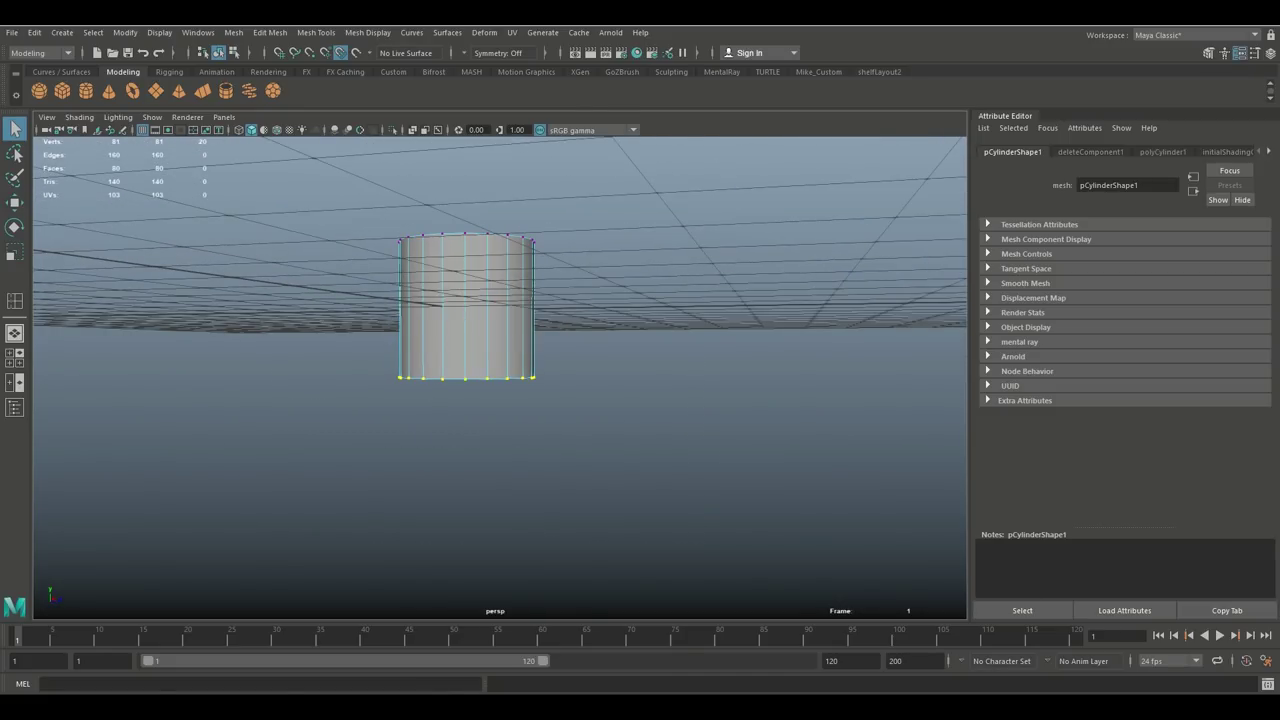
key("w")
left_click_drag(466, 312, 466, 192)
right_click_drag(466, 215, 560, 225, "alt")
middle_click_drag(480, 220, 600, 317, "alt")
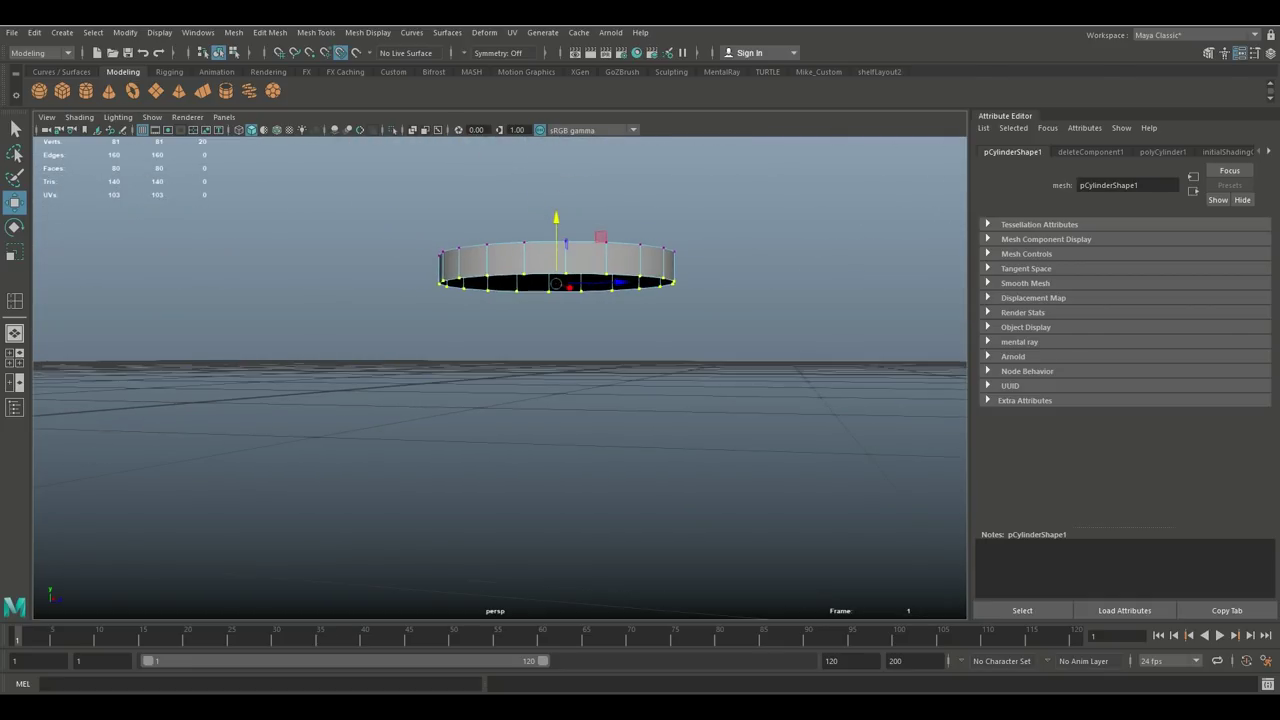
Bevel the disc's outer top edge loop with a fraction of 0.6 and 3 segments
left_click_drag(600, 317, 610, 410, "alt")
middle_click_drag(610, 410, 592, 405, "alt")
right_click_drag(480, 330, 490, 284, "alt")
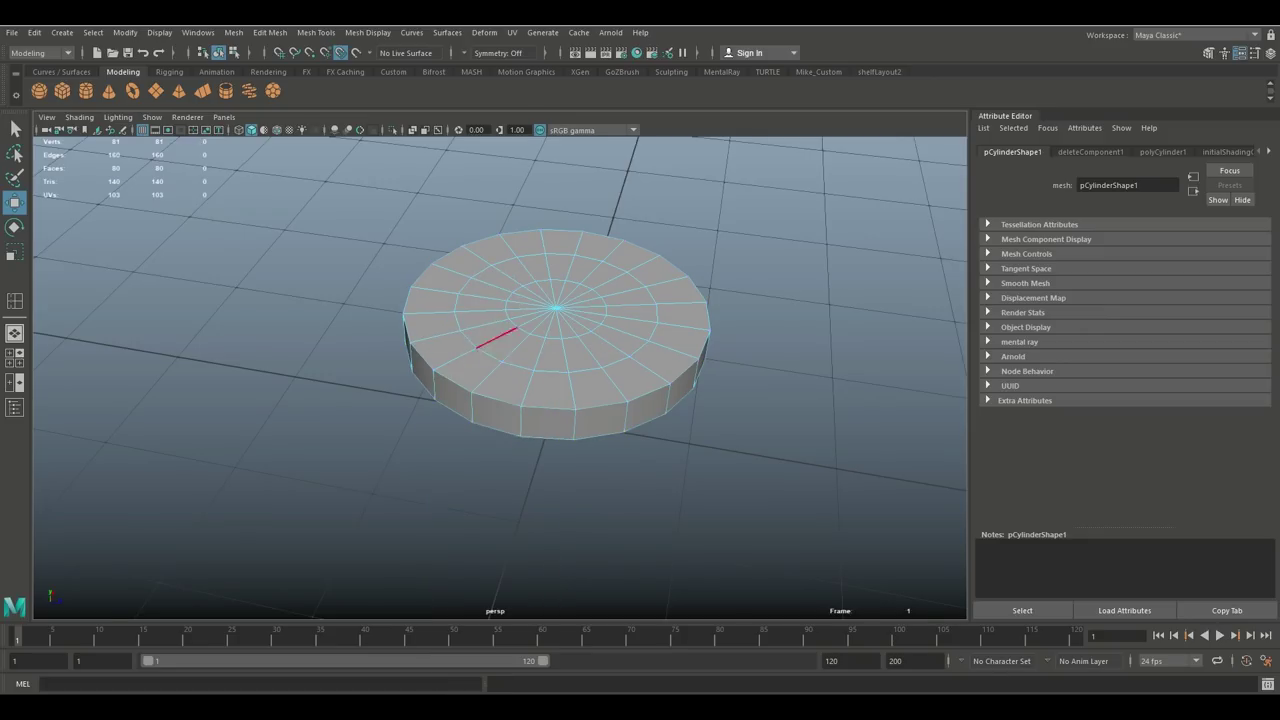
left_click(495, 401)
left_click(270, 32)
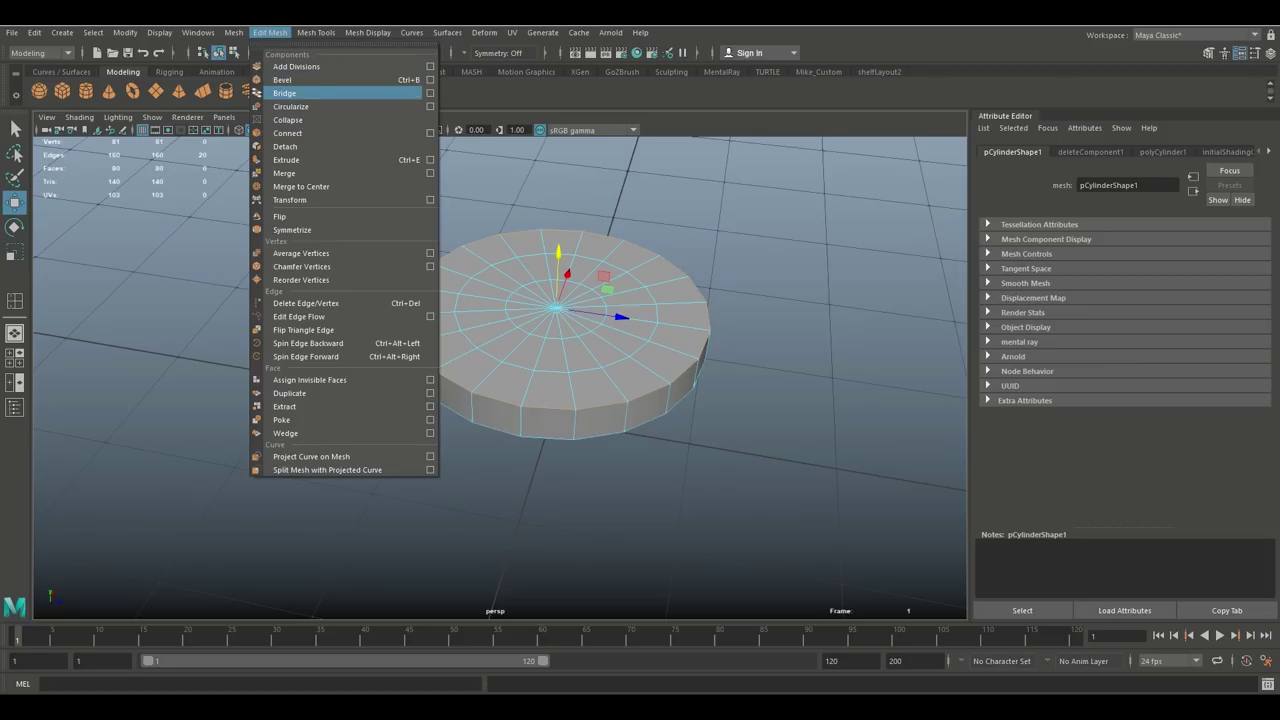
left_click(290, 79)
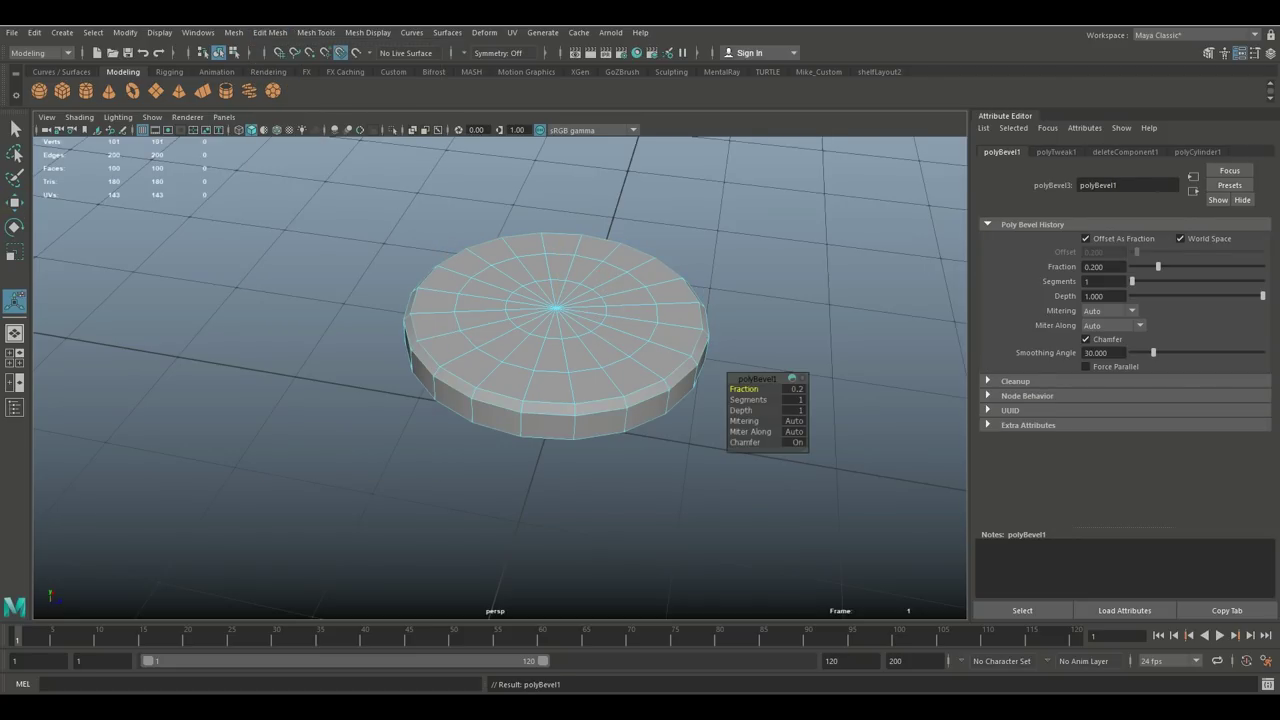
left_click_drag(744, 389, 784, 389)
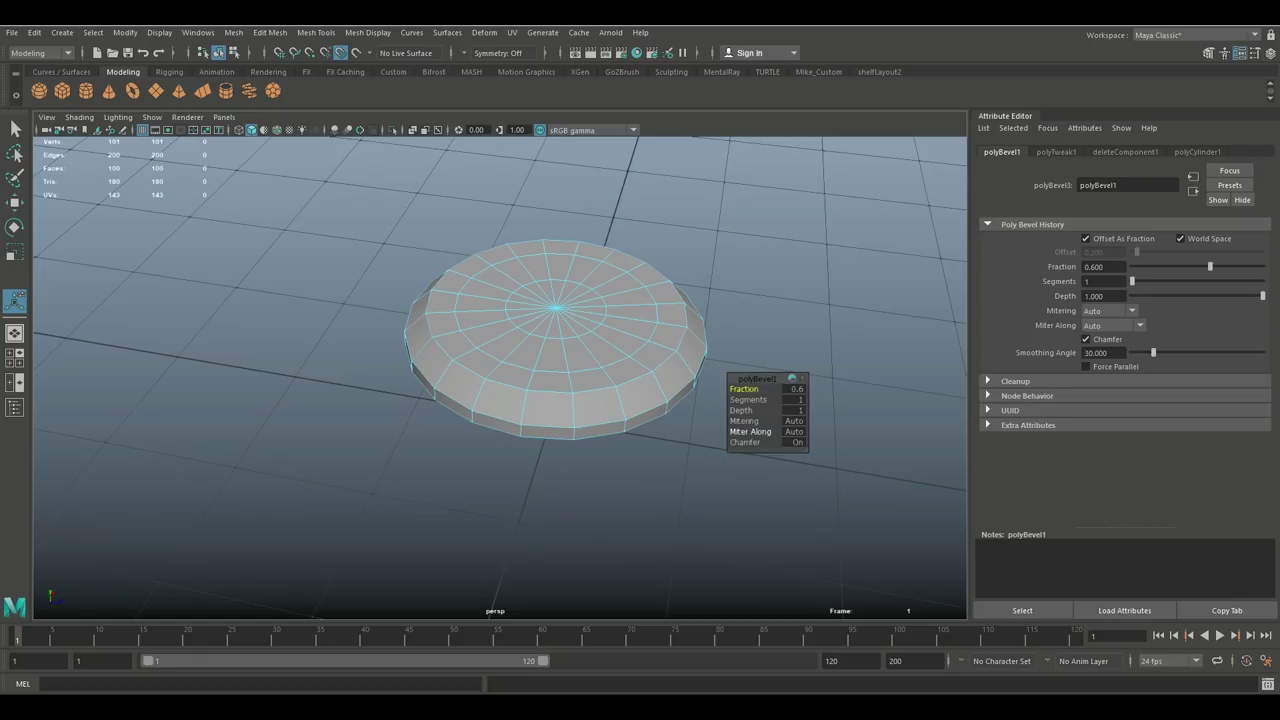
left_click_drag(748, 400, 758, 400)
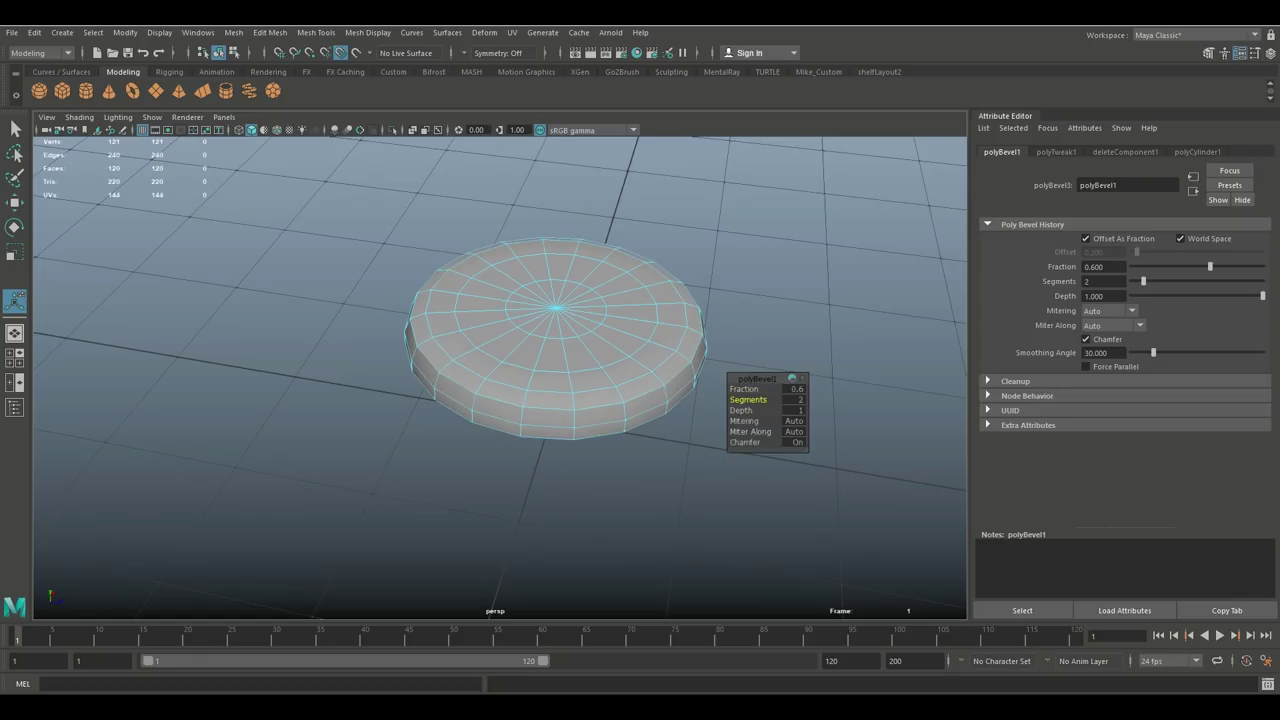
middle_click_drag(768, 399, 798, 399)
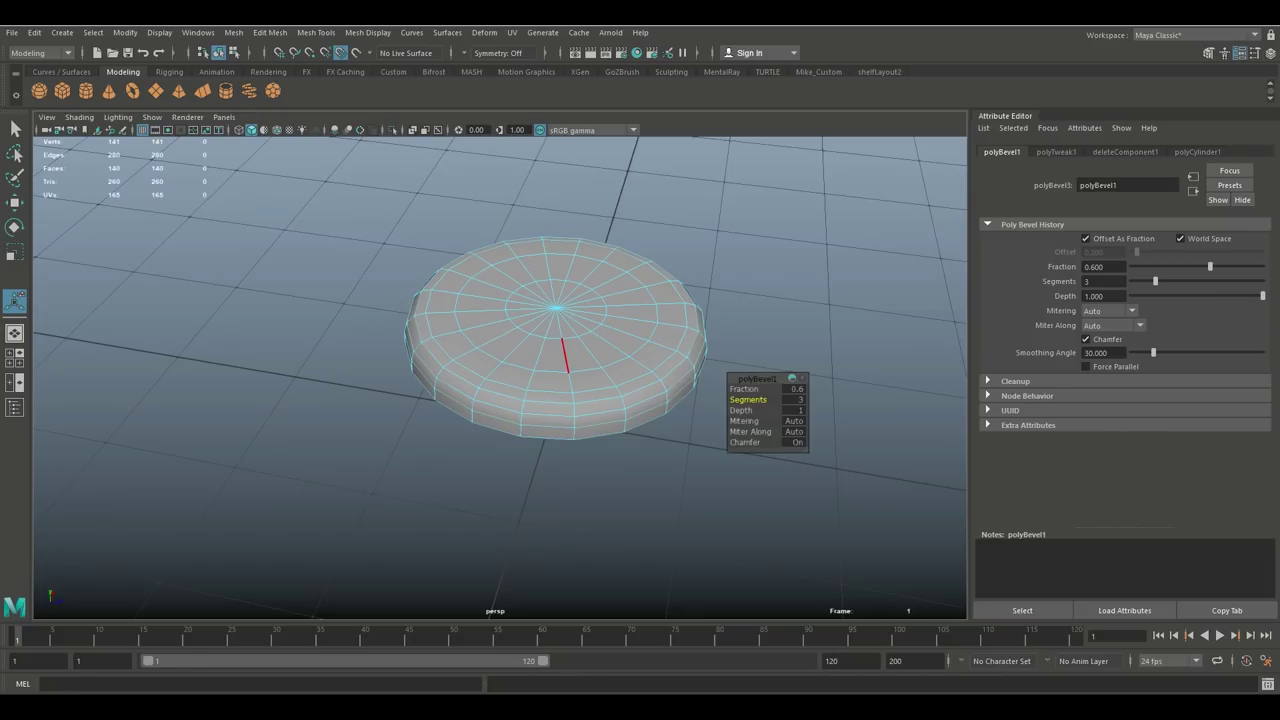
Extrude the two inner rings of faces on the disc's top upward into a smaller raised tier
right_click(558, 320)
right_click_drag(559, 338, 566, 357)
scroll(595, 396, "up", 4)
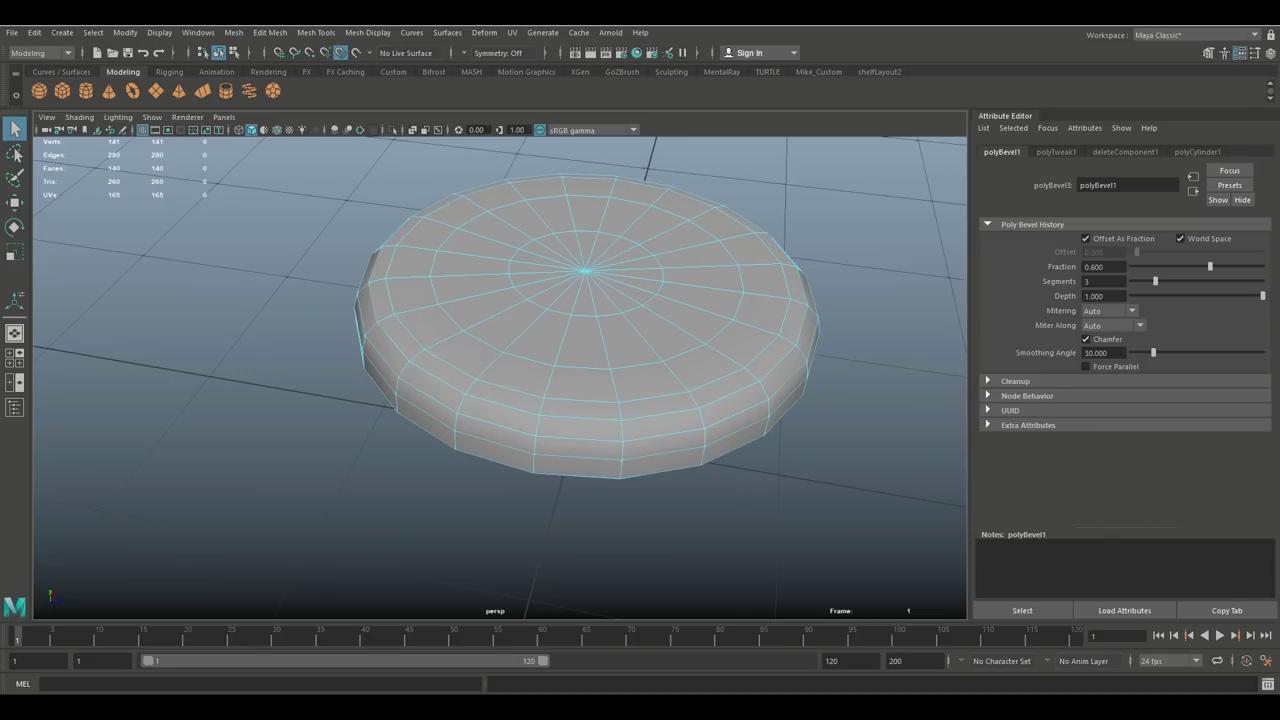
left_click(14, 357)
key("space")
scroll(620, 375, "up", 8)
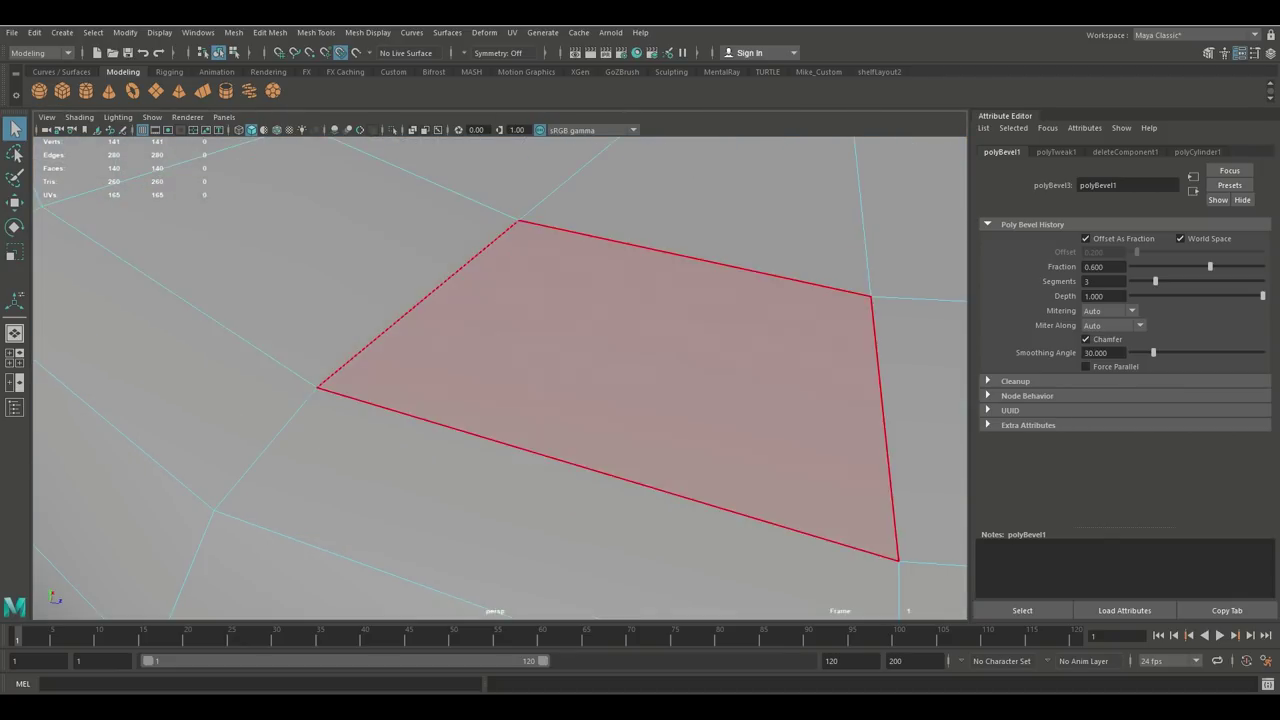
scroll(620, 375, "down", 4)
key("space")
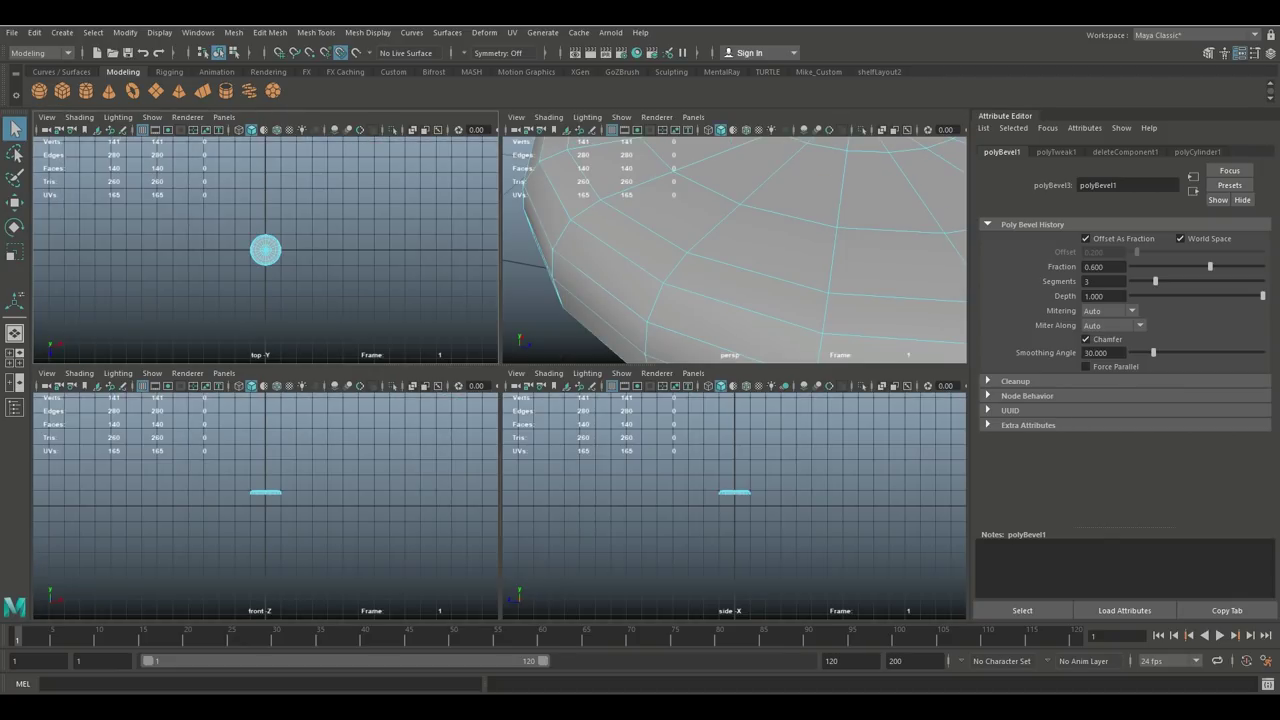
key("space")
scroll(480, 355, "up", 6)
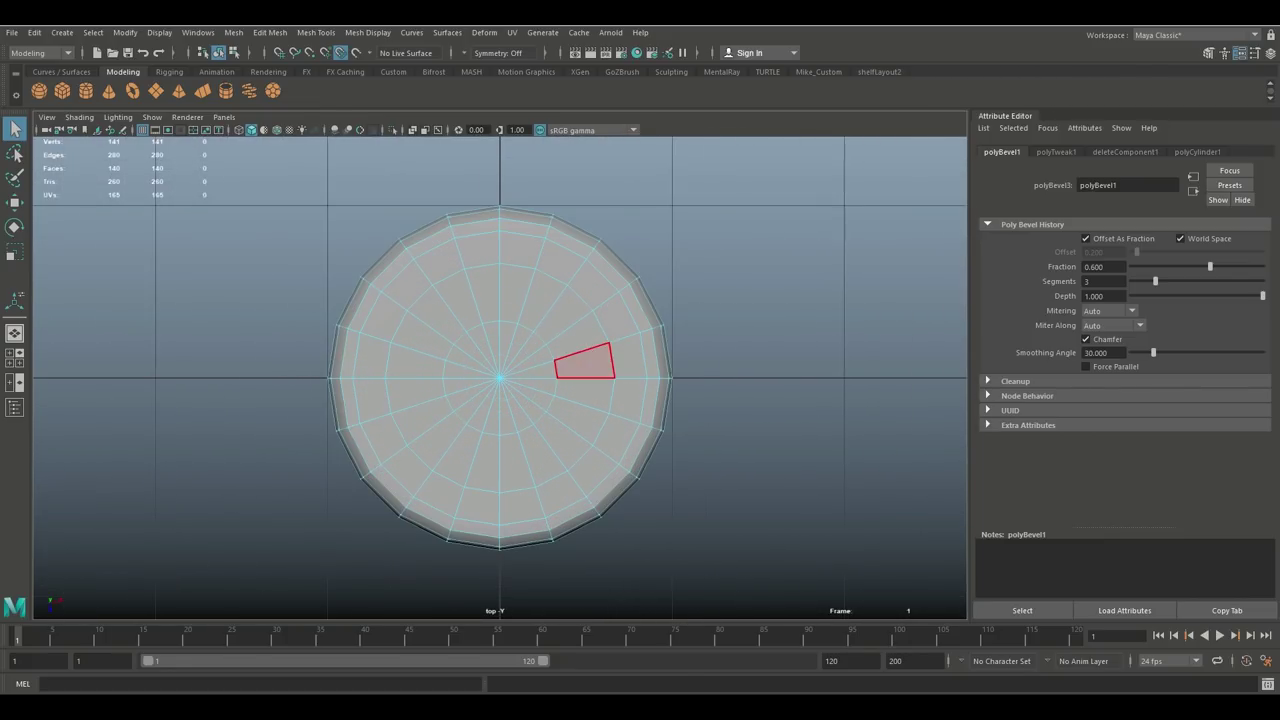
double_click(463, 345)
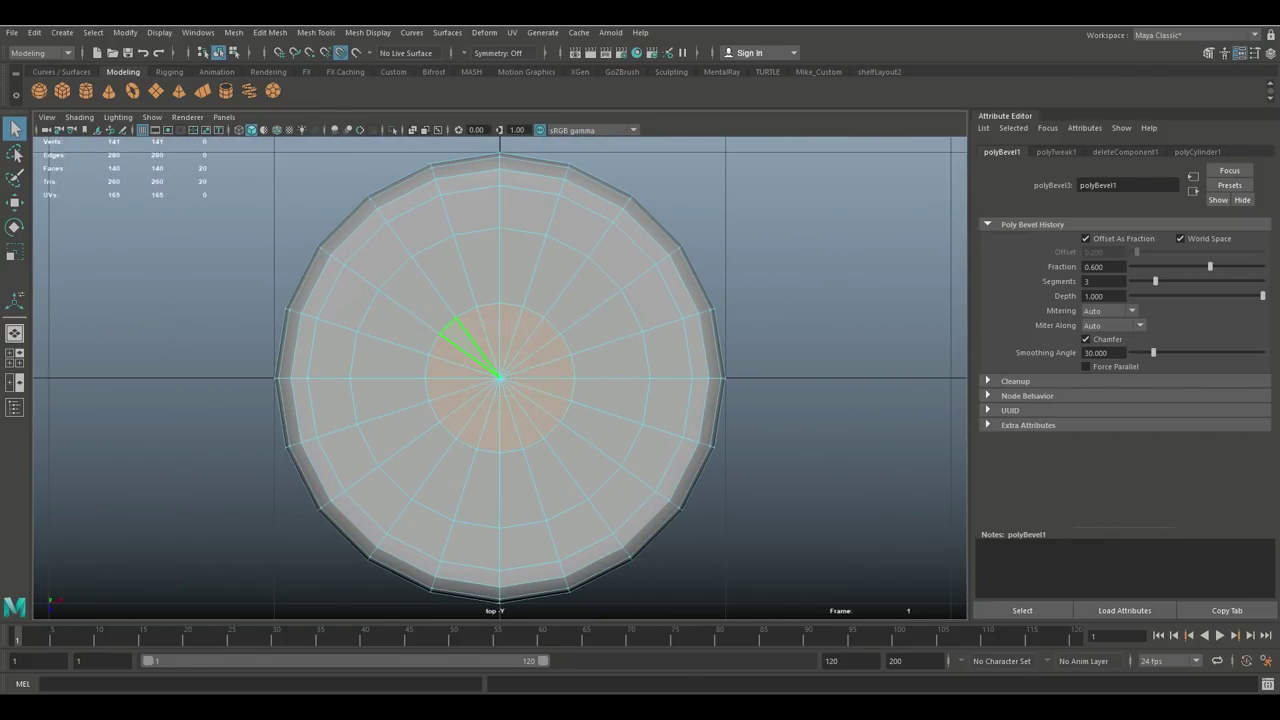
key("shift+period")
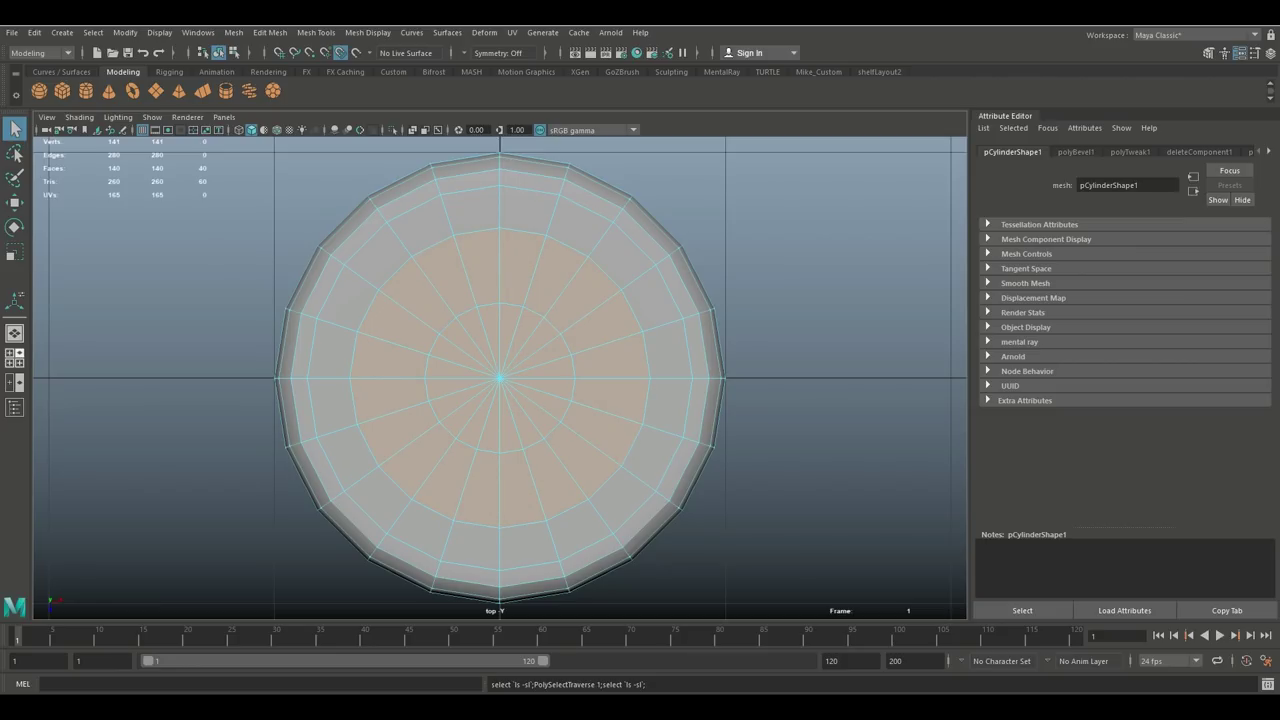
left_click(15, 358)
key("space")
scroll(622, 293, "down", 6)
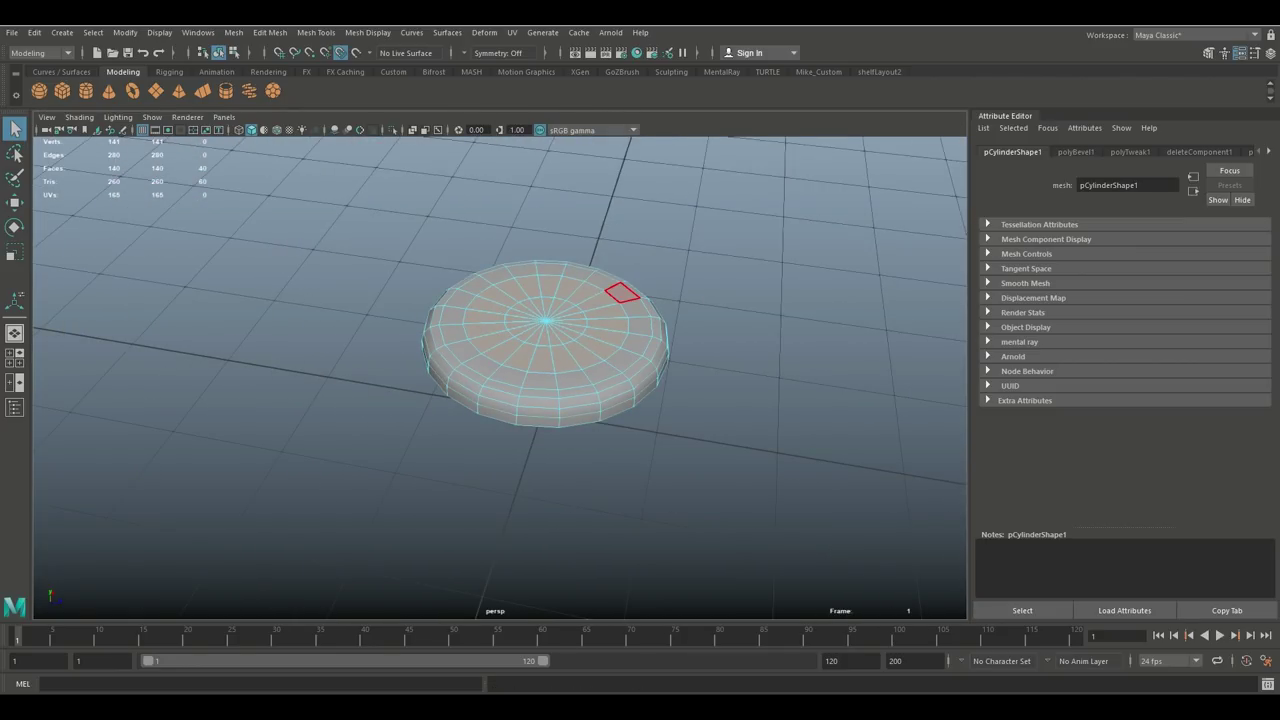
key("ctrl+e")
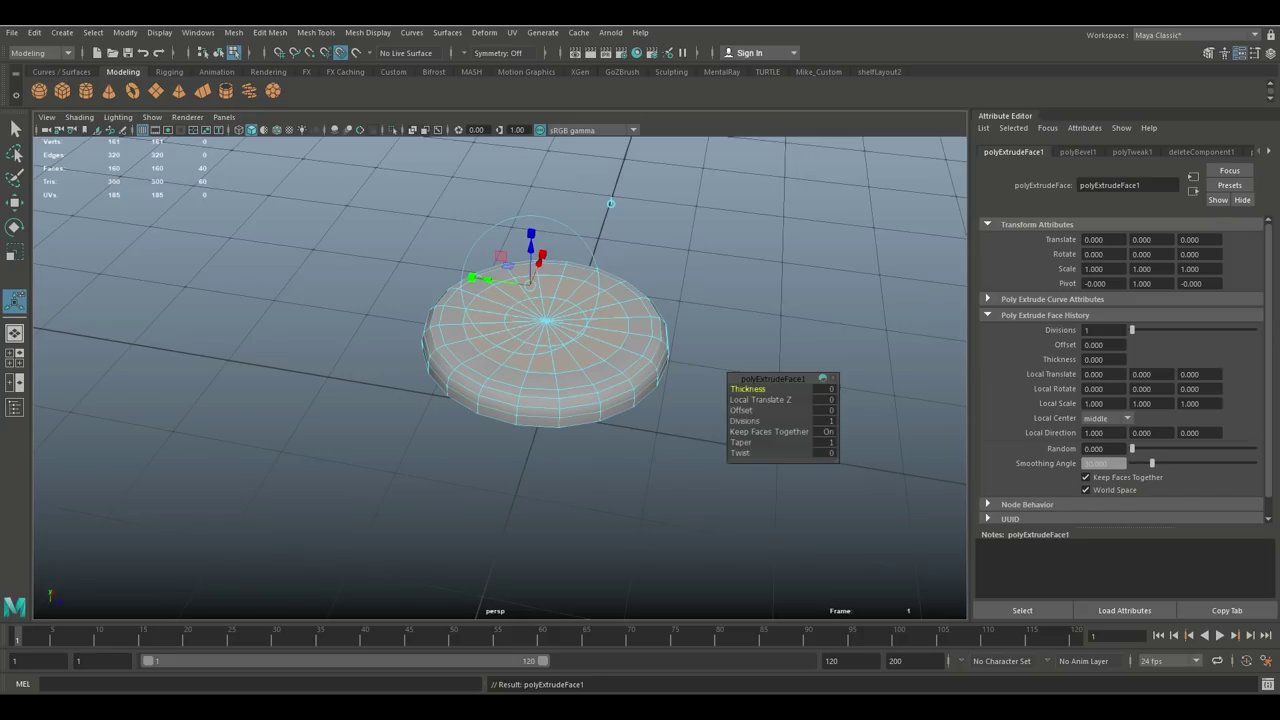
key("w")
mouse_move(548, 266)
left_mouse_down()
mouse_move(548, 252)
mouse_move(548, 272)
left_mouse_up()
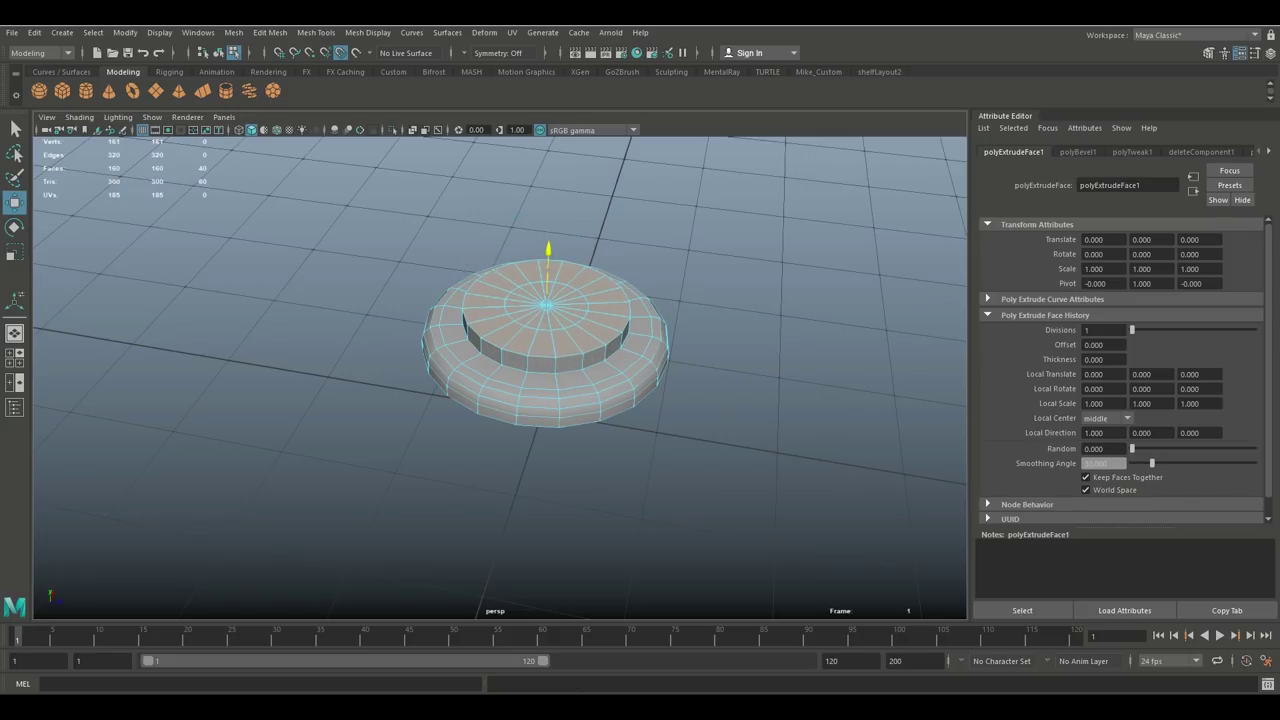
Bevel the raised tier's outer top edge loop with a fraction of 0.7 and 3 segments
right_click_drag(215, 345, 340, 343, "alt")
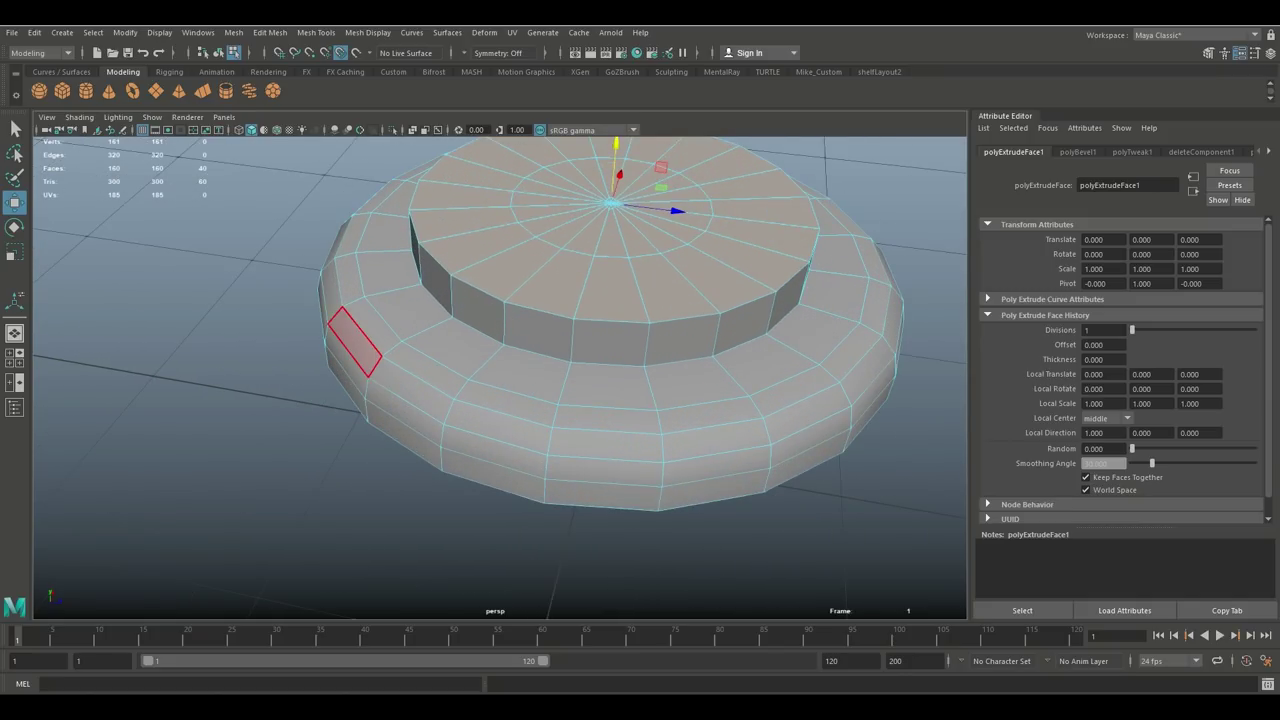
middle_click_drag(354, 343, 244, 329, "alt")
left_click_drag(262, 330, 375, 370, "alt")
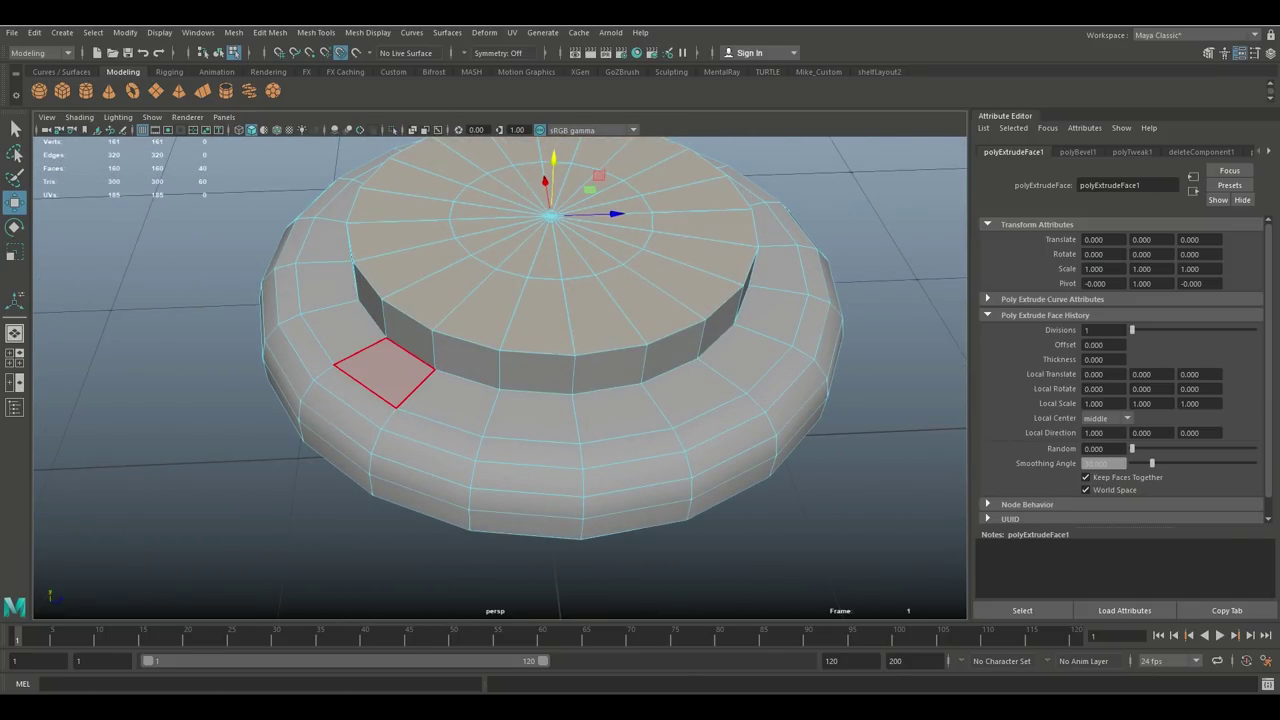
key("q")
right_click_drag(443, 300, 451, 283)
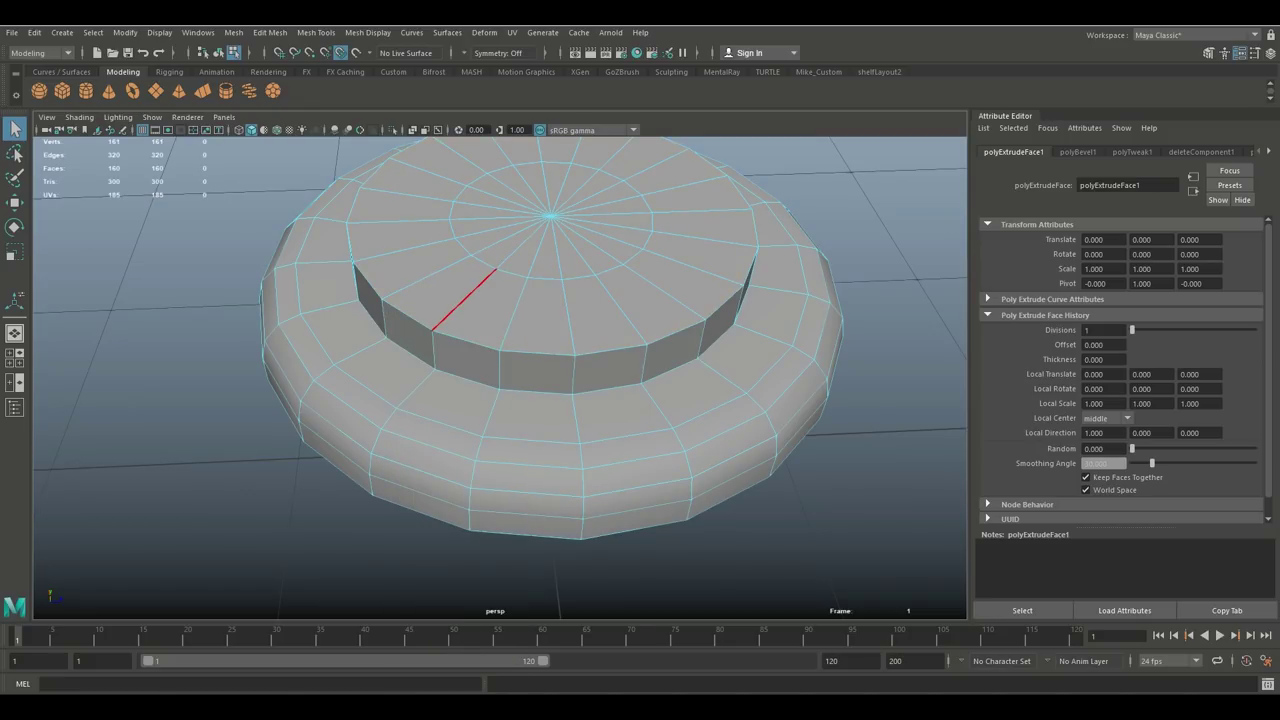
left_click(466, 341)
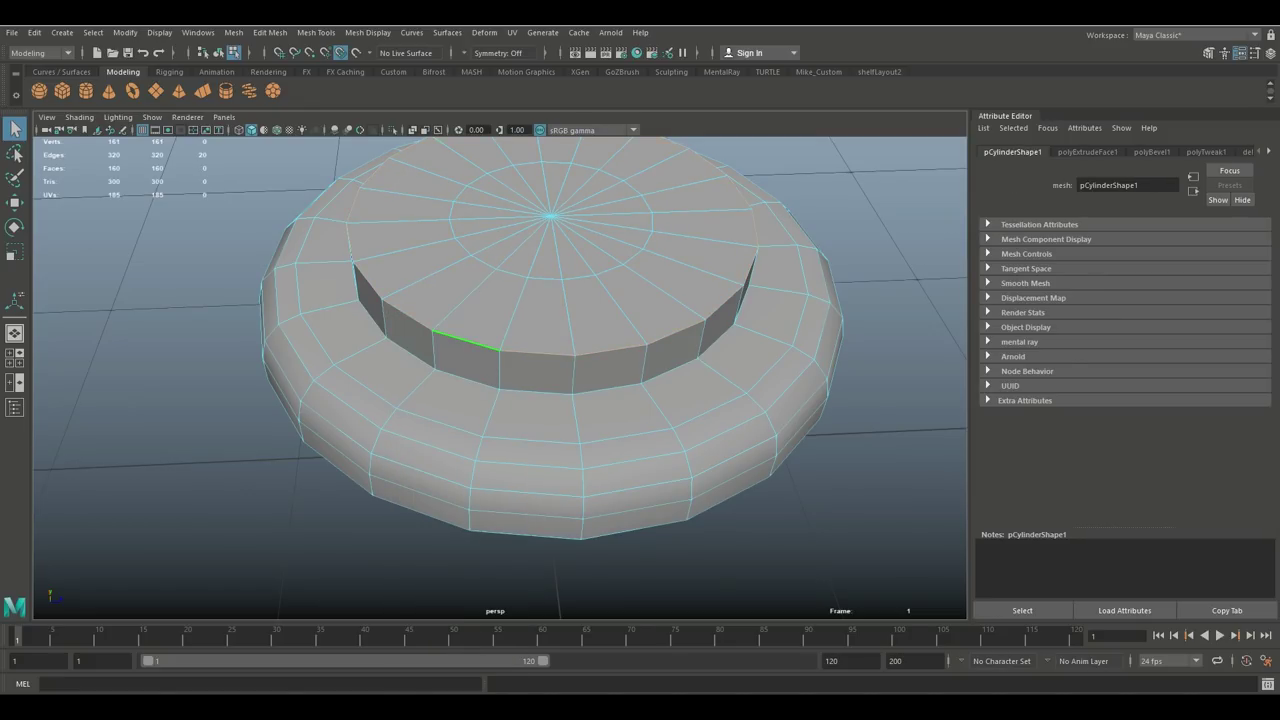
left_click(270, 32)
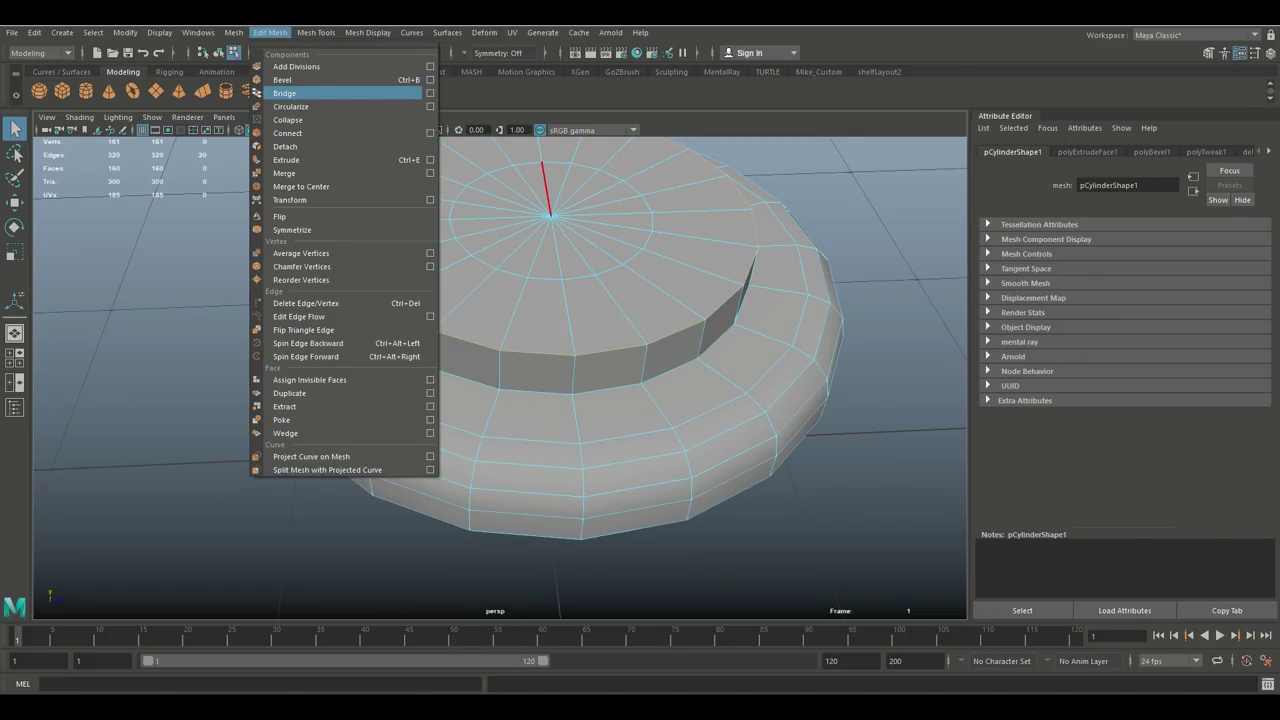
left_click(283, 79)
middle_click_drag(560, 390, 660, 390)
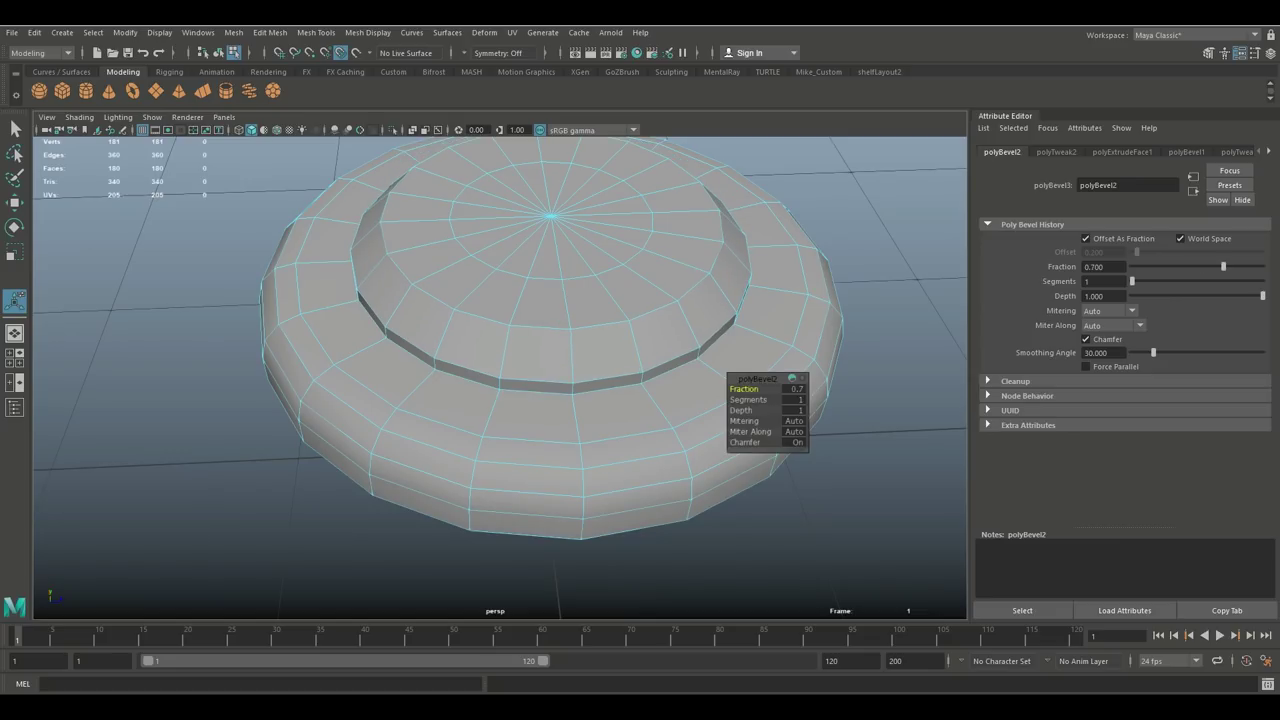
left_click(748, 400)
middle_click_drag(748, 400, 790, 399)
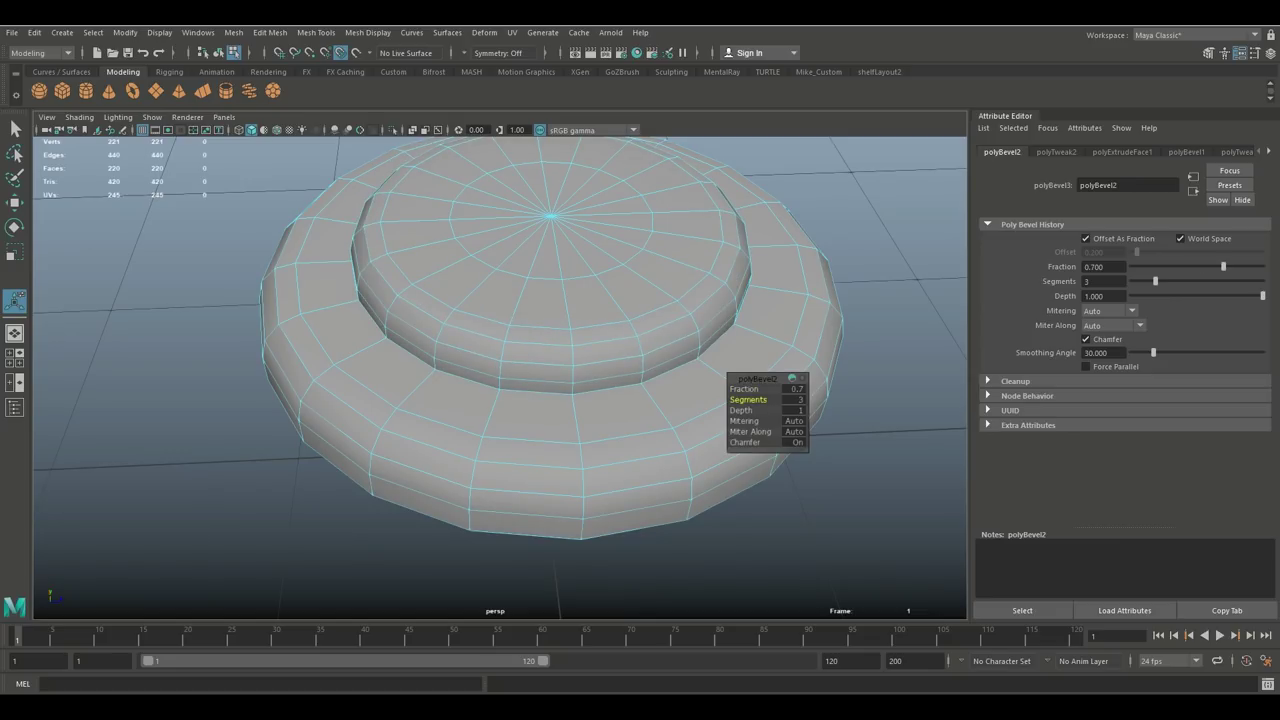
left_click(868, 500)
Preview the whole disc in smooth mesh display and return it to the unsmoothed display
right_click_drag(640, 400, 480, 400, "alt")
left_click_drag(600, 400, 515, 335, "alt")
left_click_drag(515, 250, 575, 312, "alt")
right_click_drag(543, 246, 608, 227)
key("3")
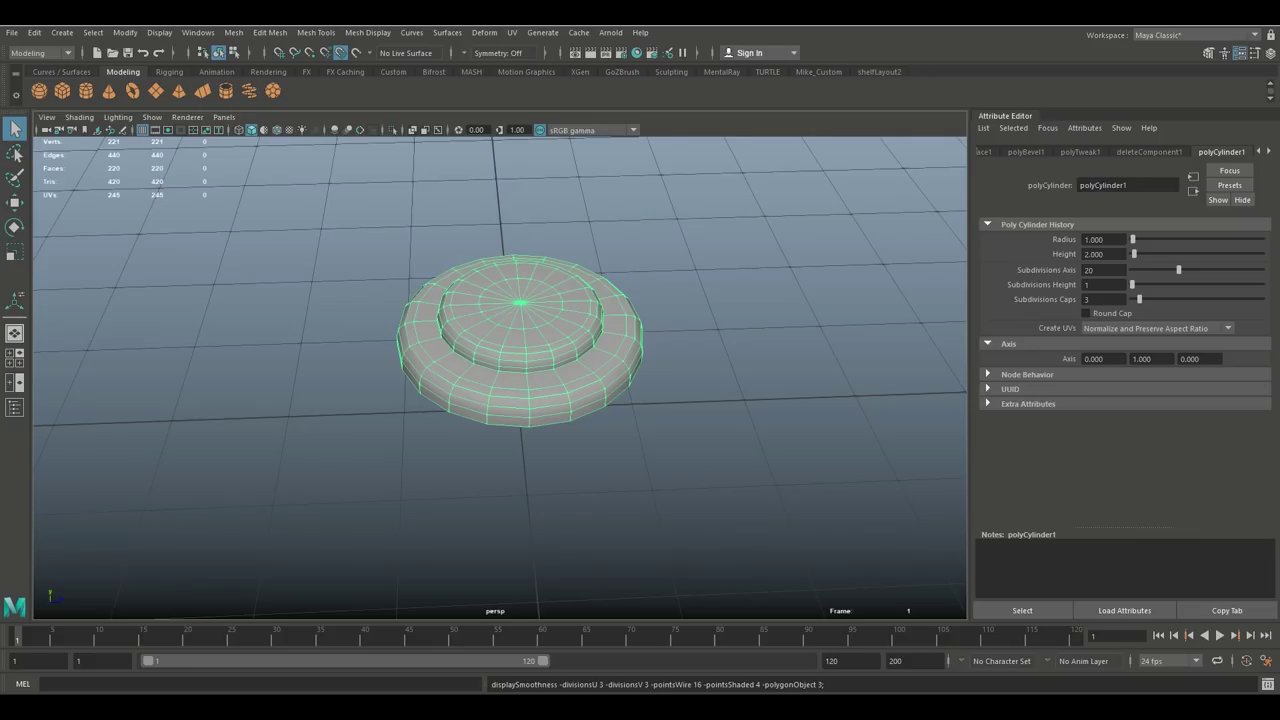
left_click(700, 240)
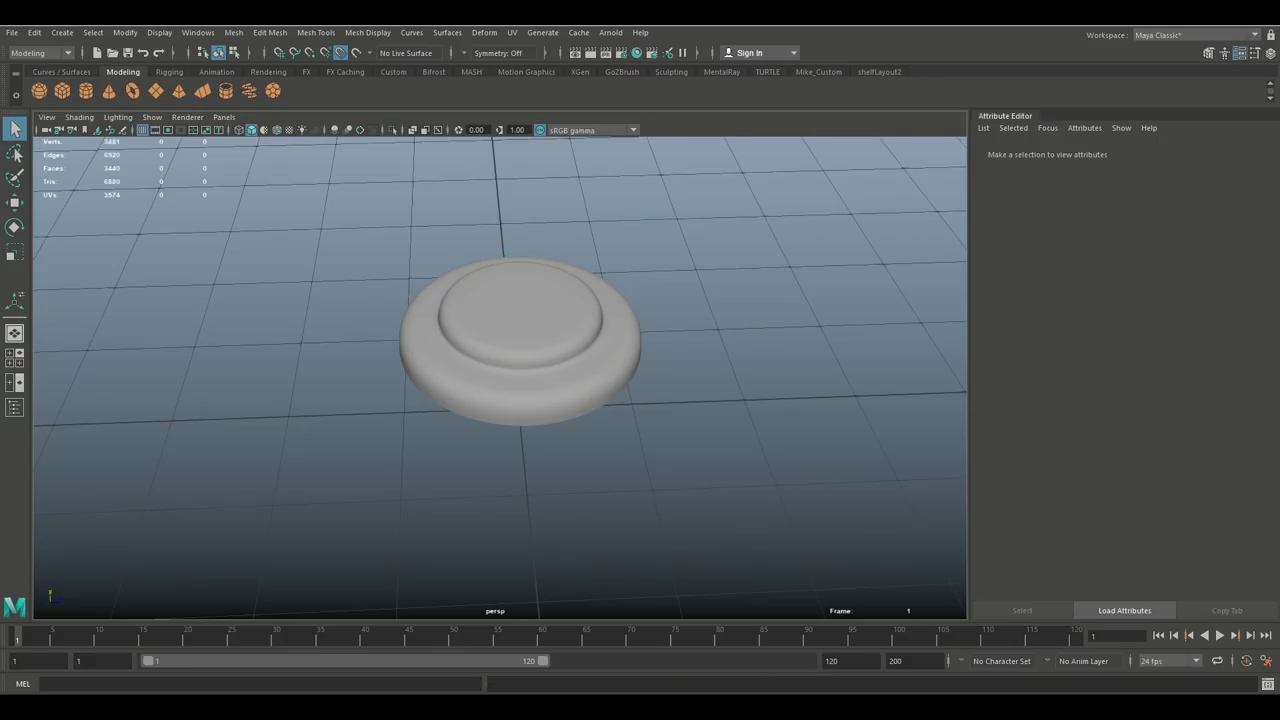
left_click(540, 340)
key("1")
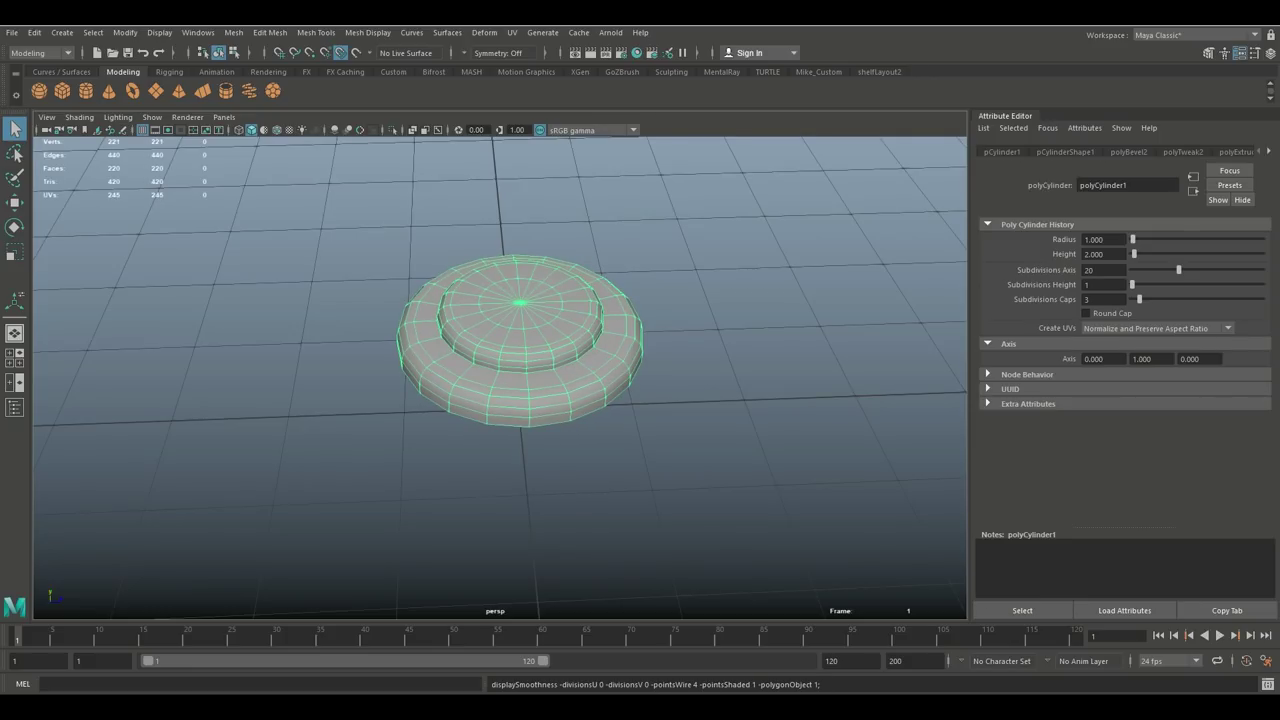
Soften all edges of the two-tier disc so its surface shades smoothly, and clear the selection
left_click_drag(540, 320, 632, 303, "alt")
right_click_drag(623, 290, 623, 250)
left_click_drag(745, 358, 745, 358)
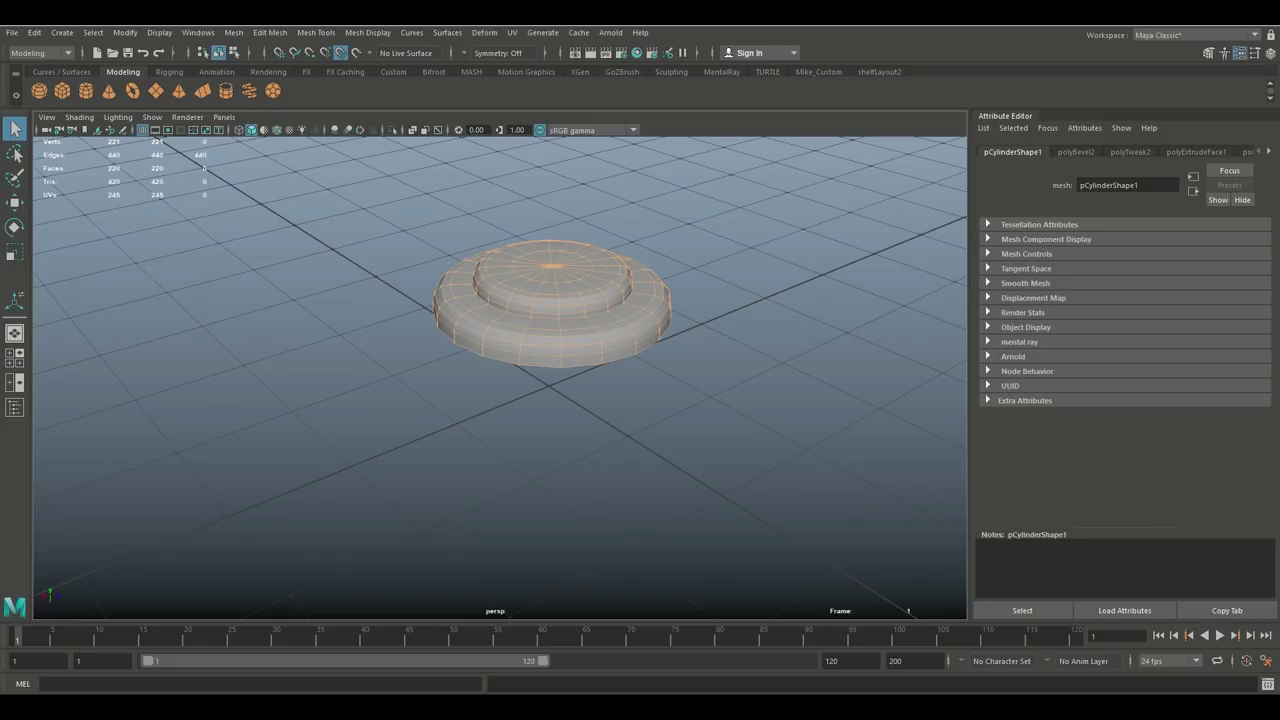
left_click(368, 32)
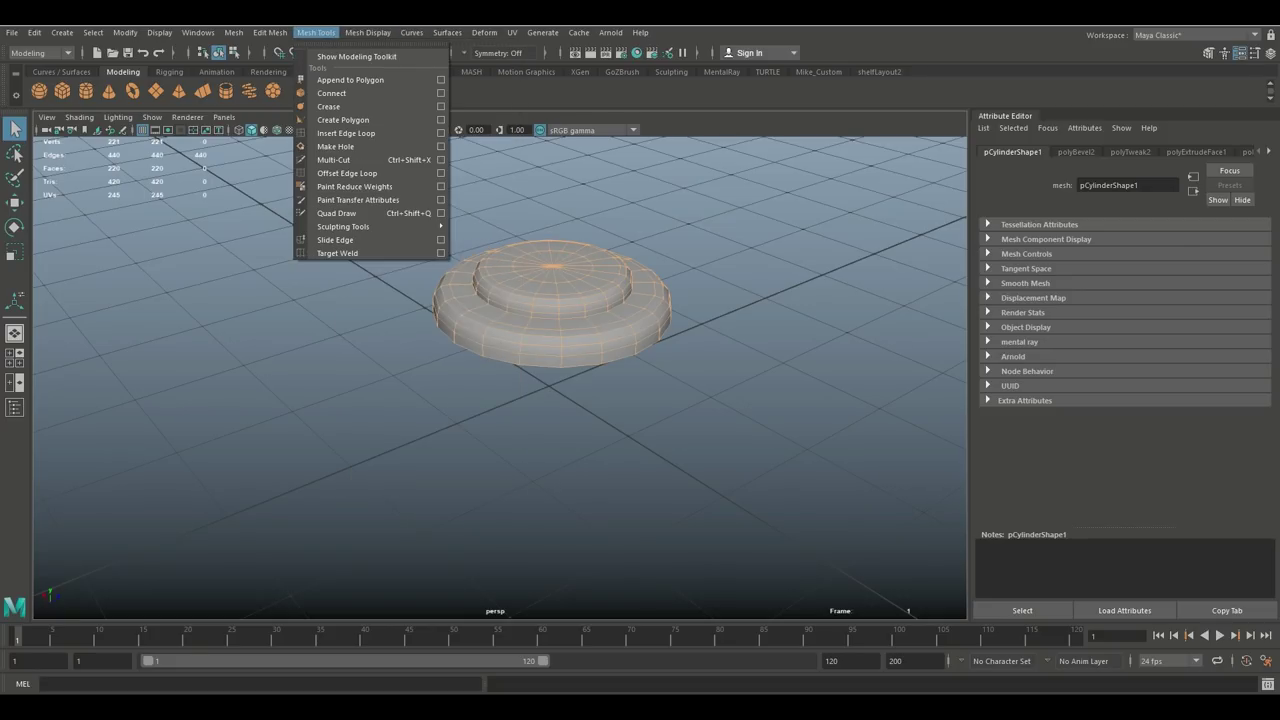
mouse_move(412, 32)
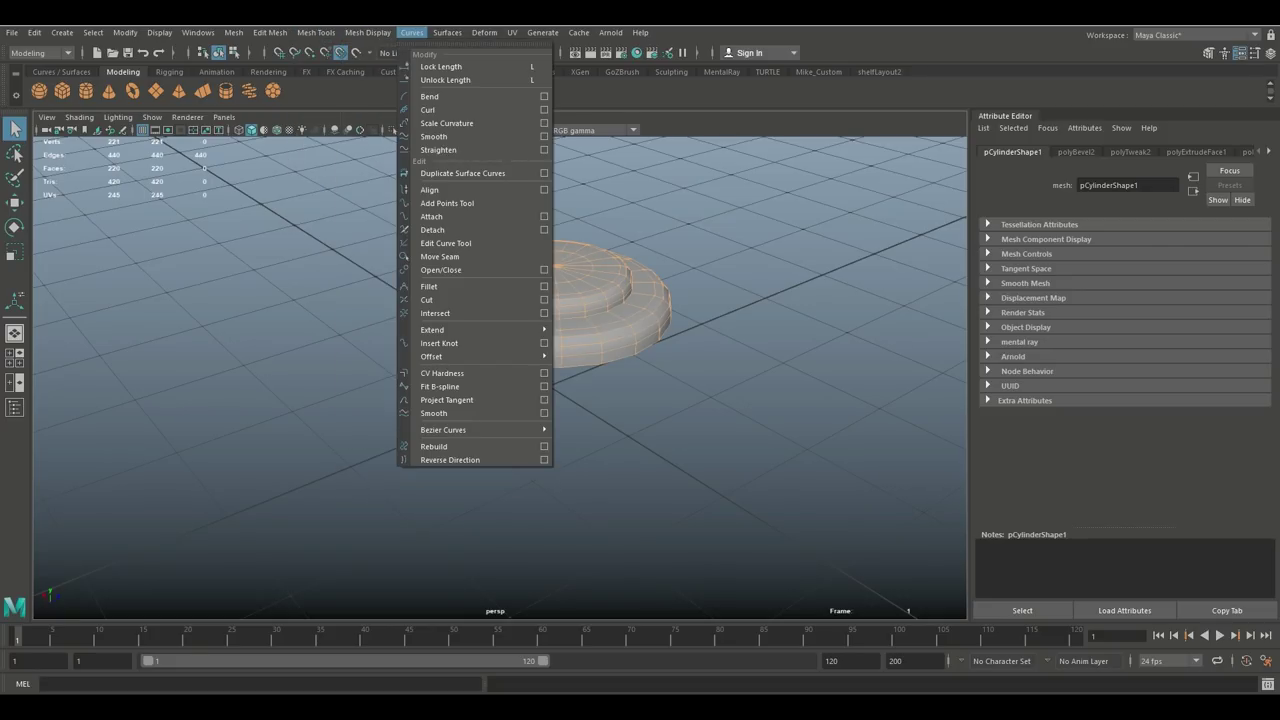
mouse_move(368, 32)
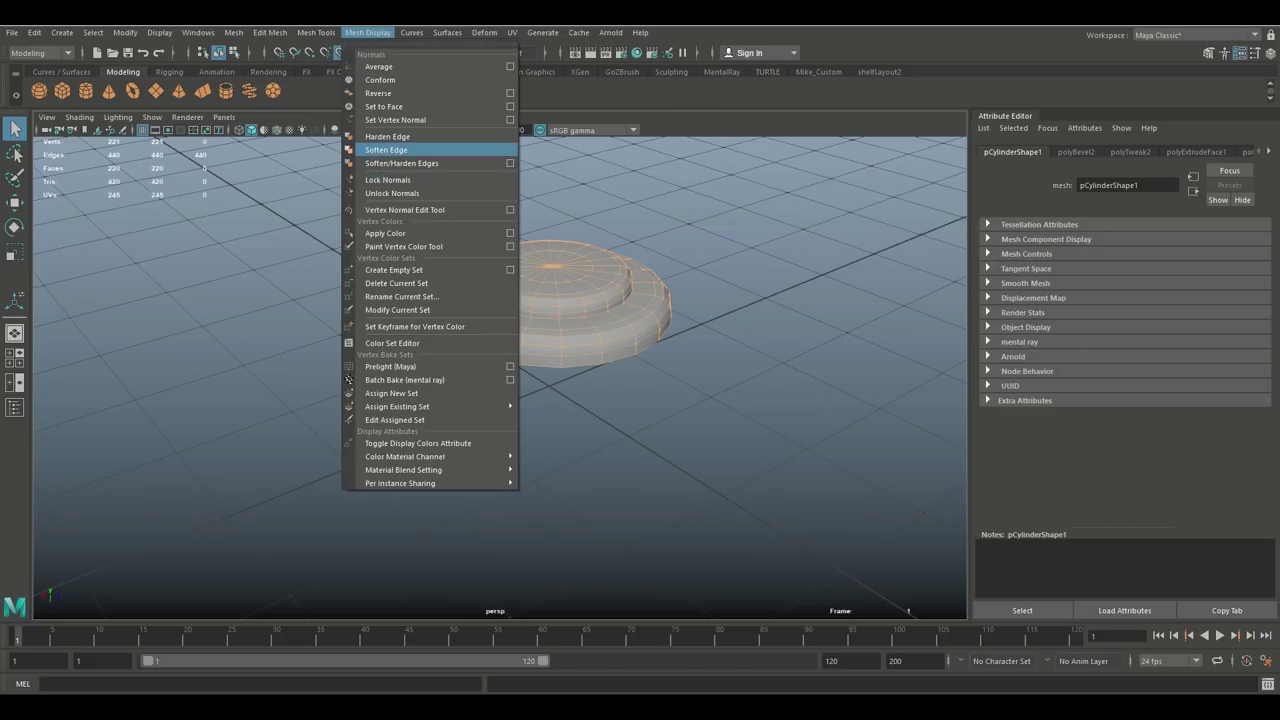
left_click(386, 149)
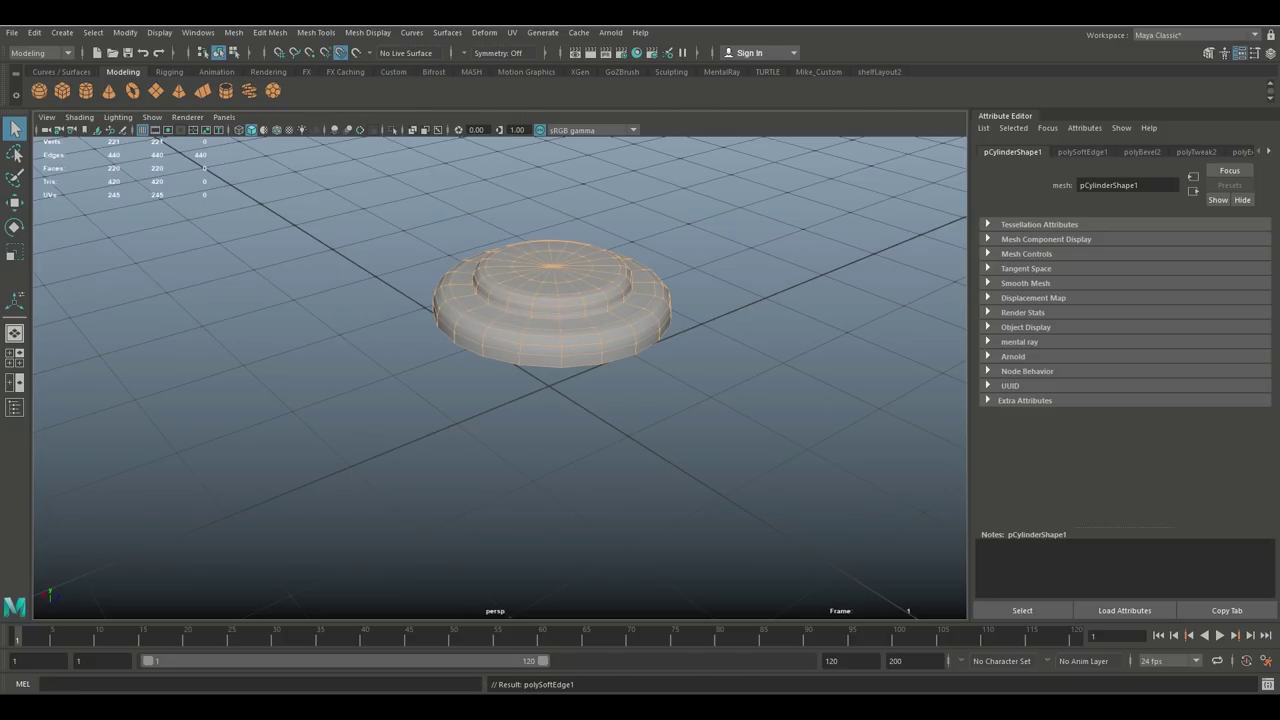
left_click(420, 420)
Select the whole disc and apply an Automatic UV projection to it
left_click_drag(520, 400, 485, 412, "alt")
middle_click_drag(485, 412, 445, 459, "alt")
right_click_drag(445, 459, 570, 459, "alt")
left_click_drag(570, 459, 518, 495, "alt")
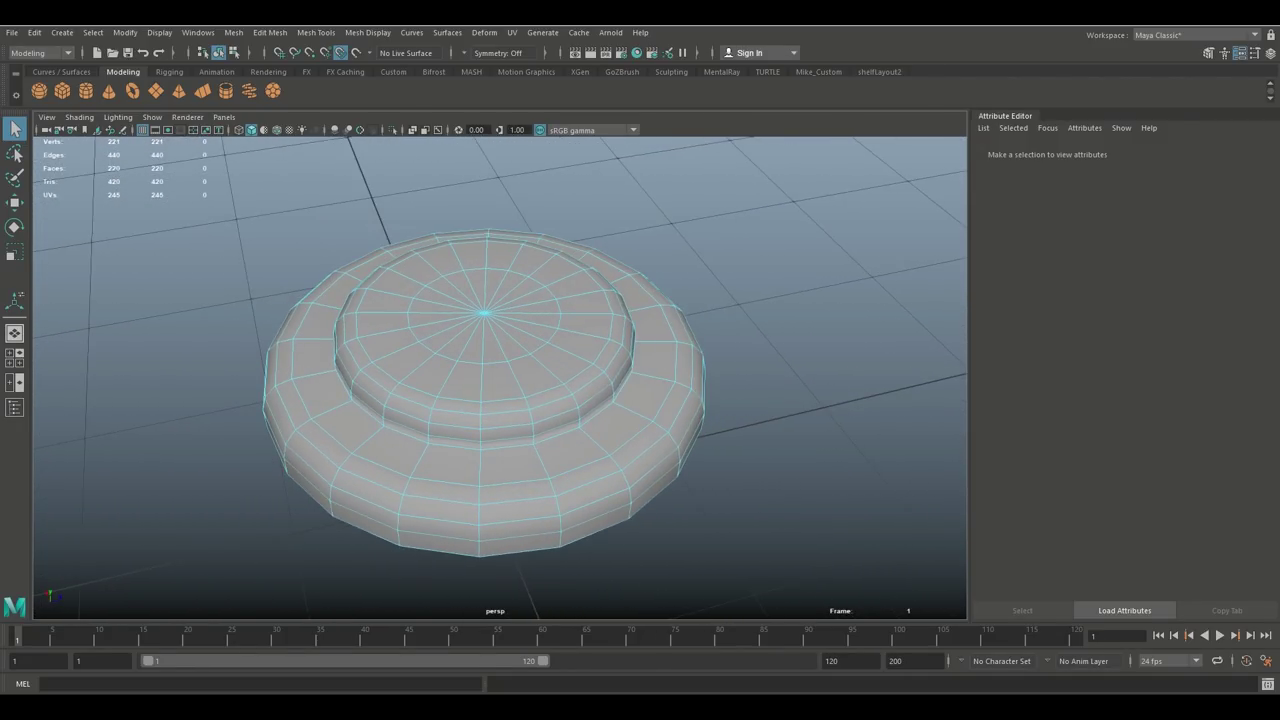
middle_click_drag(518, 495, 504, 452, "alt")
left_click(512, 32)
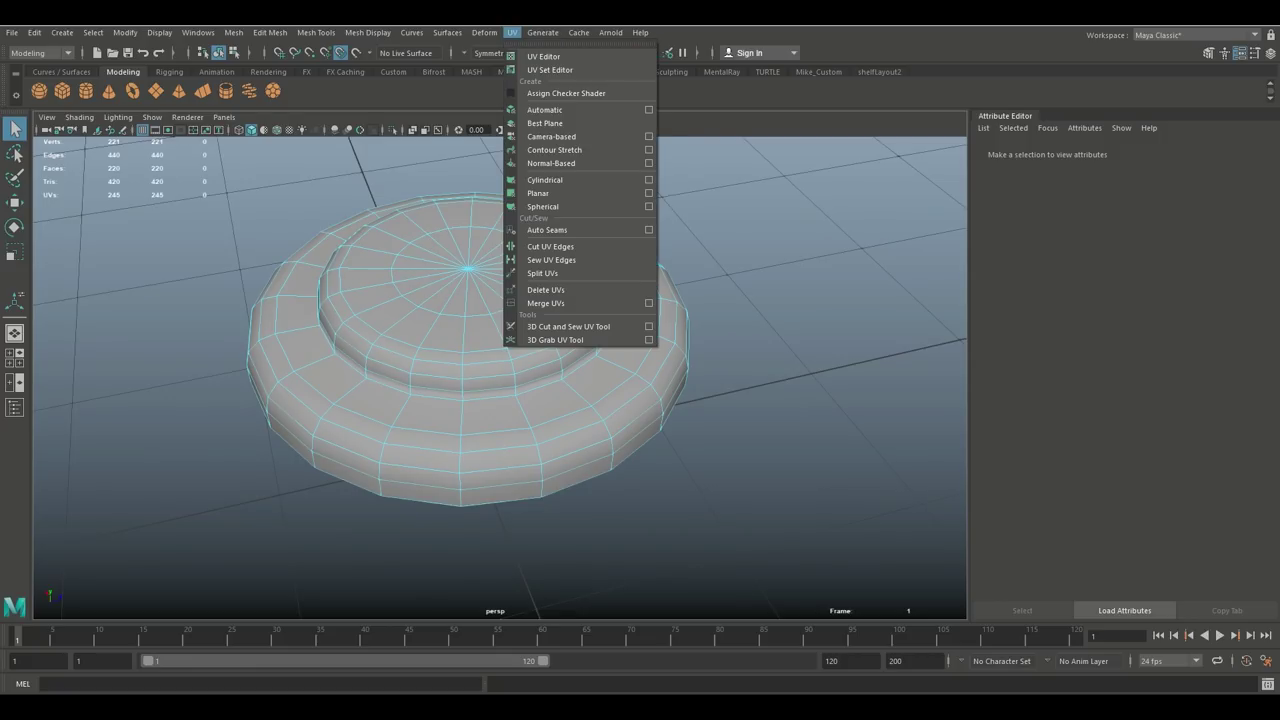
left_click(545, 123)
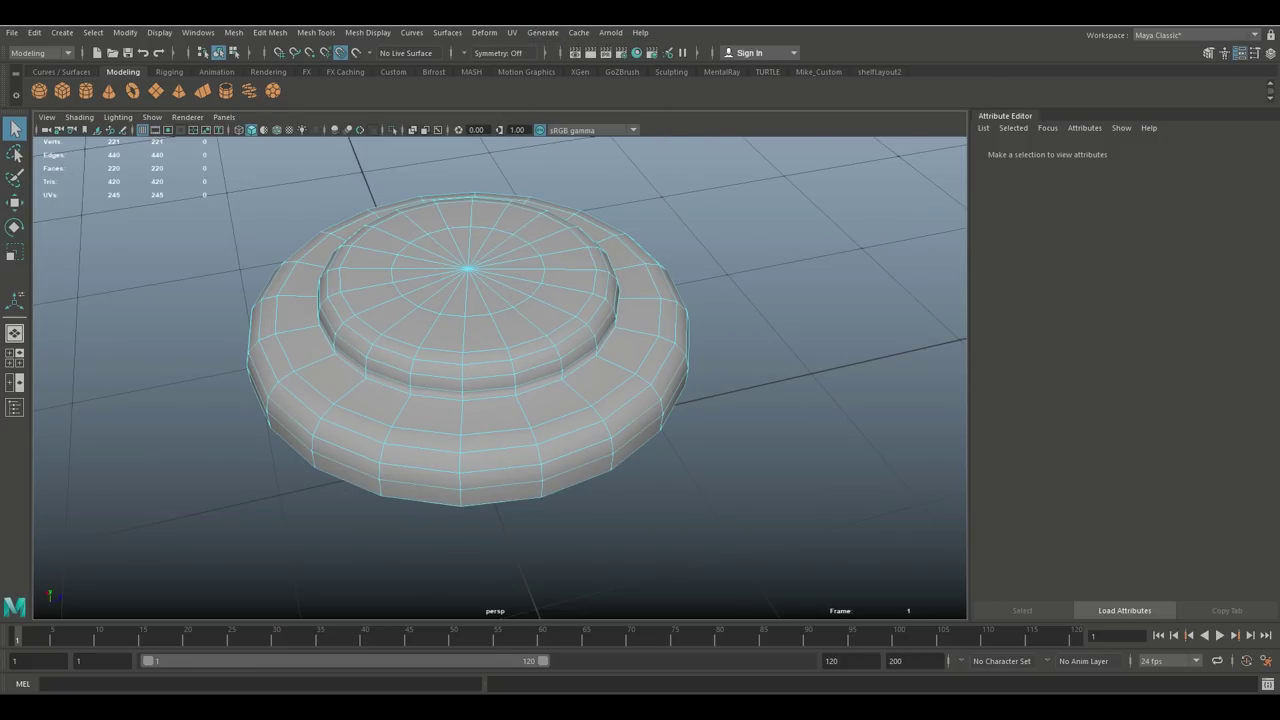
right_click_drag(487, 229, 545, 212)
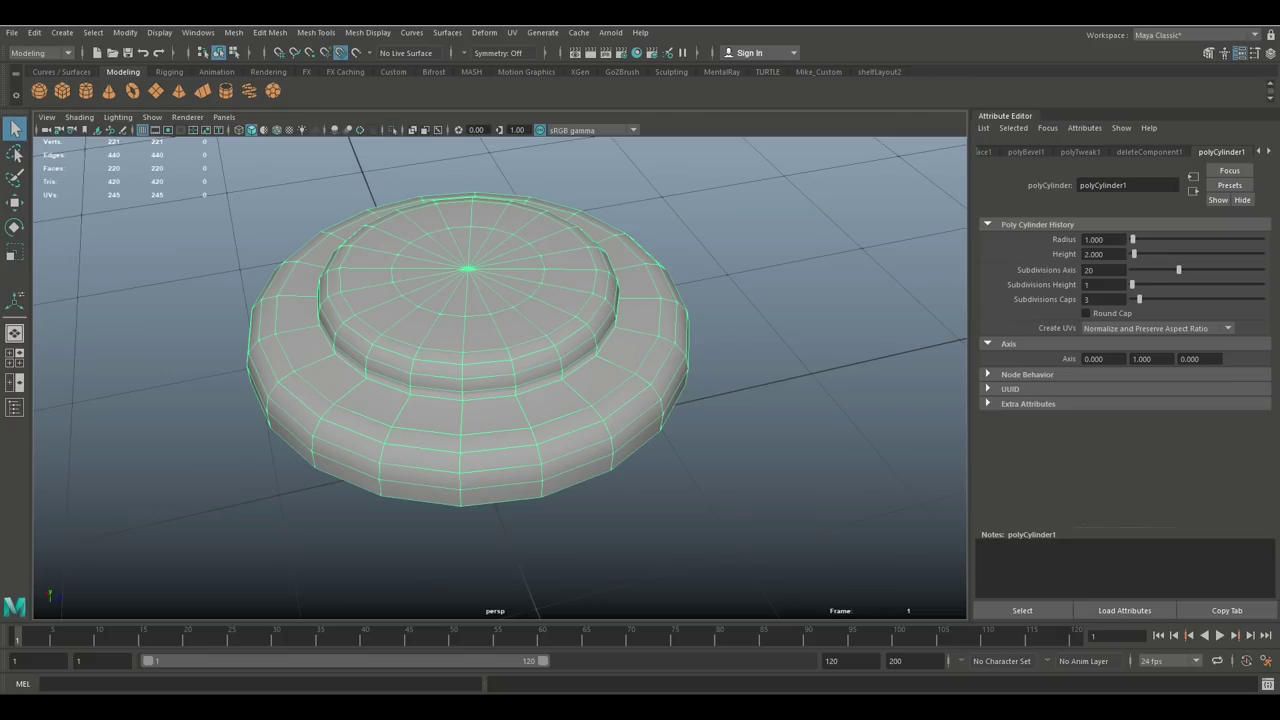
left_click(512, 32)
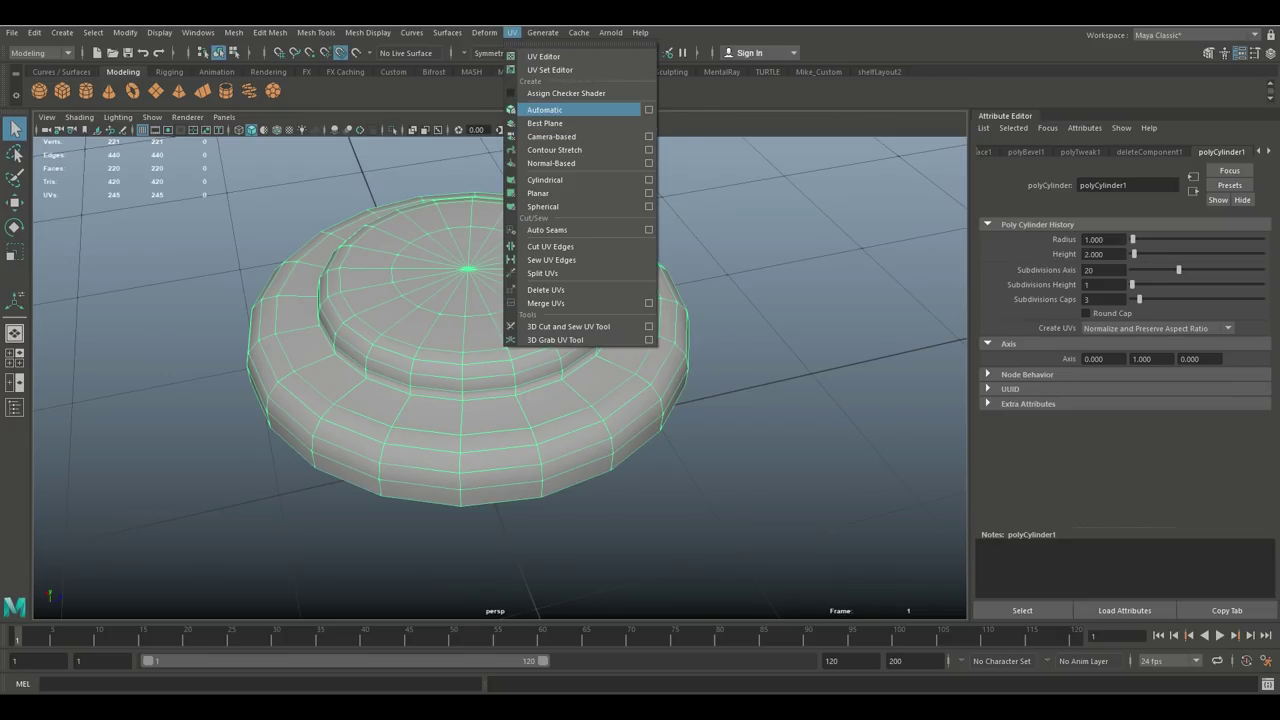
left_click(545, 107)
scroll(500, 378, "down", 5)
left_click_drag(500, 378, 520, 360, "alt")
Open the UV Editor, put the UV Toolkit out of the way, and narrow the editor window to uncover the disc
left_click(512, 32)
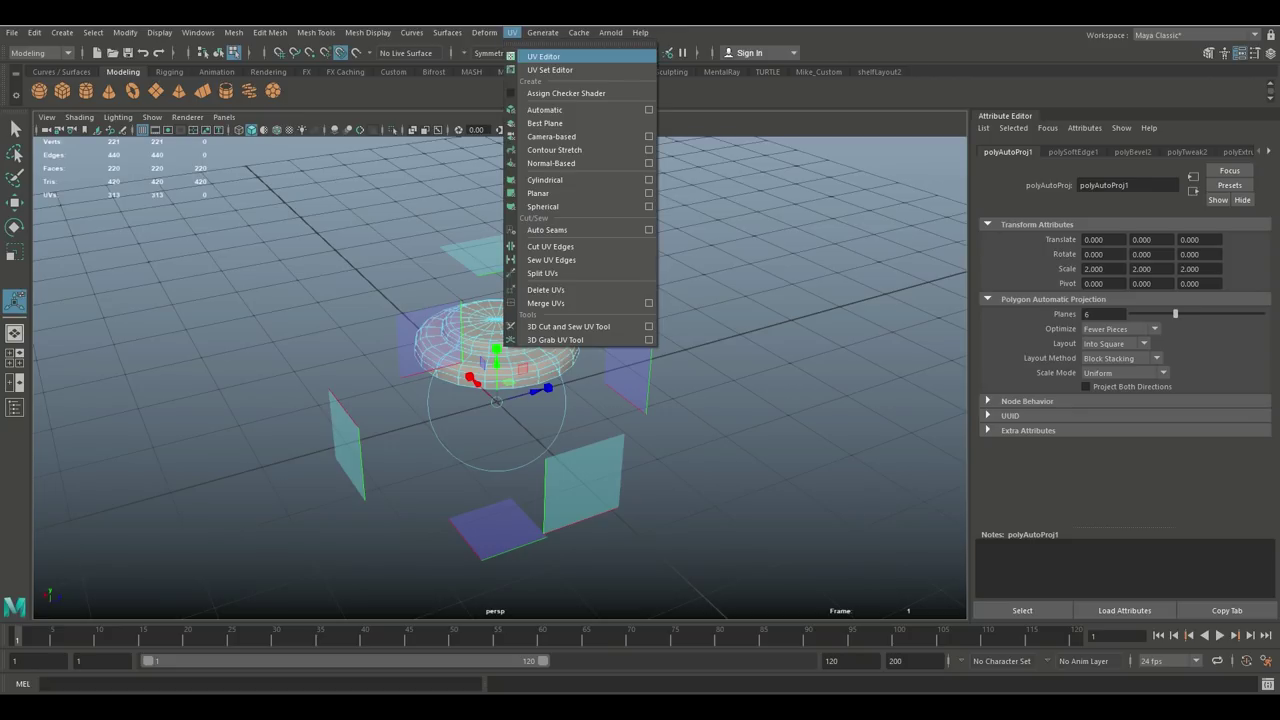
left_click(544, 56)
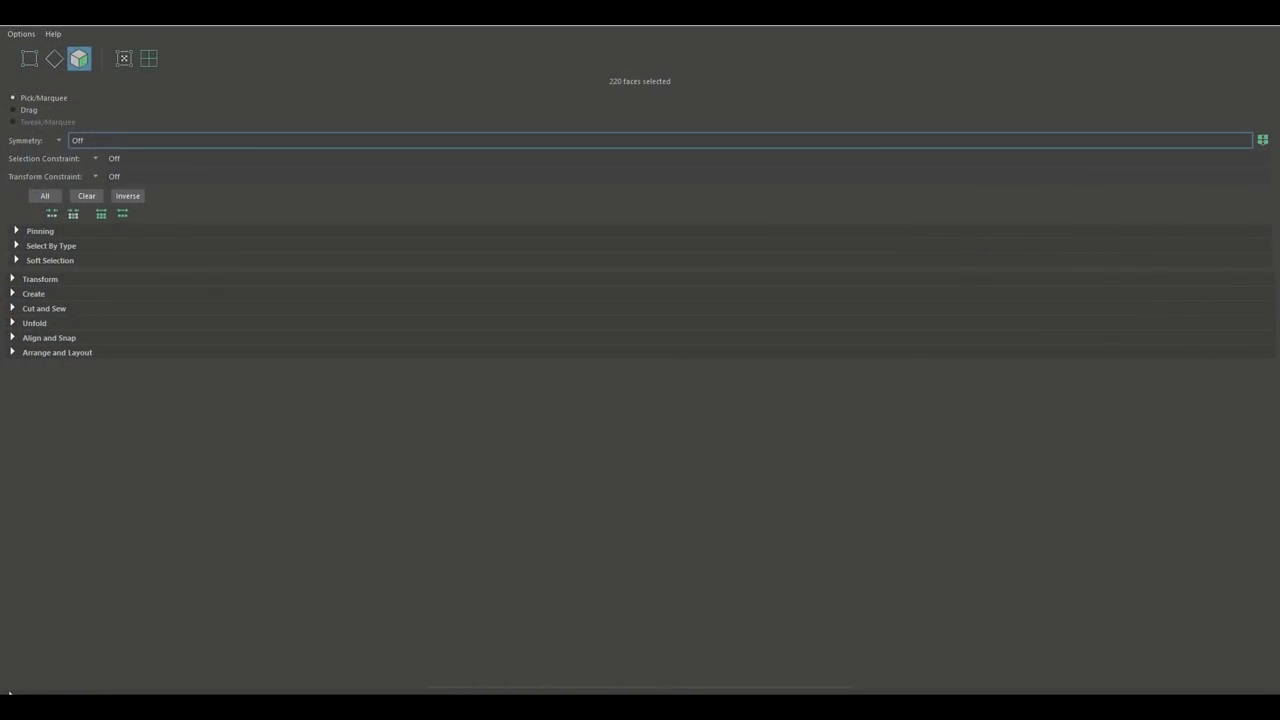
left_click(1203, 13)
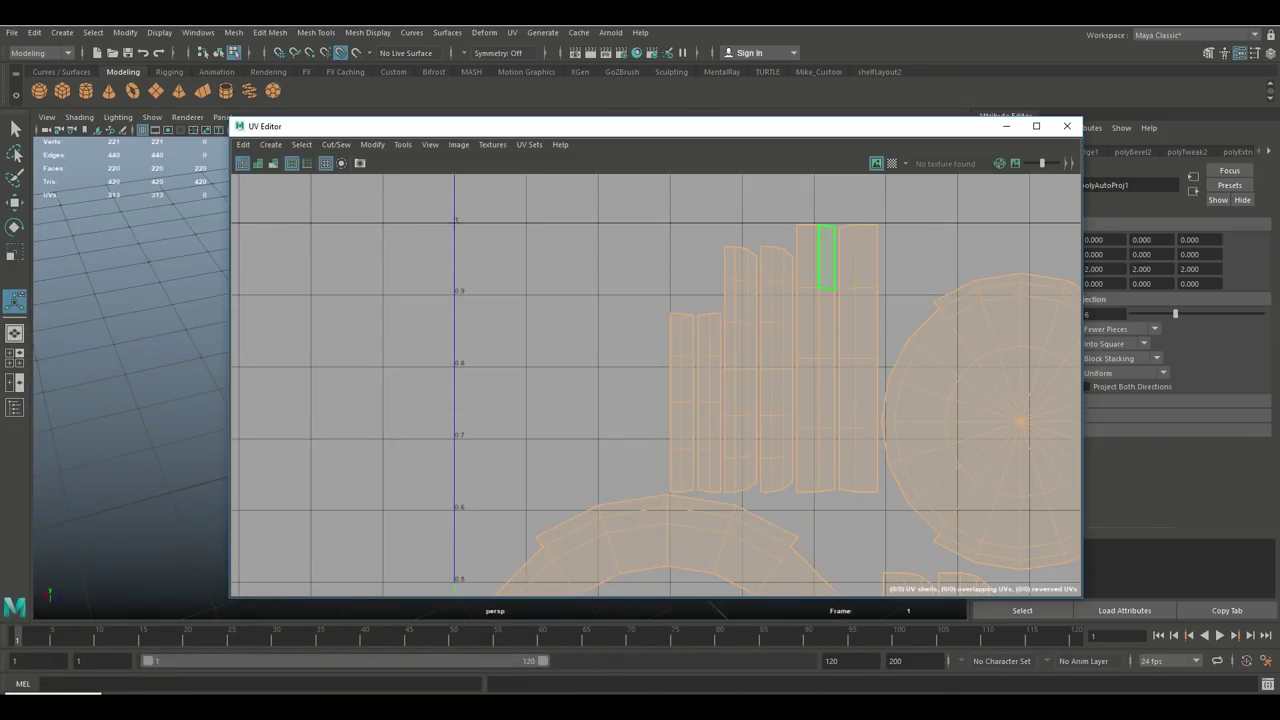
scroll(821, 298, "down", 5)
scroll(821, 310, "down", 3)
middle_click_drag(821, 310, 892, 267, "alt")
left_click_drag(502, 126, 651, 128)
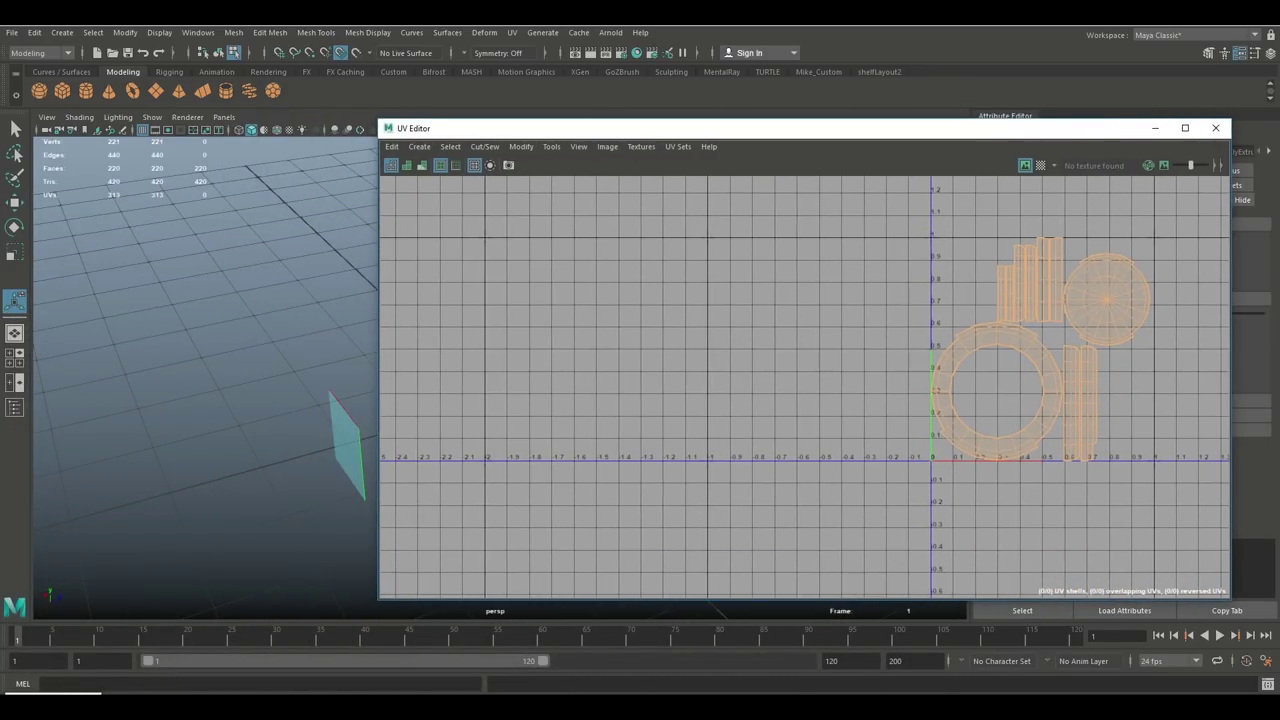
left_click_drag(380, 314, 848, 314)
Place the UV Editor beside the disc and examine the projected UV shells against the mesh
scroll(1040, 400, "down", 6)
middle_click_drag(1096, 416, 904, 543, "alt")
scroll(1002, 436, "up", 5)
scroll(1002, 440, "up", 5)
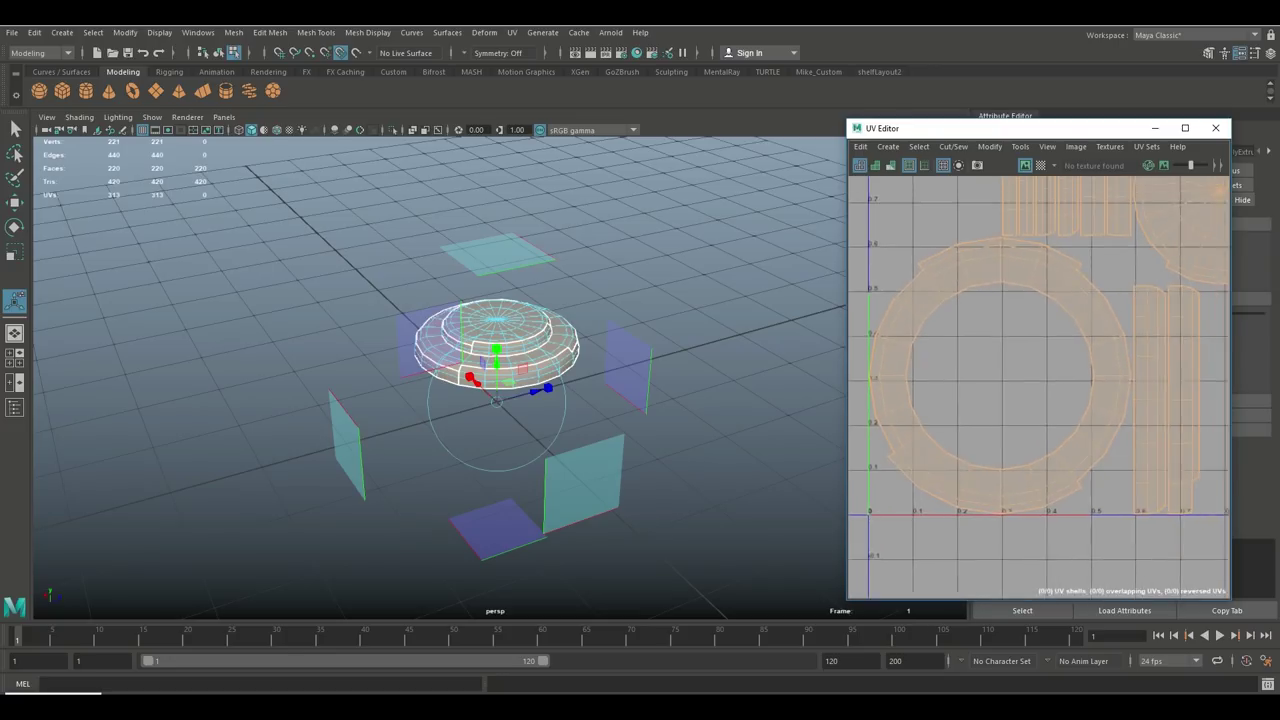
scroll(904, 543, "down", 2)
scroll(964, 506, "down", 4)
scroll(968, 506, "up", 4)
scroll(977, 507, "down", 1)
middle_click_drag(981, 505, 1003, 511, "alt")
left_click_drag(920, 128, 780, 90)
scroll(400, 380, "up", 3)
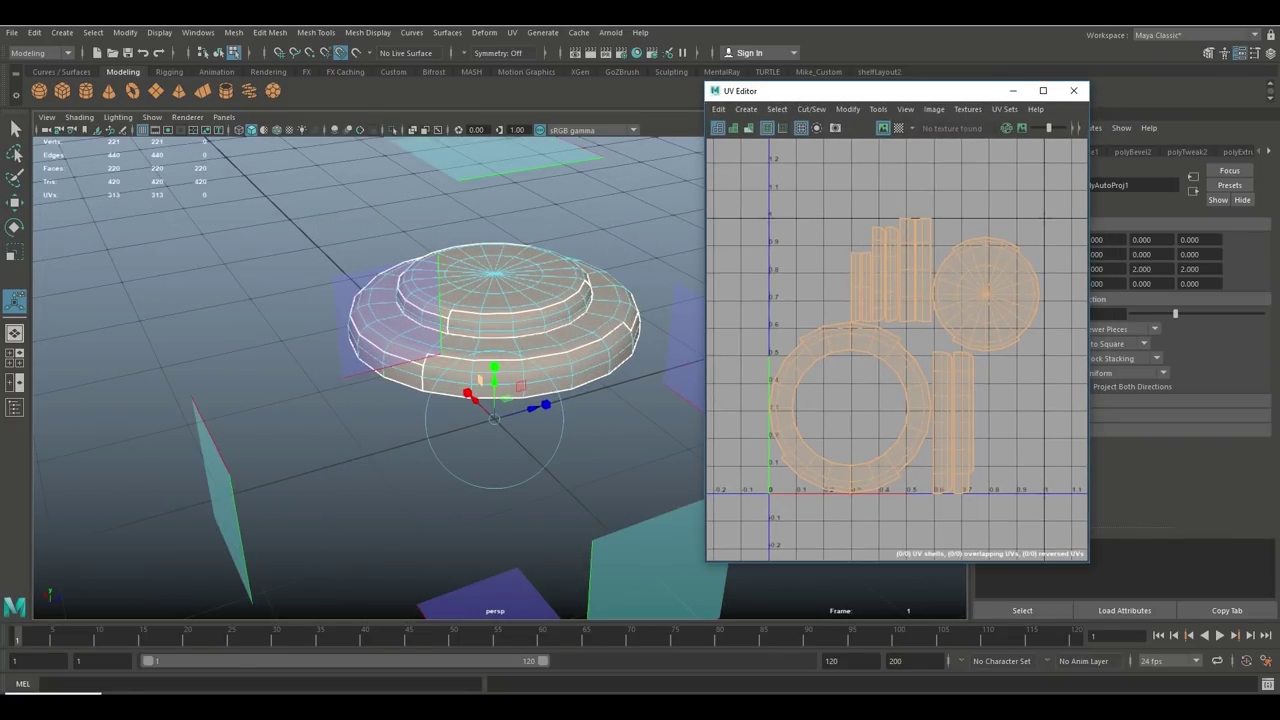
middle_click_drag(494, 418, 383, 391, "alt")
scroll(383, 391, "up", 2)
left_click_drag(490, 288, 497, 340, "alt")
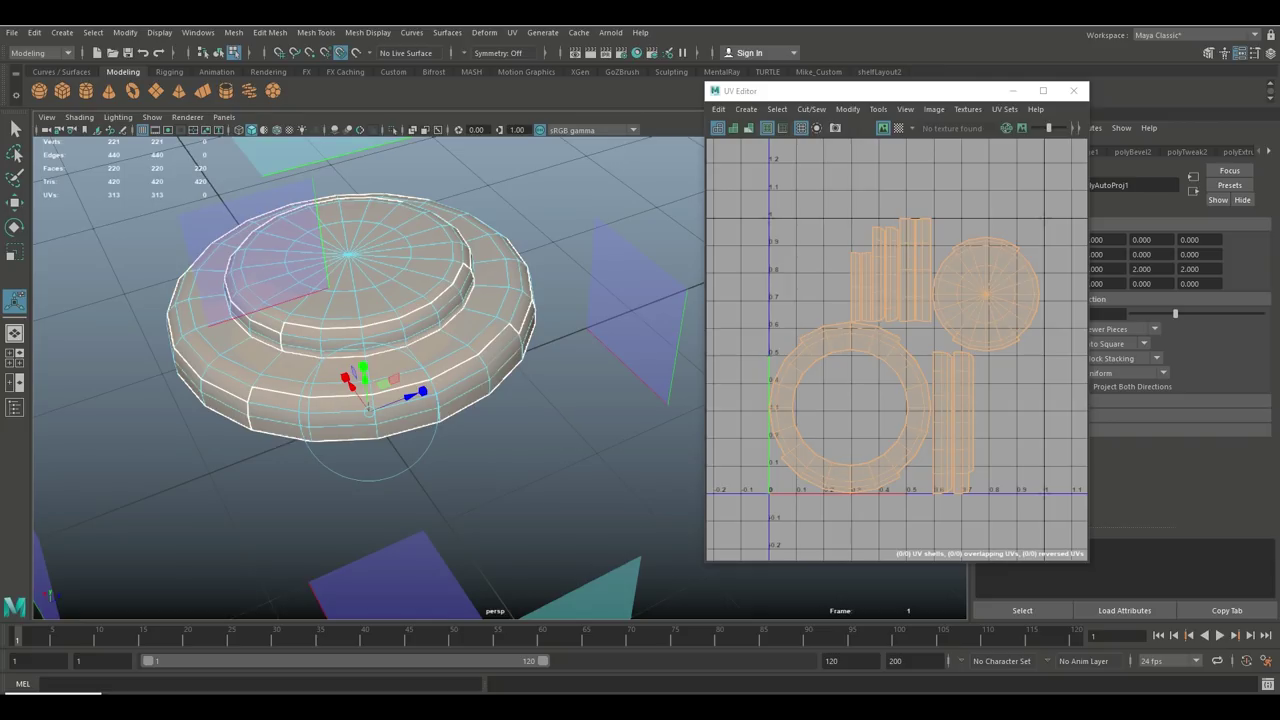
Move and sew the disc's separate UV shells together into one continuous shell
right_click_drag(846, 334, 788, 322)
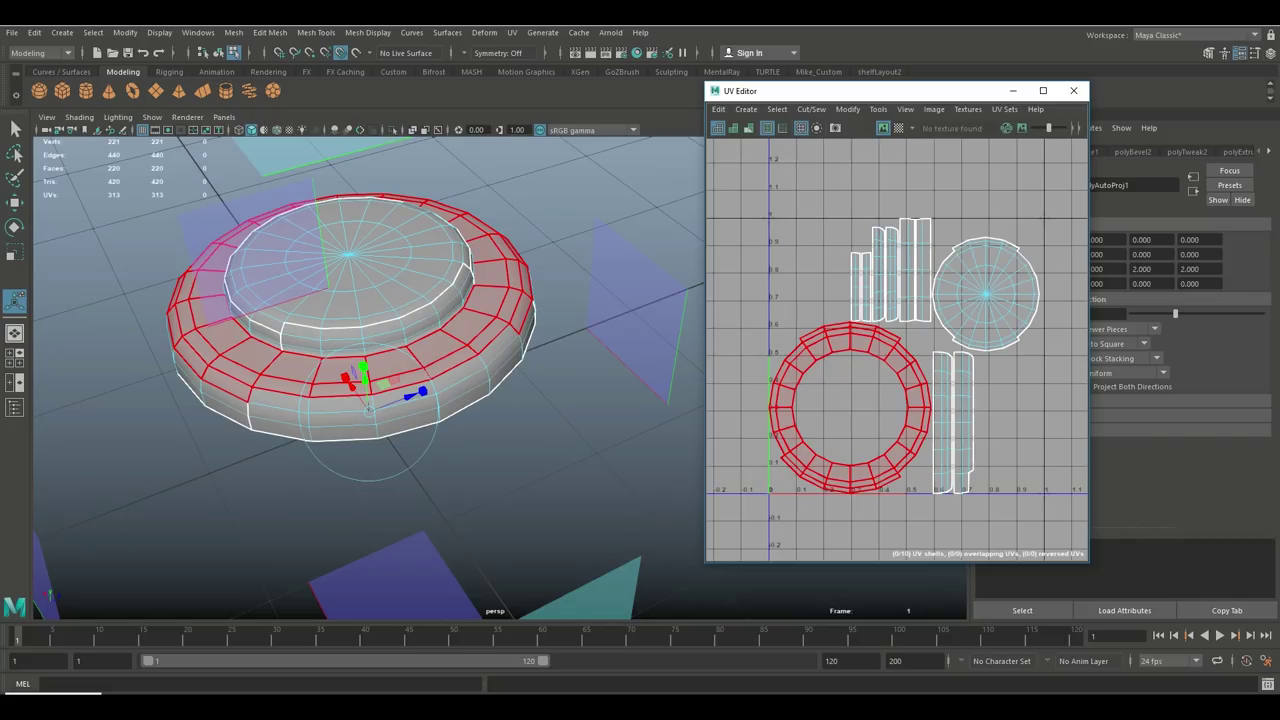
right_click_drag(902, 356, 880, 294)
left_click(907, 350)
scroll(907, 347, "down", 3)
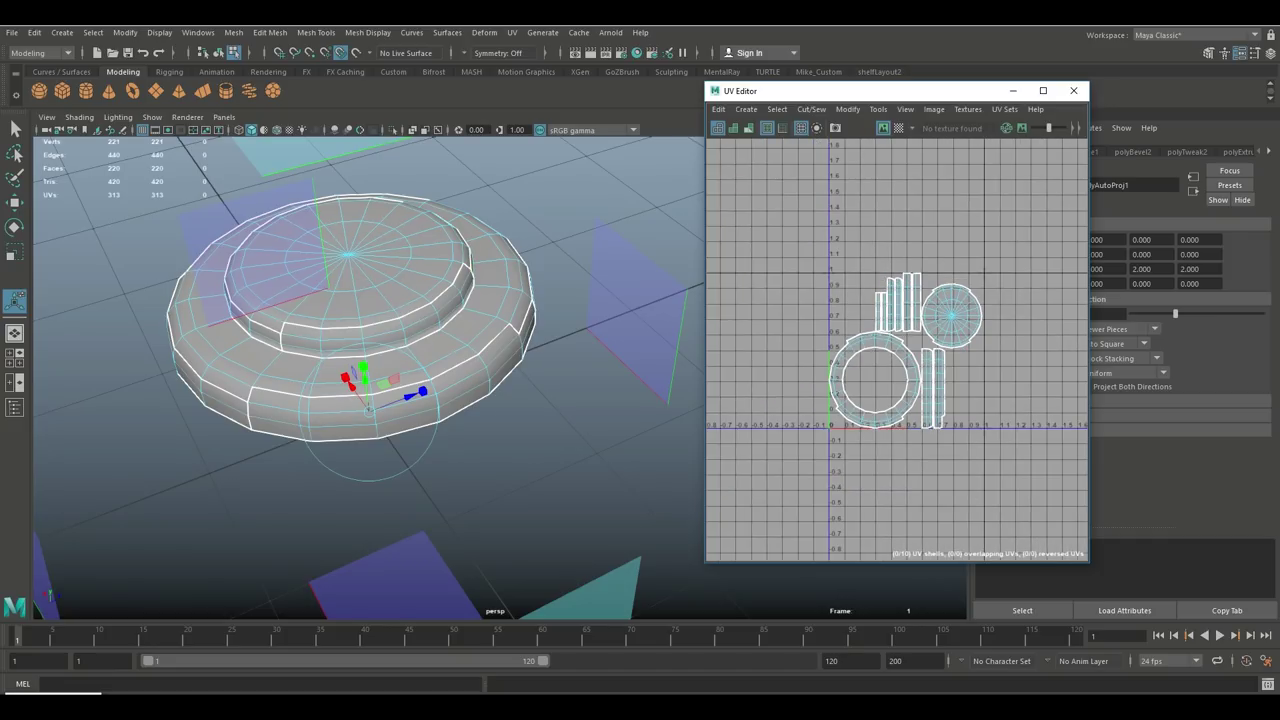
left_click(950, 315)
right_click_drag(942, 313, 1015, 520)
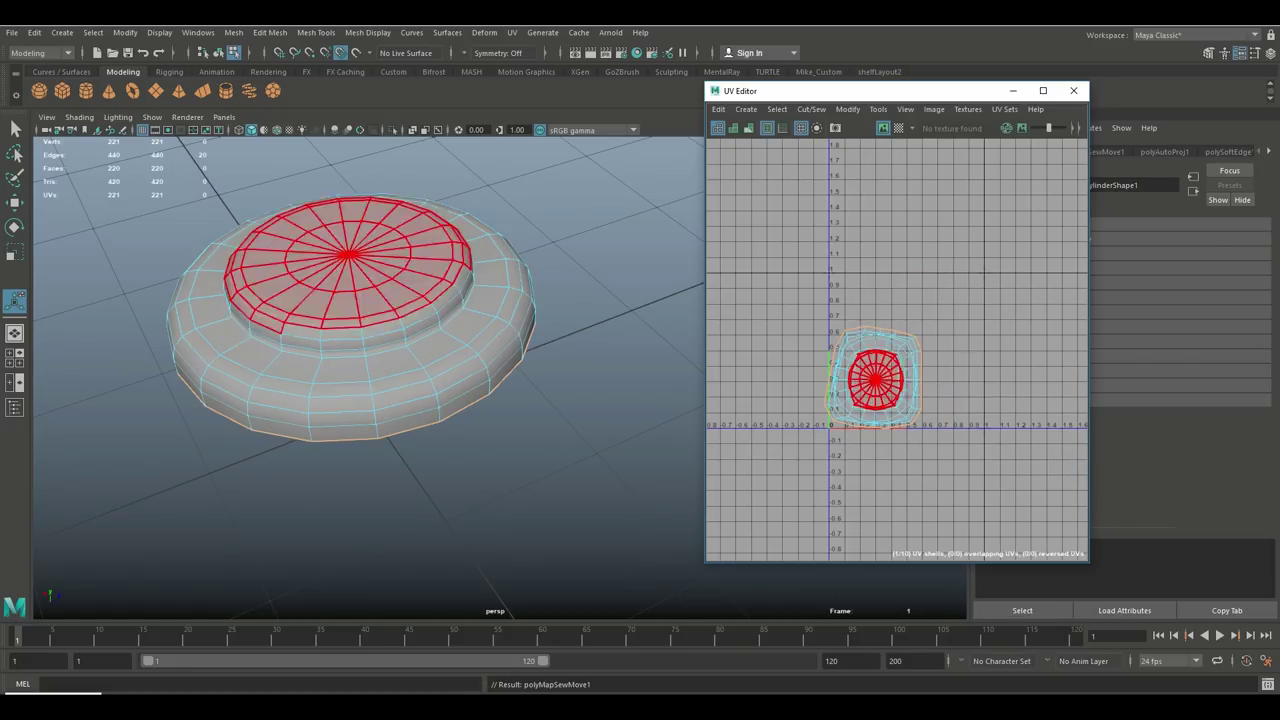
Select the sewn UV shell and lay it out to fill the 0–1 UV space
middle_click_drag(880, 370, 925, 341, "alt")
scroll(950, 435, "up", 3)
right_click_drag(900, 310, 945, 340)
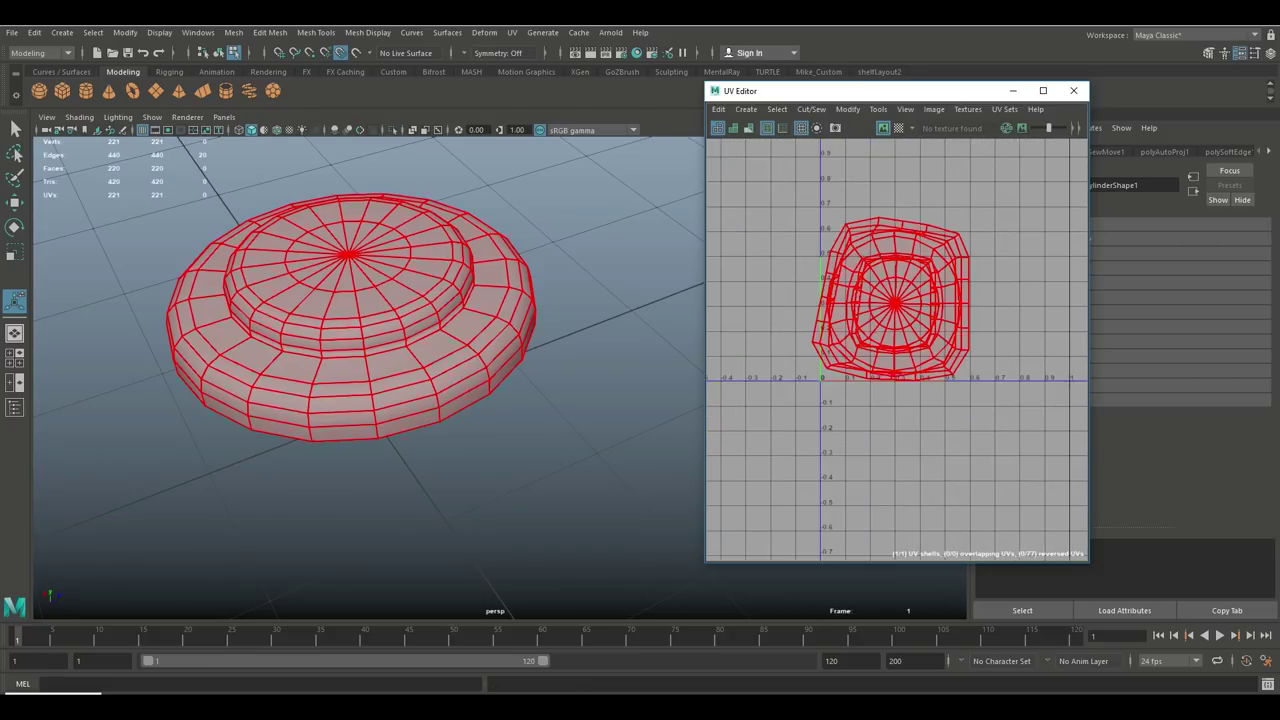
left_click(888, 270)
right_click_drag(888, 270, 888, 270)
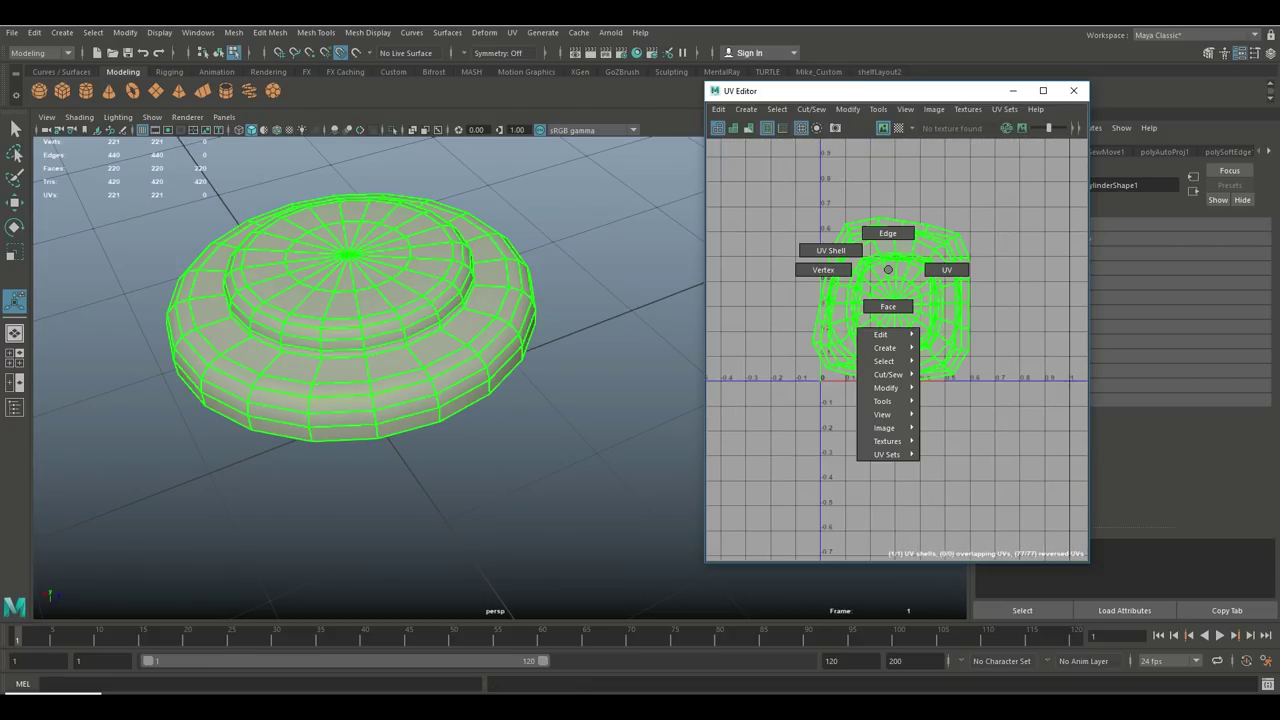
mouse_move(886, 388)
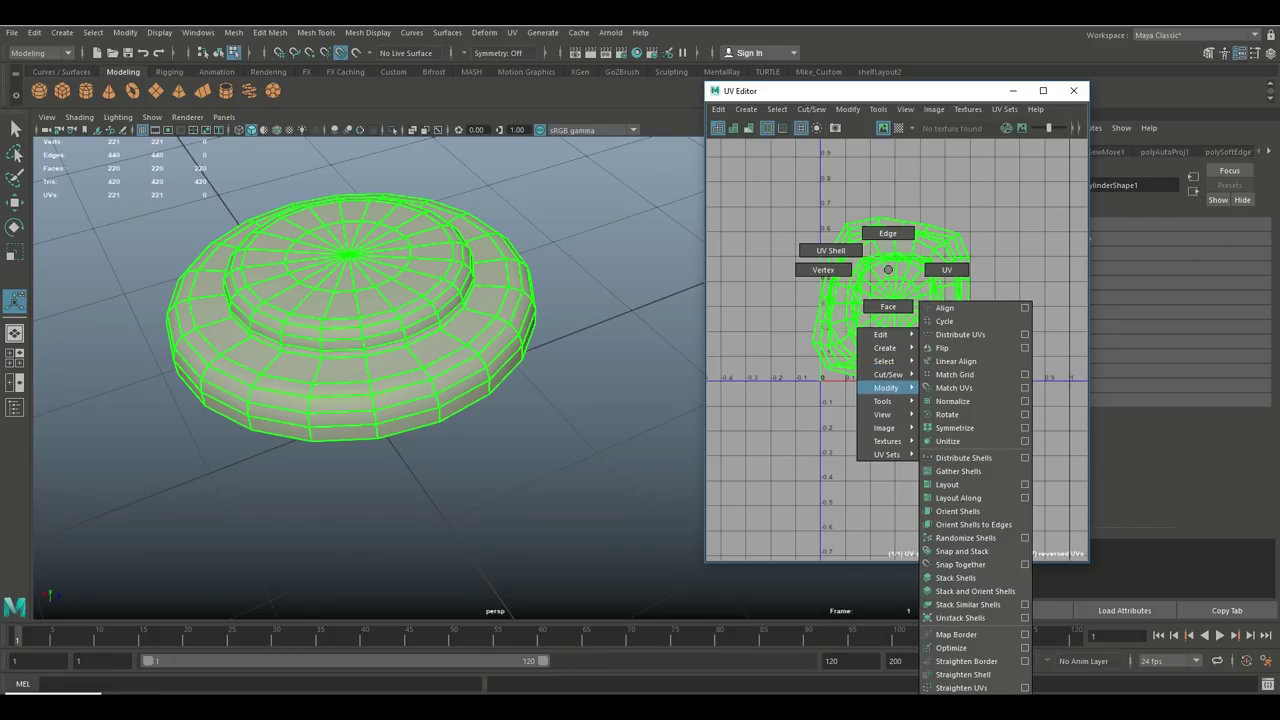
left_click(947, 484)
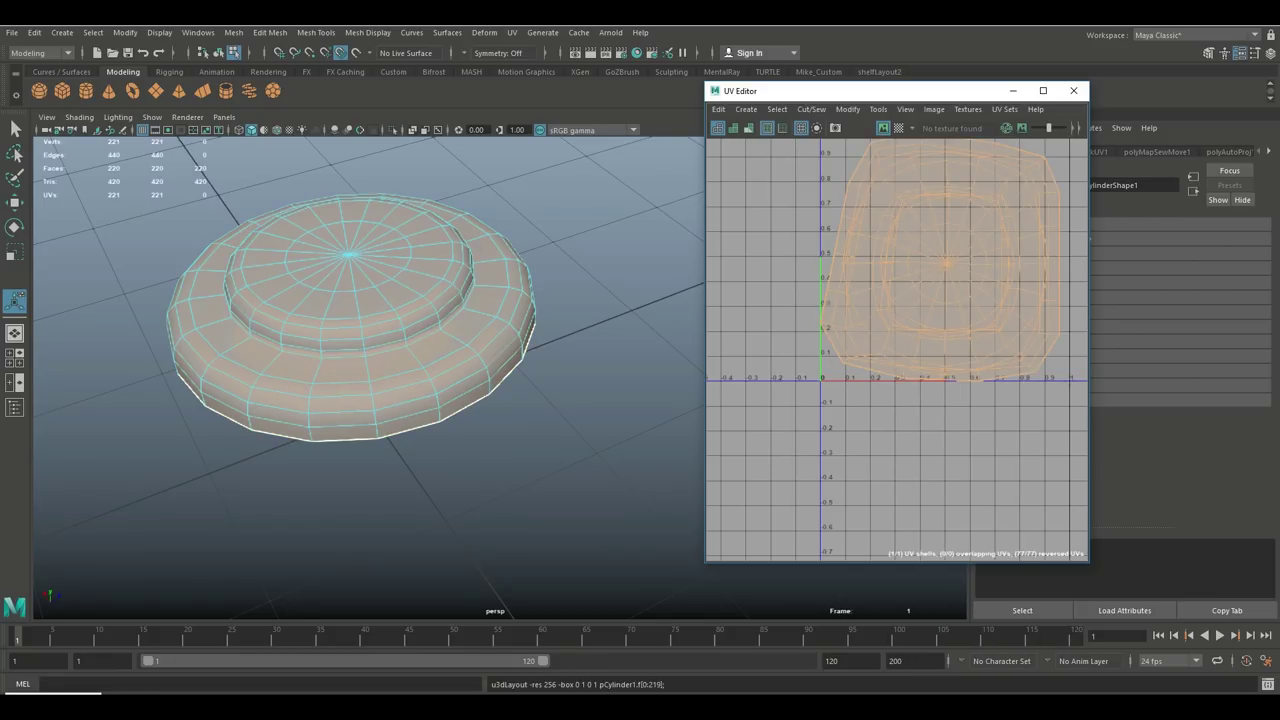
Unfold the disc's single UV shell to relax it into a circular layout
scroll(950, 400, "down", 4)
middle_click_drag(956, 388, 926, 377, "alt")
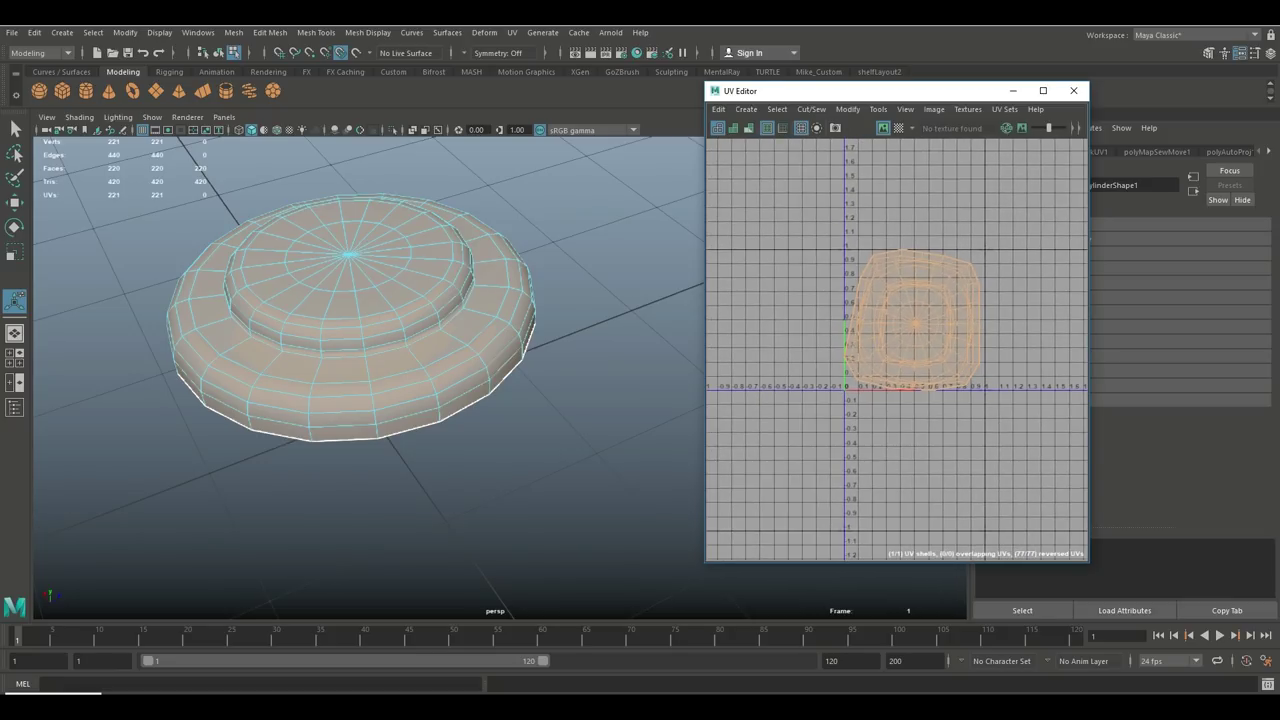
right_click(903, 291)
mouse_move(901, 409)
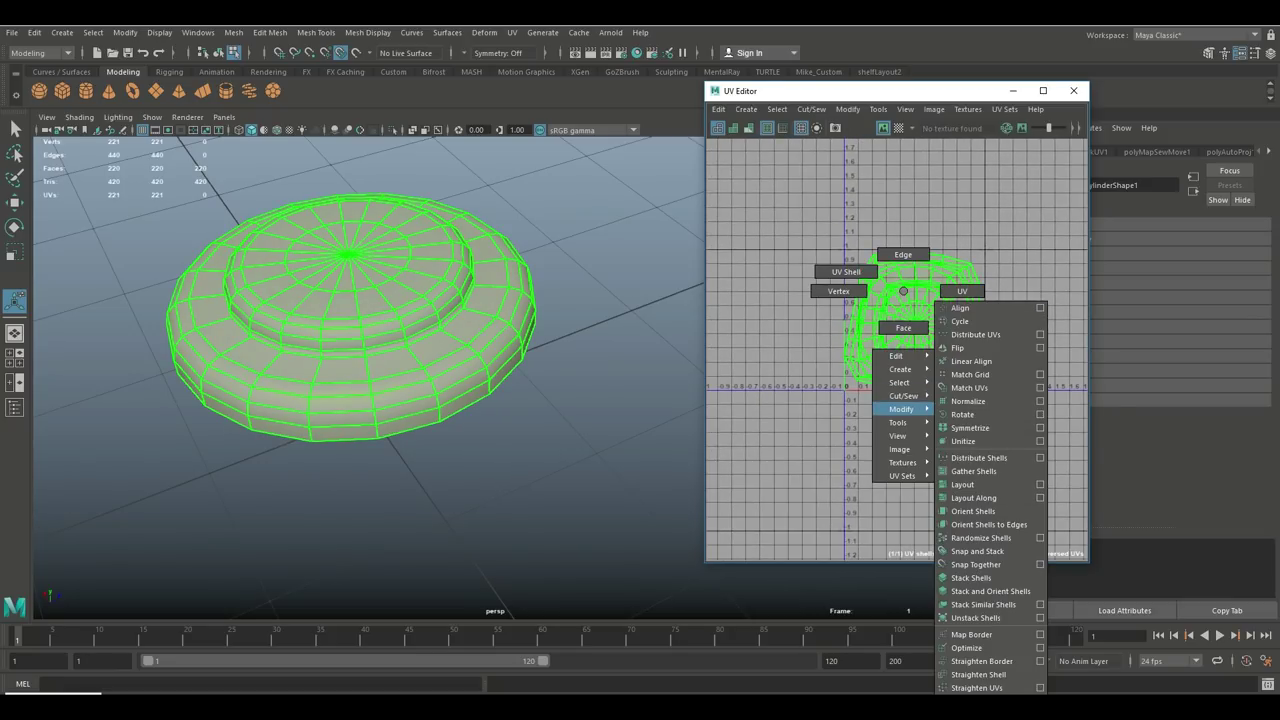
left_click(965, 700)
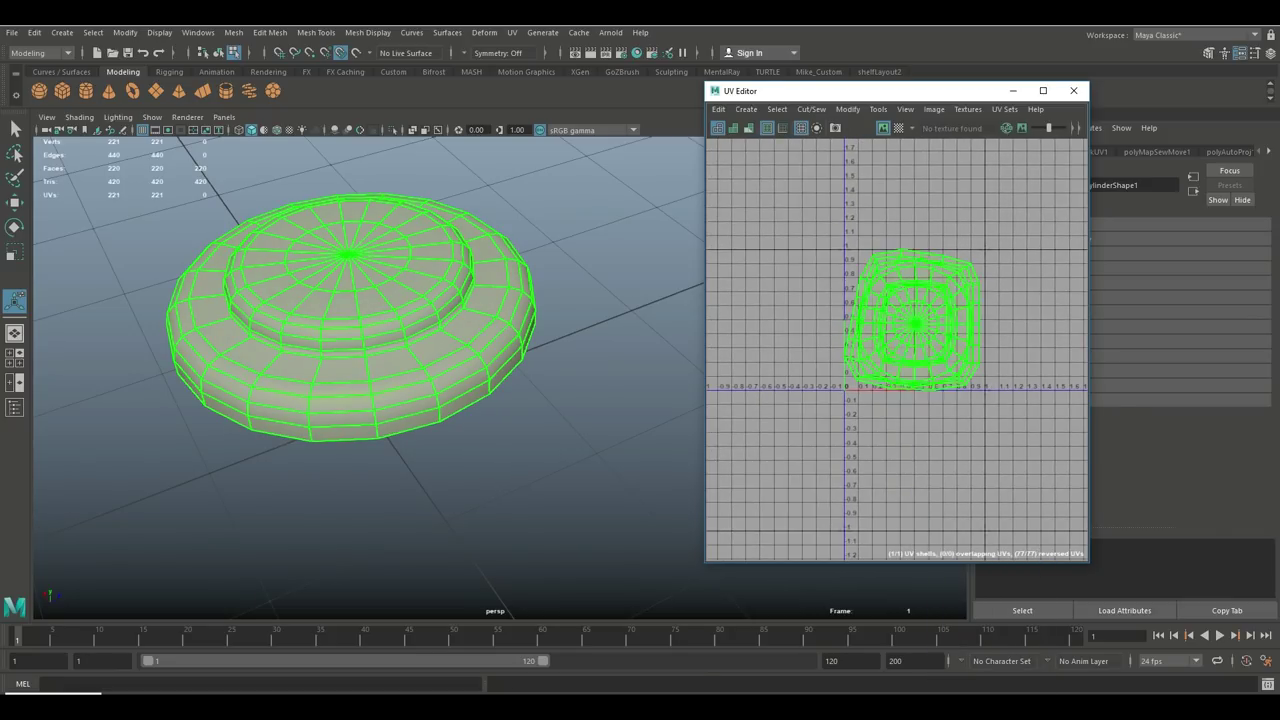
middle_click_drag(999, 427, 1026, 469, "alt")
scroll(981, 429, "up", 4)
Cut the UVs along the edge loop where the raised tier meets the lower disc
left_click_drag(540, 370, 542, 408, "alt")
middle_click_drag(542, 408, 588, 377, "alt")
left_click_drag(588, 377, 590, 345, "alt")
key("F8")
right_click_drag(402, 322, 401, 282)
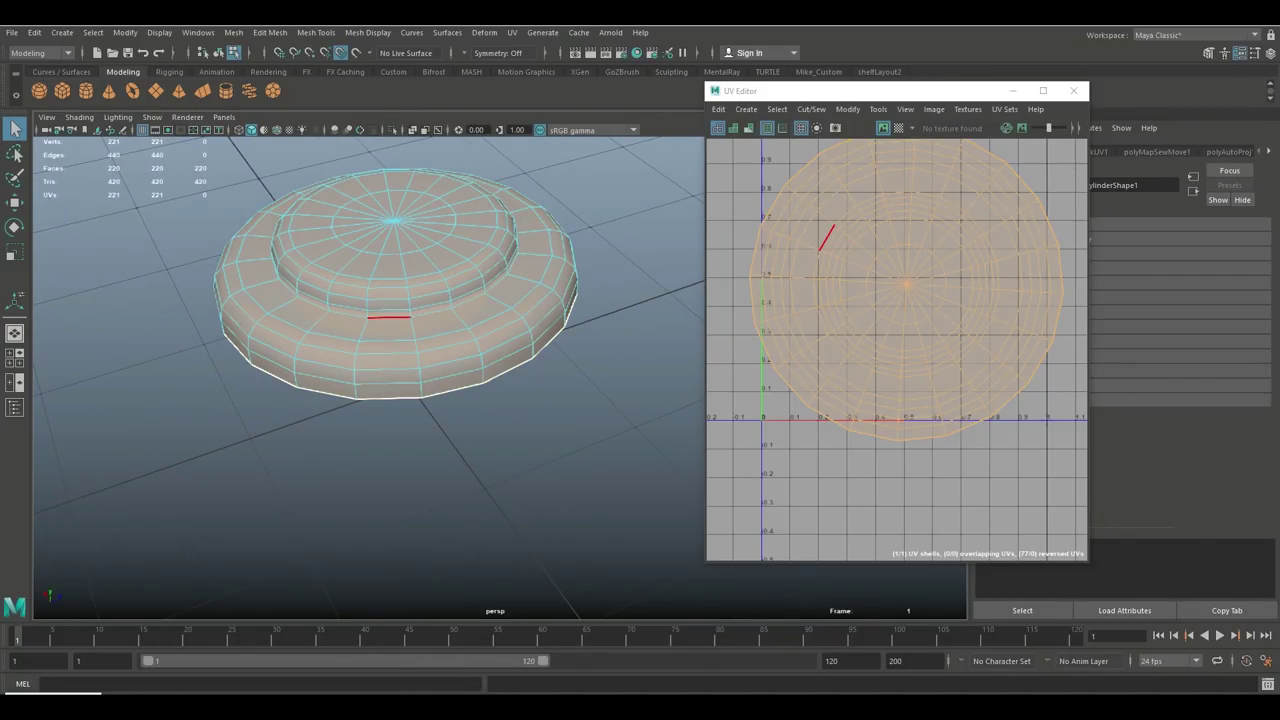
left_click(390, 317)
key("ctrl+z")
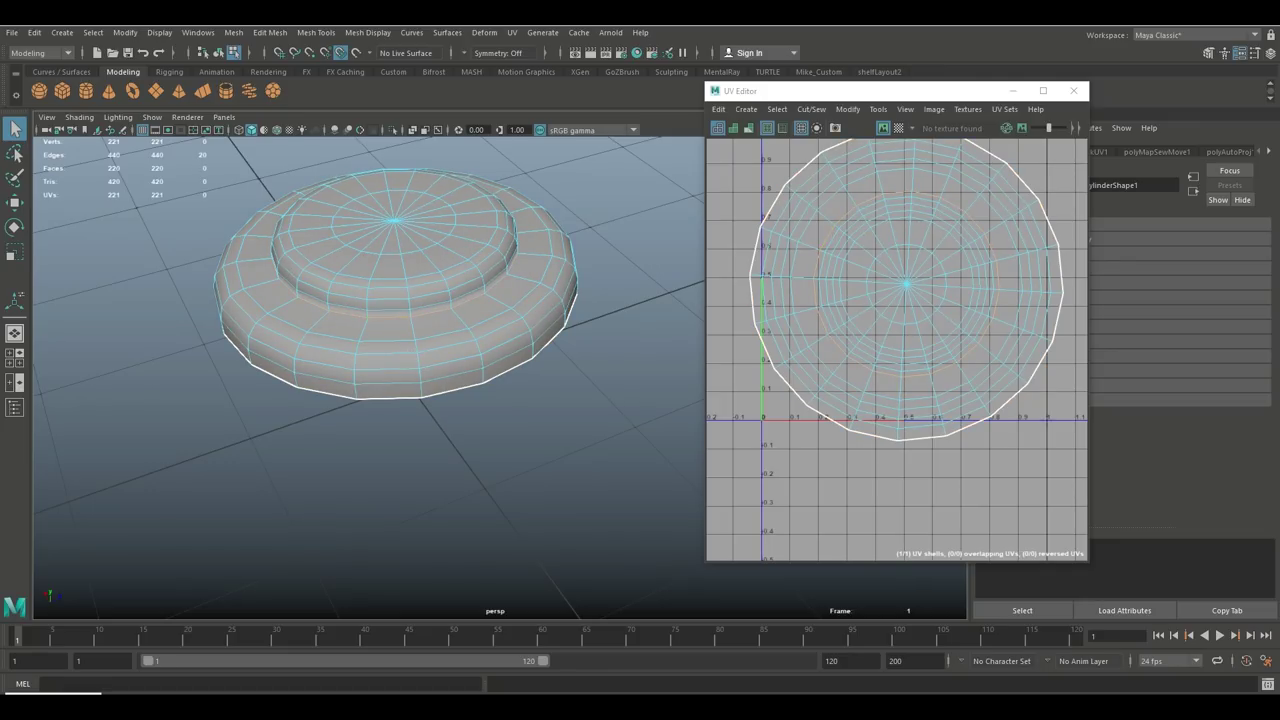
right_click_drag(831, 261, 885, 412)
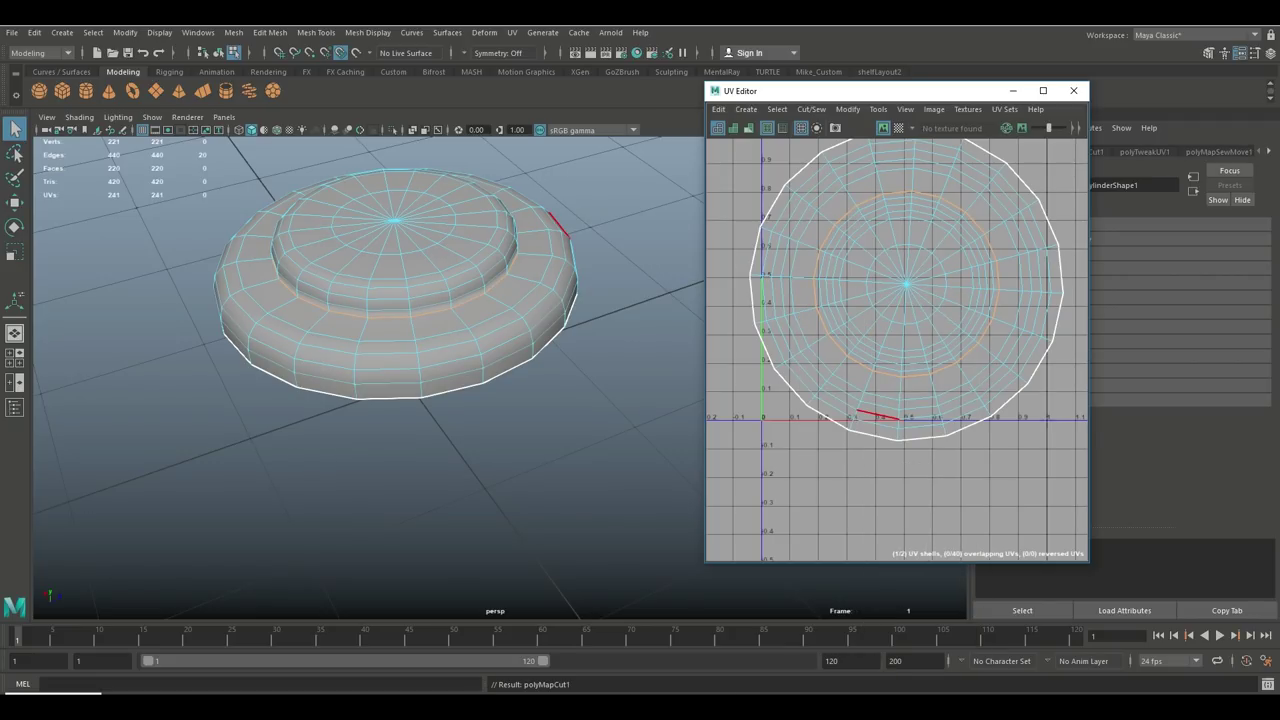
Examine the raised tier's and the outer ring's UV shells by highlighting each in turn
right_click_drag(940, 245, 871, 231)
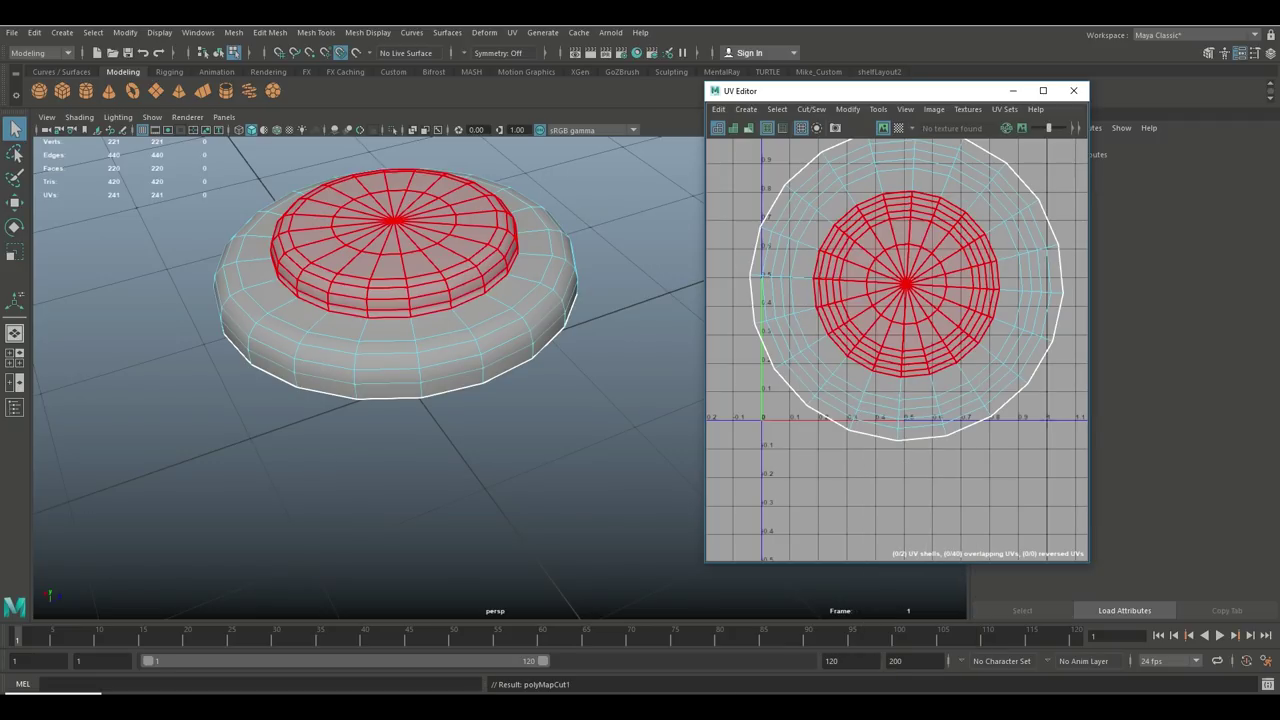
key("ctrl+shift+i")
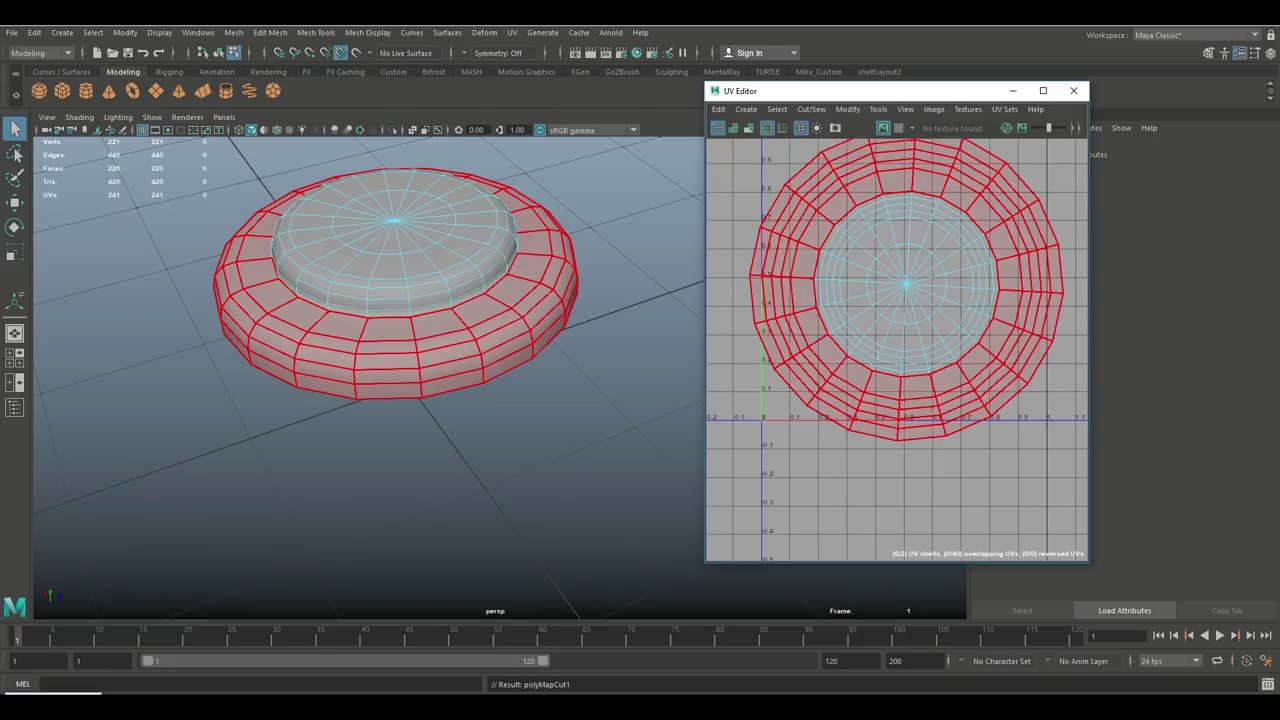
key("ctrl+shift+i")
key("ctrl+shift+i")
key("ctrl+shift+i")
key("ctrl+shift+i")
key("ctrl+shift+i")
key("ctrl+shift+i")
key("F8")
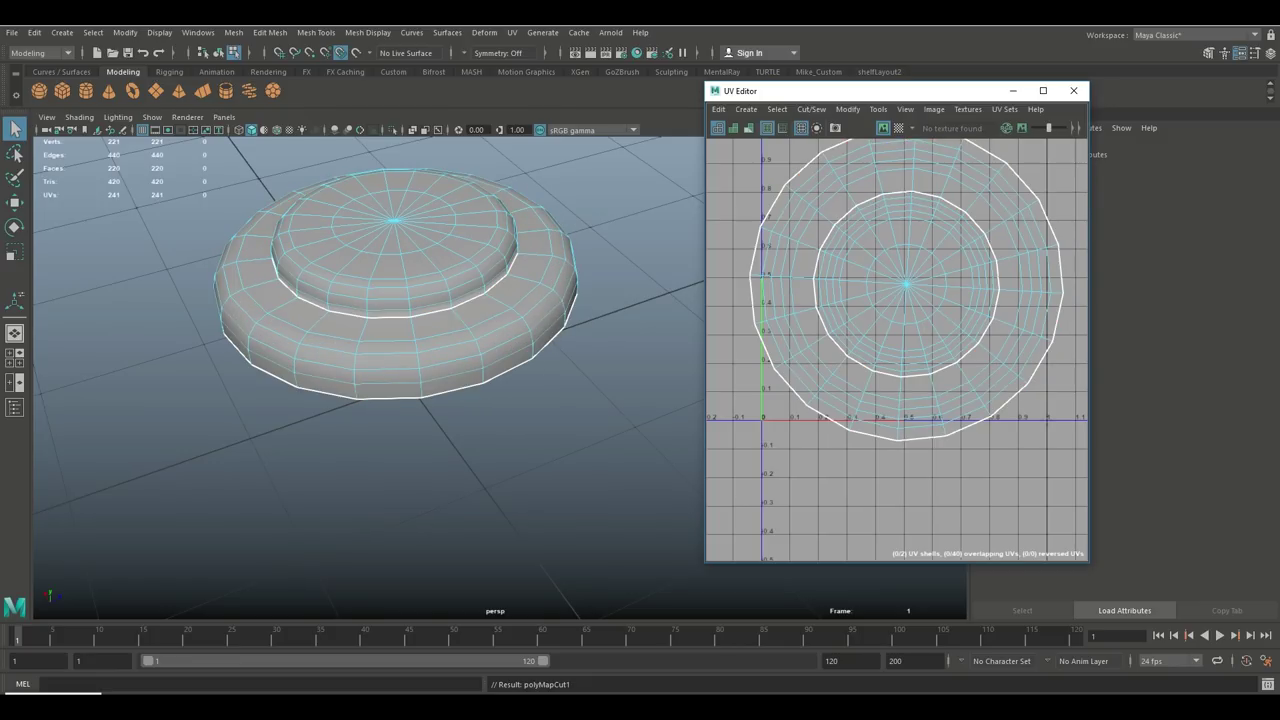
Cut the UVs along the edge loop bordering the flat top of the raised tier
right_click_drag(440, 258, 443, 220)
double_click(425, 283)
left_click(424, 275)
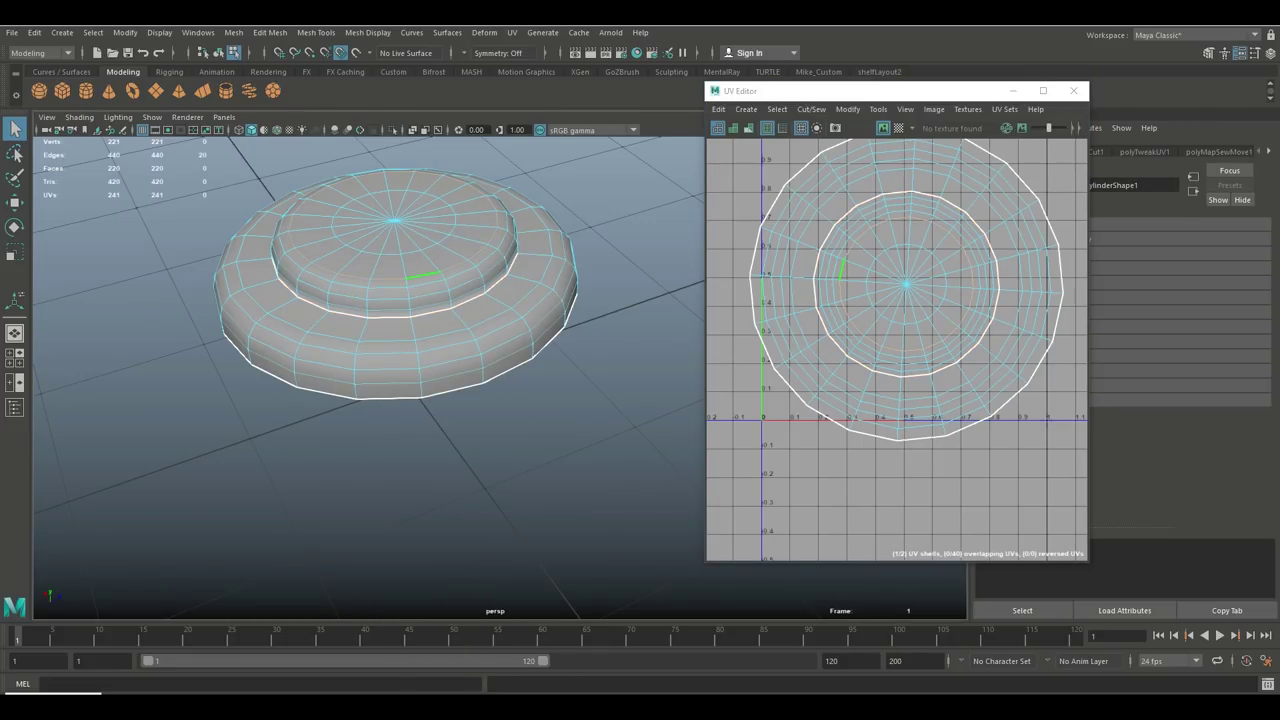
right_click_drag(922, 272, 976, 424)
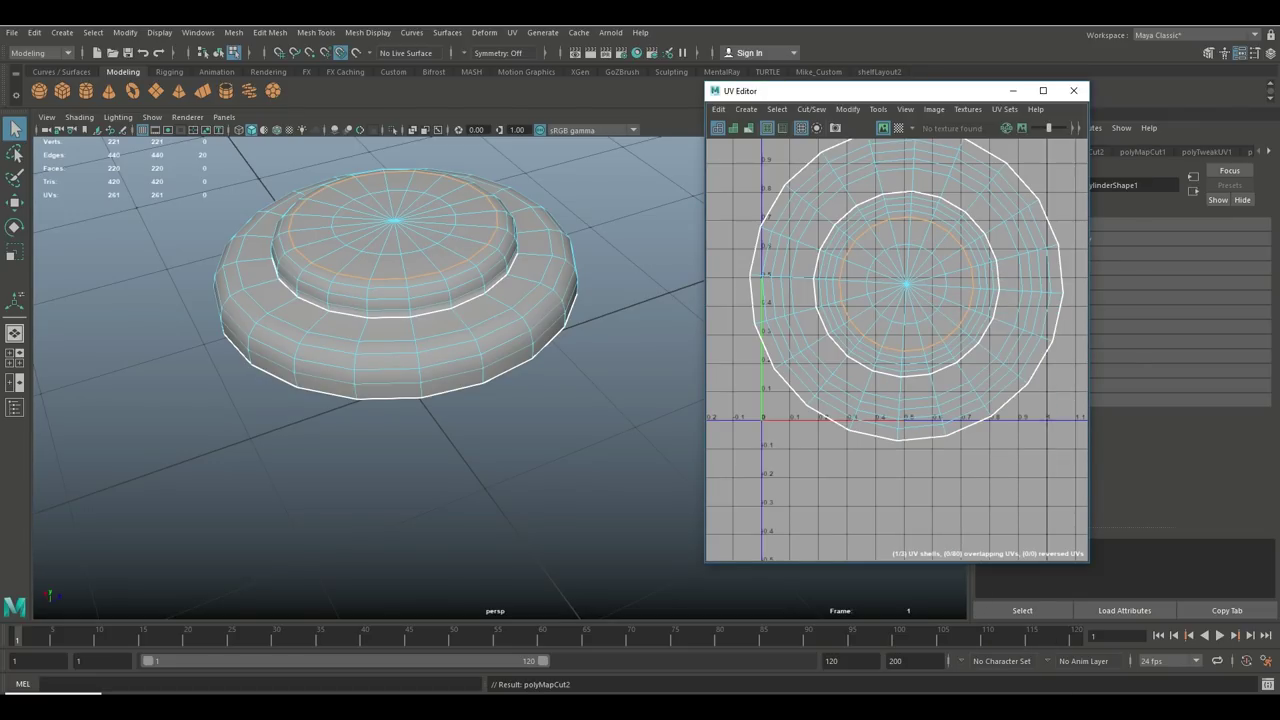
Cut the UVs along the edge loop where the lower disc's flat top meets its rounded outer rim
left_click(480, 380, "alt")
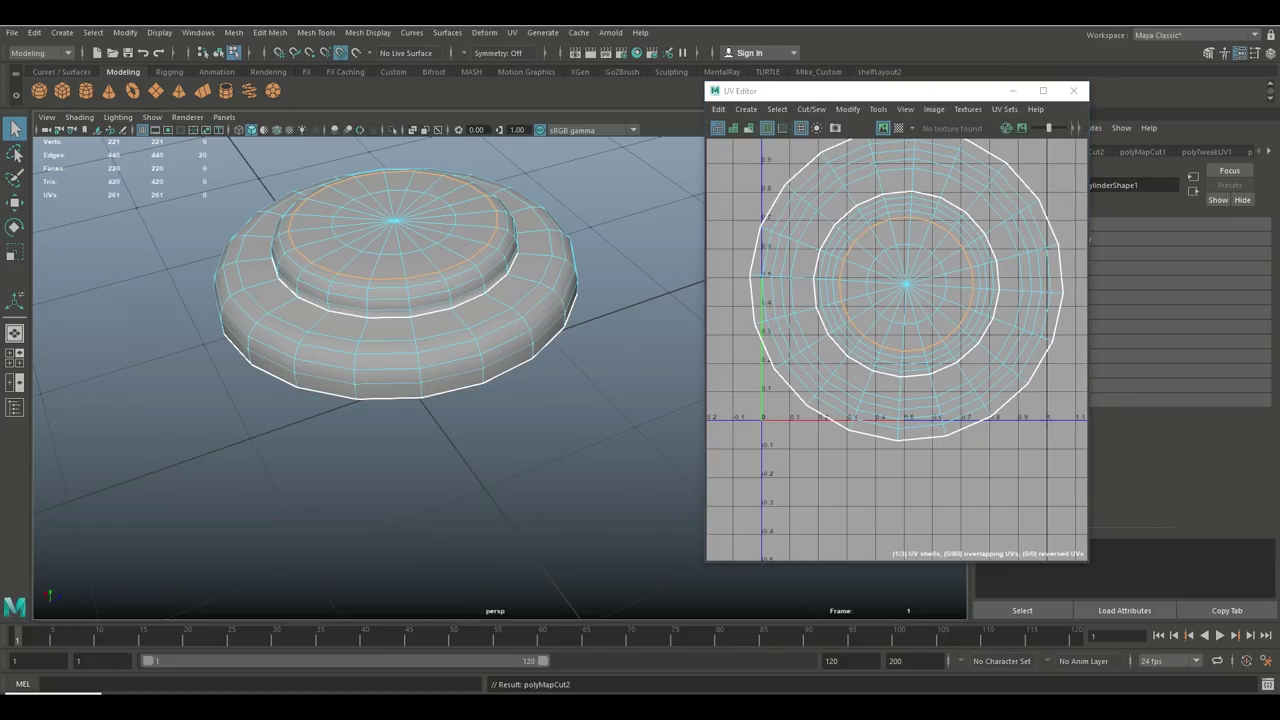
left_click(490, 450)
left_click(443, 334)
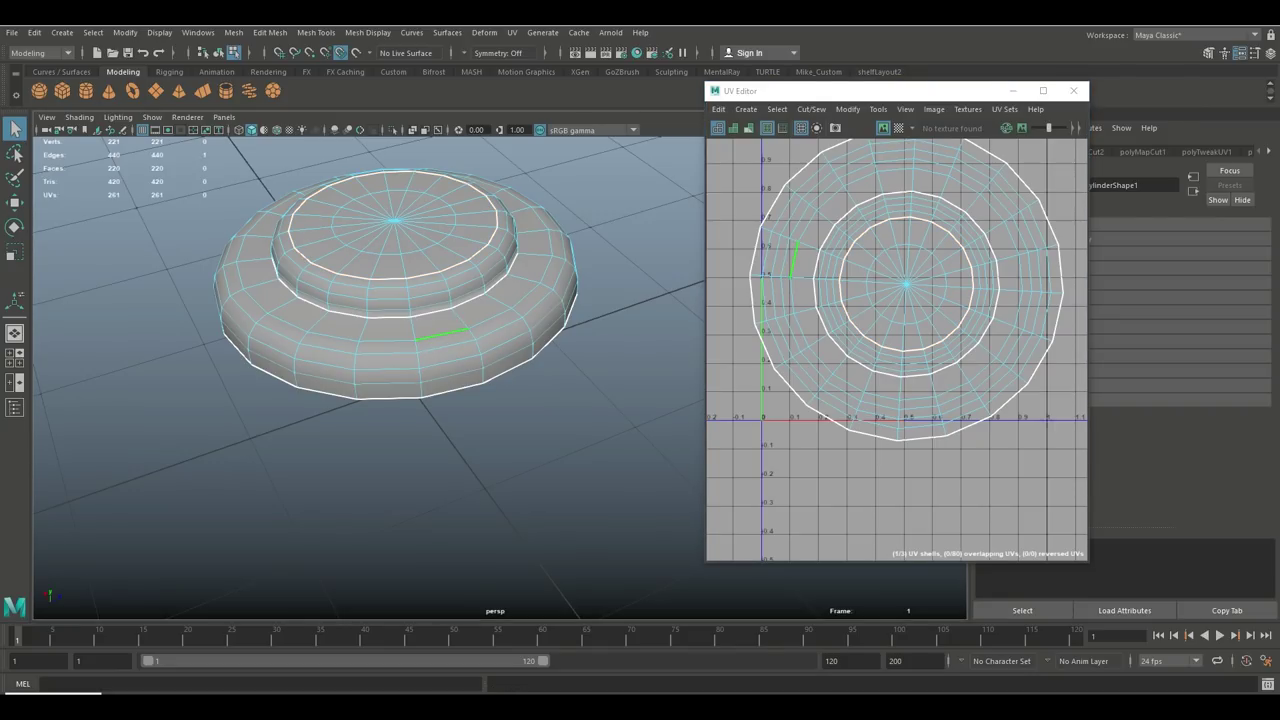
right_click_drag(848, 316, 903, 467)
Examine the UV shells of the outer rim, flat ring, raised tier's side and top cap by highlighting each
right_click_drag(905, 200, 865, 158)
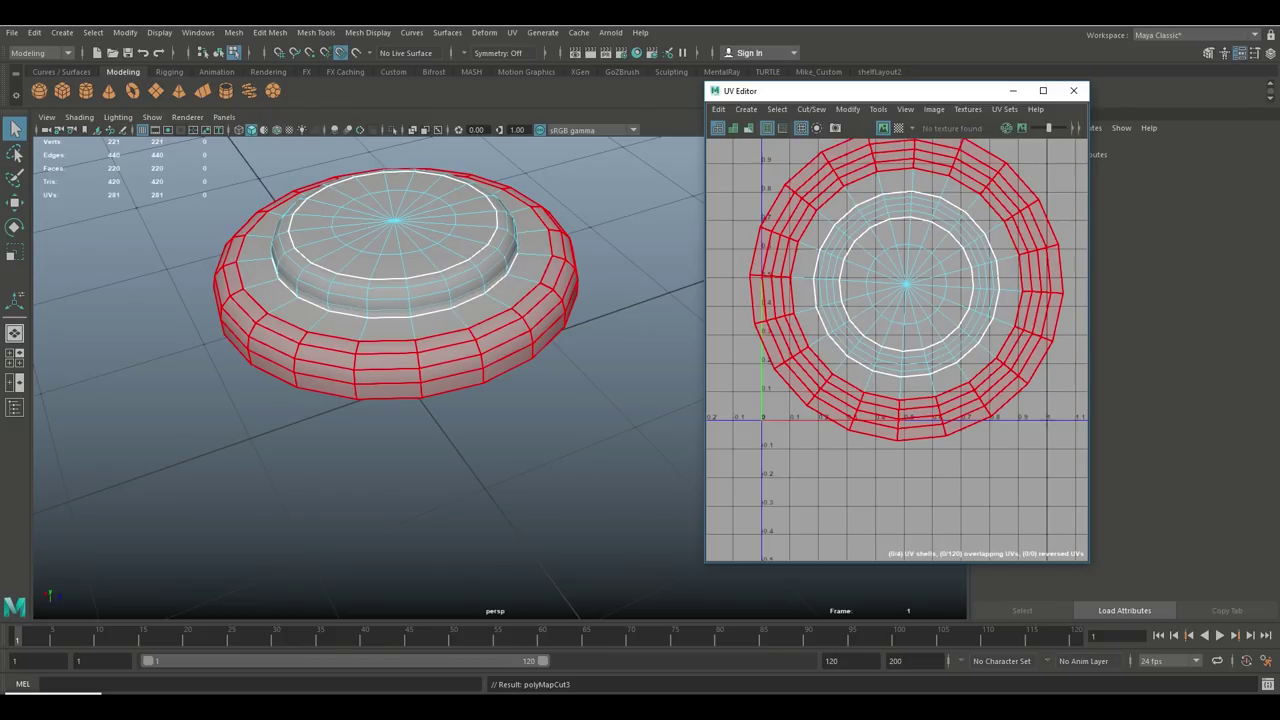
left_click(866, 190)
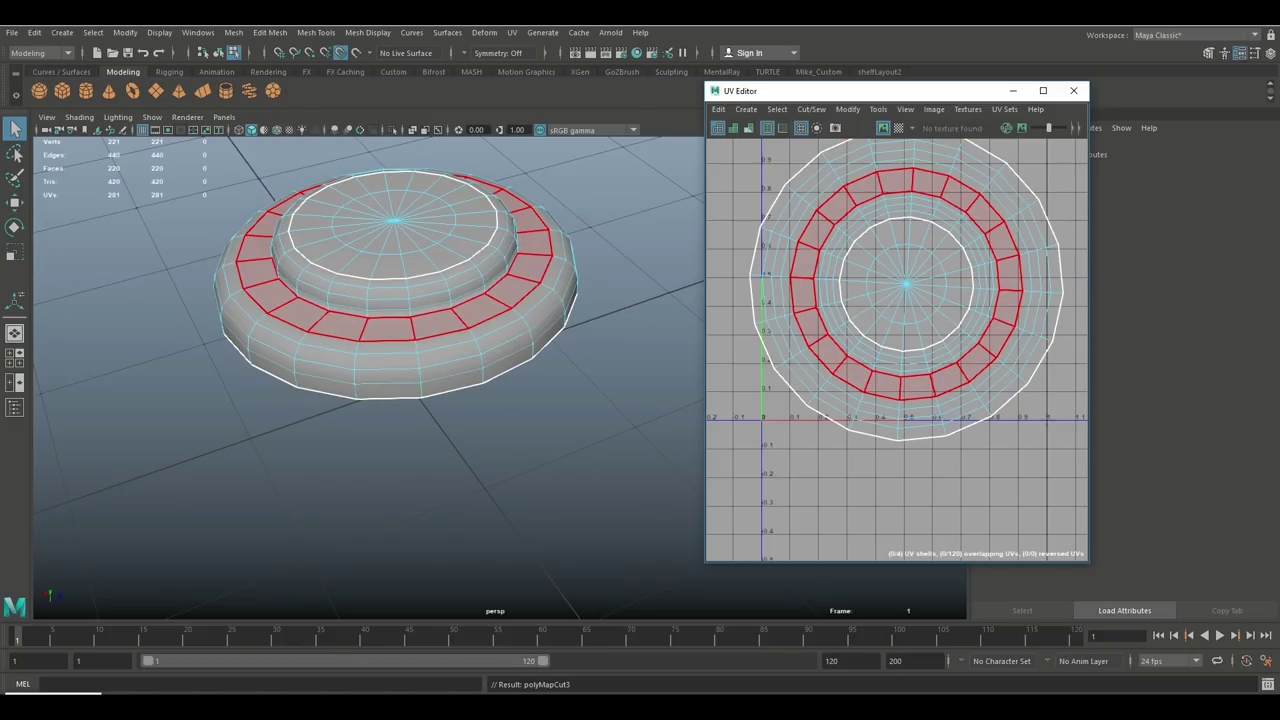
left_click(876, 212)
left_click(888, 242)
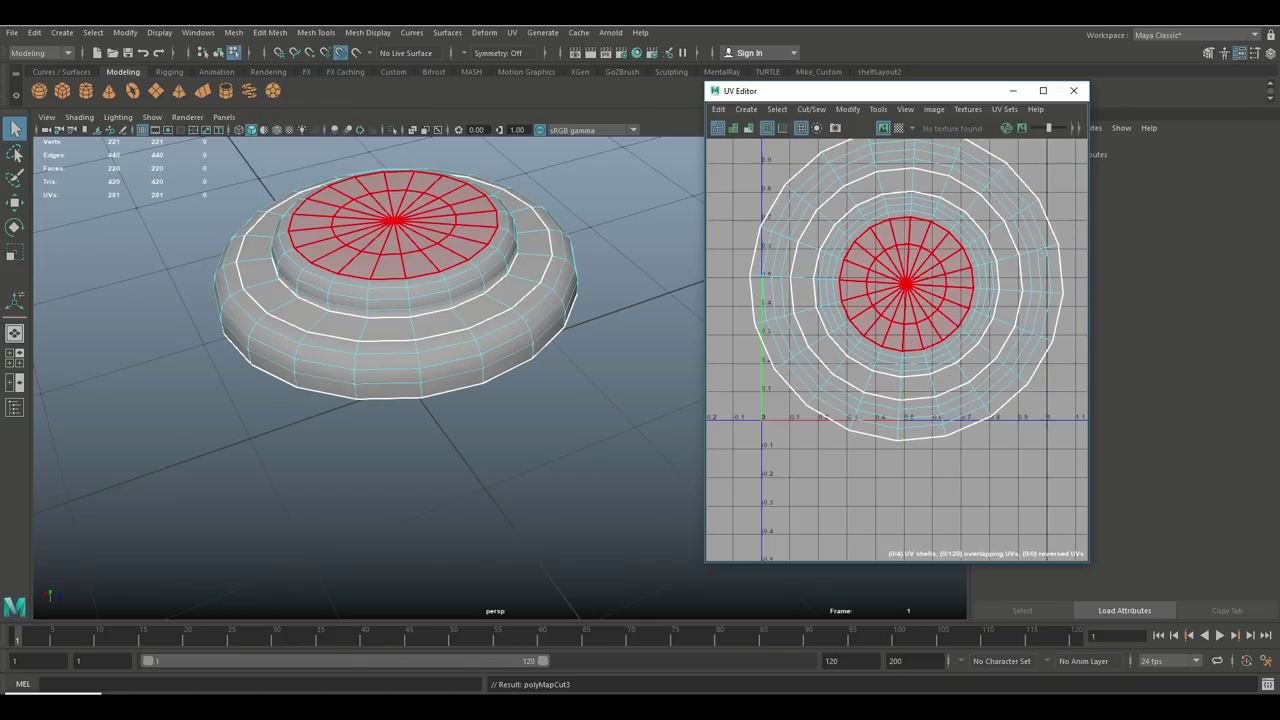
scroll(930, 242, "down", 7)
left_click(954, 405)
Select all UV shells, scale them down uniformly and move them up slightly to fit inside the 0 to 1 UV square
scroll(954, 405, "up", 1)
scroll(940, 350, "up", 5)
scroll(940, 350, "down", 6)
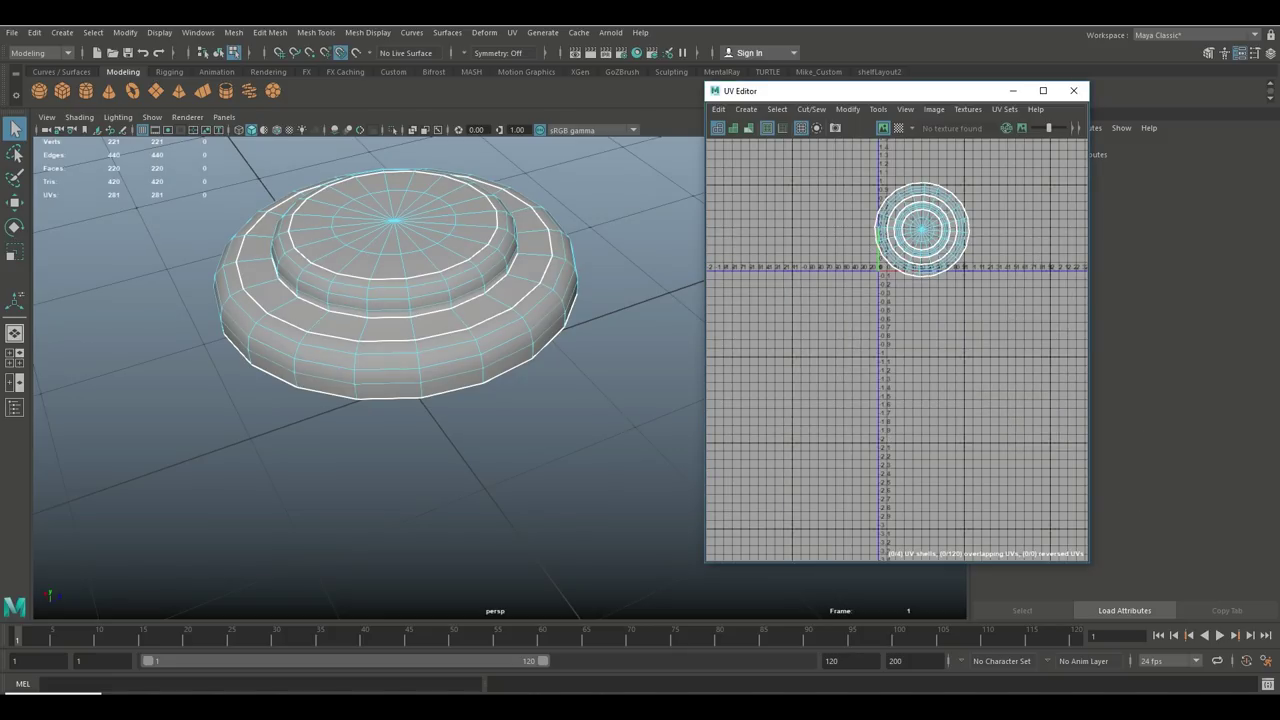
middle_click_drag(946, 313, 936, 484, "alt")
scroll(935, 415, "up", 5)
middle_click_drag(917, 441, 917, 460, "alt")
scroll(917, 460, "down", 2)
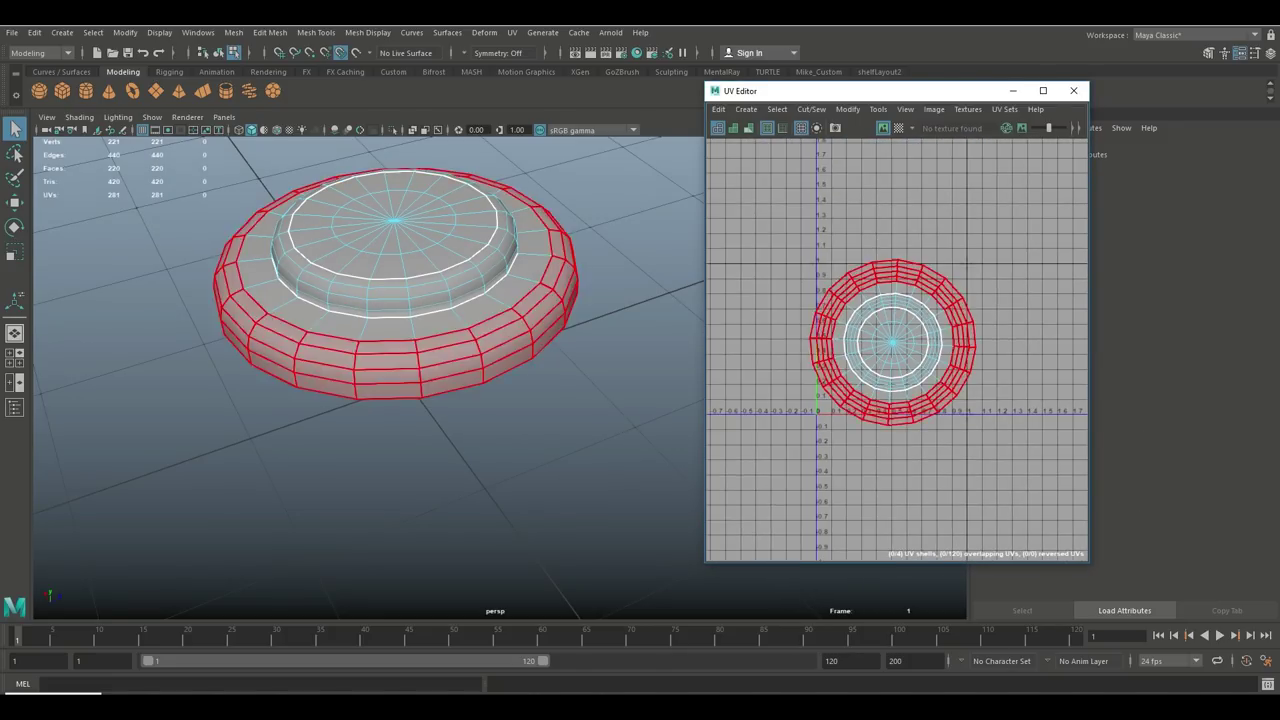
right_click_drag(877, 269, 830, 249)
left_click_drag(922, 376, 1030, 552)
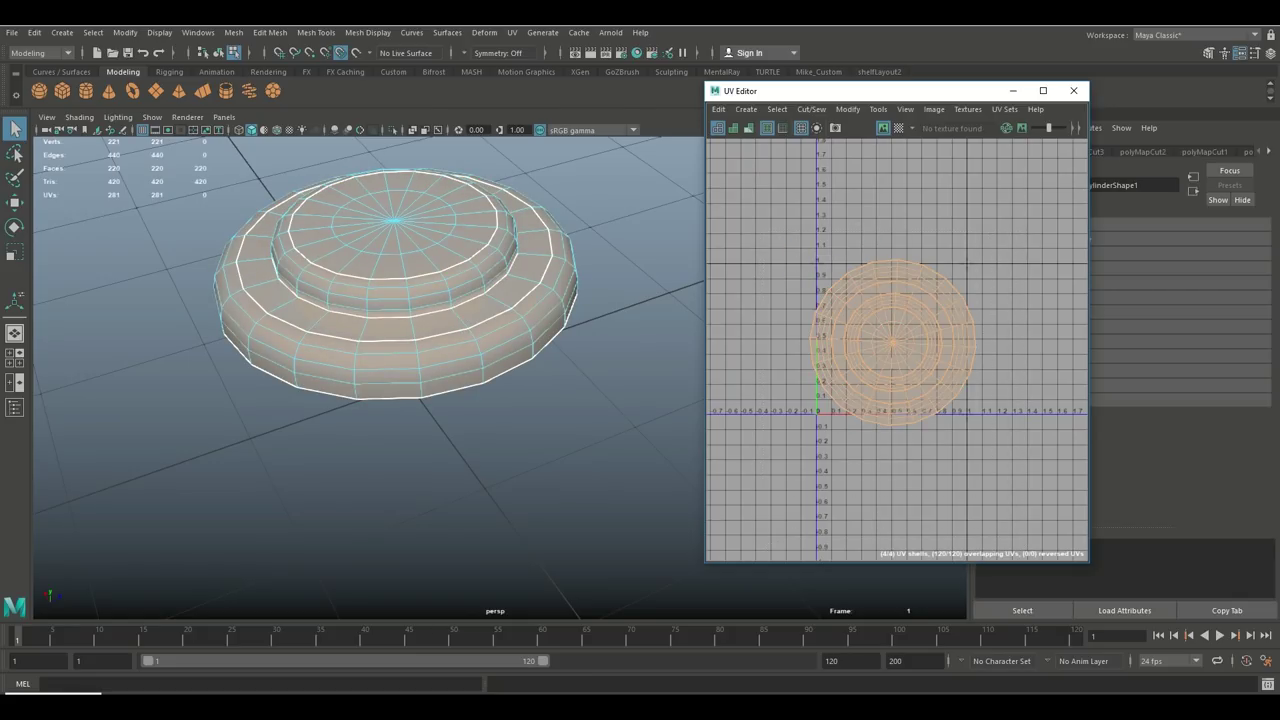
key("r")
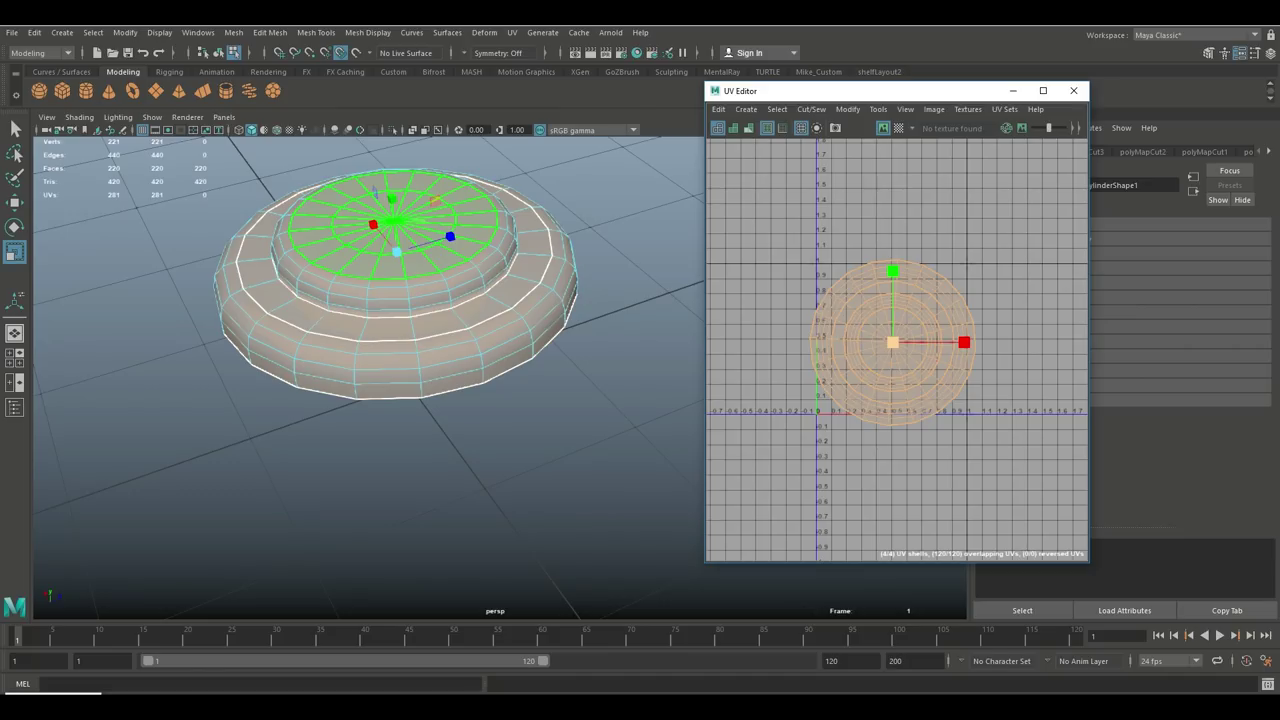
left_click_drag(893, 342, 885, 342)
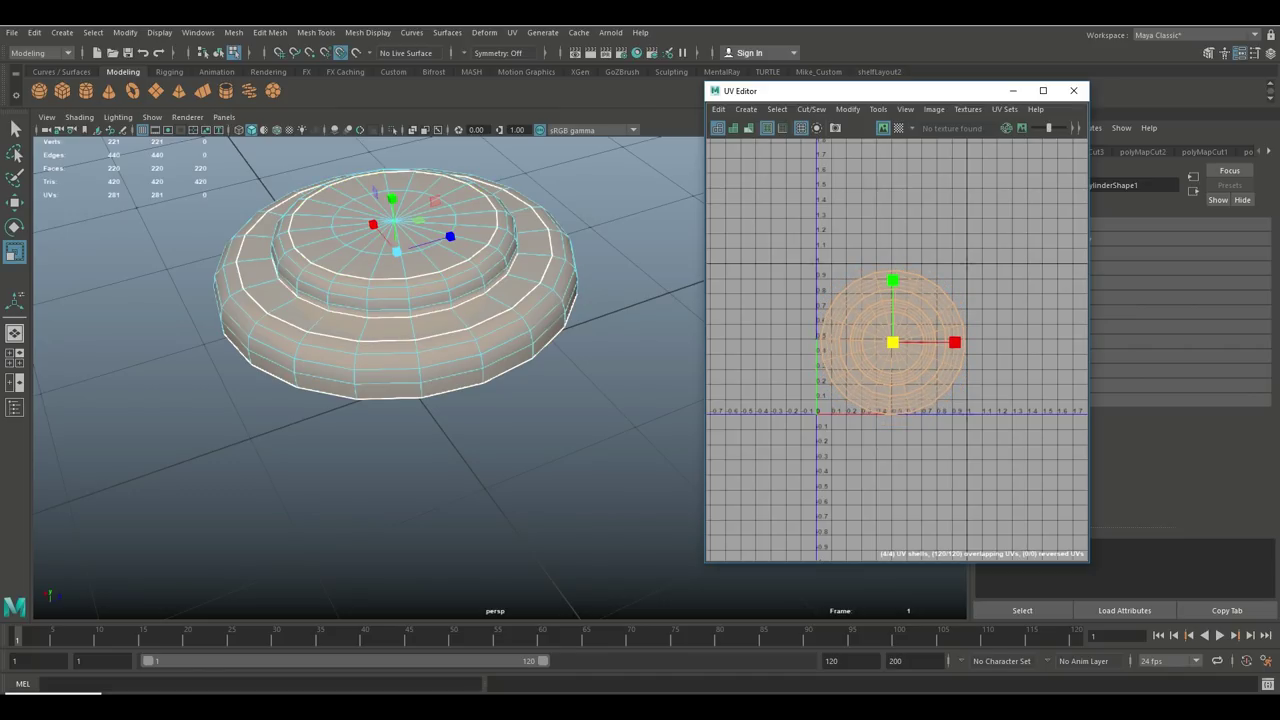
key("w")
left_click_drag(893, 267, 893, 262)
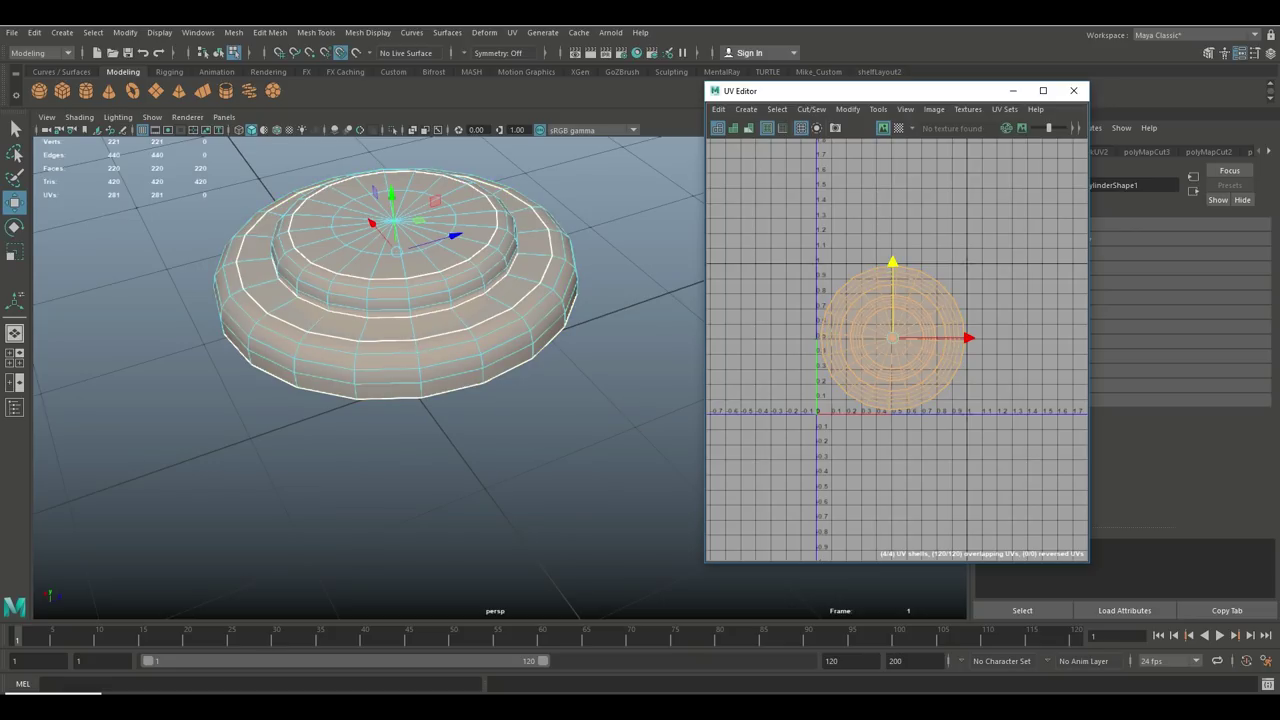
scroll(410, 300, "down", 2)
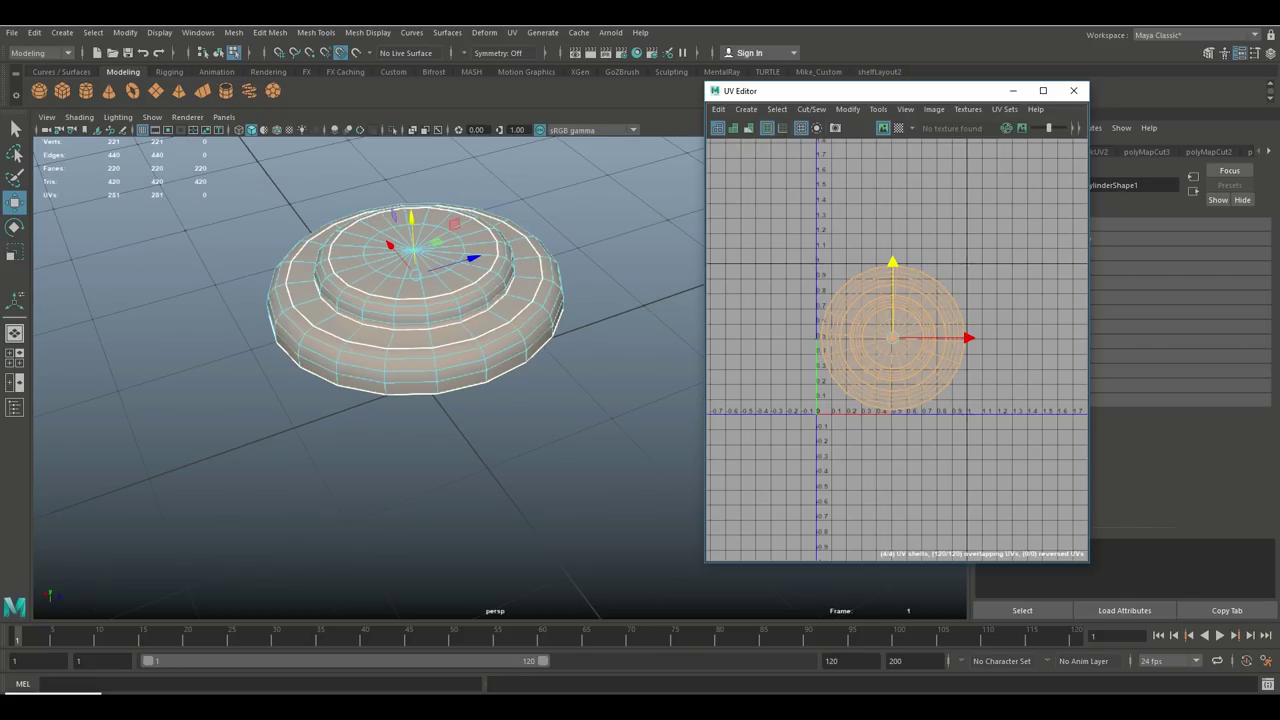
middle_click_drag(411, 250, 418, 304, "alt")
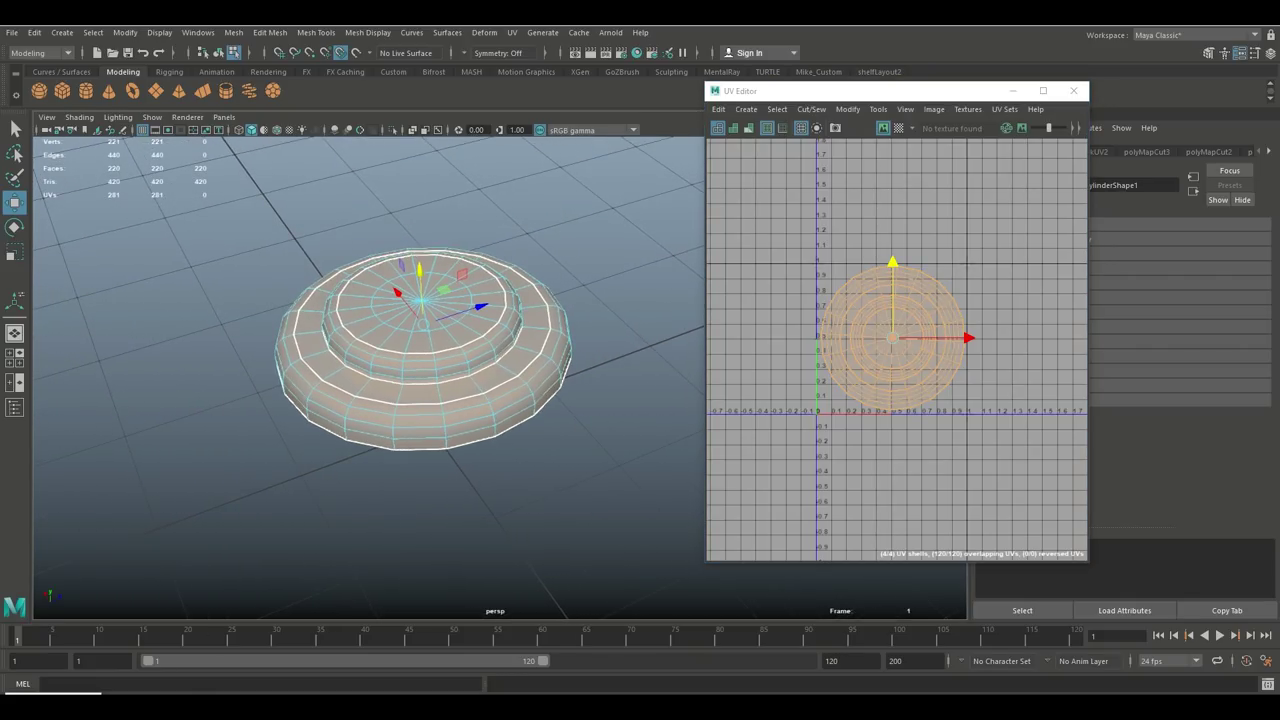
scroll(418, 304, "up", 4)
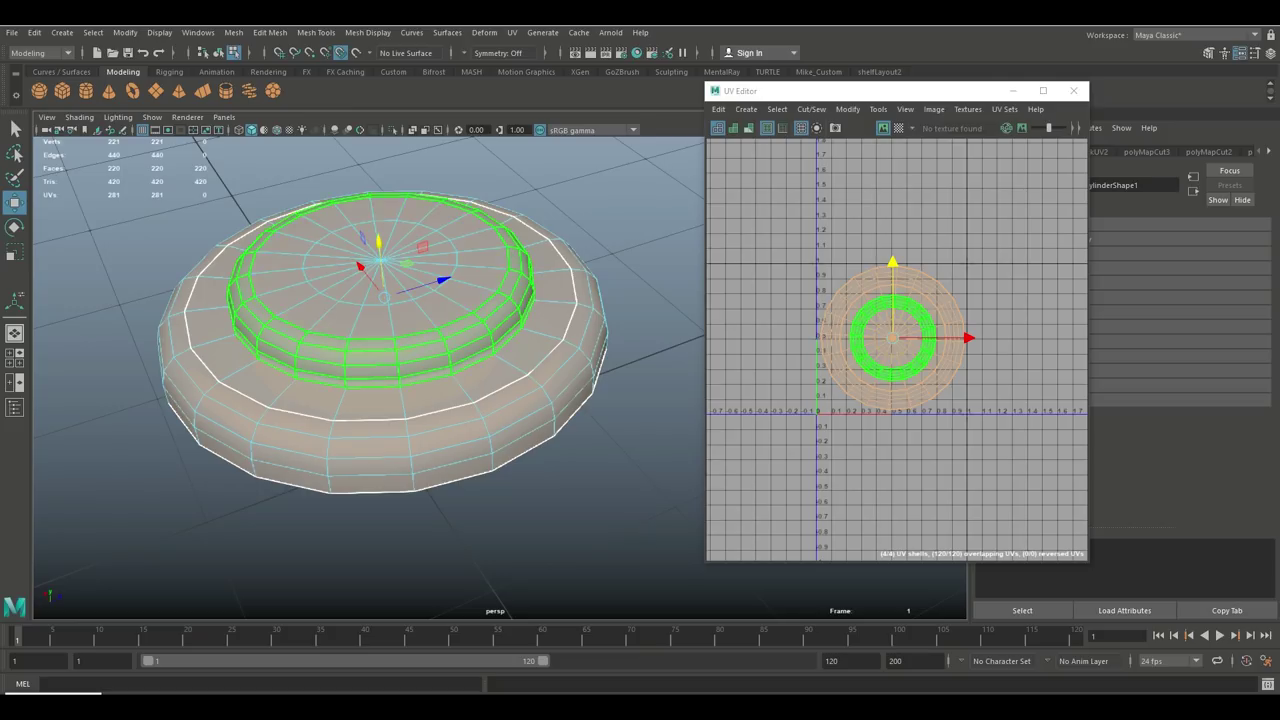
scroll(410, 360, "down", 6)
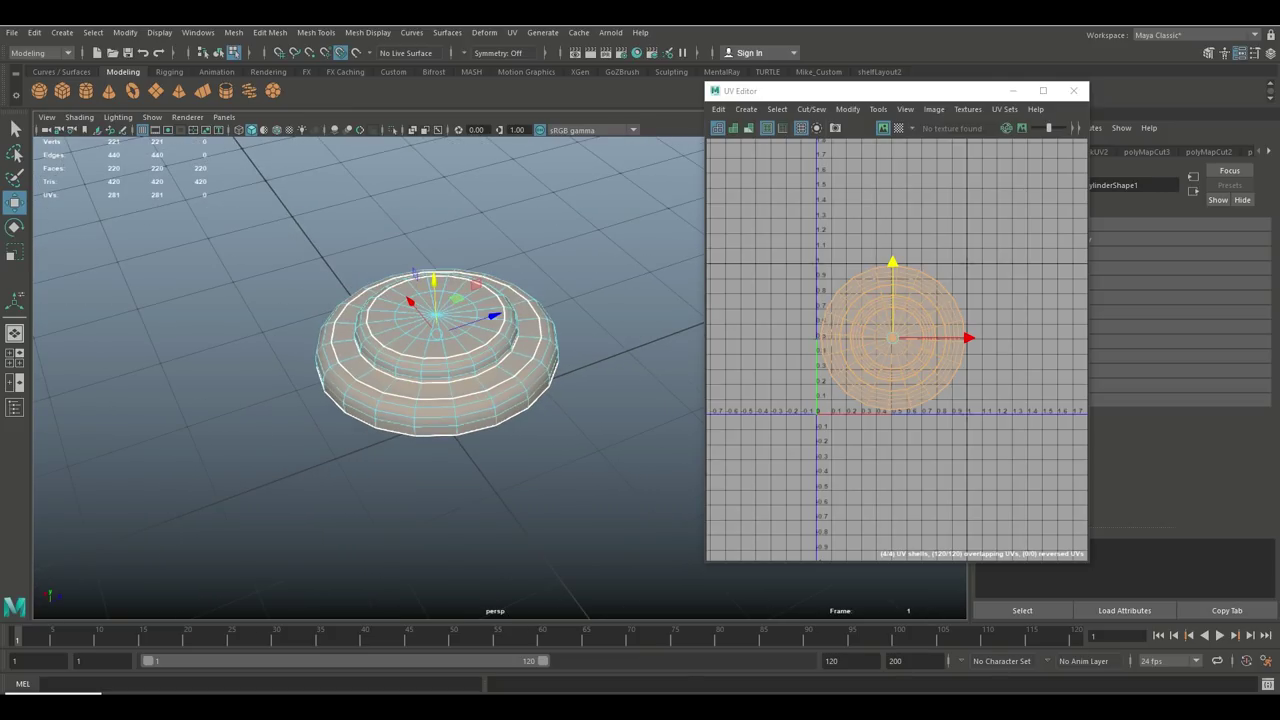
scroll(410, 350, "up", 4)
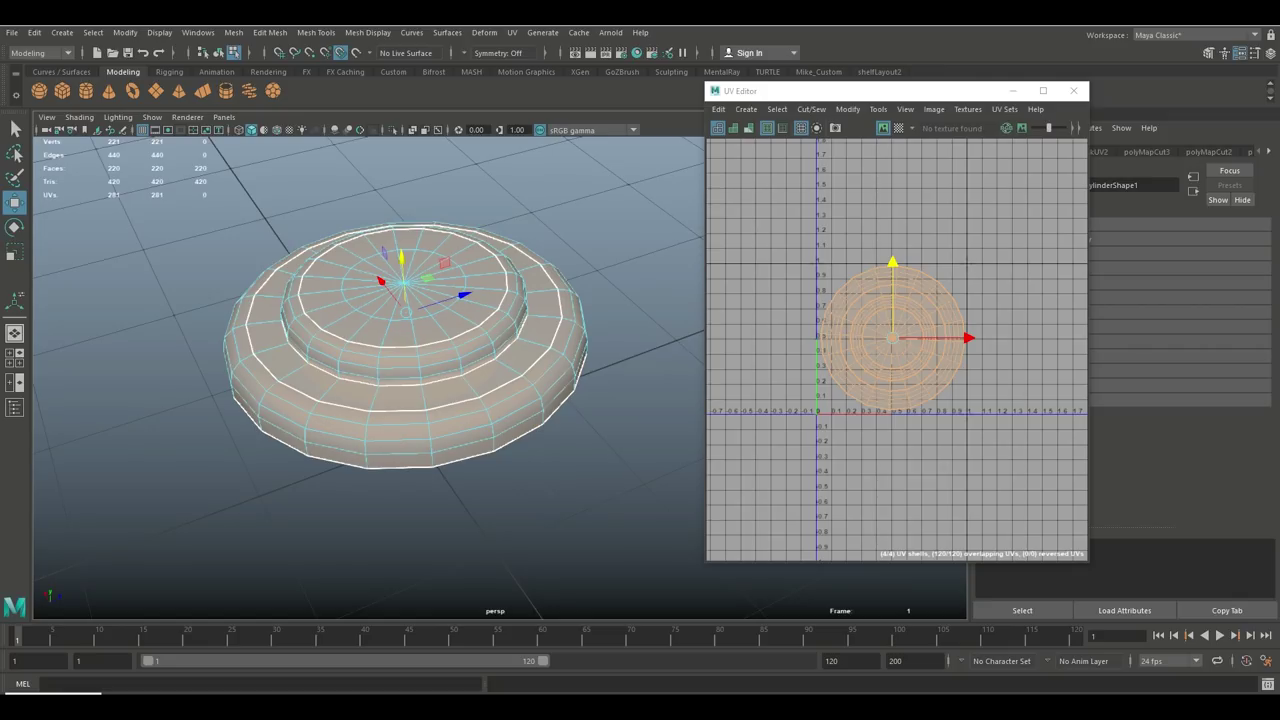
scroll(440, 350, "down", 3)
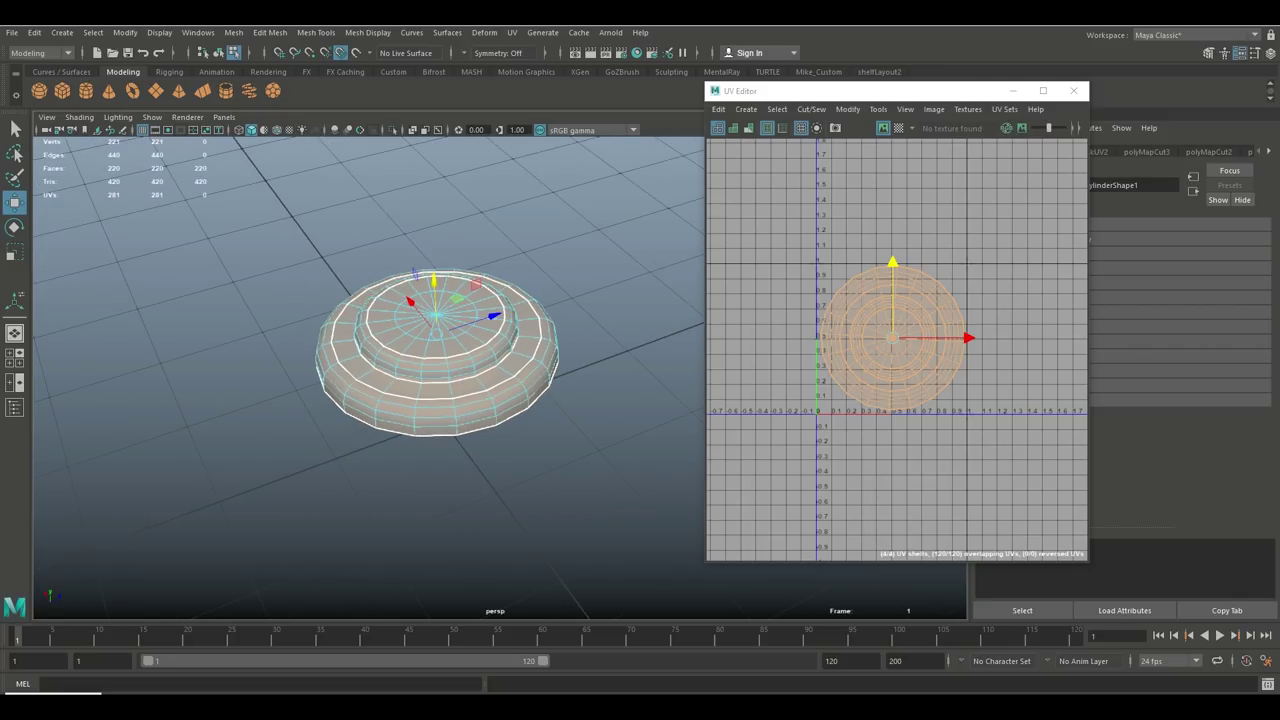
Assign a new Lambert material to the shells of the lower disc's outer rim and flat ring
left_click(967, 263)
left_click_drag(440, 350, 430, 385, "alt")
scroll(440, 350, "up", 5)
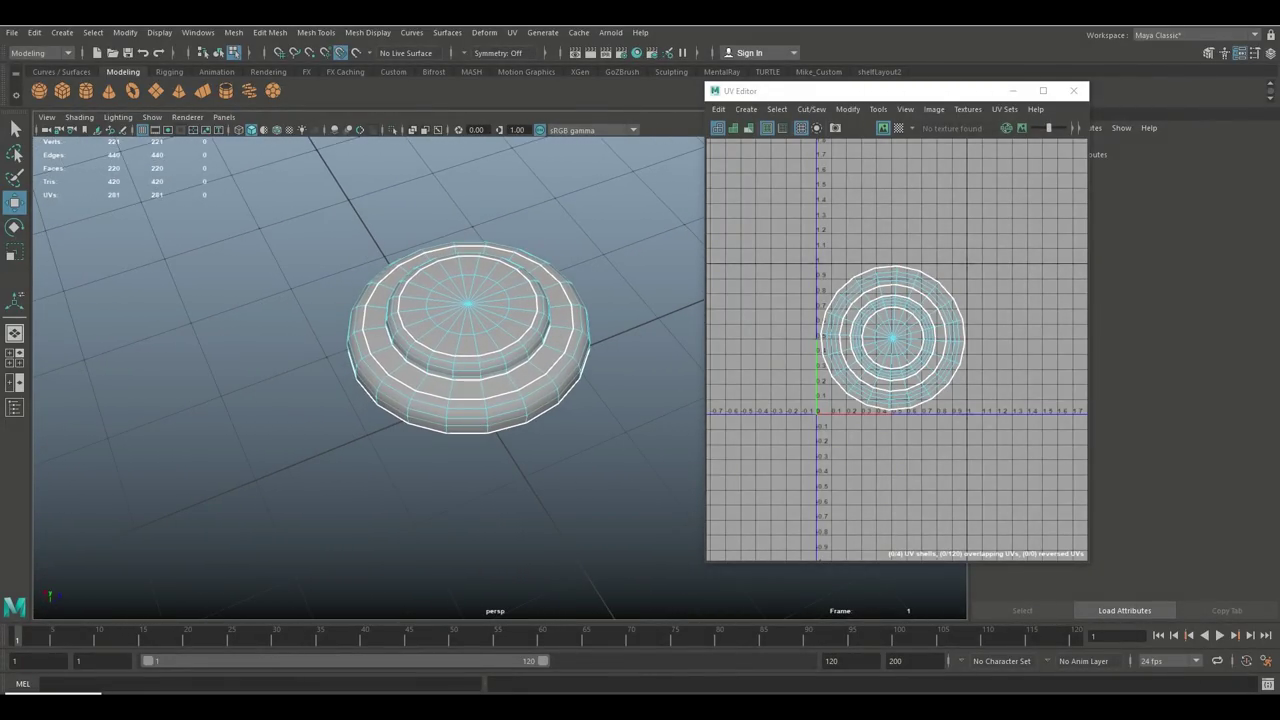
middle_click_drag(440, 350, 457, 305, "alt")
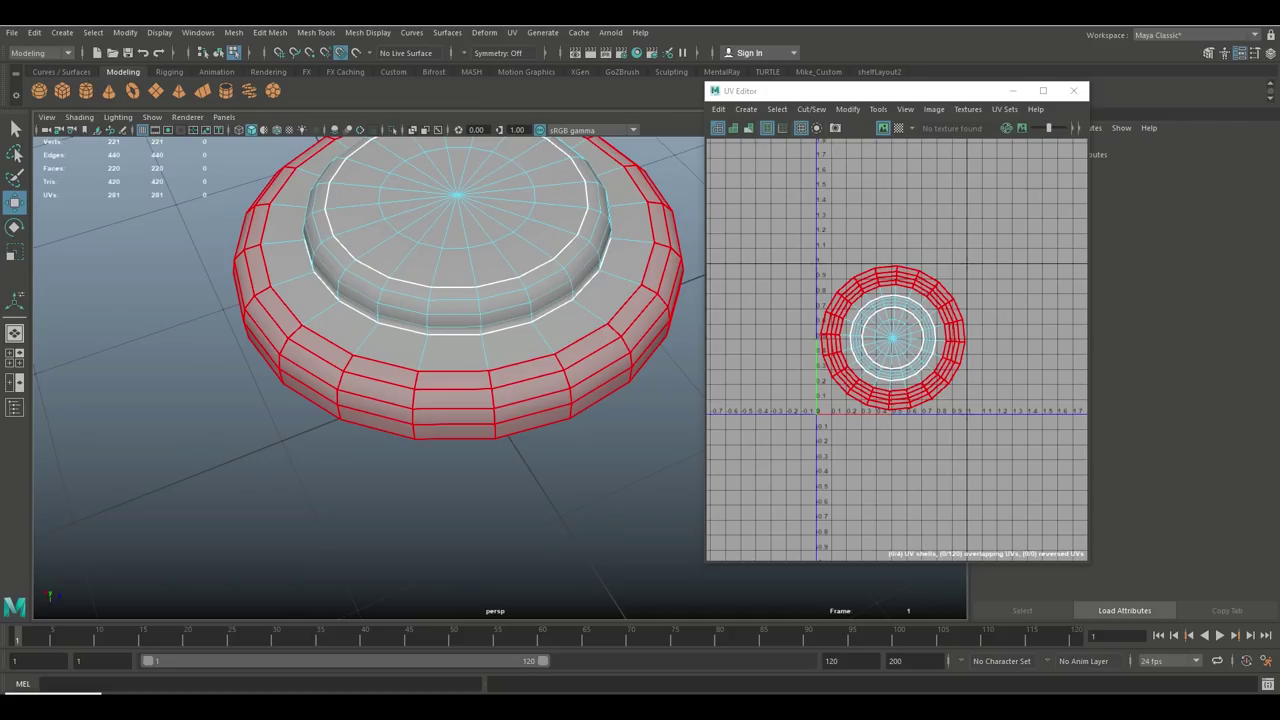
left_click(455, 392)
left_click(453, 353, "shift")
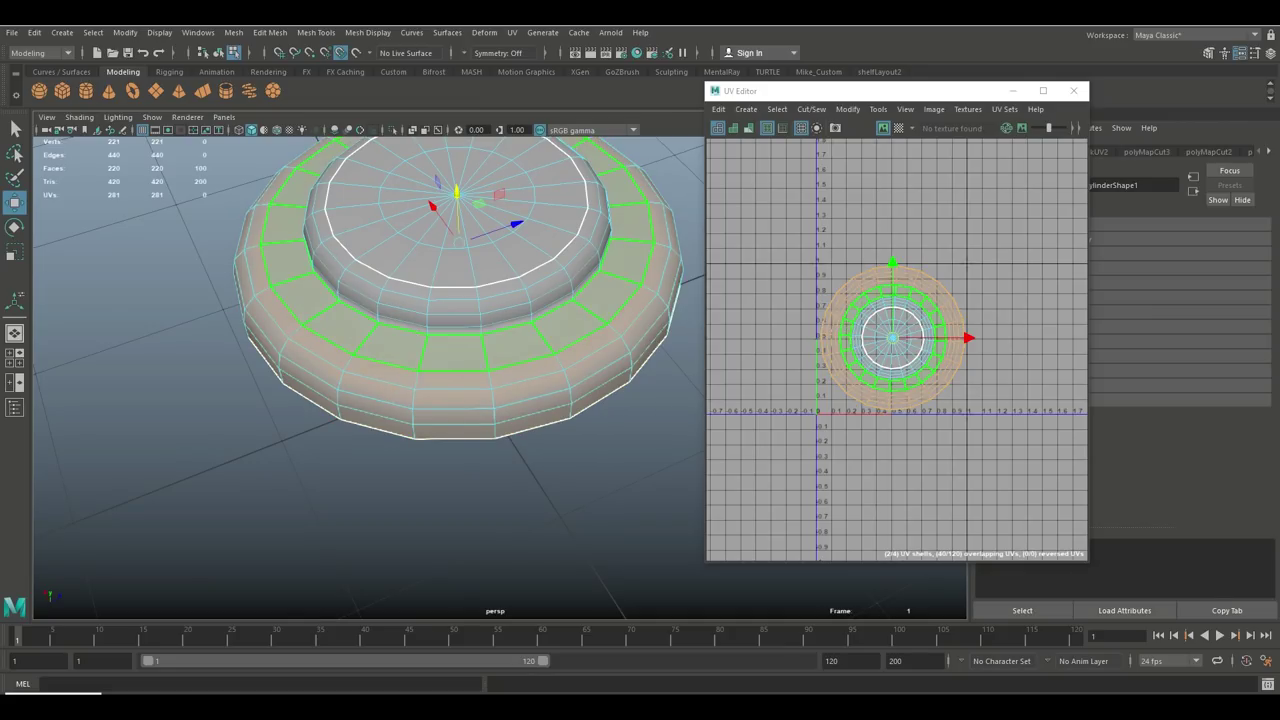
right_click_drag(502, 322, 500, 660)
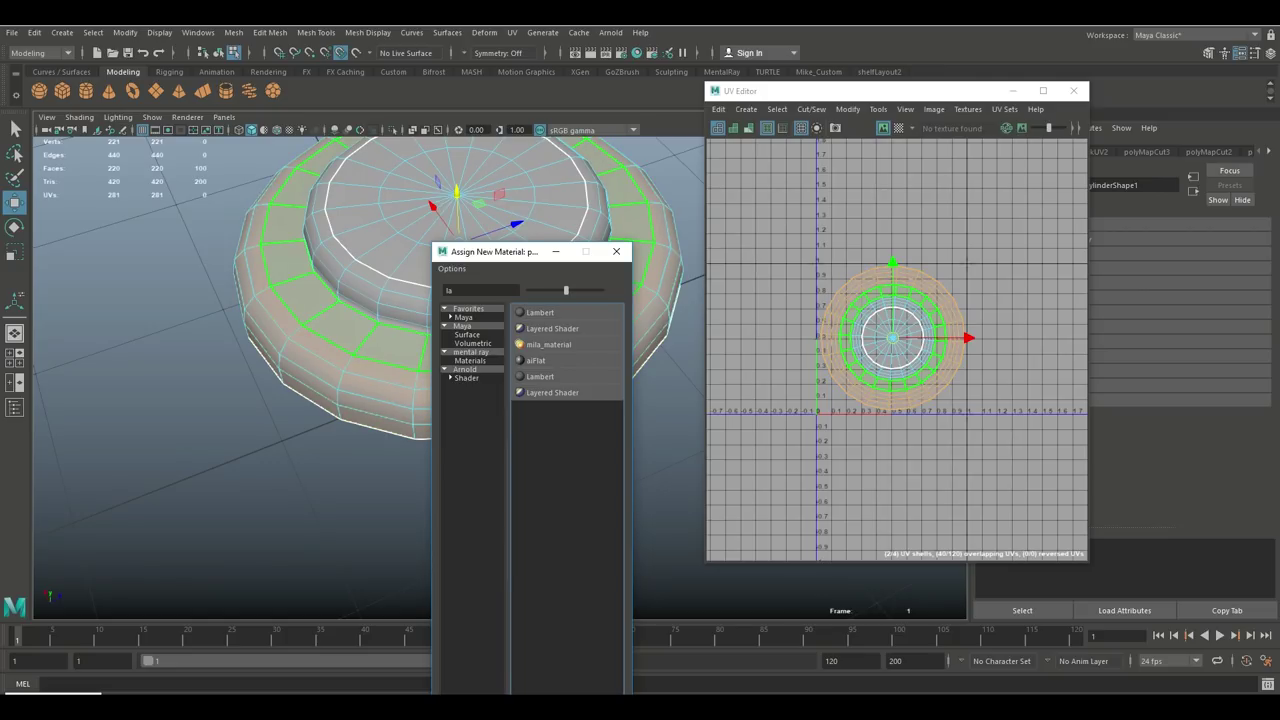
left_click(541, 313)
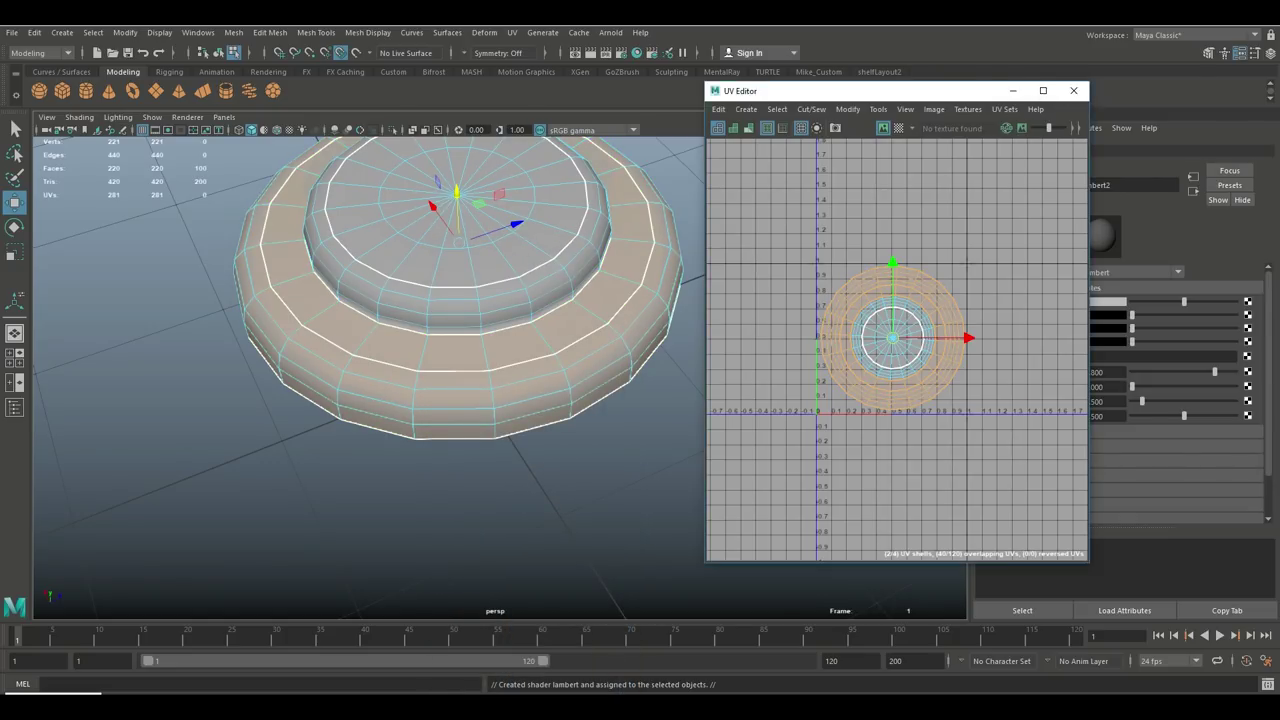
Set the new Lambert material's color to red
left_click_drag(1000, 91, 820, 307)
left_click(1104, 302)
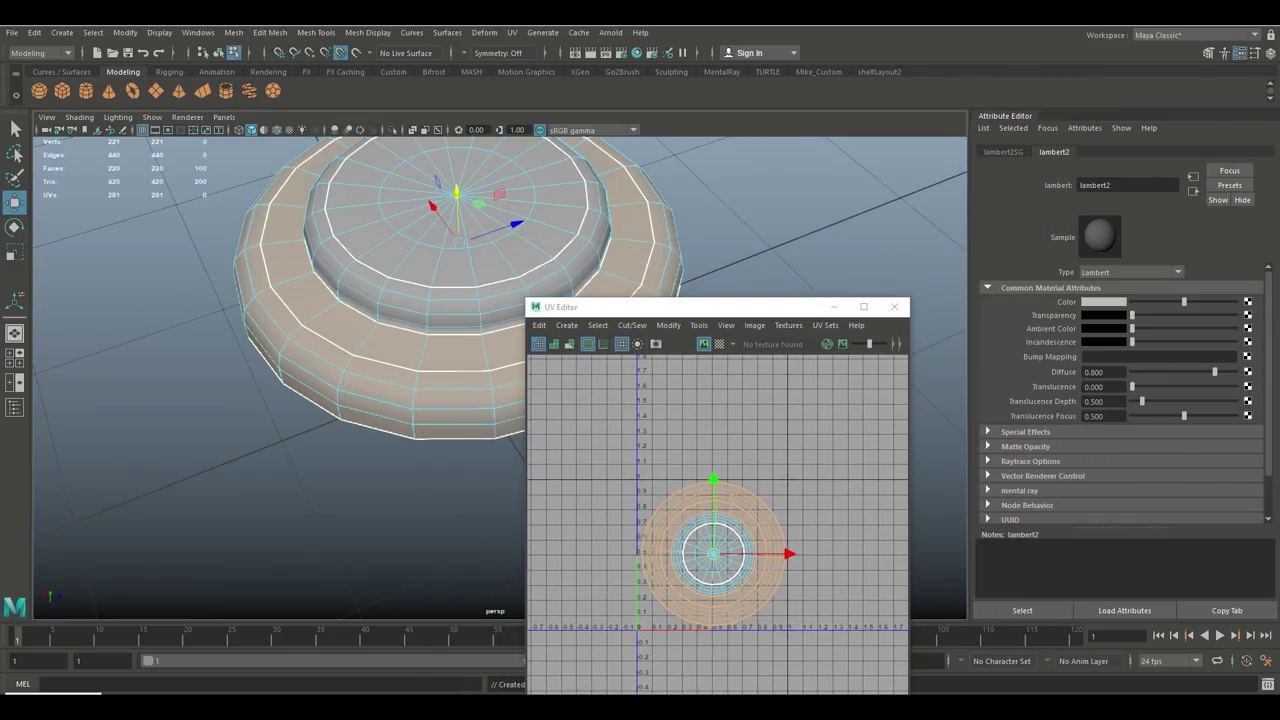
left_click(1104, 302)
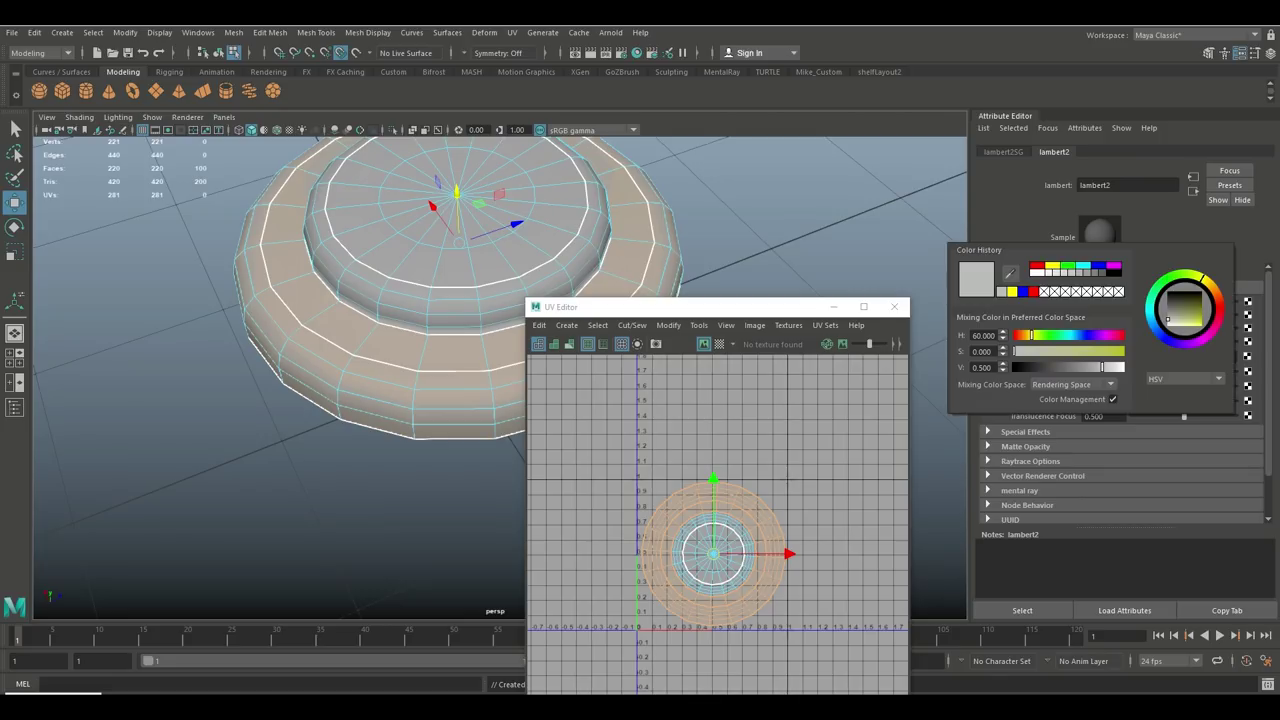
left_click(1037, 267)
Examine the material coverage on the lower disc from the side and from above
scroll(420, 380, "down", 4)
middle_click_drag(471, 259, 405, 306, "alt")
scroll(405, 306, "up", 5)
left_click_drag(405, 306, 370, 190, "alt")
middle_click_drag(370, 190, 420, 268, "alt")
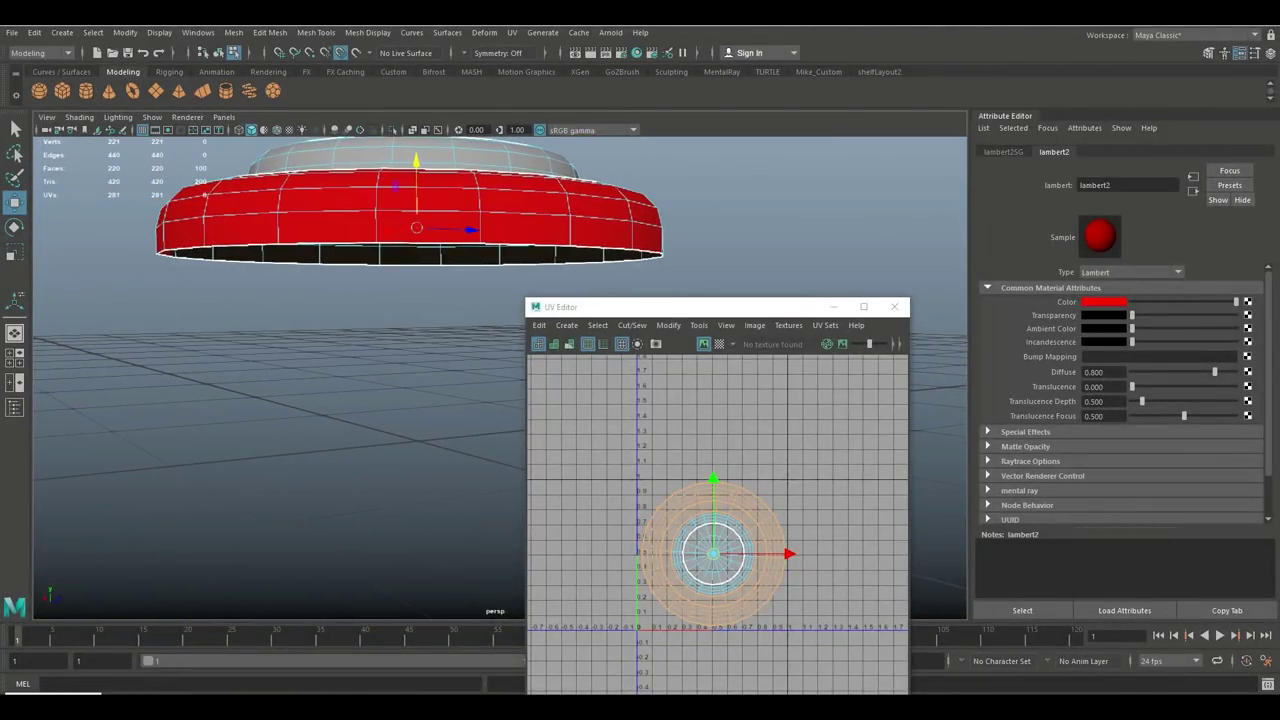
left_click_drag(420, 268, 405, 376, "alt")
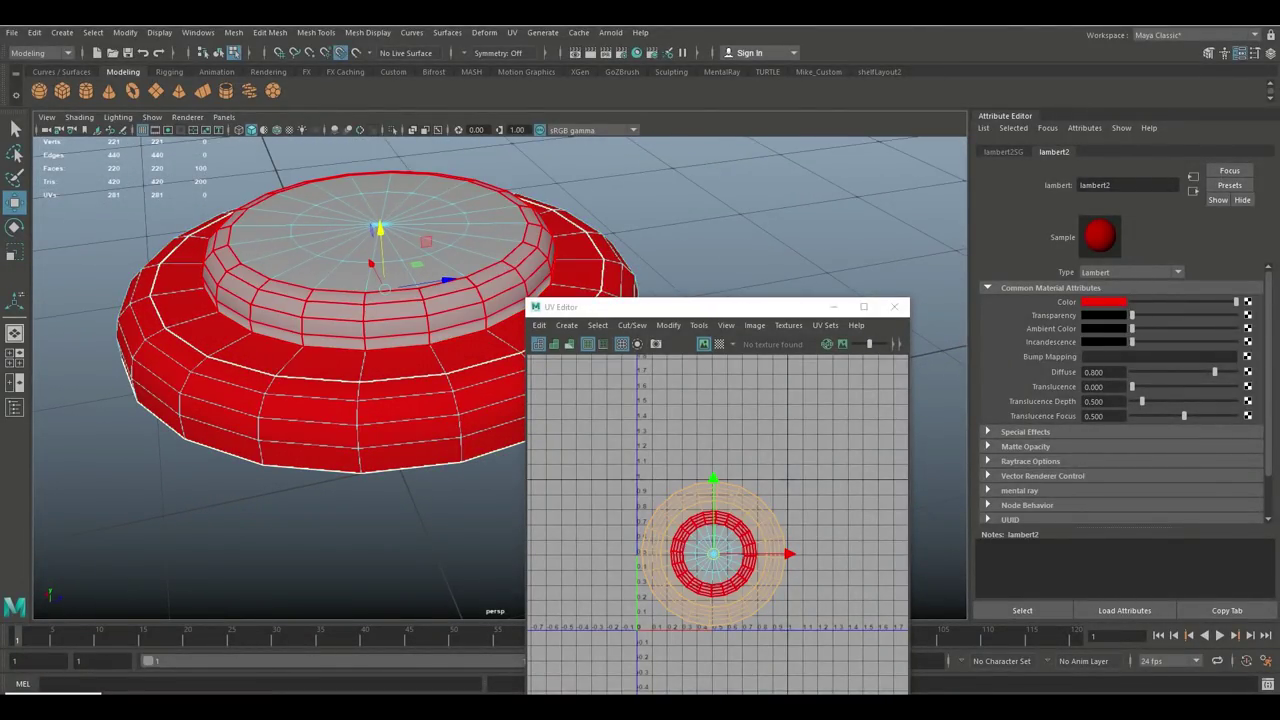
right_click_drag(400, 318, 310, 310, "alt")
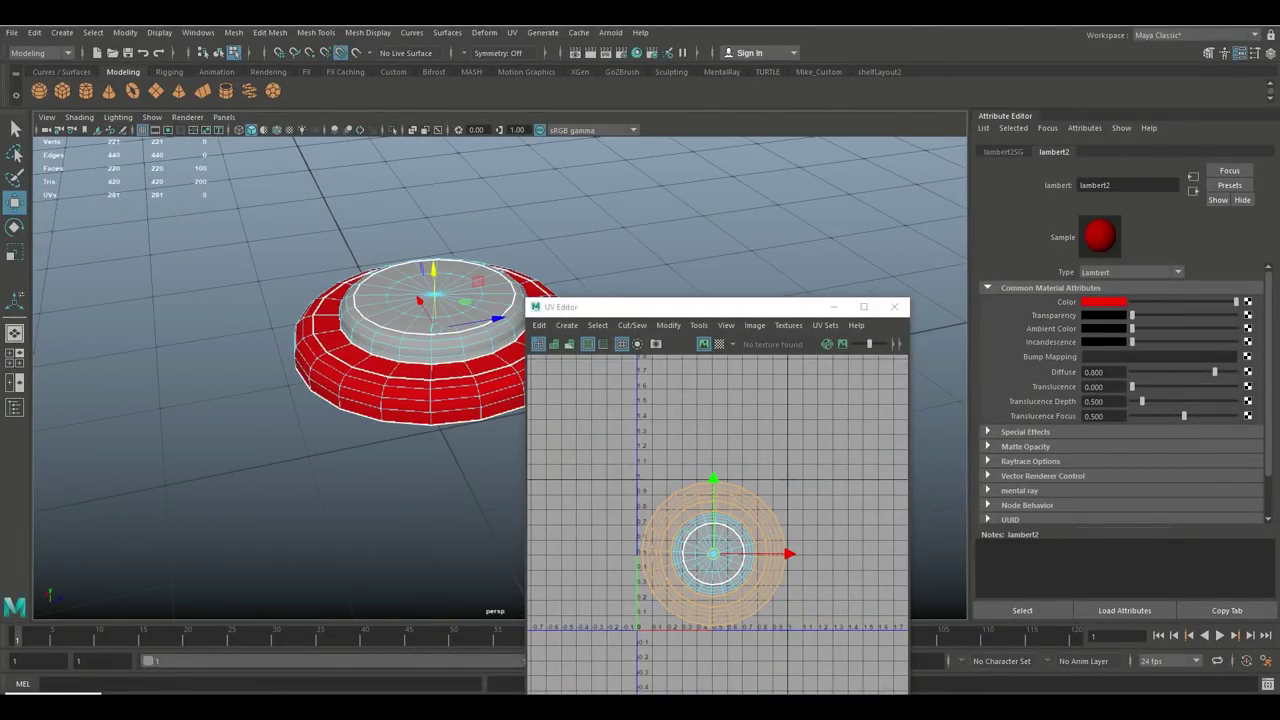
middle_click_drag(400, 330, 400, 296, "alt")
left_click_drag(400, 296, 396, 322, "alt")
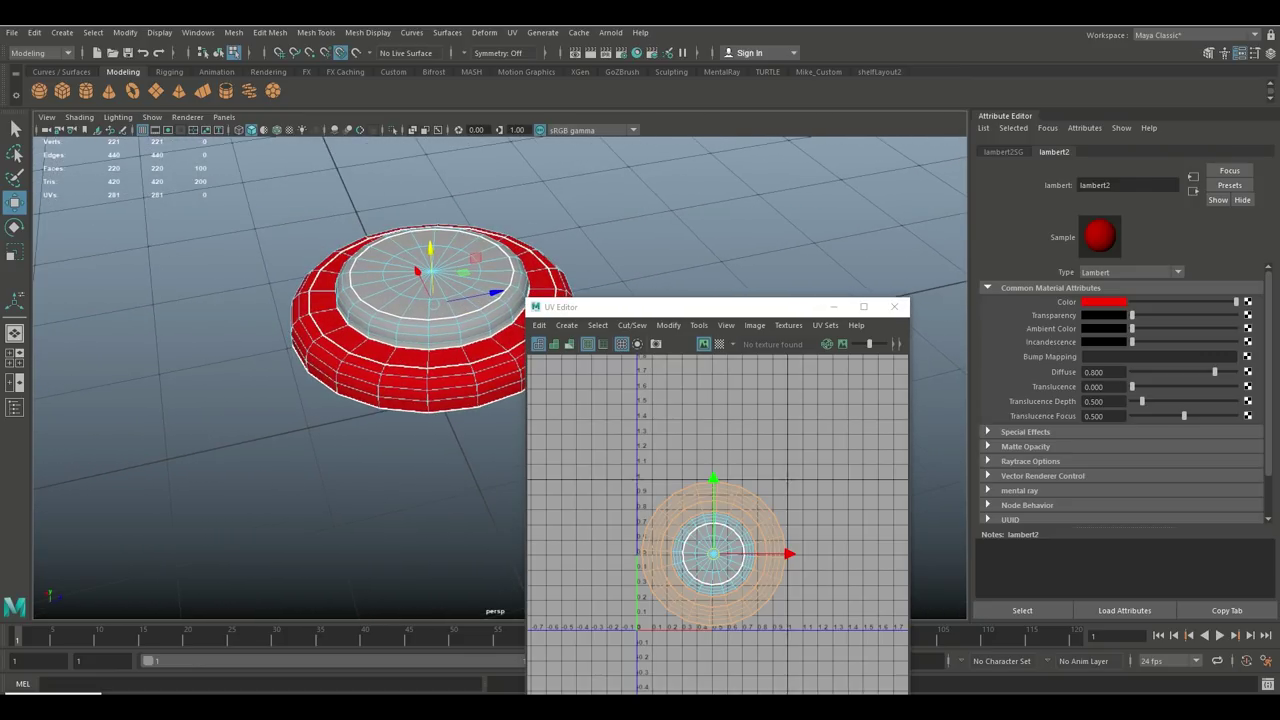
Close the UV Editor, then delete the whole disc's construction history and freeze its transformations
left_click(894, 306)
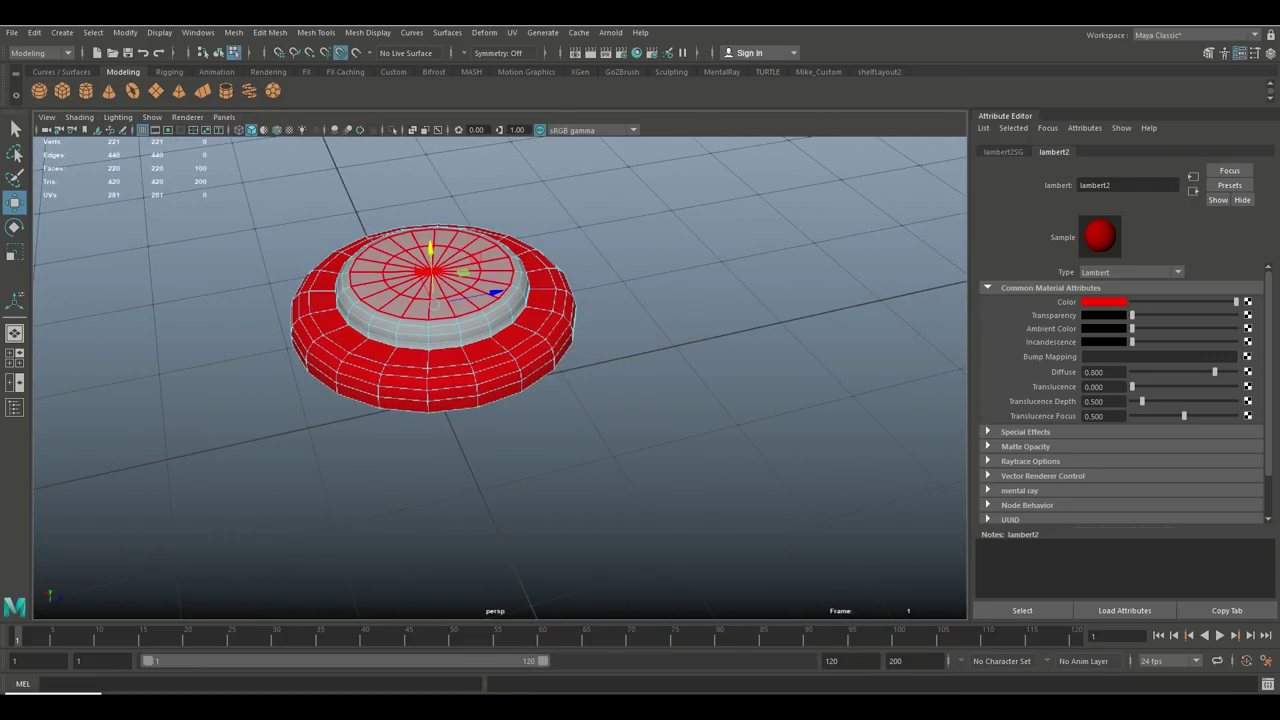
right_click(494, 267)
right_click_drag(494, 267, 559, 248)
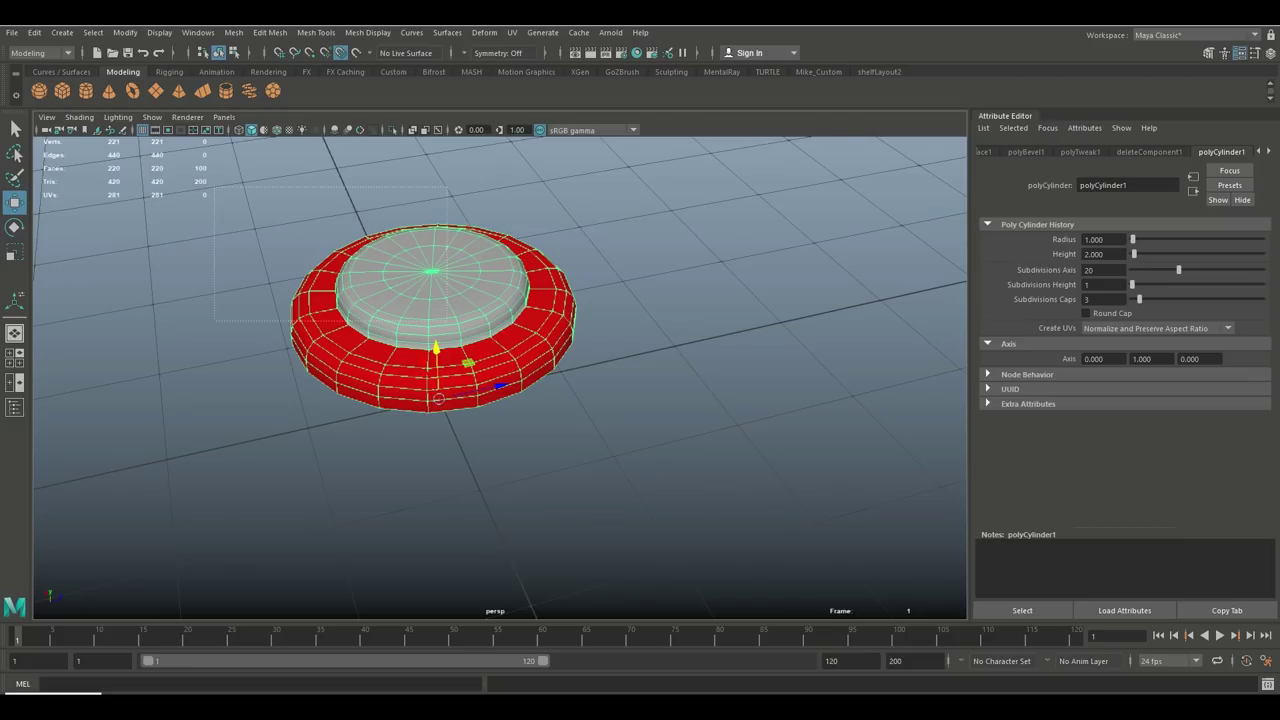
left_click_drag(660, 187, 214, 518)
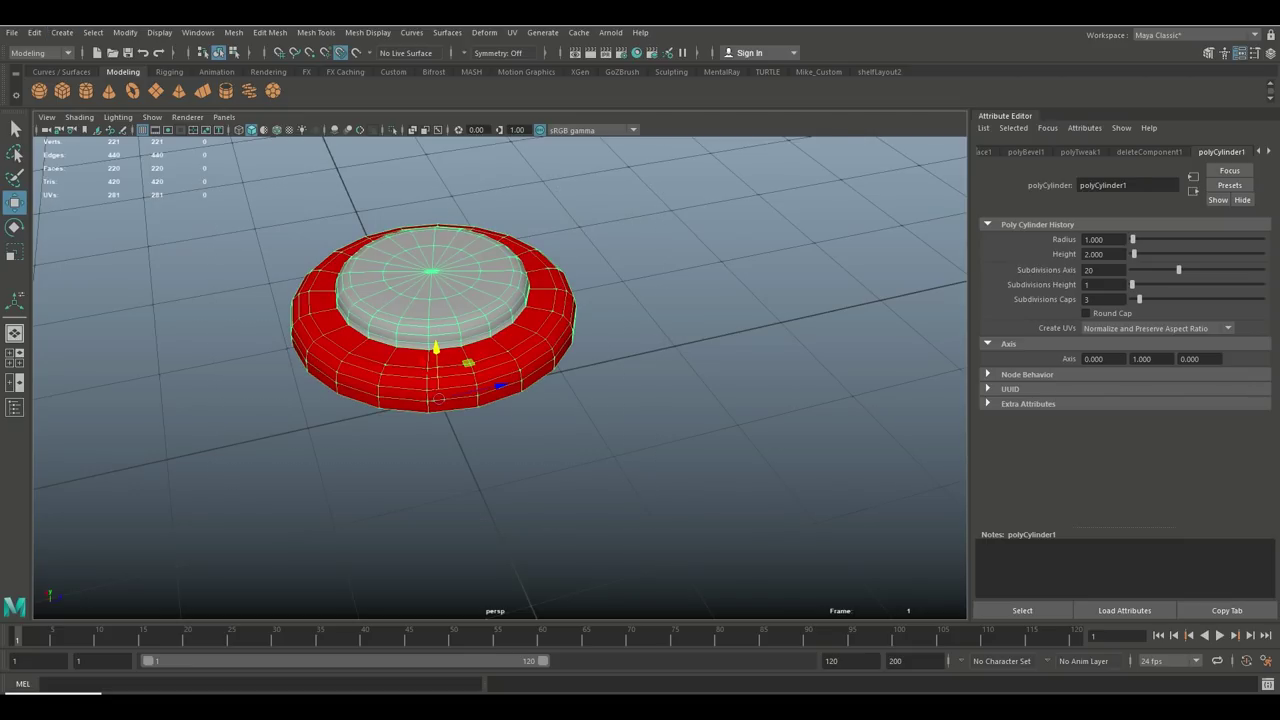
left_click(34, 32)
mouse_move(120, 190)
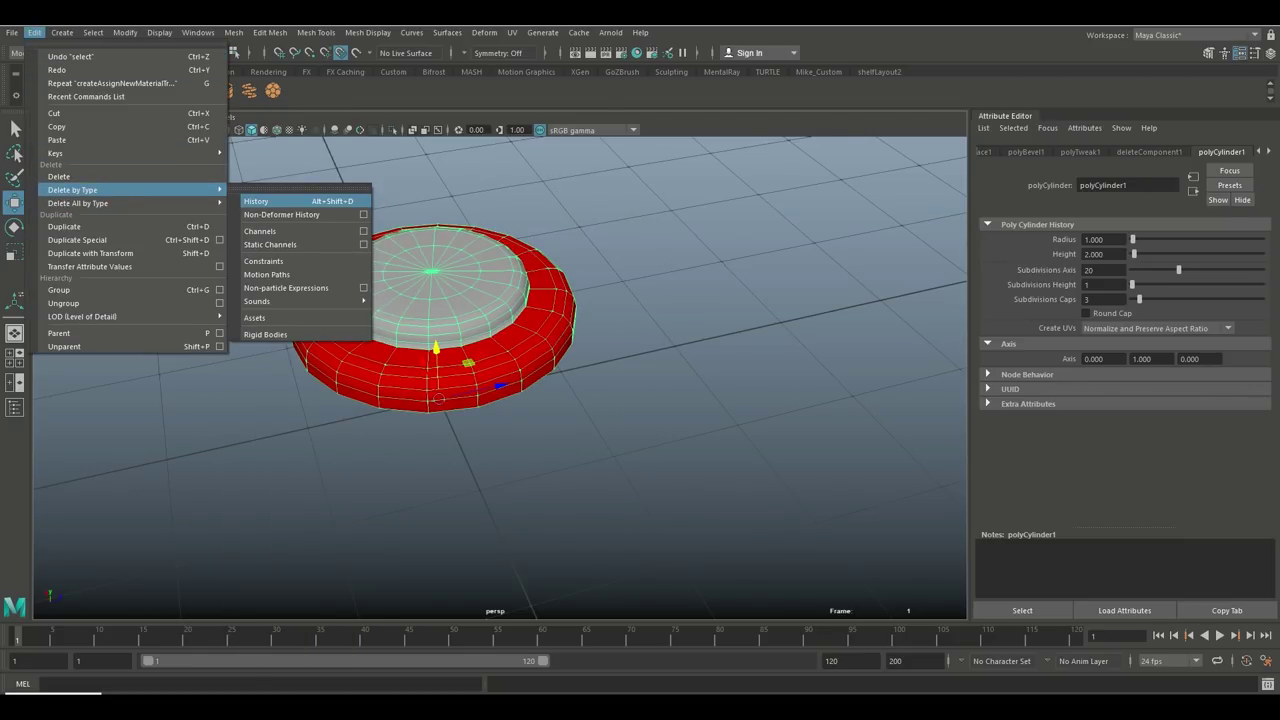
left_click(262, 201)
left_click(125, 32)
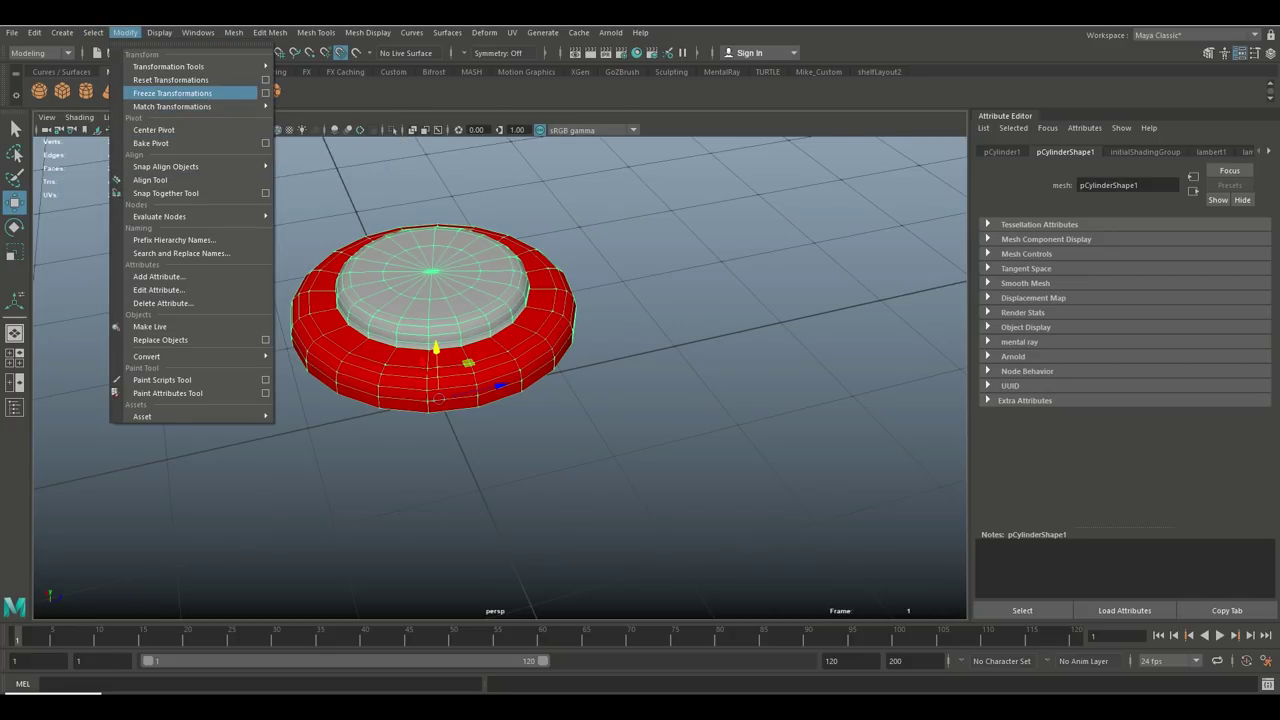
left_click(172, 93)
Export the selected disc as an OBJ named LP_Hub into the Volkswagen folder on the desktop
middle_click_drag(431, 300, 553, 338, "alt")
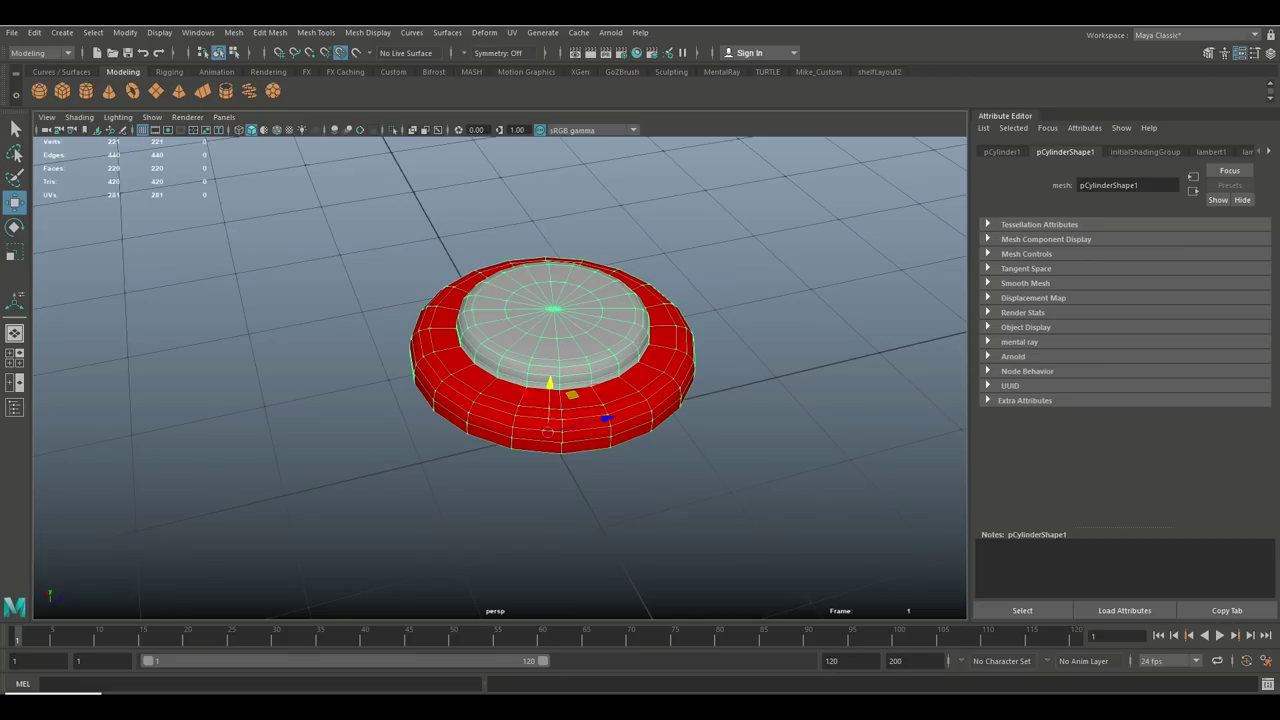
left_click(12, 33)
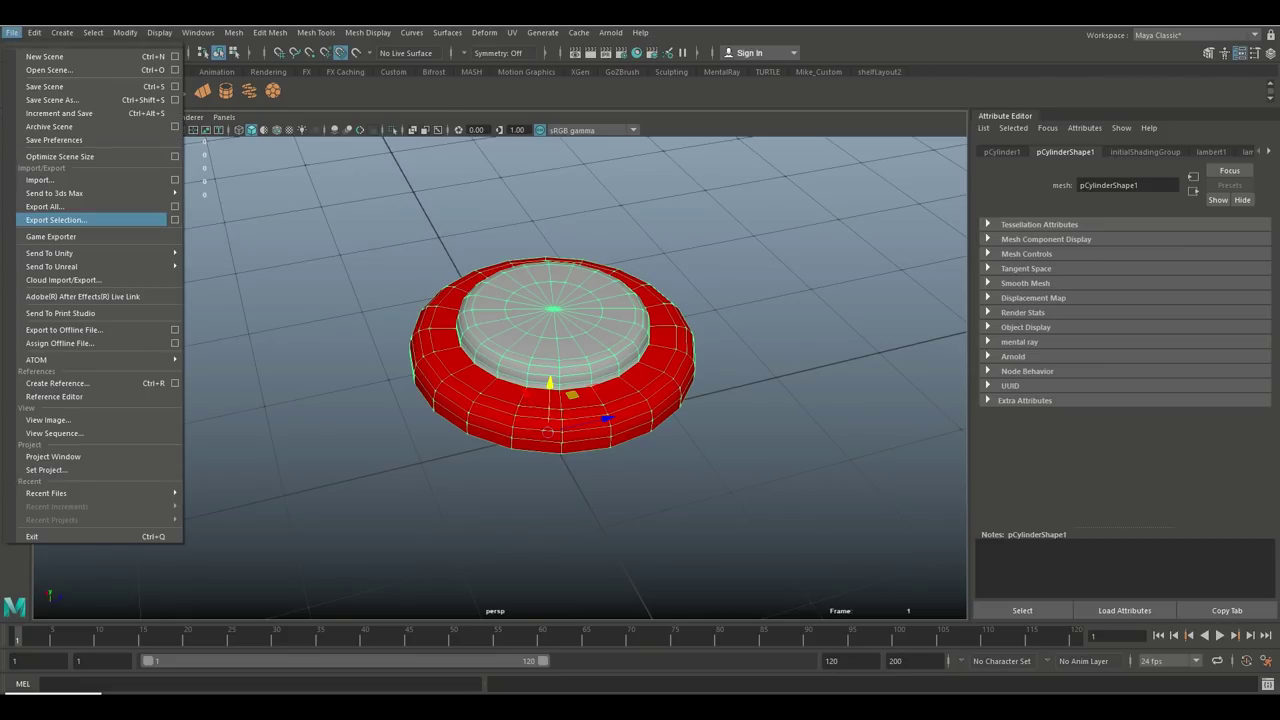
left_click(62, 219)
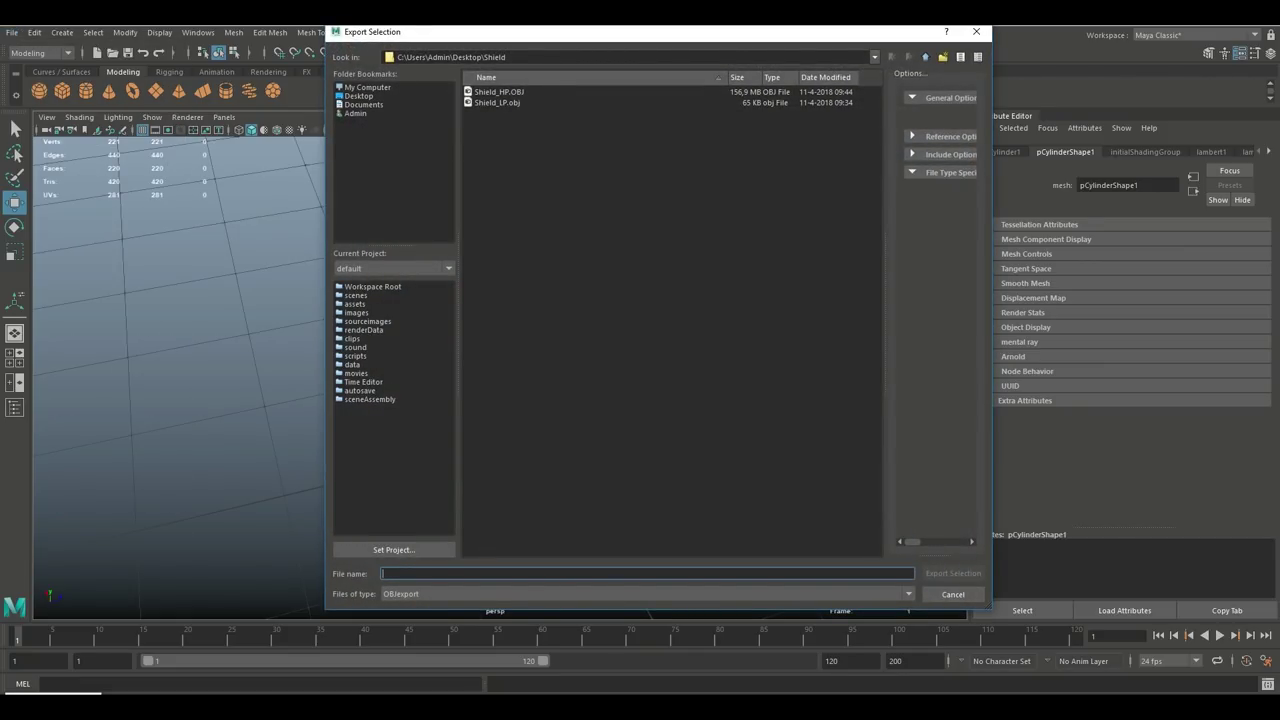
left_click(359, 95)
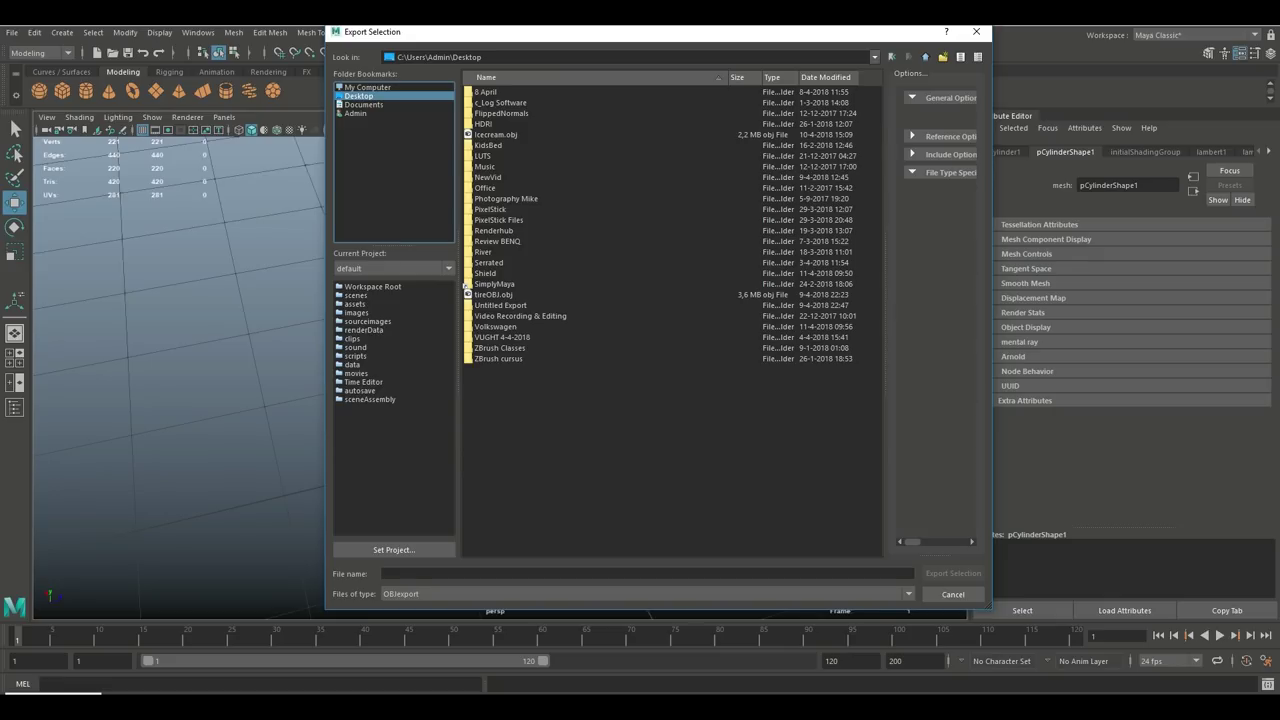
double_click(495, 326)
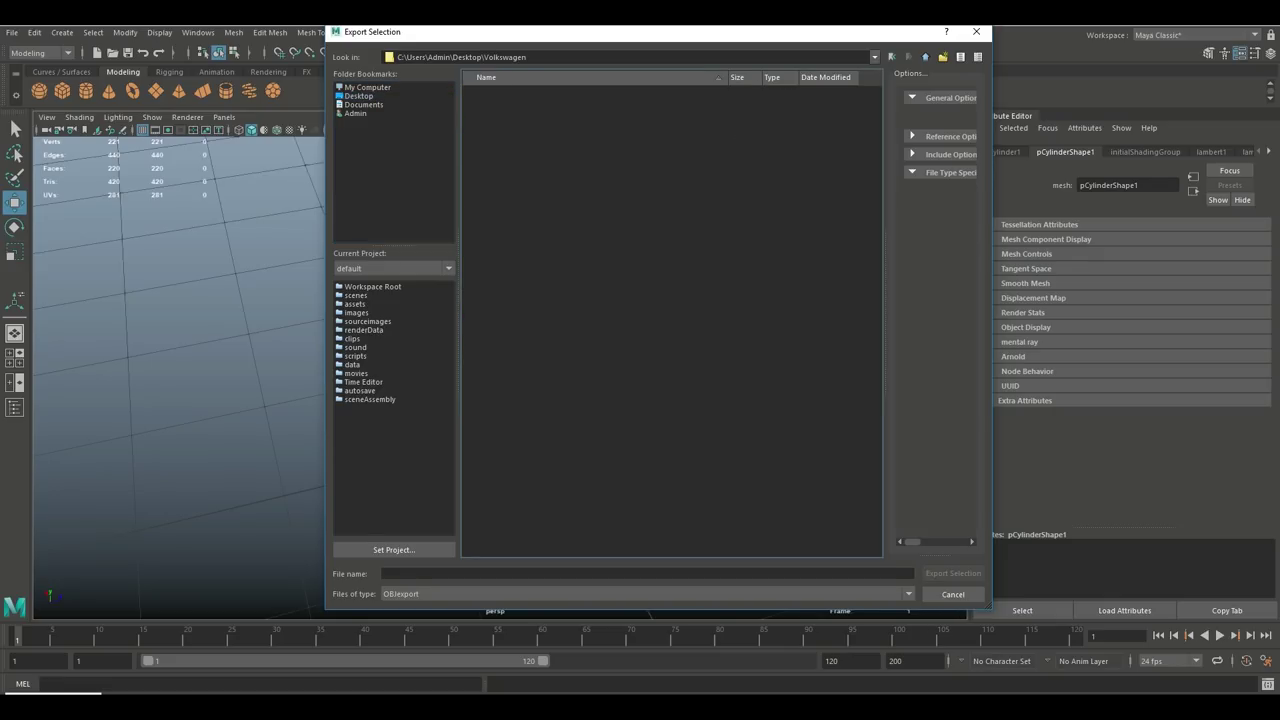
left_click(646, 574)
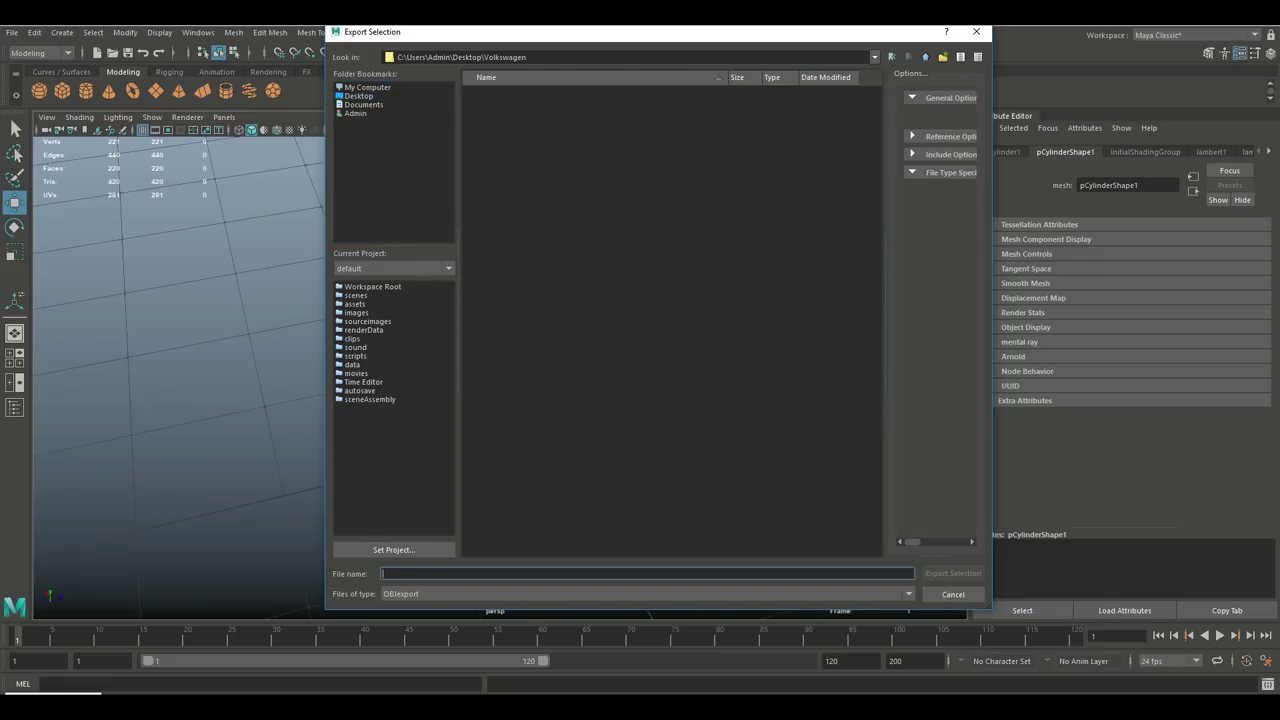
type("LP_Hub")
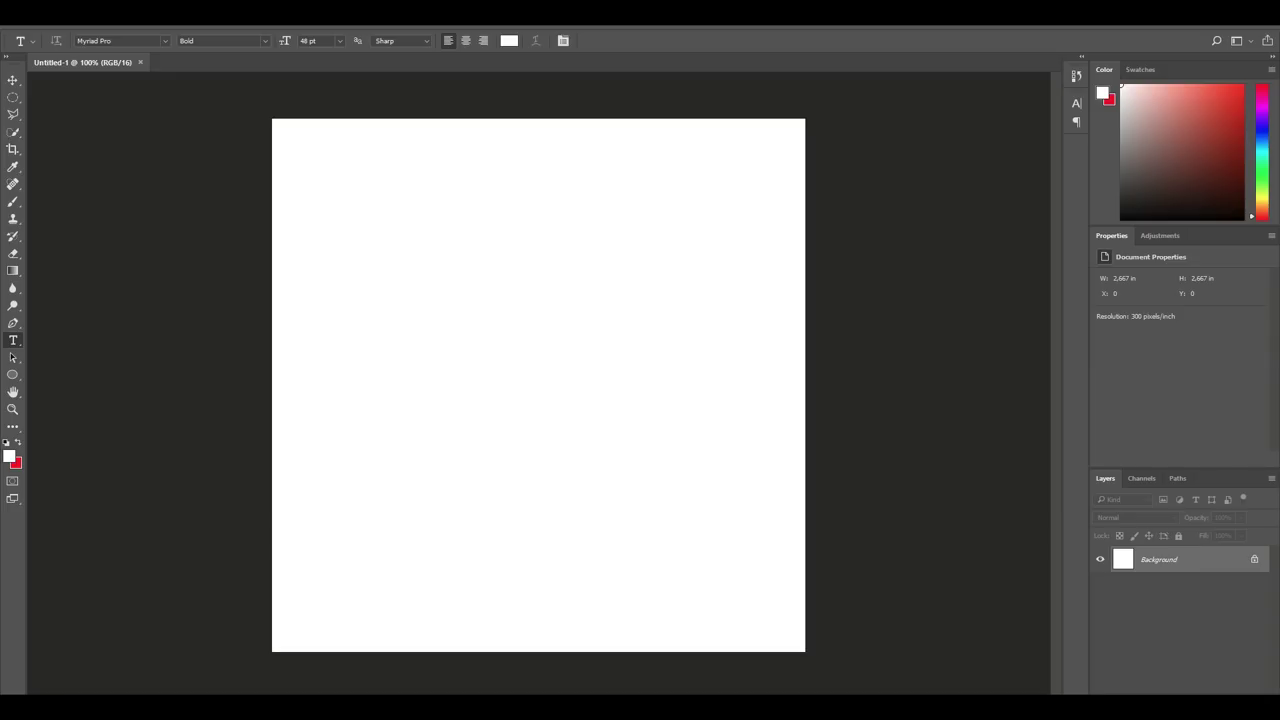
Switch to Photoshop, make black (#000000) the background color with red in the foreground, and fill the canvas with black
left_click(9, 456)
left_click_drag(528, 503, 520, 549)
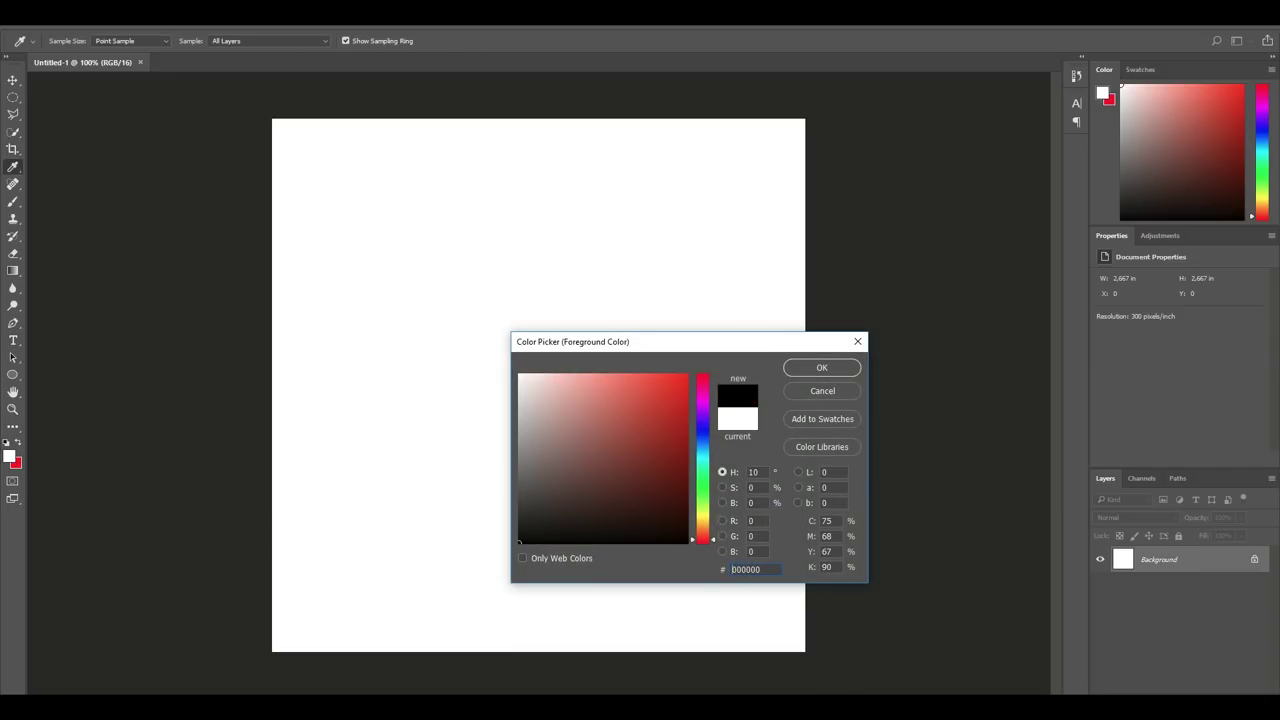
key("t")
left_click(821, 367)
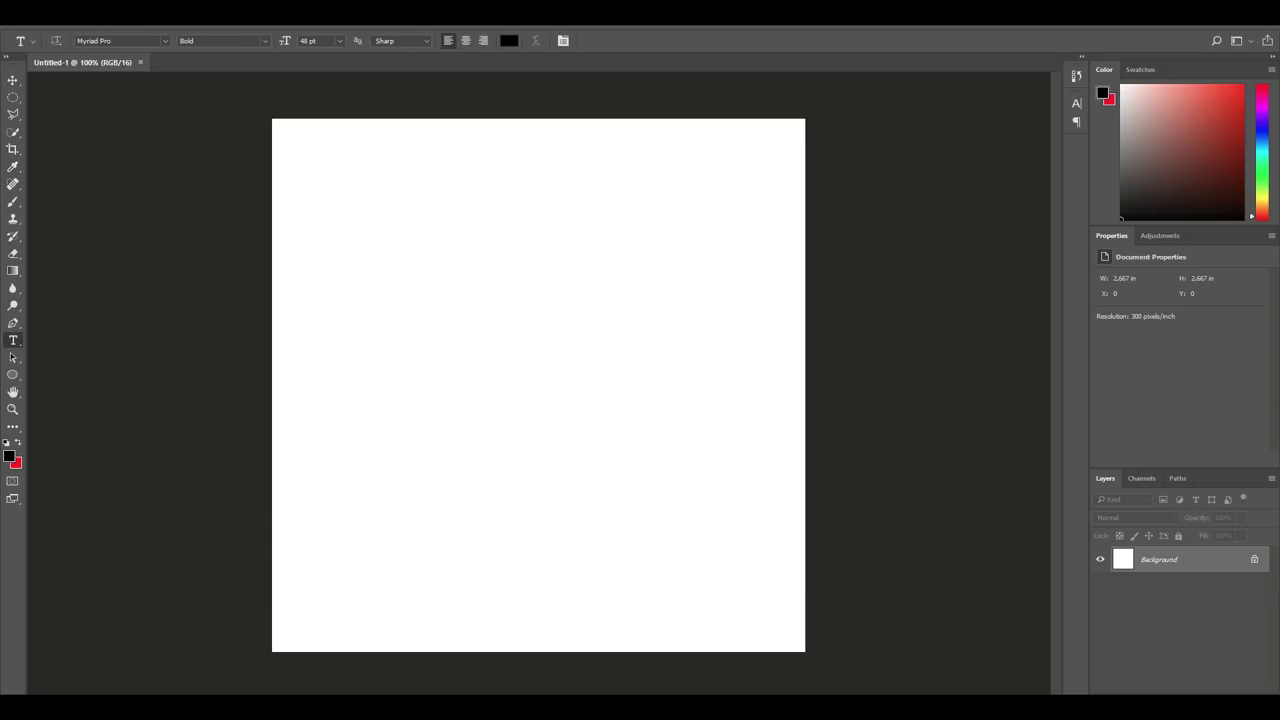
key("x")
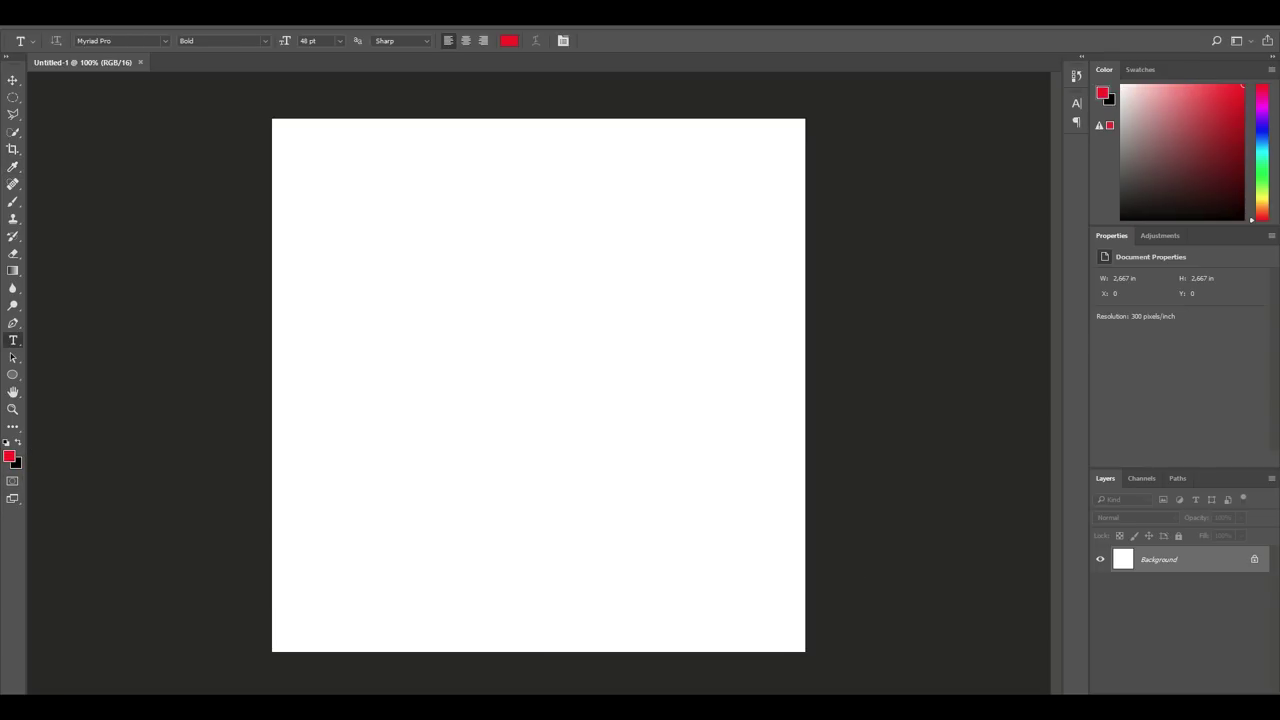
key("ctrl+BackSpace")
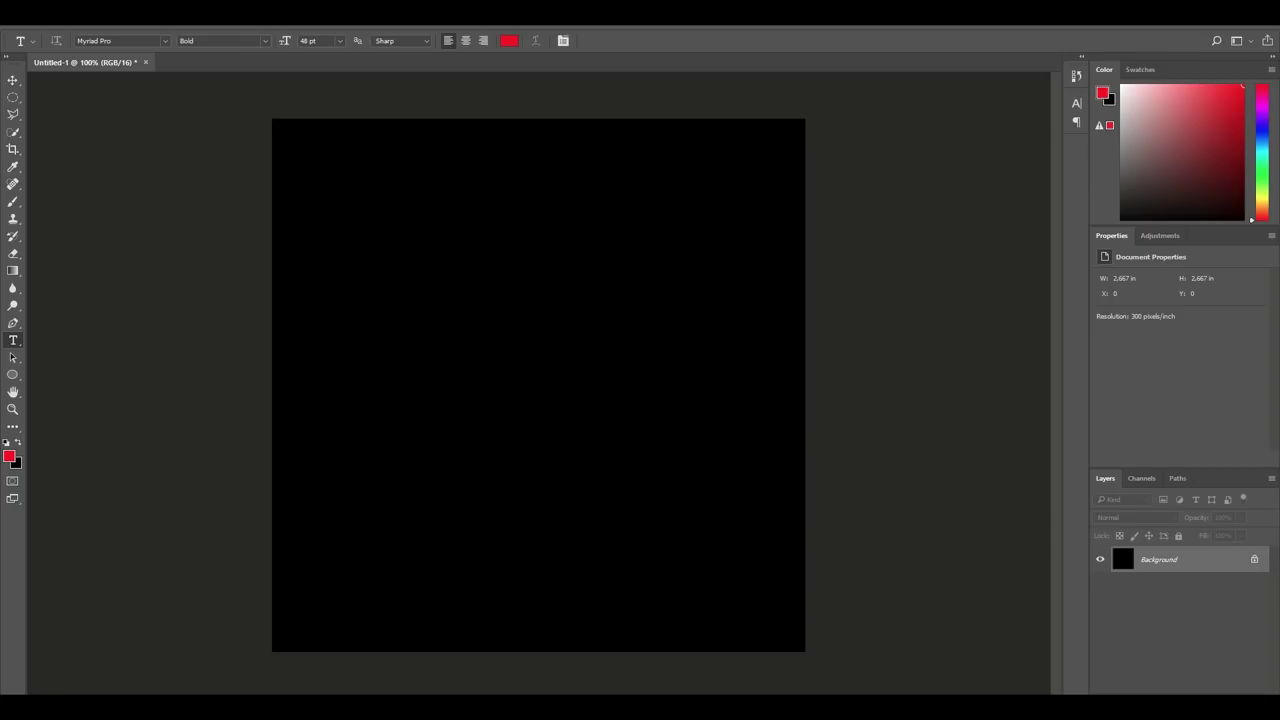
Place the 2000px-Volkswagen_Logo_till_1995.svg image from the desktop's Volkswagen folder as an embedded layer
left_click(36, 17)
left_click(85, 268)
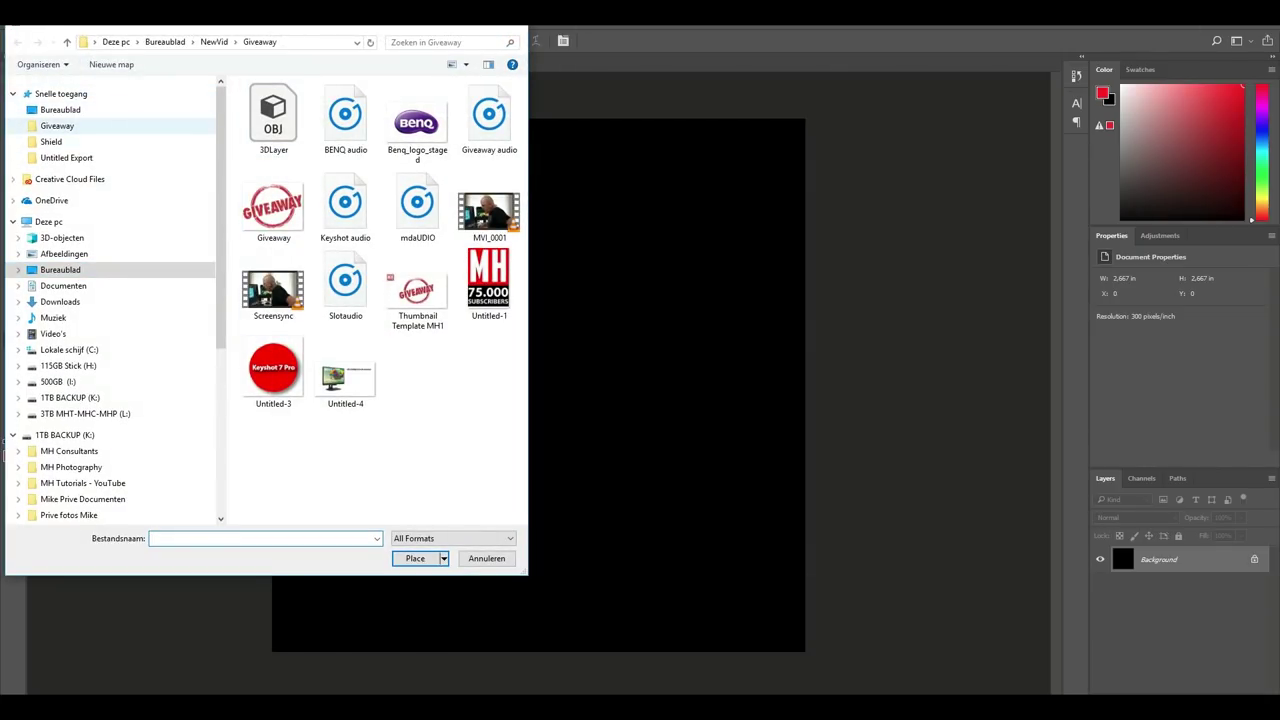
left_click(60, 109)
scroll(366, 350, "down", 3)
scroll(366, 380, "down", 6)
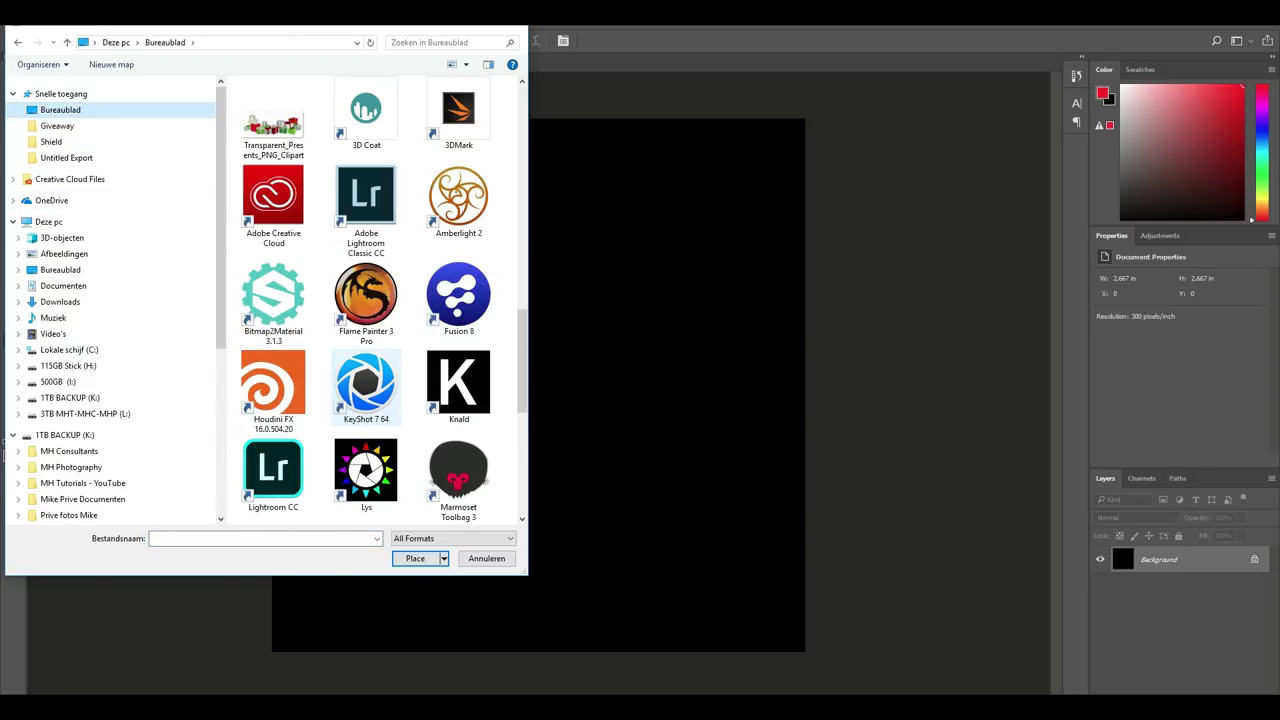
scroll(366, 360, "up", 5)
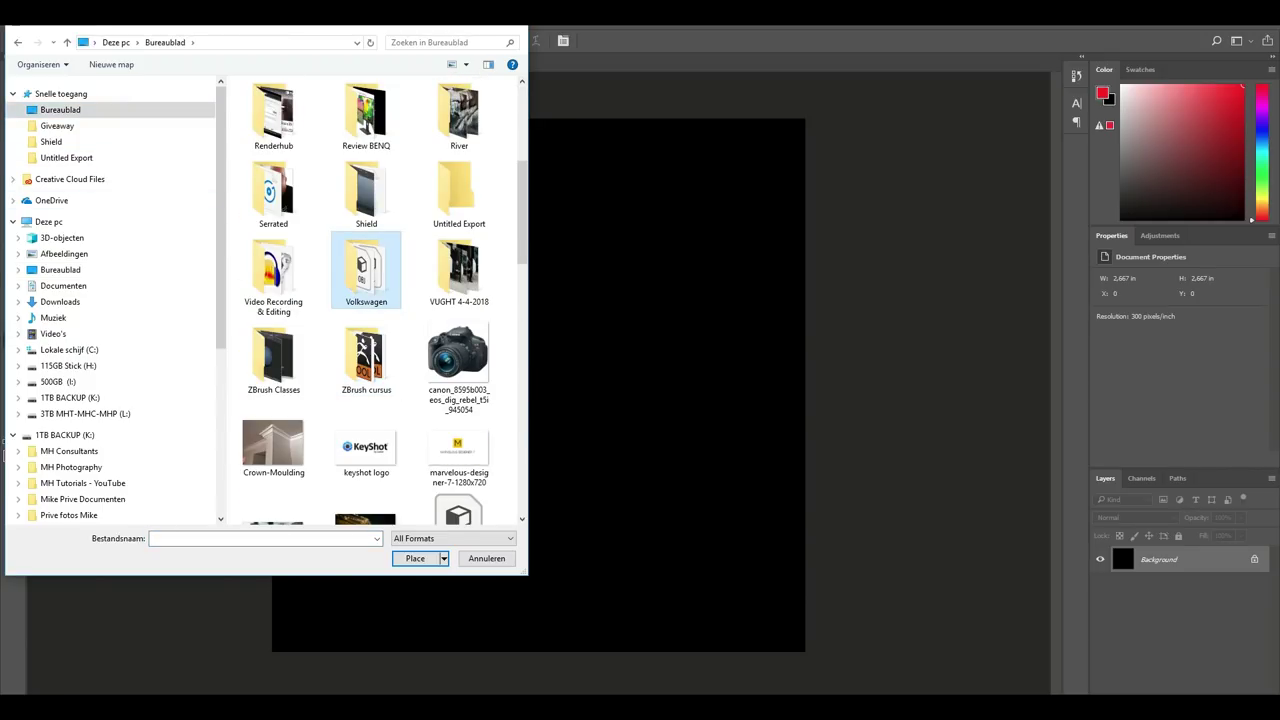
double_click(366, 270)
left_click(273, 120)
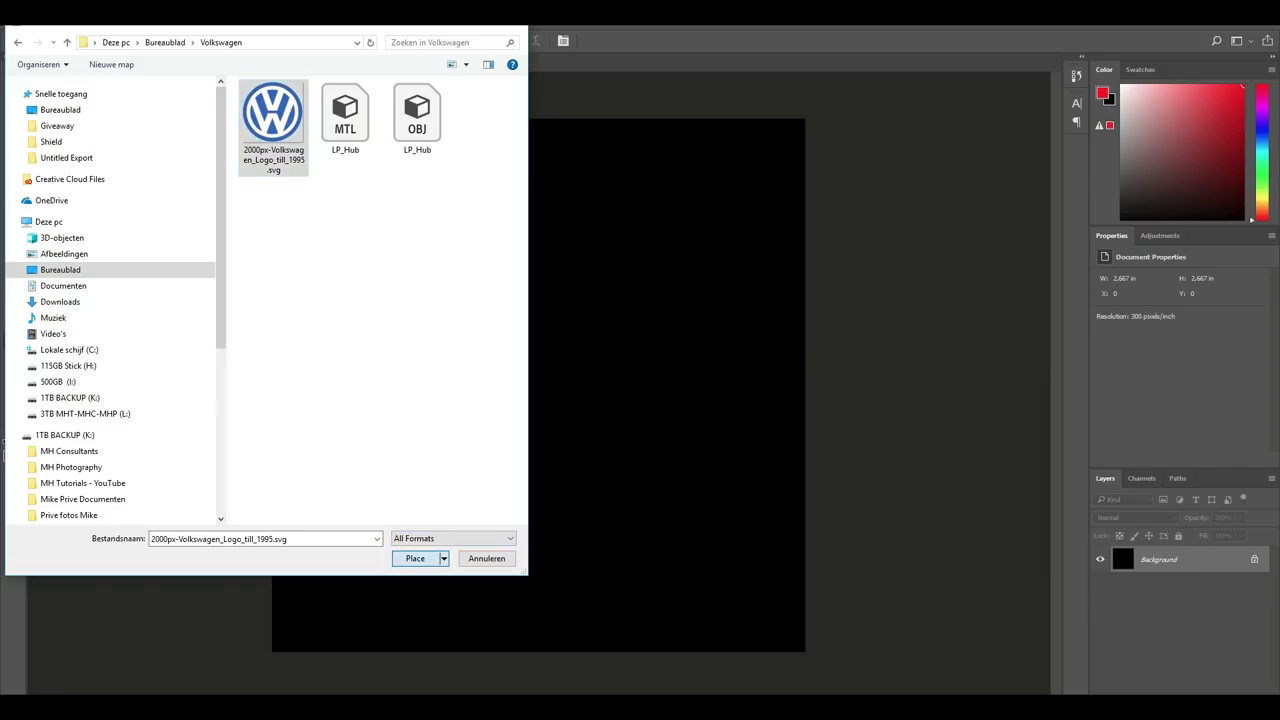
left_click(415, 558)
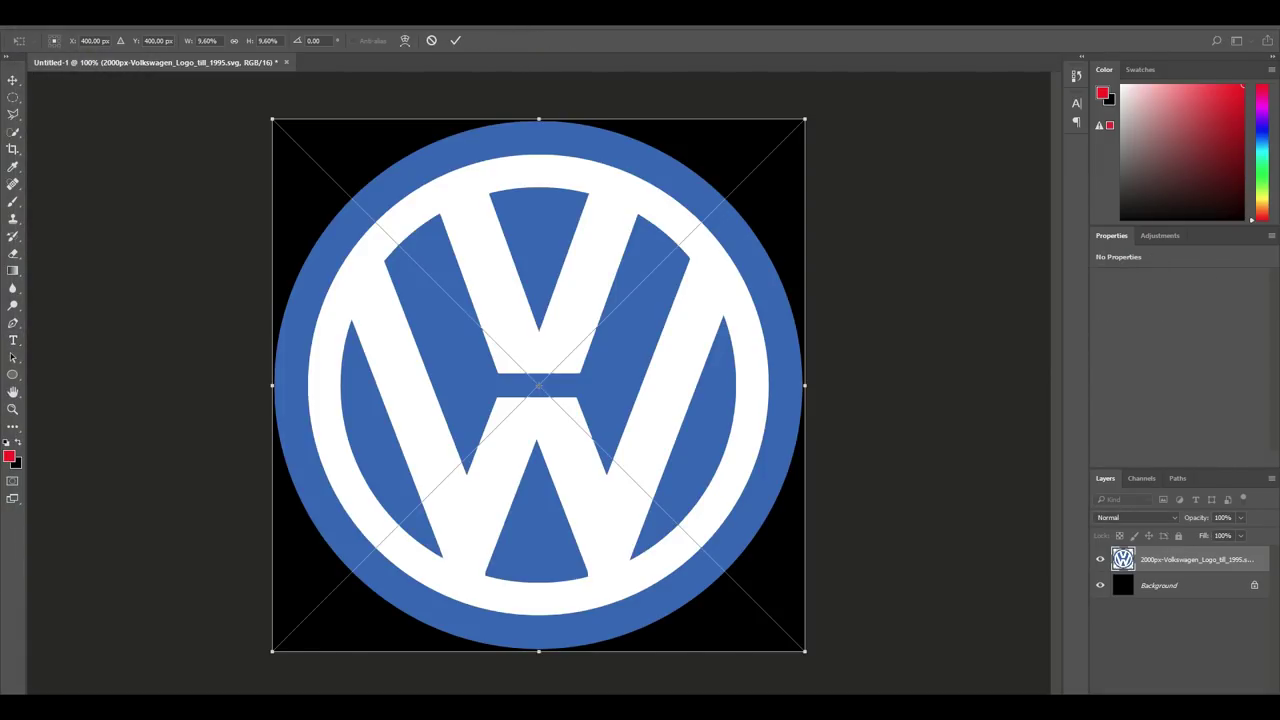
Scale the placed logo down to about 8.32%, centered on the canvas, and commit the placement
left_click_drag(272, 119, 344, 191)
left_click_drag(592, 287, 556, 252)
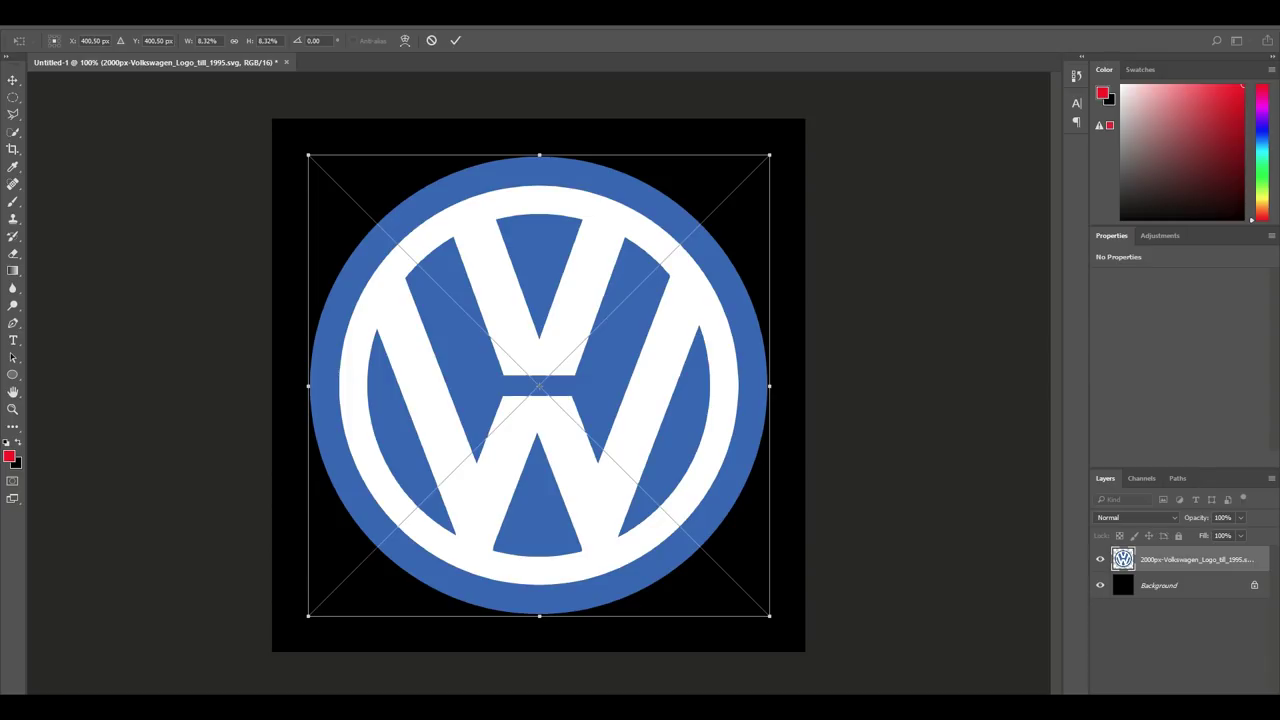
key("Return")
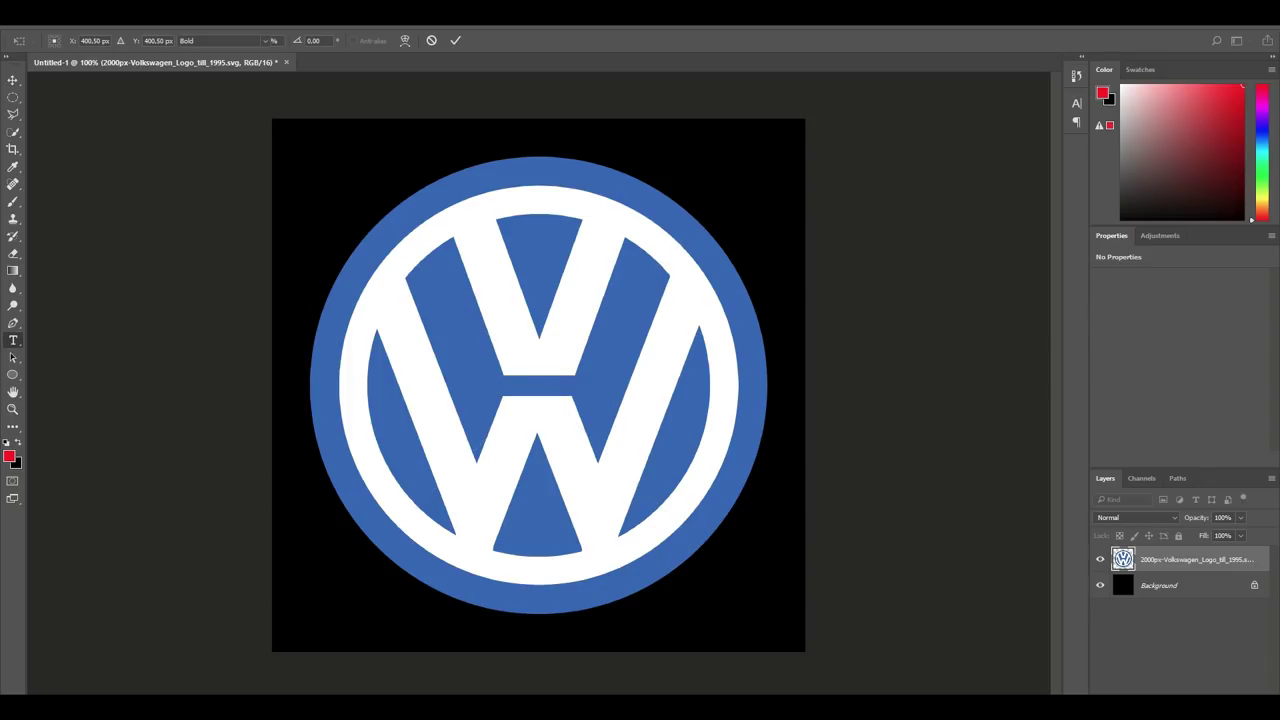
key("w")
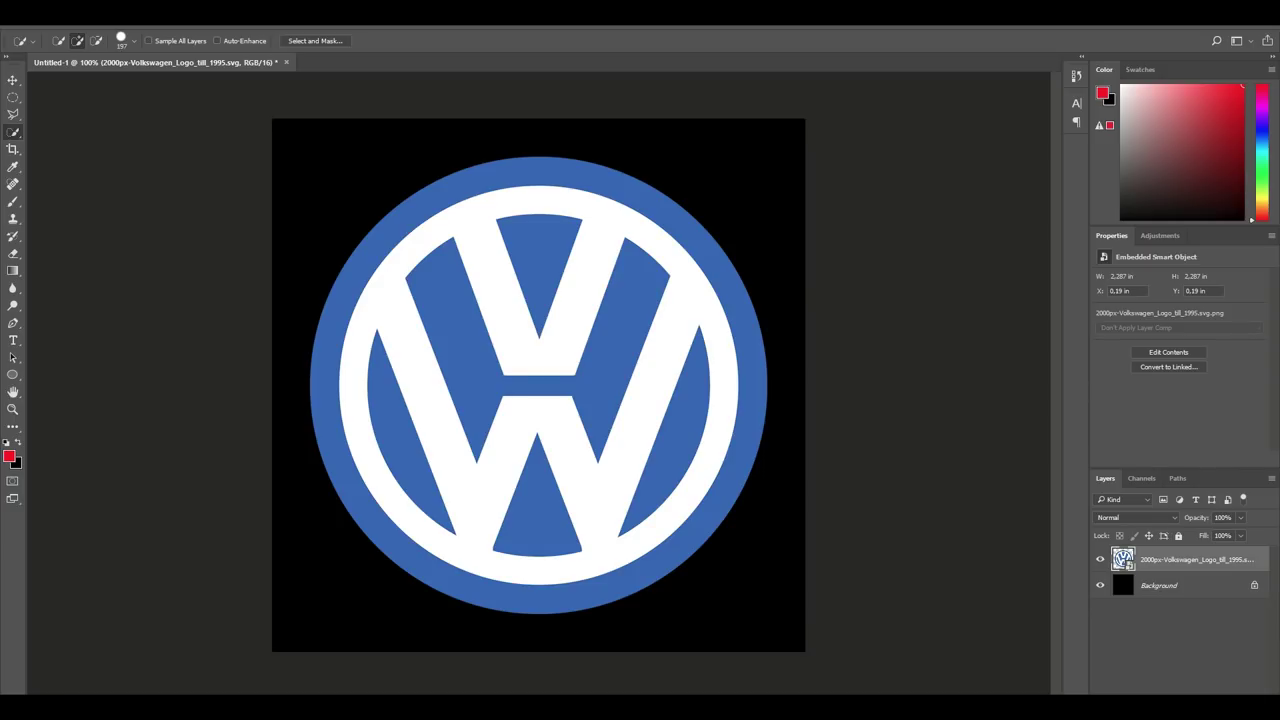
Apply a Black & White adjustment to the logo with Reds, Yellows, Greens, Cyans and Blues all at -200%
left_click(86, 17)
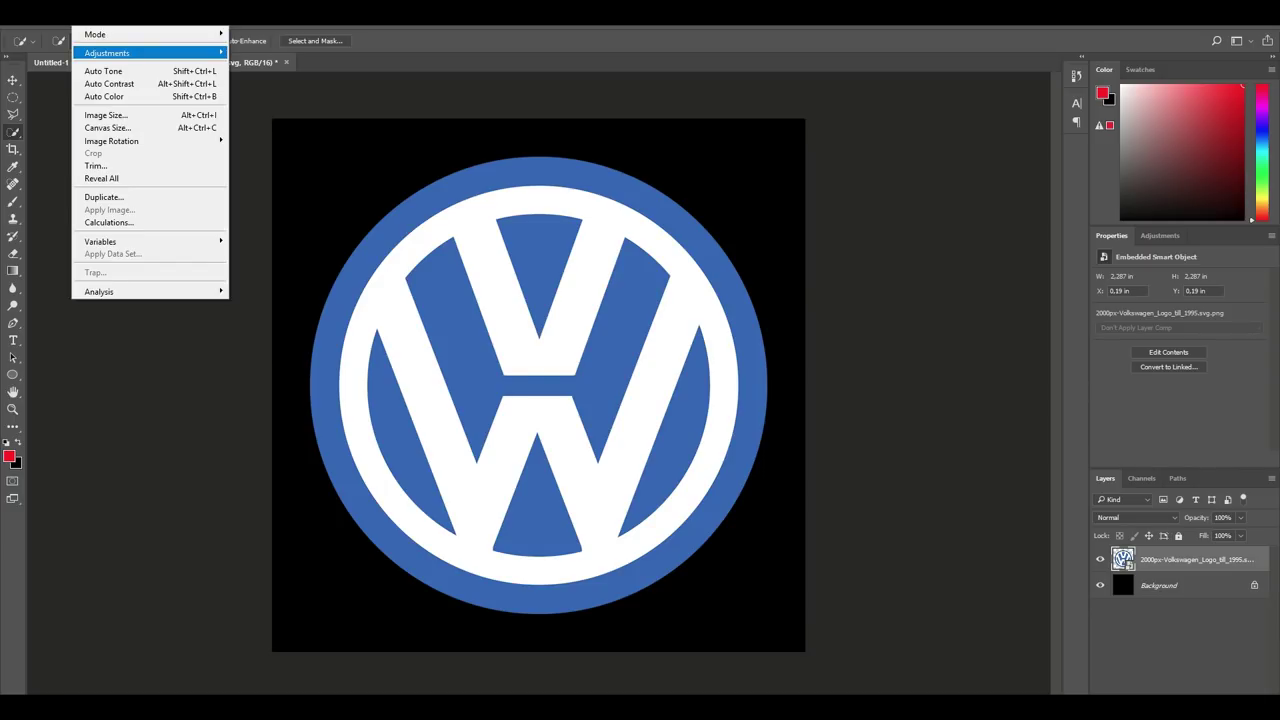
mouse_move(108, 53)
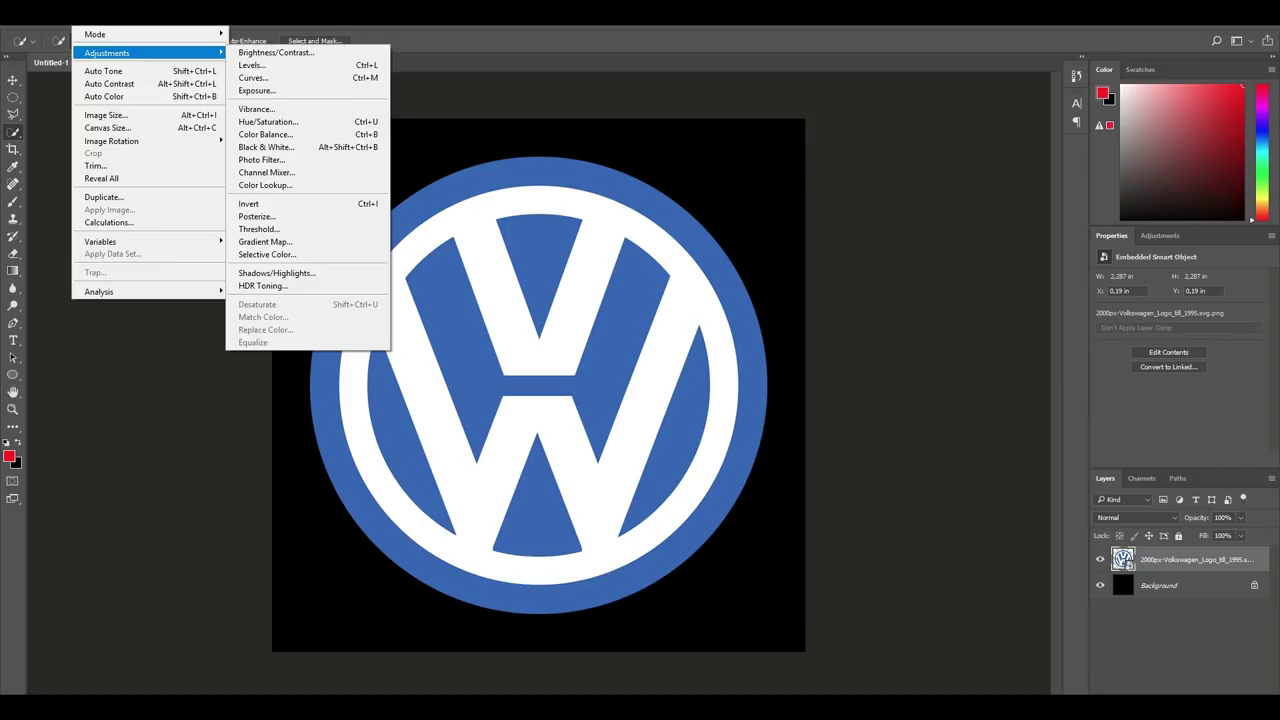
left_click(267, 147)
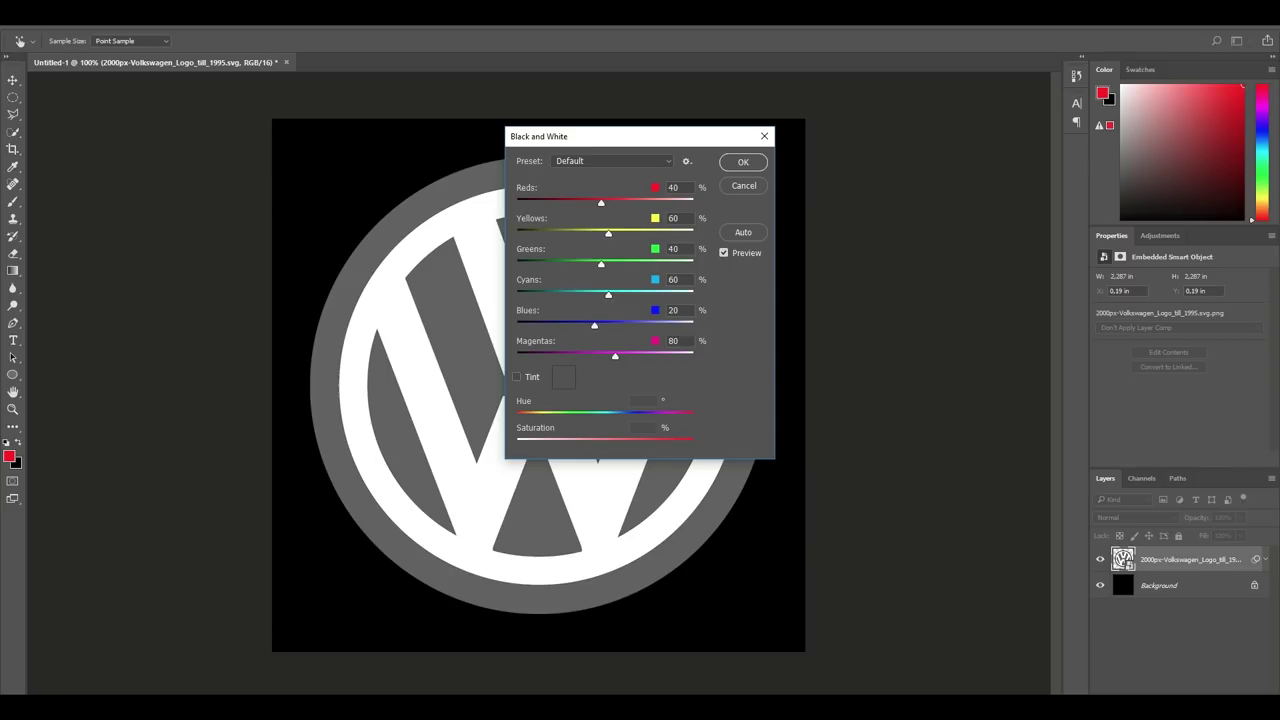
left_click_drag(601, 203, 516, 203)
key("Tab")
key("shift+Down")
key("shift+Down")
key("shift+Down")
key("shift+Down")
key("shift+Down")
key("shift+Down")
key("shift+Down")
key("shift+Down")
key("shift+Down")
key("shift+Down")
key("shift+Down")
key("shift+Down")
key("shift+Down")
key("shift+Down")
key("shift+Down")
key("shift+Down")
key("shift+Down")
key("shift+Down")
key("shift+Down")
key("shift+Down")
key("Tab")
key("shift+Down")
key("shift+Down")
key("shift+Down")
key("shift+Down")
key("shift+Down")
key("shift+Down")
key("shift+Down")
key("shift+Down")
key("shift+Down")
key("shift+Down")
key("shift+Down")
key("shift+Down")
key("shift+Down")
key("shift+Down")
key("shift+Down")
key("shift+Down")
key("shift+Down")
key("shift+Down")
key("shift+Down")
key("shift+Down")
key("Tab")
key("shift+Down")
key("shift+Down")
key("shift+Down")
key("shift+Down")
key("shift+Down")
key("shift+Down")
key("shift+Down")
key("shift+Down")
key("shift+Down")
key("shift+Down")
key("shift+Down")
key("shift+Down")
key("shift+Down")
key("shift+Down")
key("shift+Down")
key("shift+Down")
key("shift+Down")
key("shift+Down")
key("shift+Down")
key("shift+Down")
key("Tab")
key("shift+Down")
key("shift+Down")
key("shift+Down")
key("shift+Down")
key("shift+Down")
key("shift+Down")
key("shift+Down")
key("shift+Down")
key("shift+Down")
key("shift+Down")
key("shift+Down")
key("shift+Down")
key("shift+Down")
key("shift+Down")
key("shift+Down")
key("shift+Down")
key("shift+Down")
key("shift+Down")
key("shift+Down")
key("shift+Down")
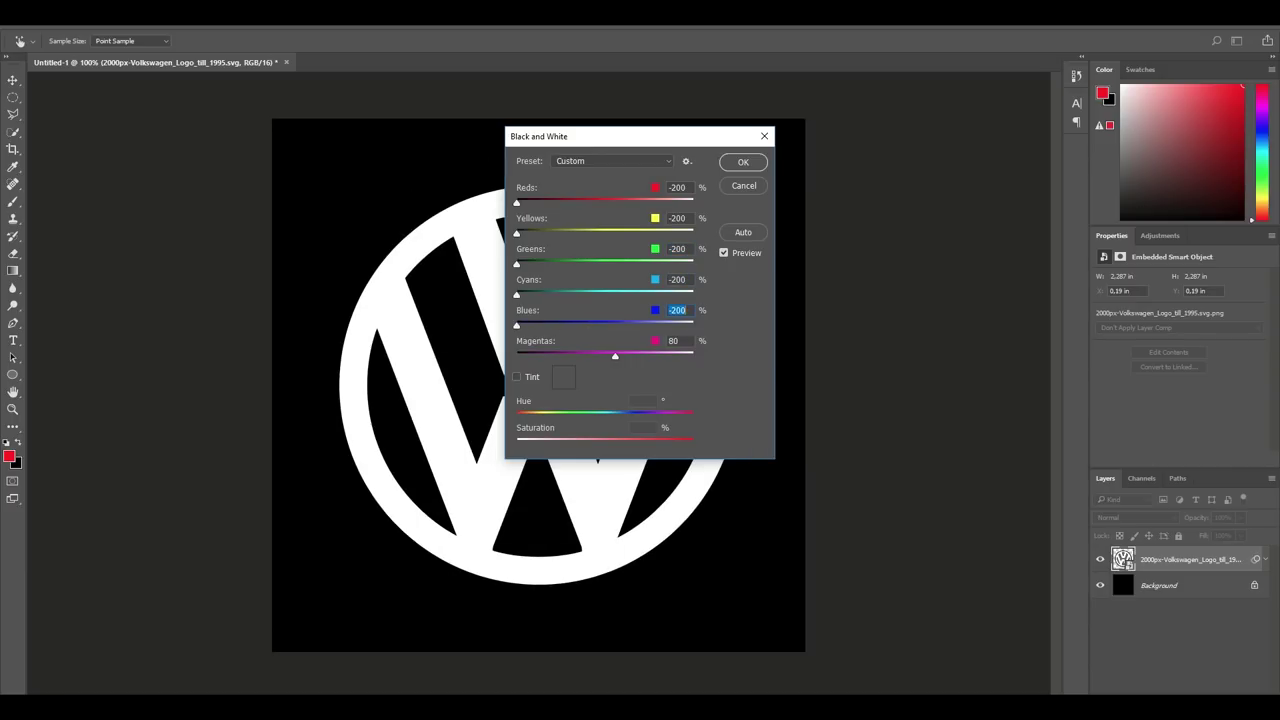
key("Return")
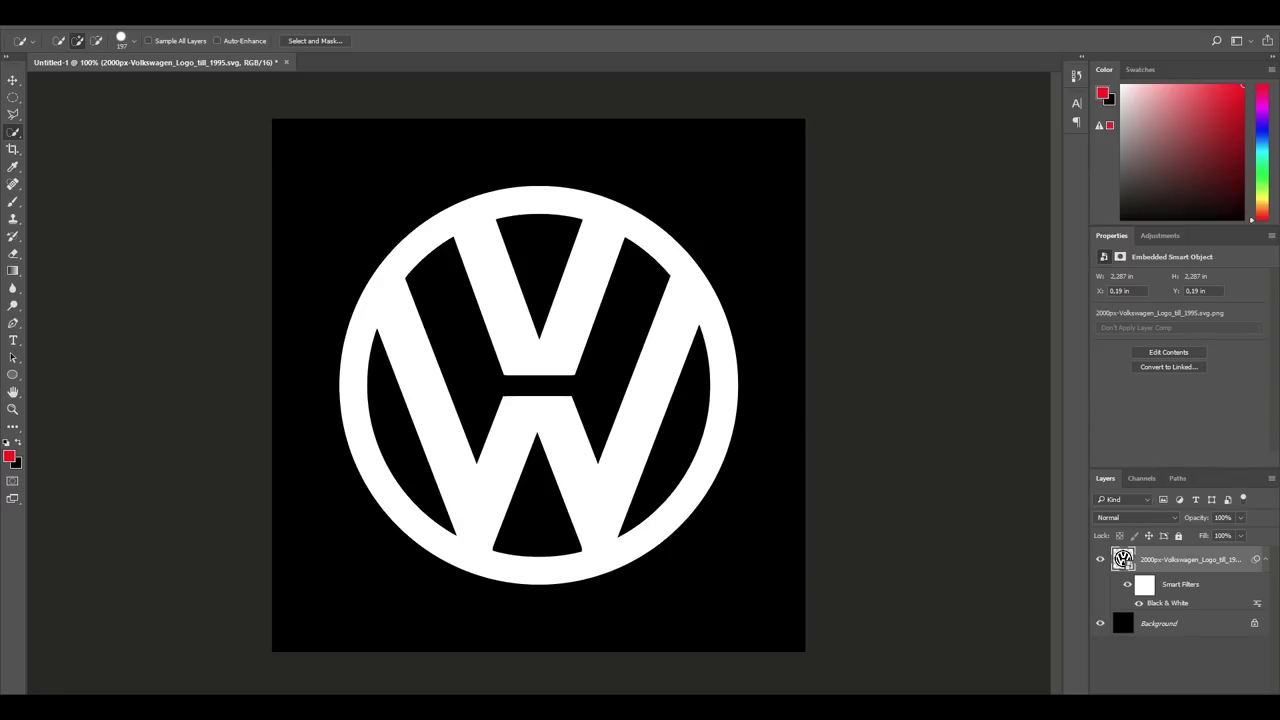
Save the image as a JPEG named AlphaVW in the Volkswagen folder at maximum quality 12, baseline standard
left_click(36, 16)
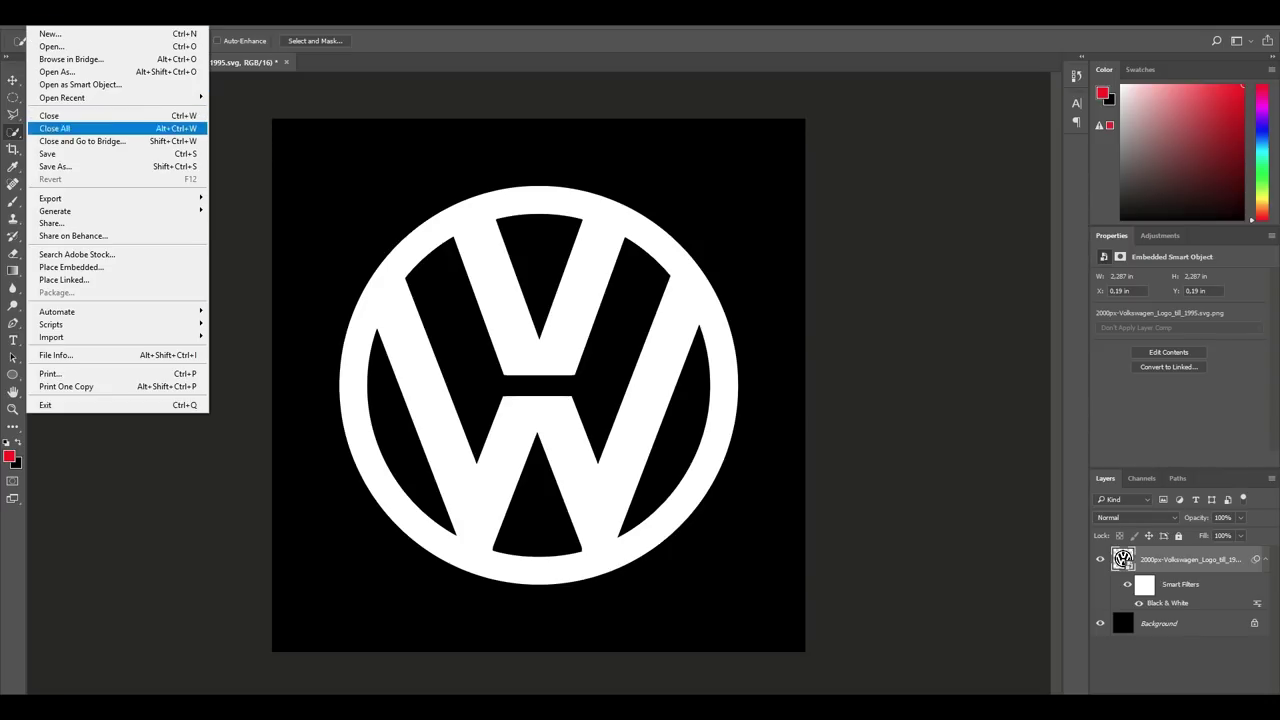
left_click(62, 166)
key("Tab")
key("alt+Down")
key("Down")
key("Down")
key("Down")
key("Down")
key("Down")
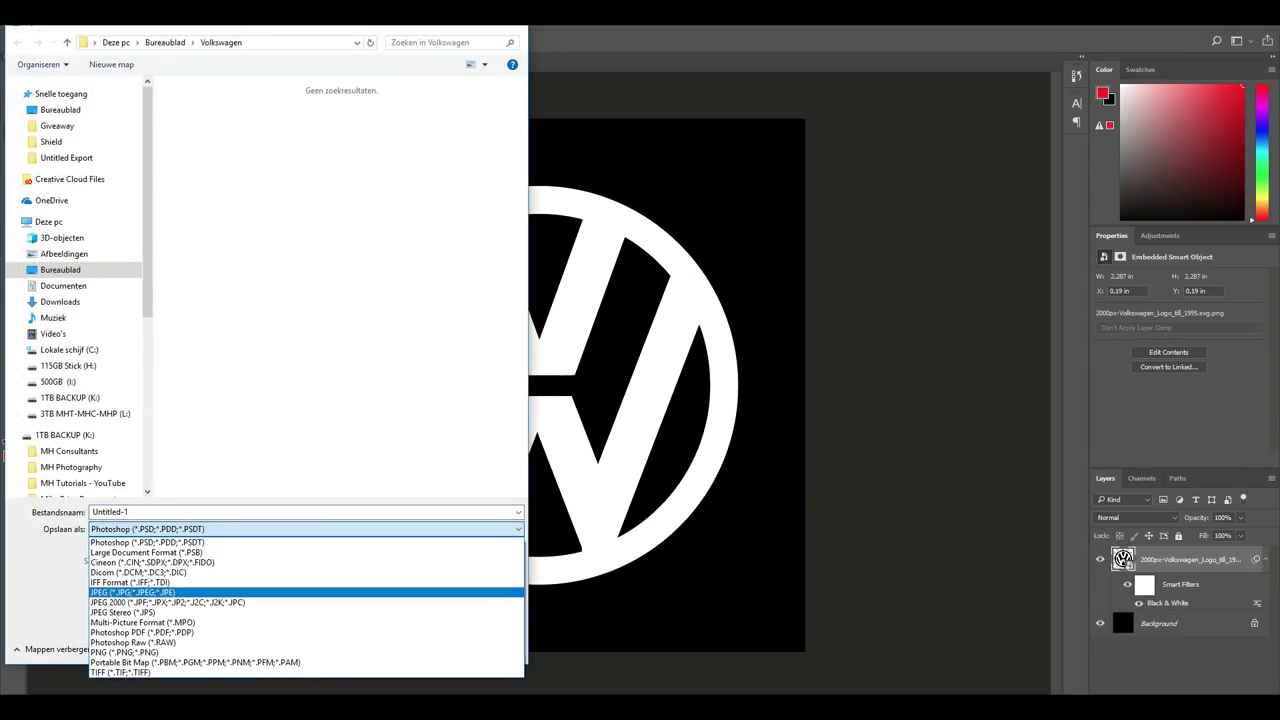
key("Return")
key("shift+Tab")
type("A")
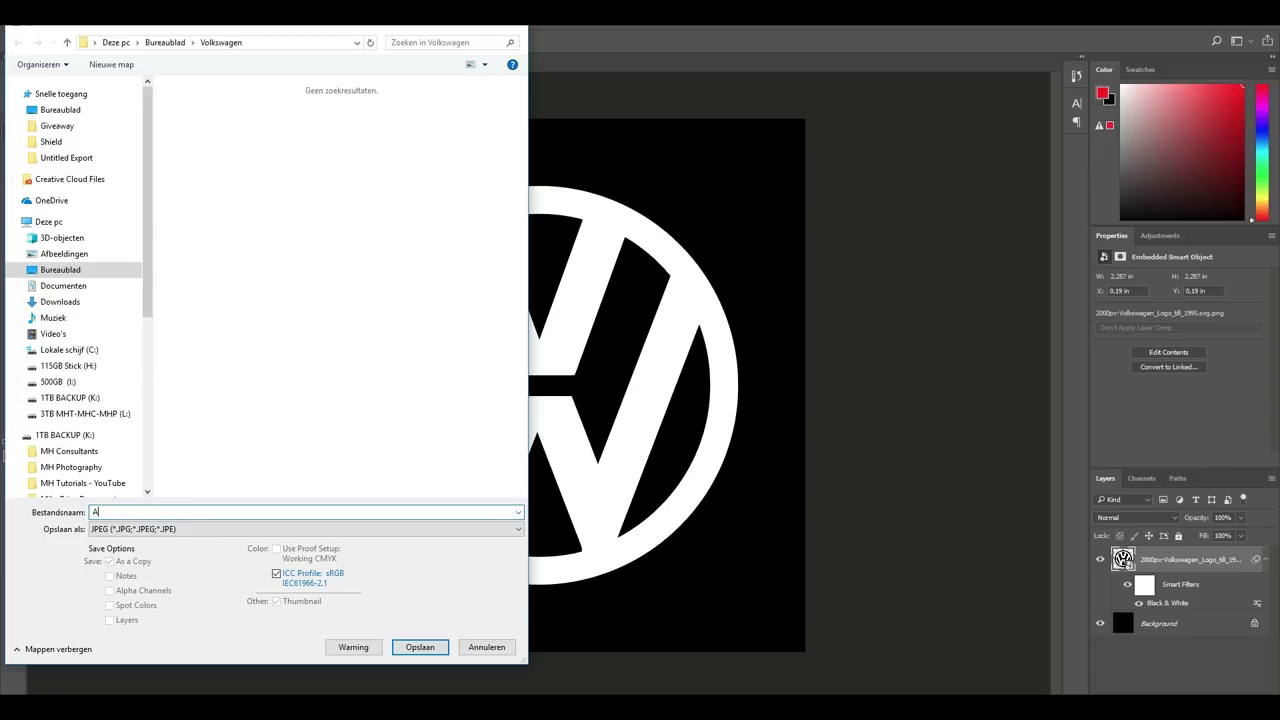
type("lphaVW")
left_click(420, 647)
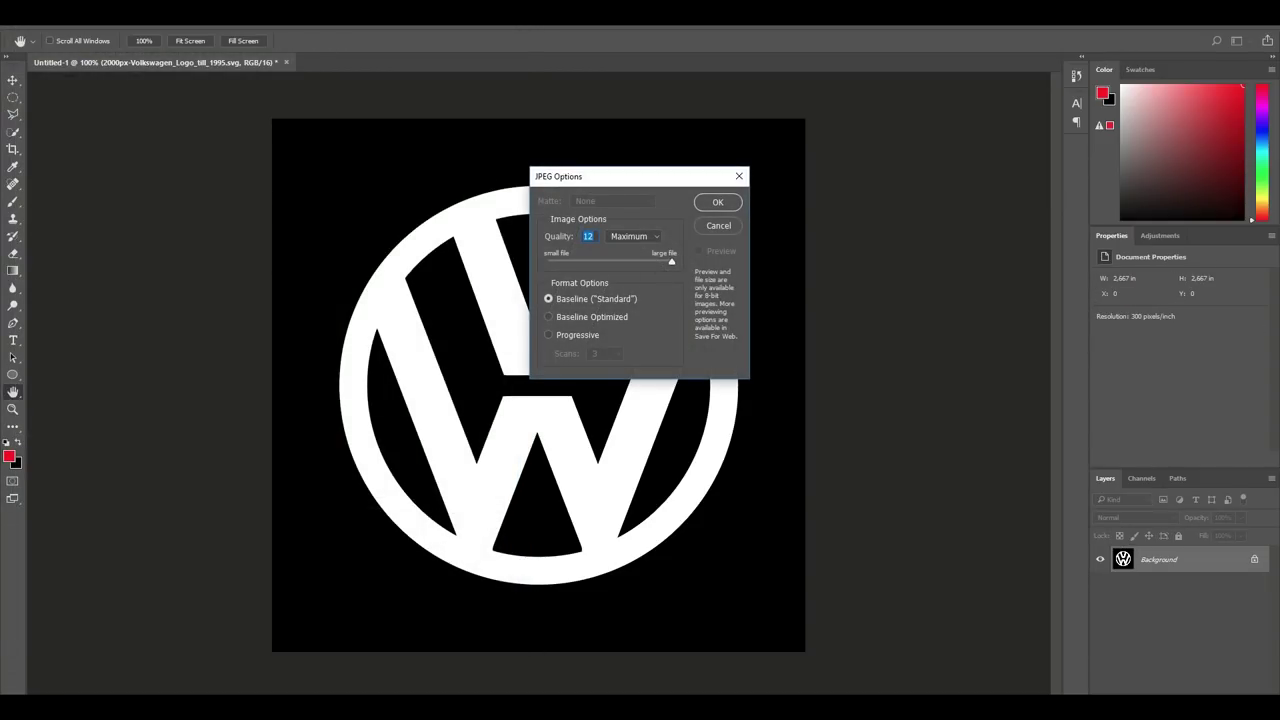
key("Return")
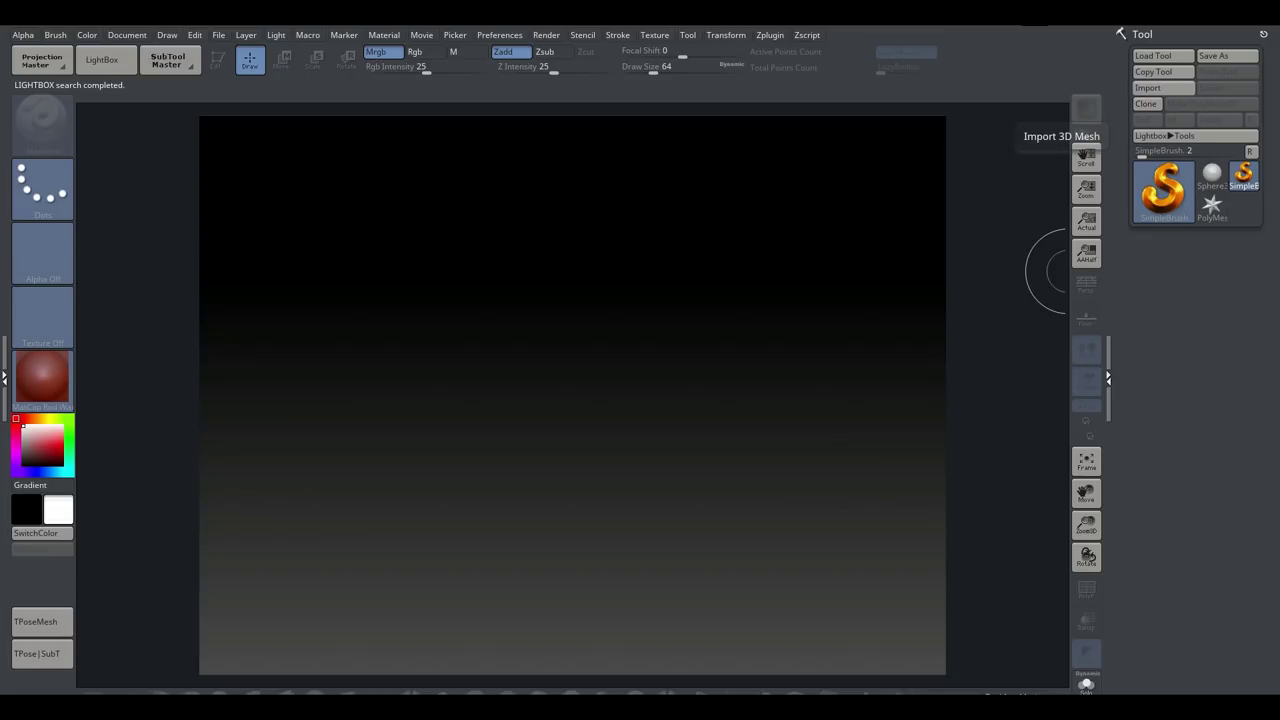
Switch to ZBrush and import the LP_Hub OBJ mesh from the desktop's Volkswagen folder
left_click(1148, 87)
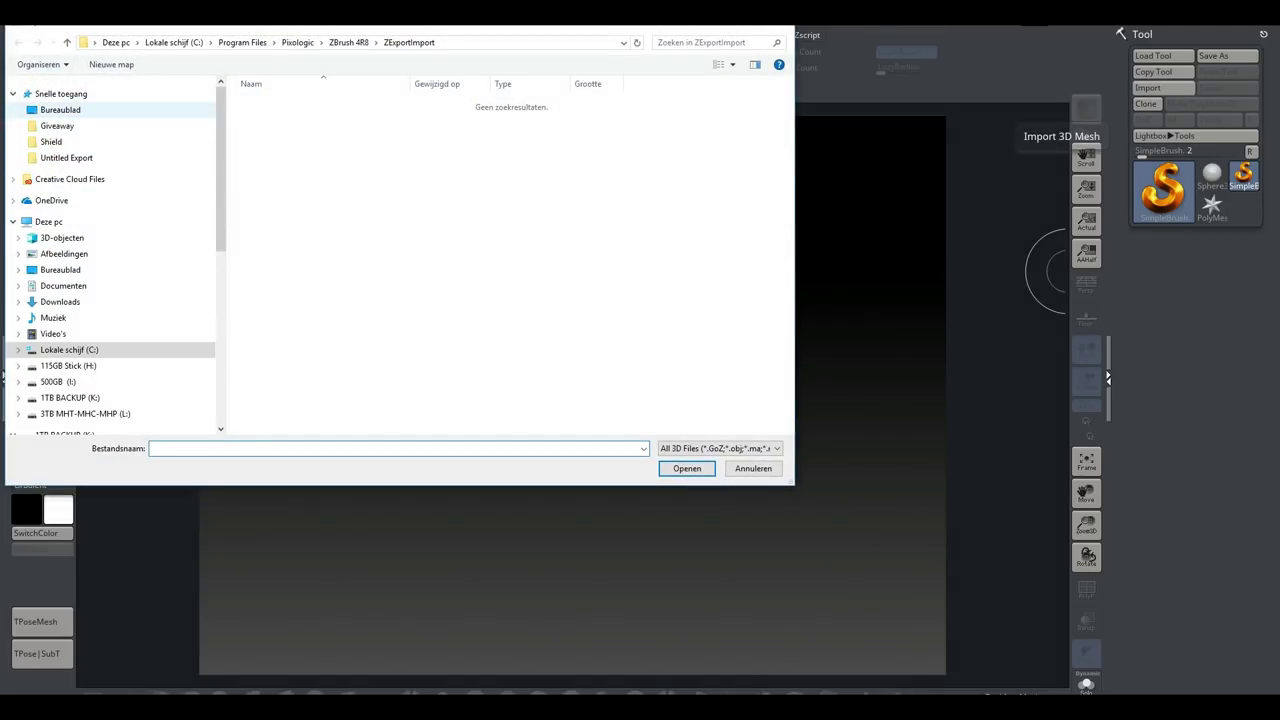
left_click(60, 109)
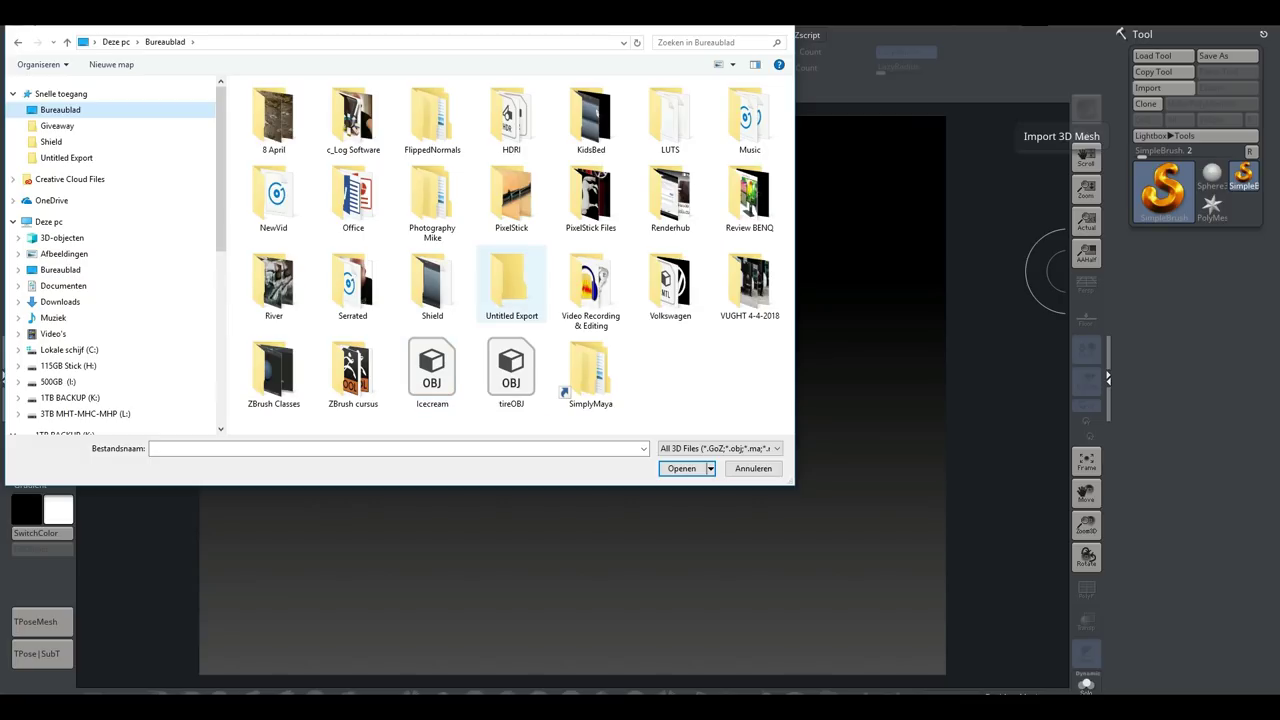
double_click(670, 285)
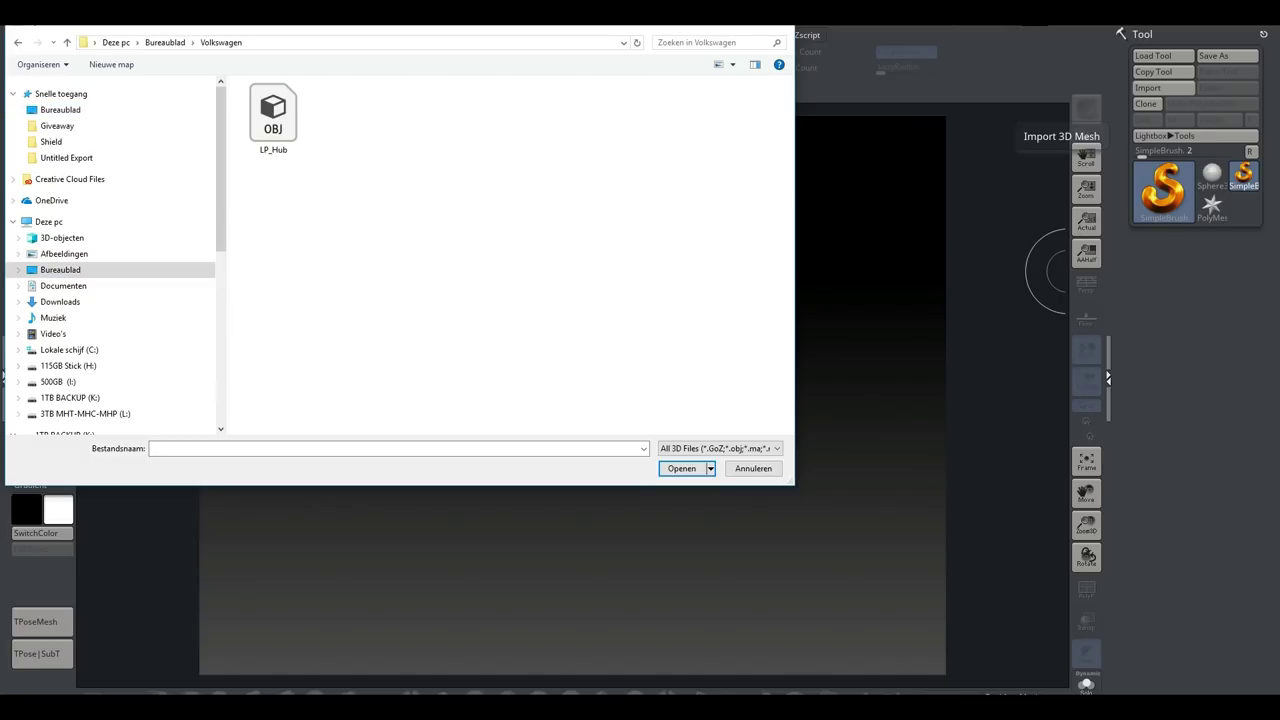
left_click(273, 118)
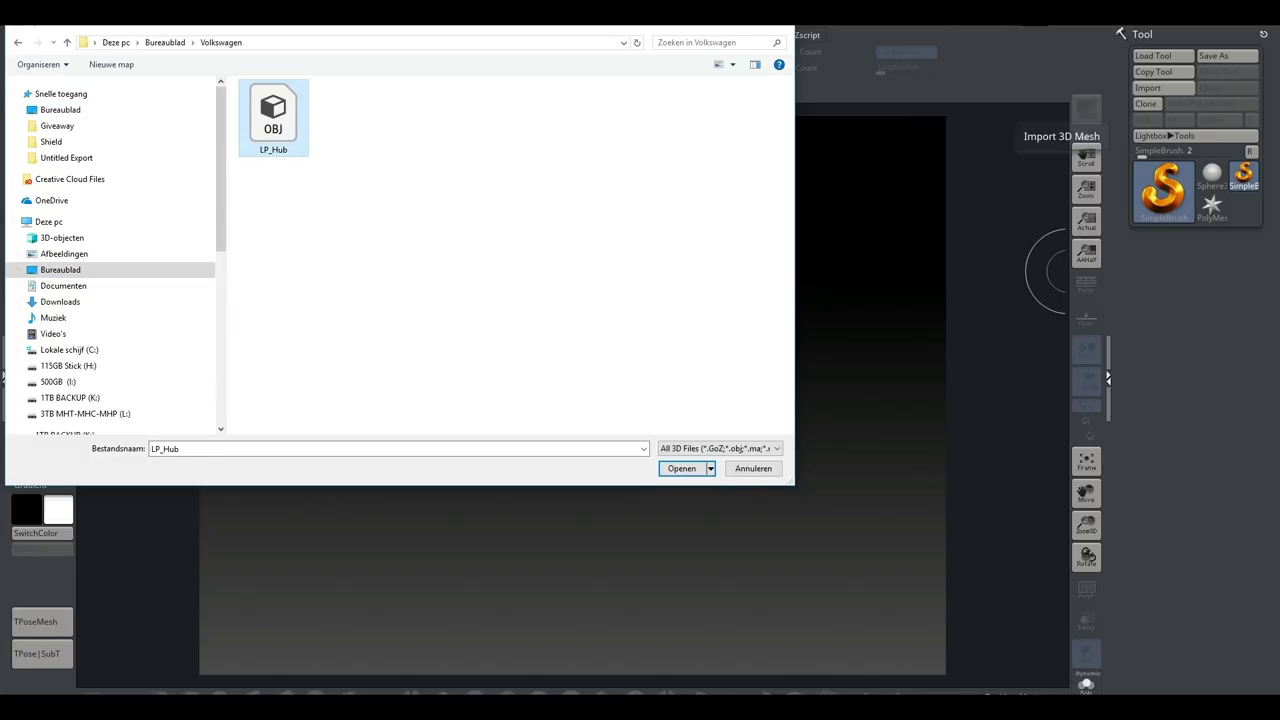
left_click(681, 468)
Draw the imported hub mesh in the middle of the canvas and enter Edit mode
mouse_move(540, 352)
left_mouse_down()
mouse_move(576, 314)
mouse_move(704, 268)
left_mouse_up()
key("t")
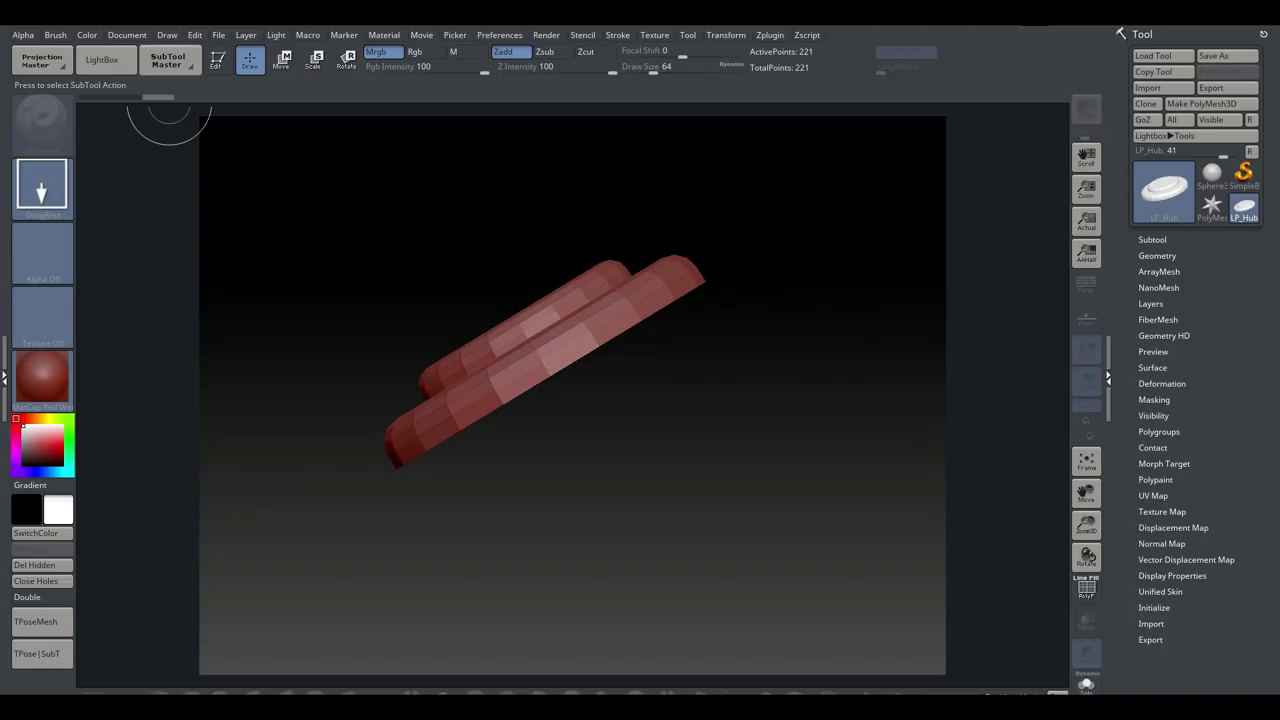
left_click(217, 59)
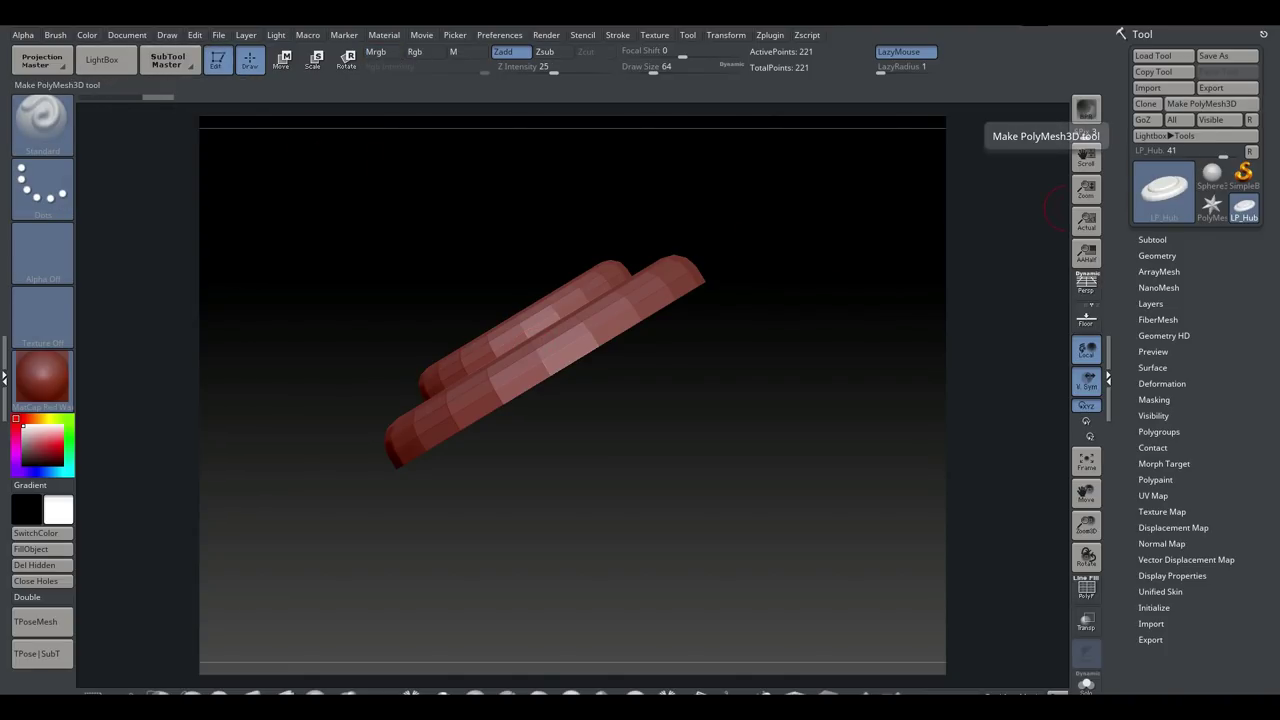
Convert the hub to a PolyMesh3D, face it front-on, and enable perspective and the polyframe display
left_click(1201, 103)
mouse_move(699, 366)
left_mouse_down("alt")
mouse_move(690, 424)
mouse_move(731, 404)
mouse_move(767, 434)
mouse_move(777, 512)
left_mouse_up("alt")
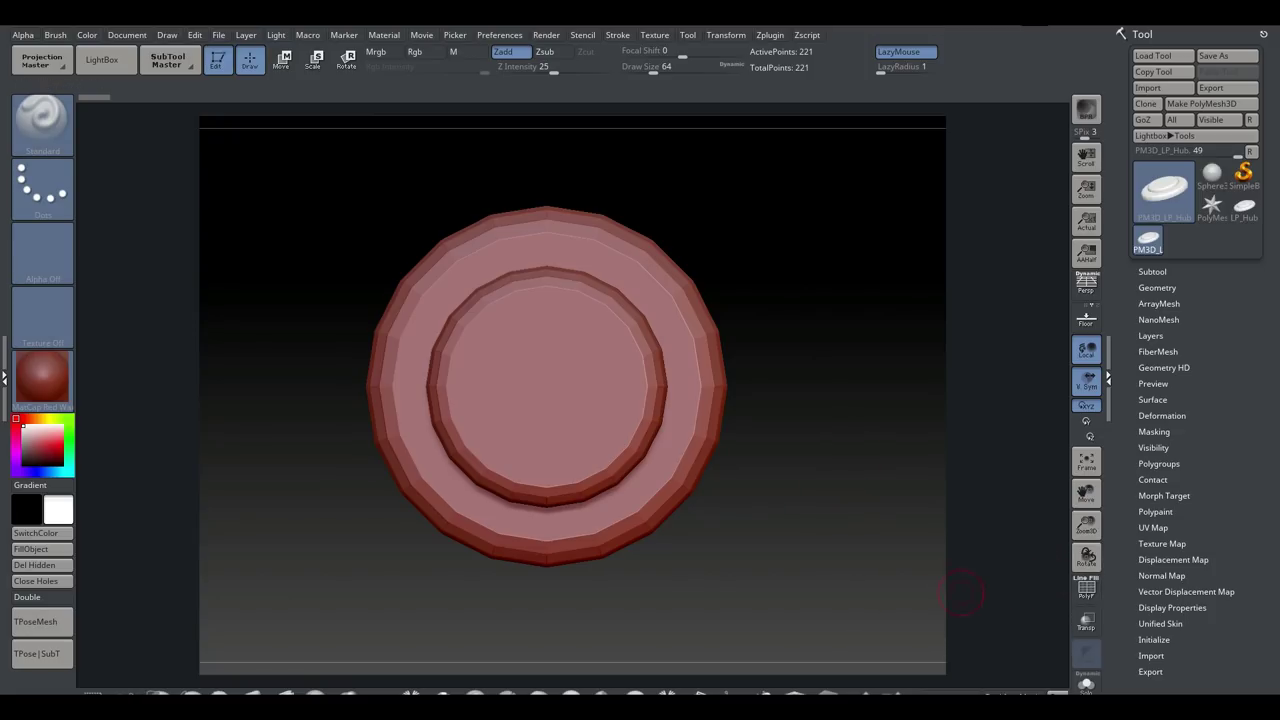
key("p")
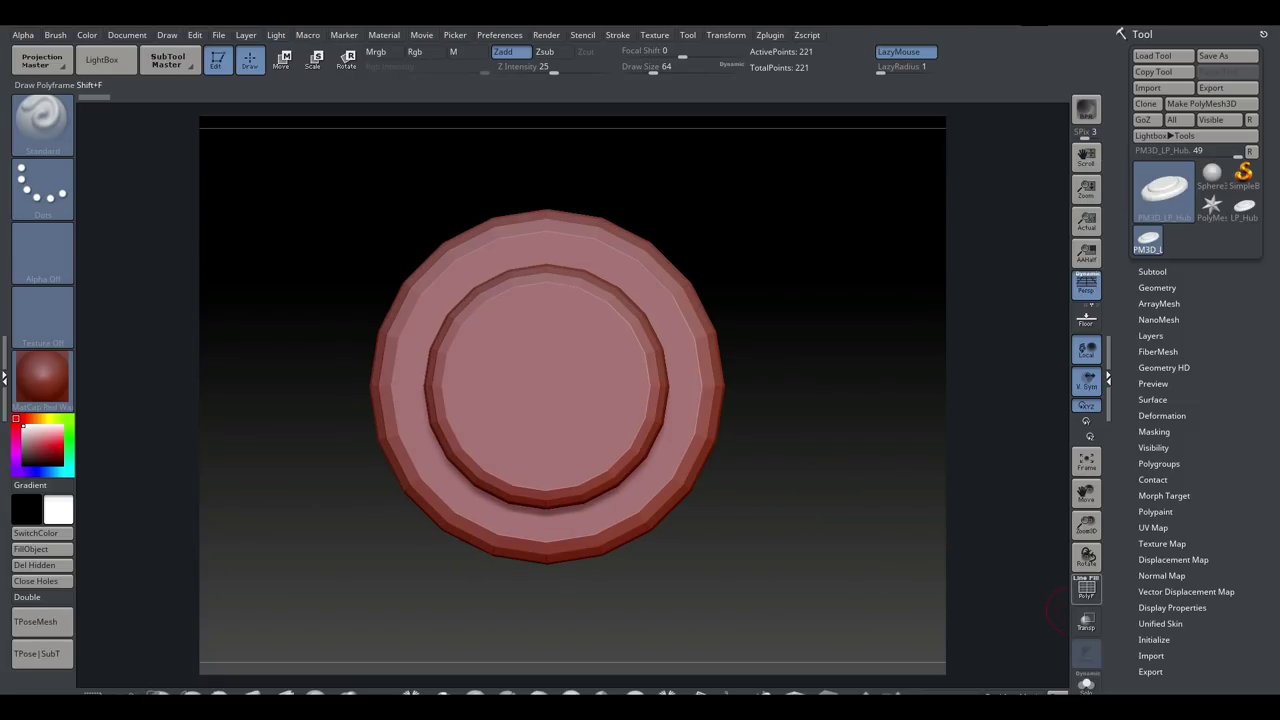
left_click(1086, 590)
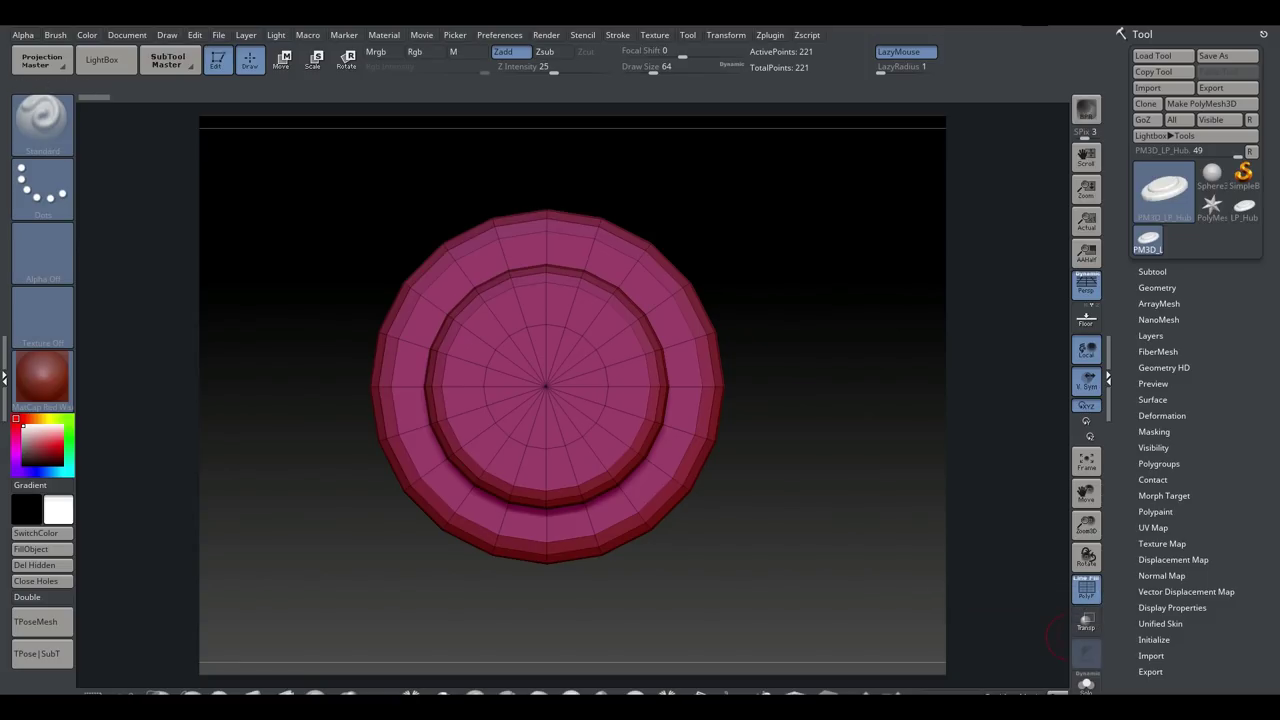
Remesh the hub with ZRemesher at a Target Polygons Count of about 20.69
left_click(1157, 287)
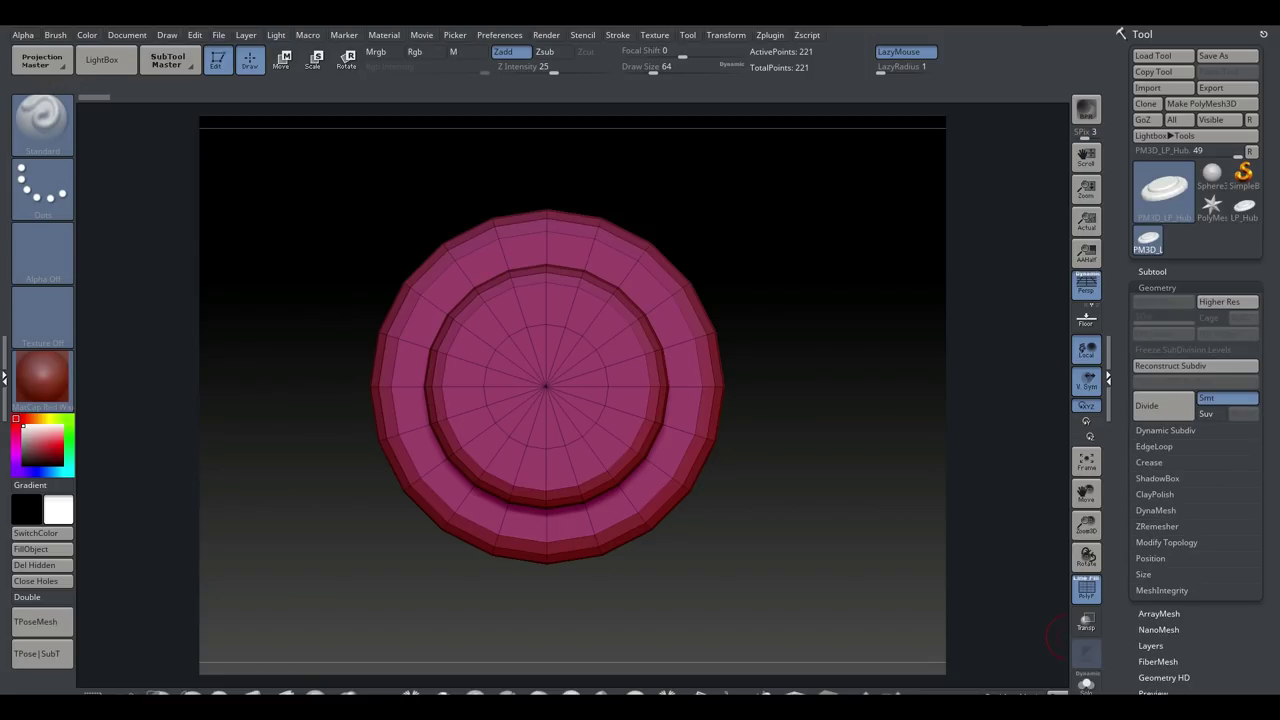
left_click(1157, 526)
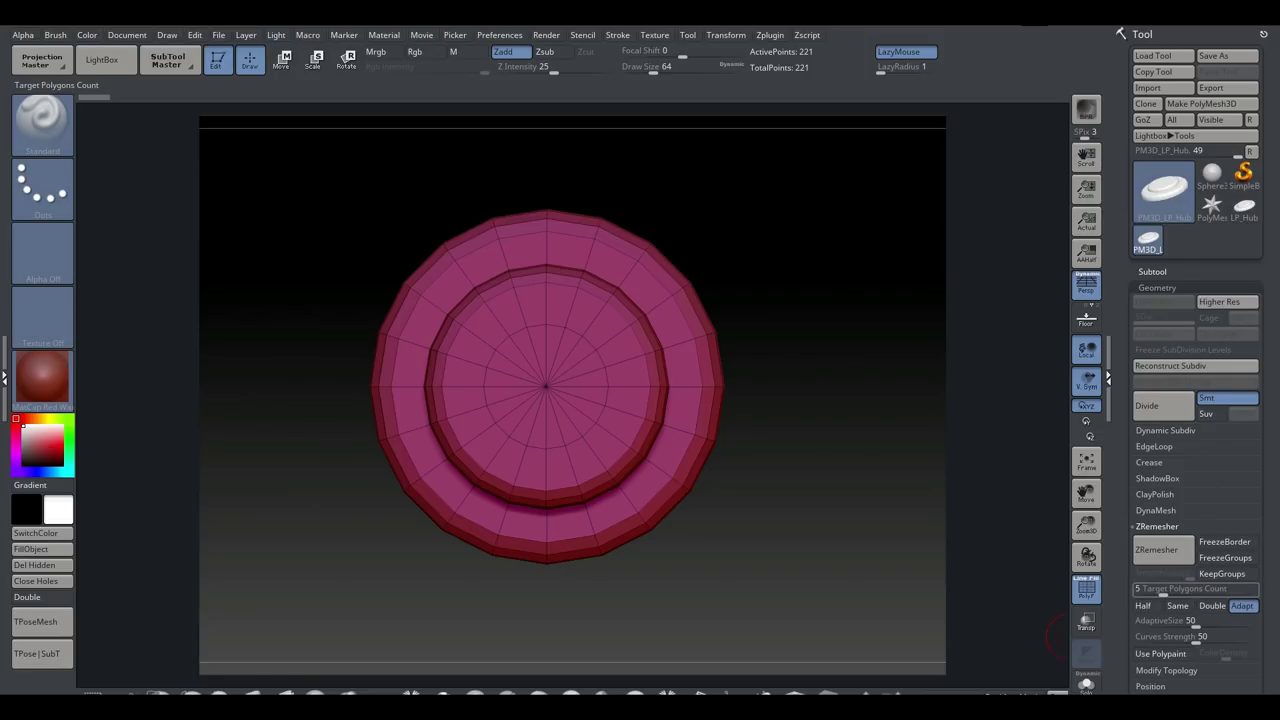
left_click_drag(1164, 590, 1192, 593)
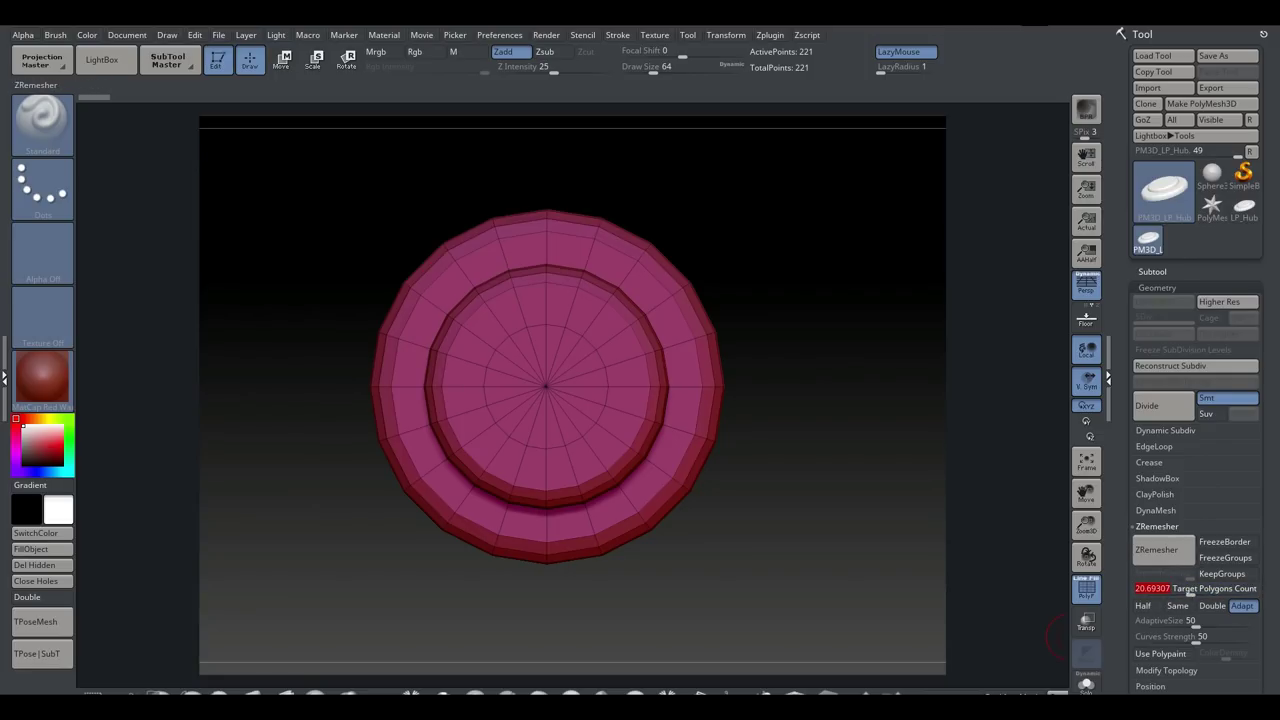
left_click(1157, 549)
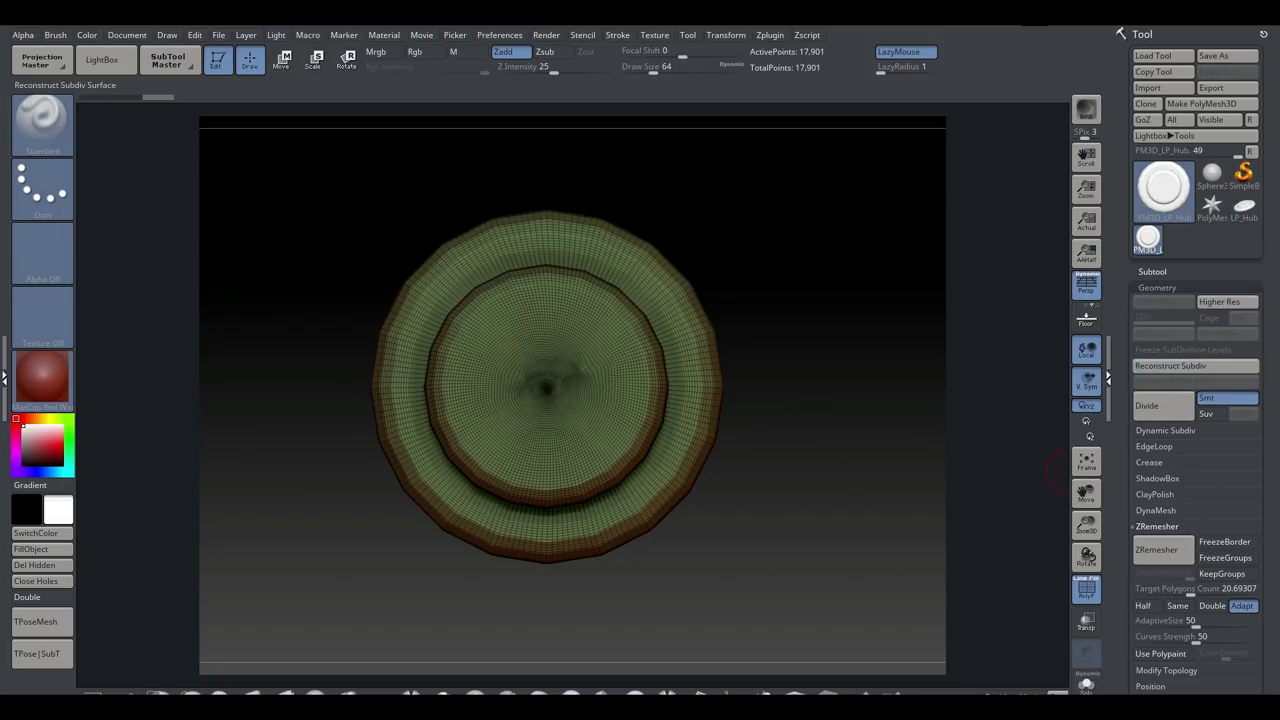
Divide the remeshed hub up to subdivision level 5 with smoothing on, and inspect its wireframe density
left_click(1157, 288)
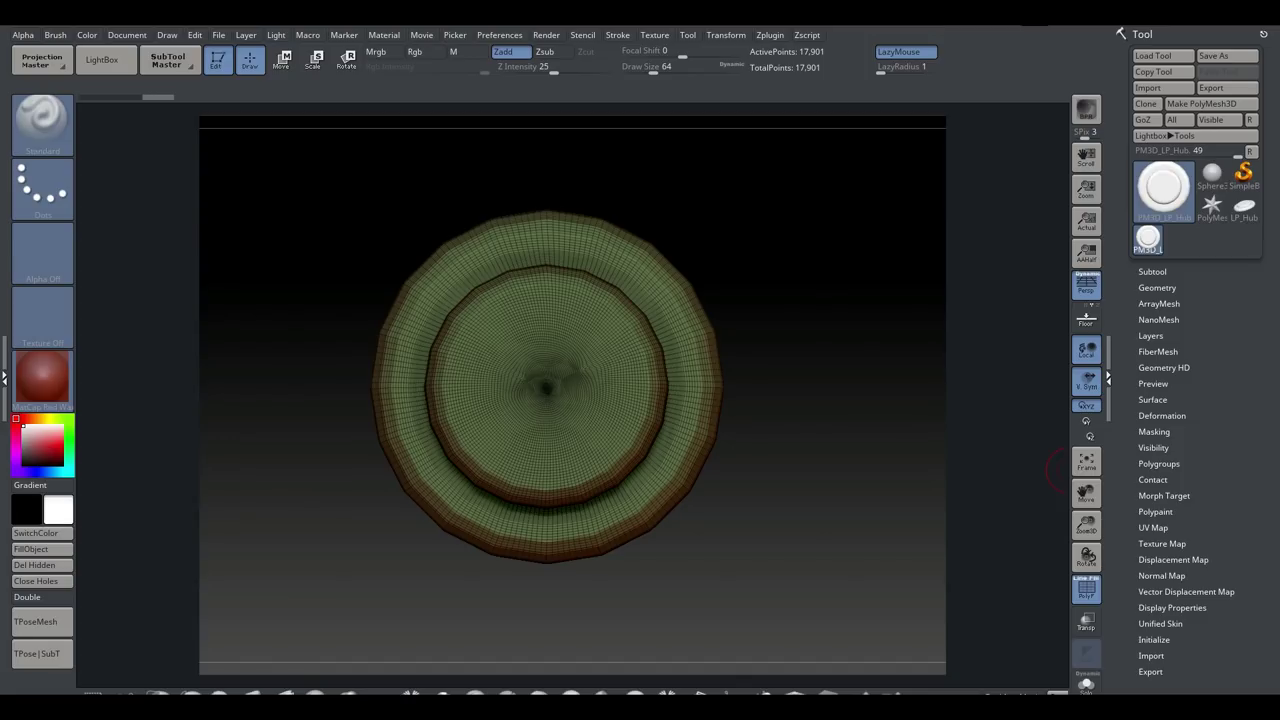
left_click(1157, 288)
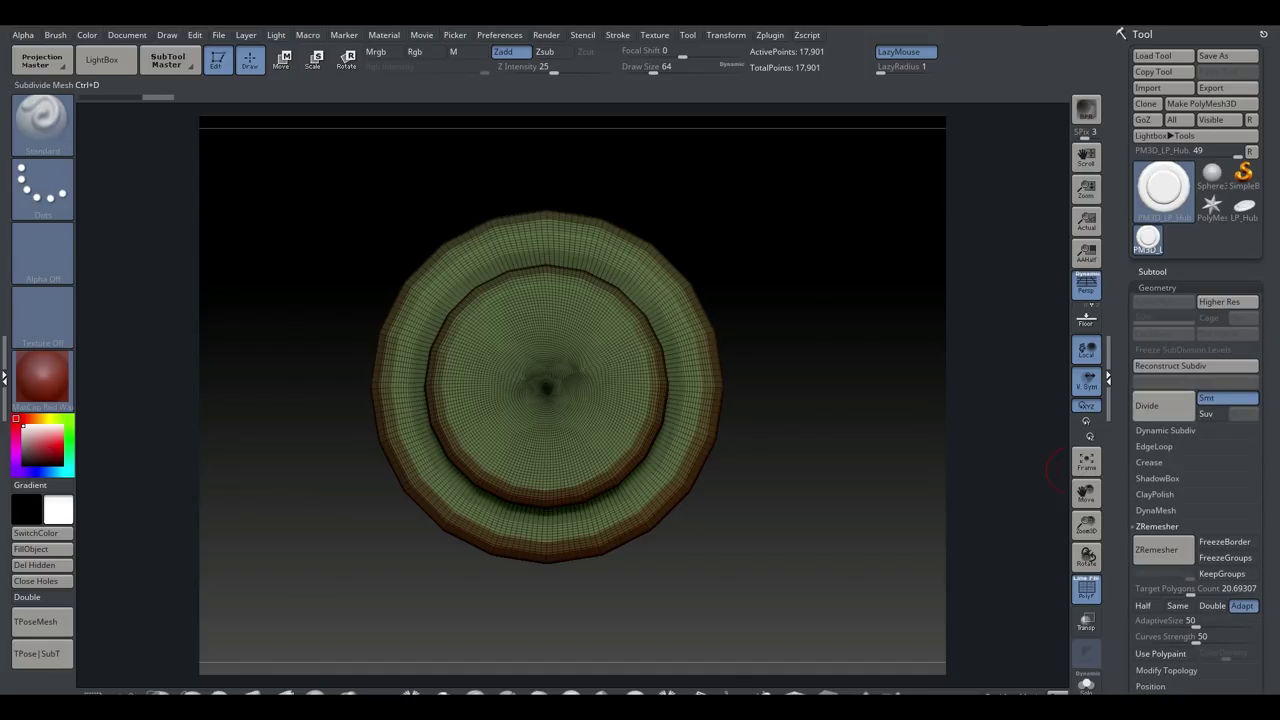
left_click(1163, 406)
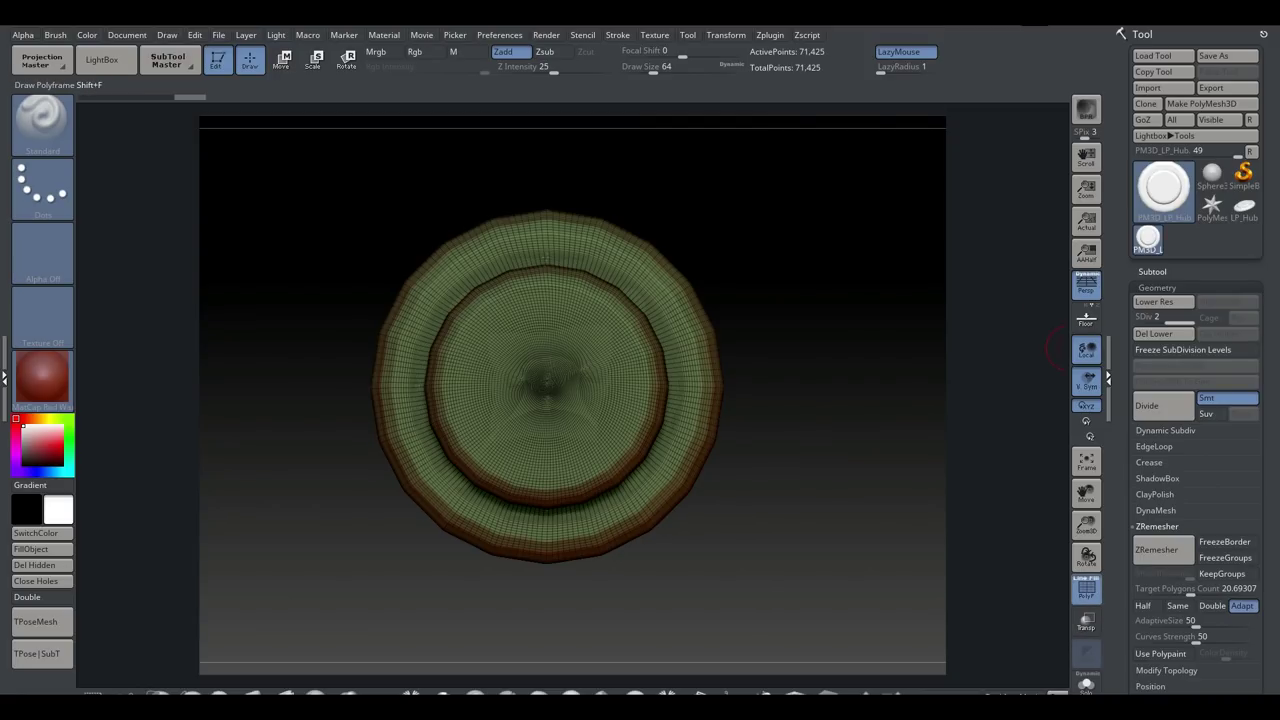
left_click(1086, 590)
key("ctrl+d")
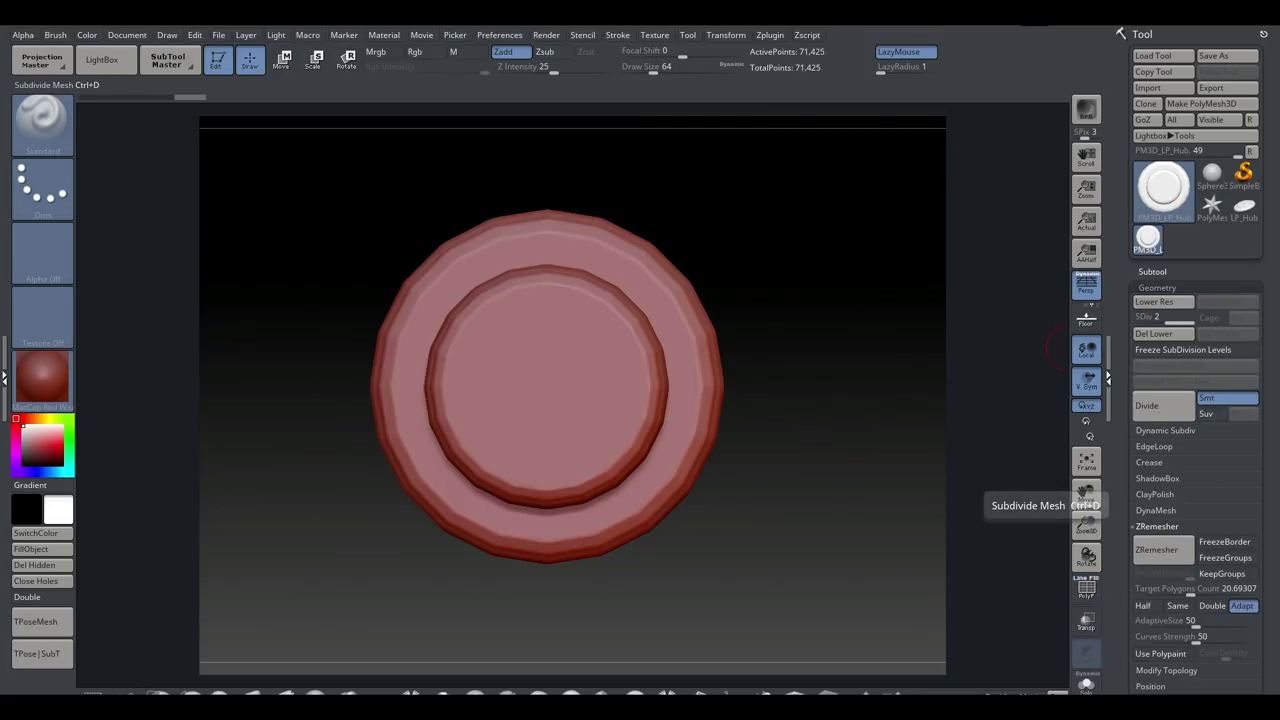
key("ctrl+d")
key("ctrl+d")
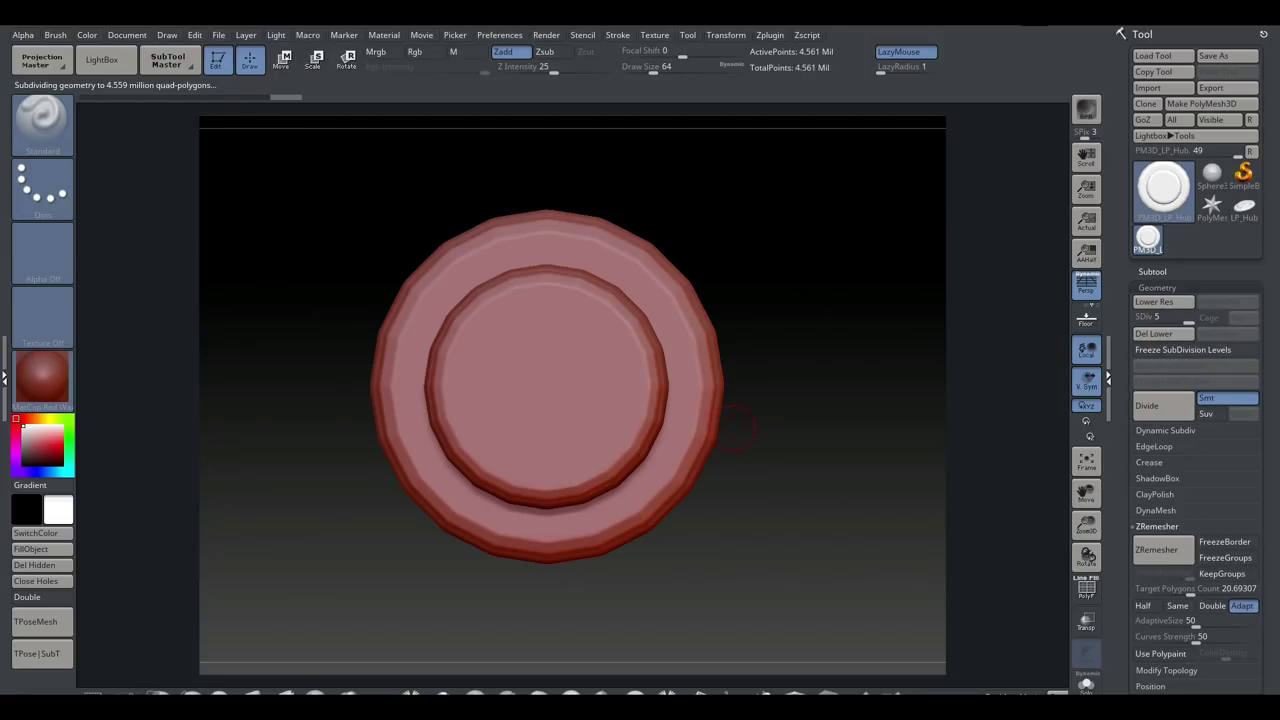
left_click(1086, 590)
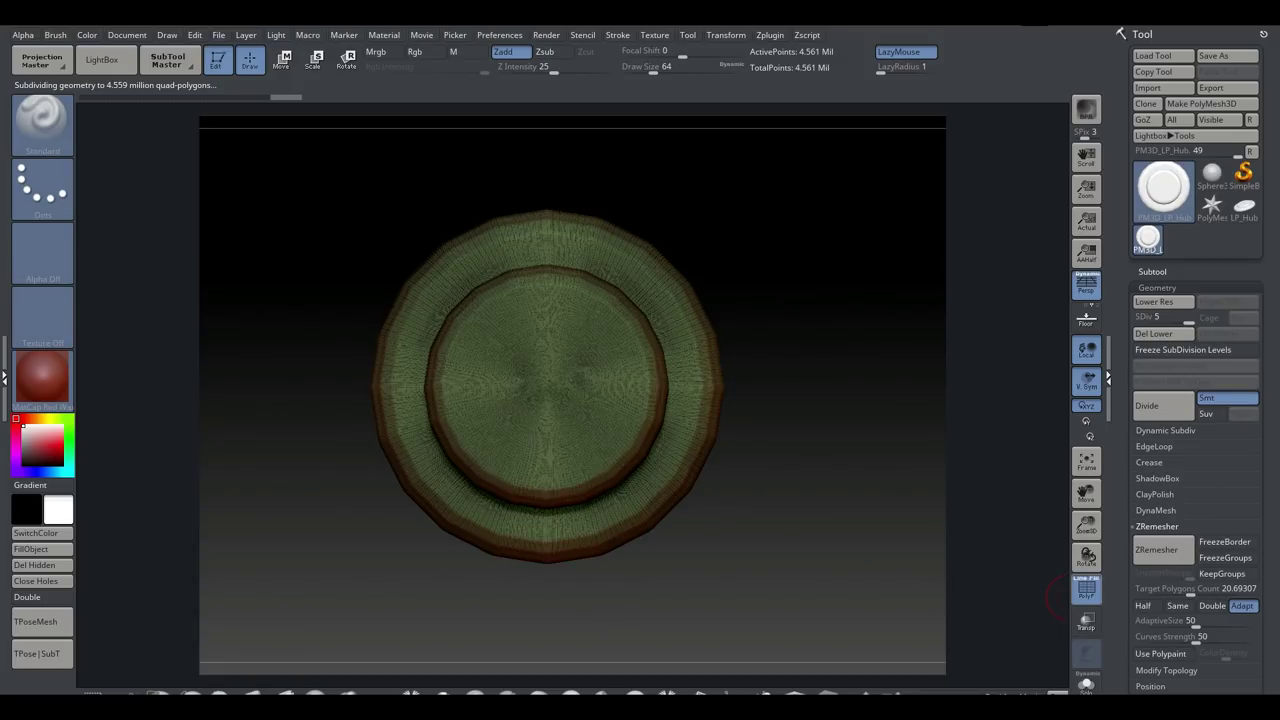
left_click(1086, 590)
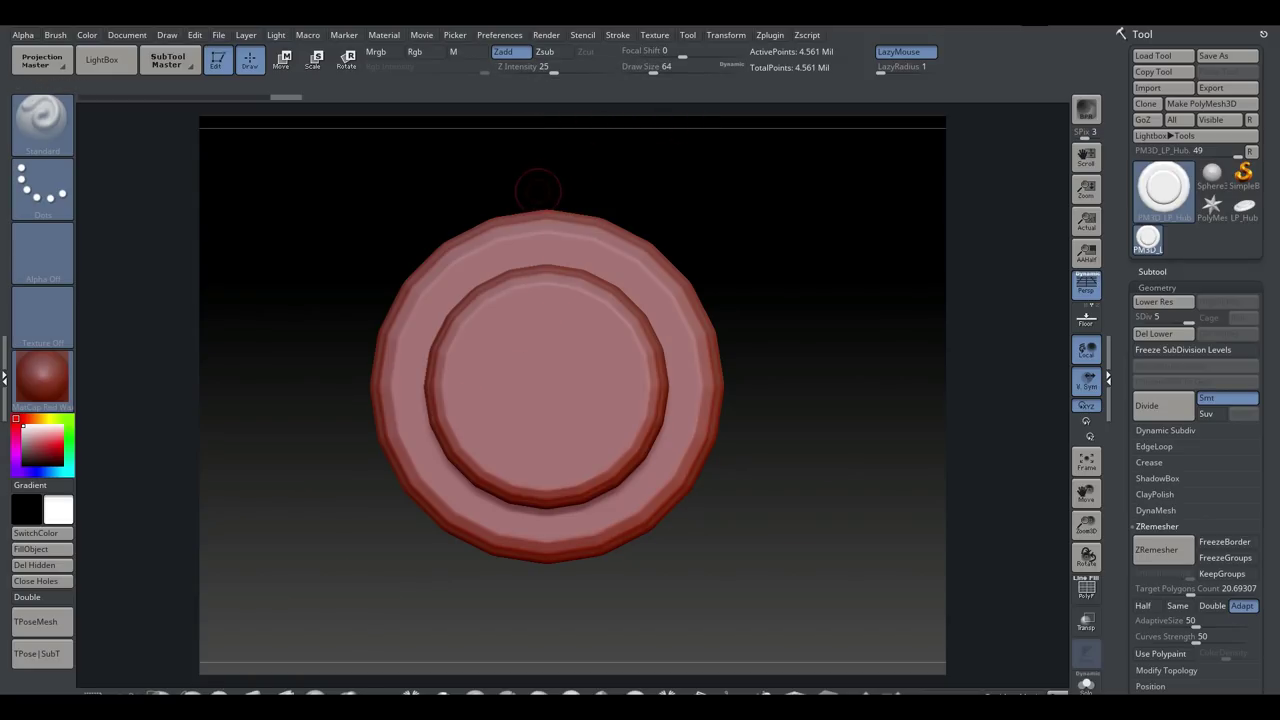
Undo a trial Standard brush stroke on the outer rim and set the brush's Z Intensity to 5
left_click_drag(490, 222, 410, 304)
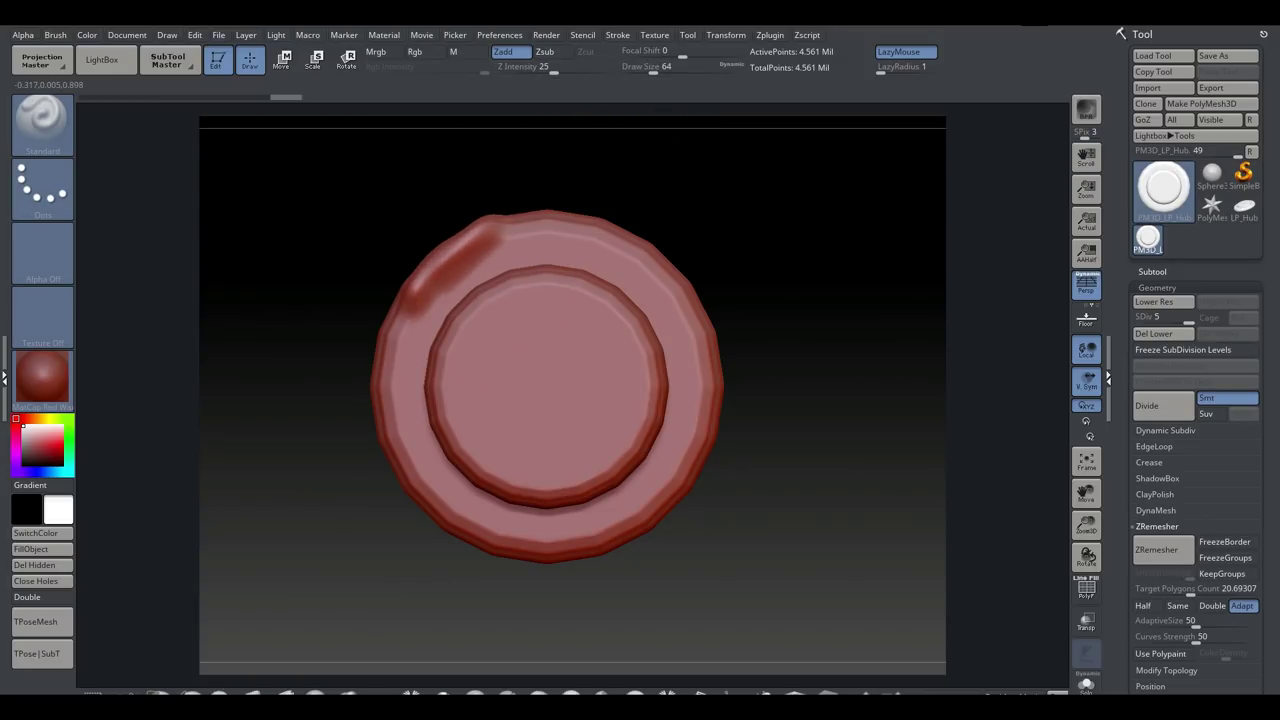
key("ctrl+z")
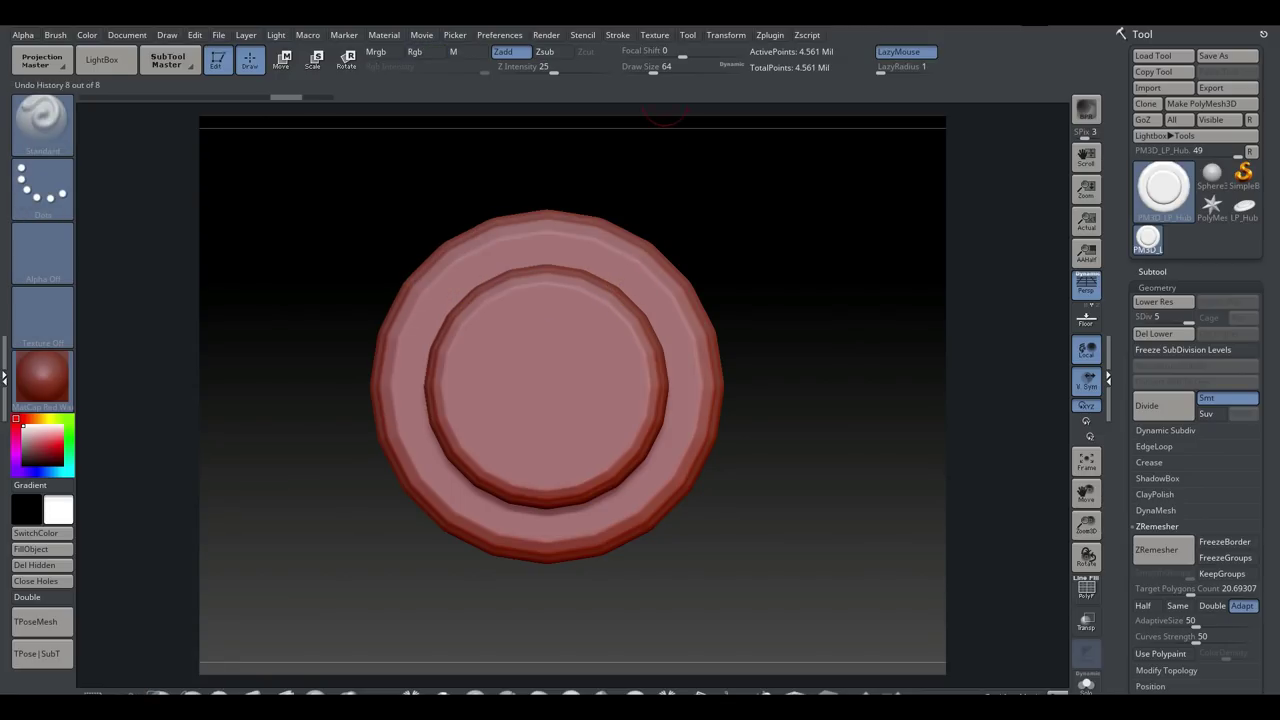
left_click(540, 66)
type("6")
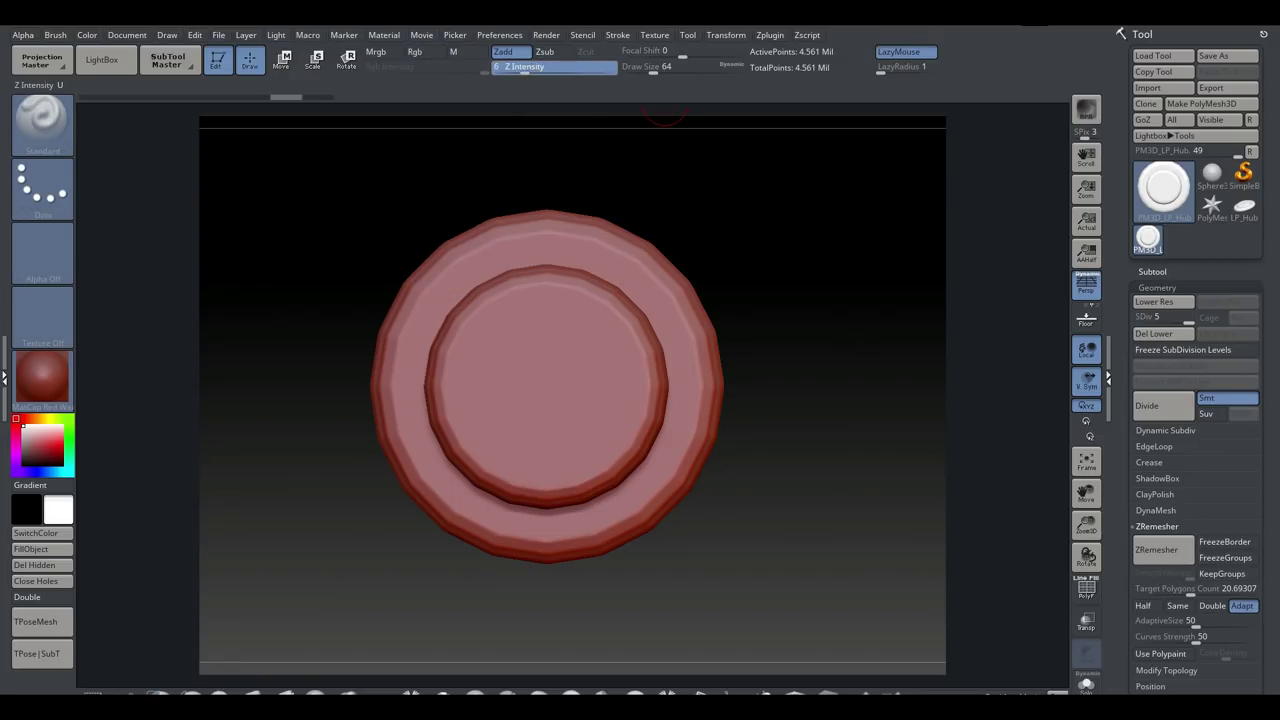
key("Return")
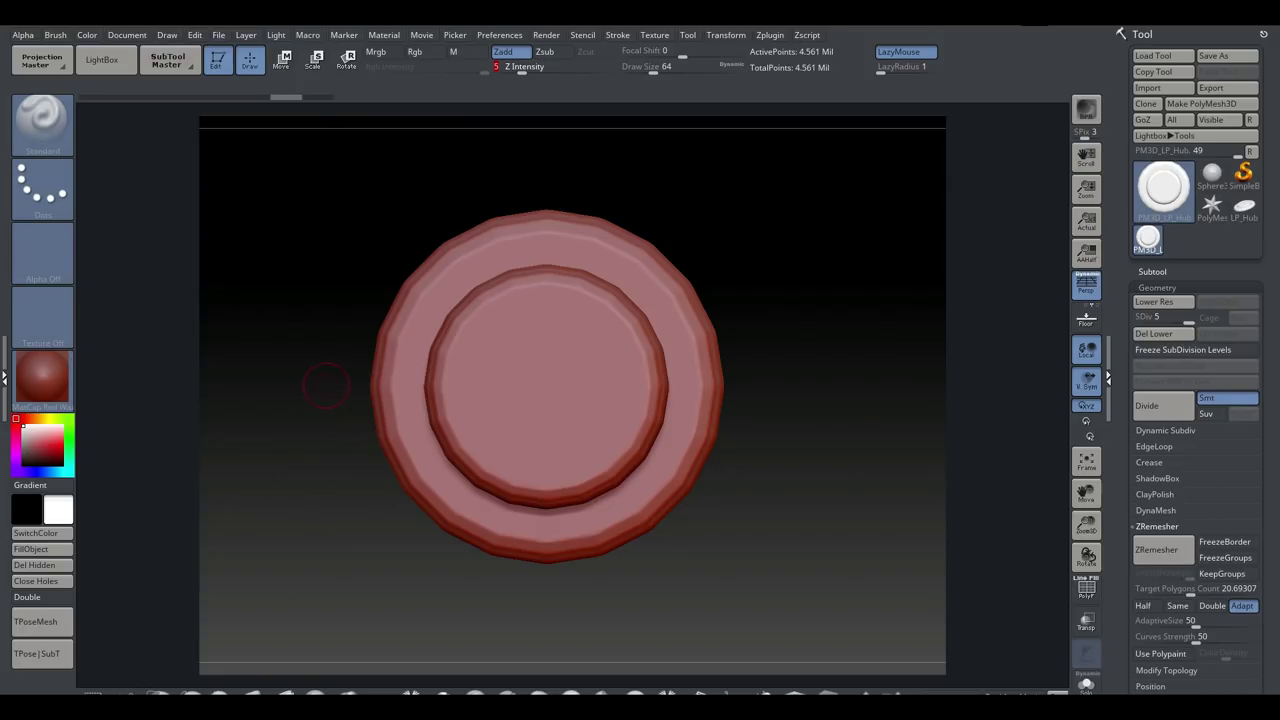
key("shift")
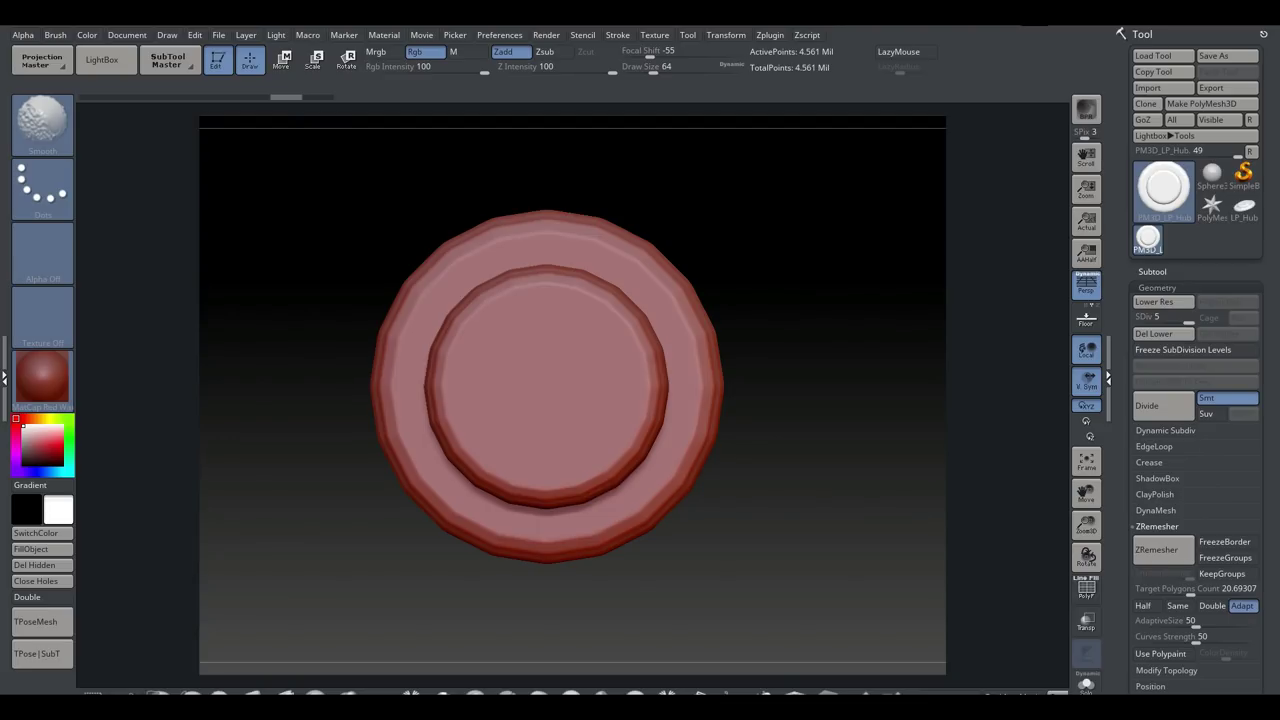
key("shift")
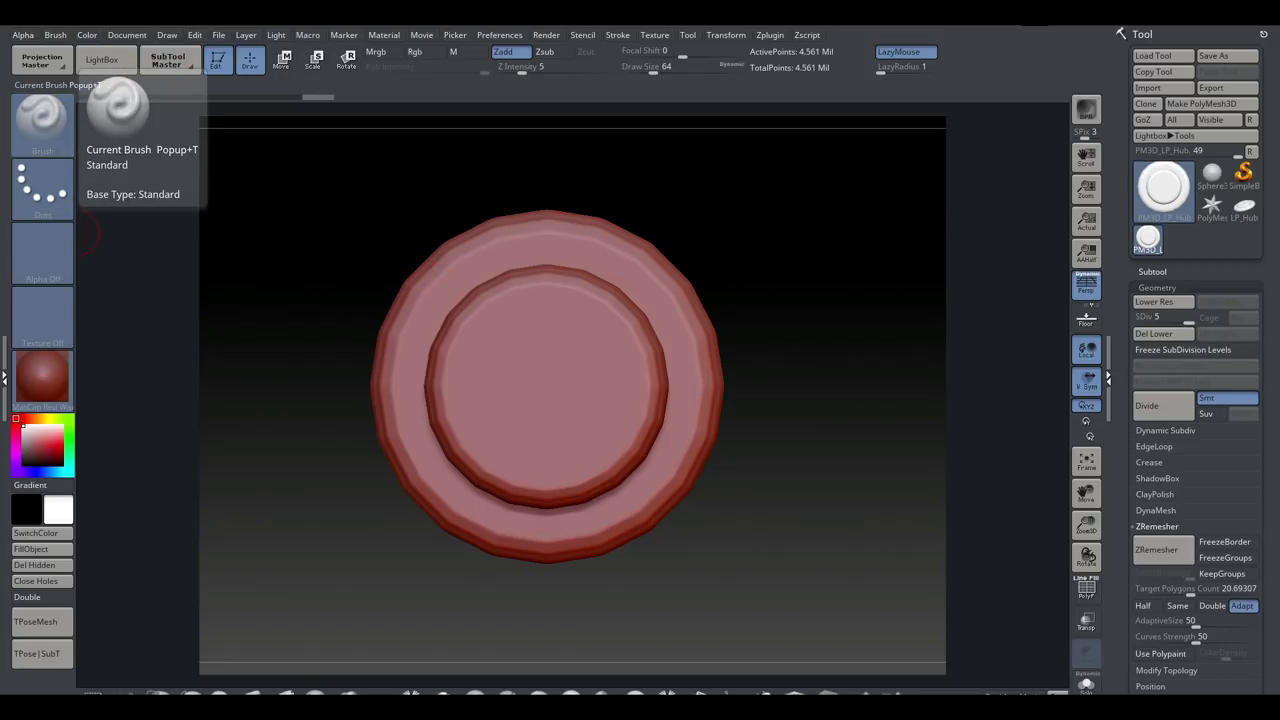
Pick the TrimDynamic brush and chip small dents into the edges of the inner disc and outer rim
left_click(42, 115)
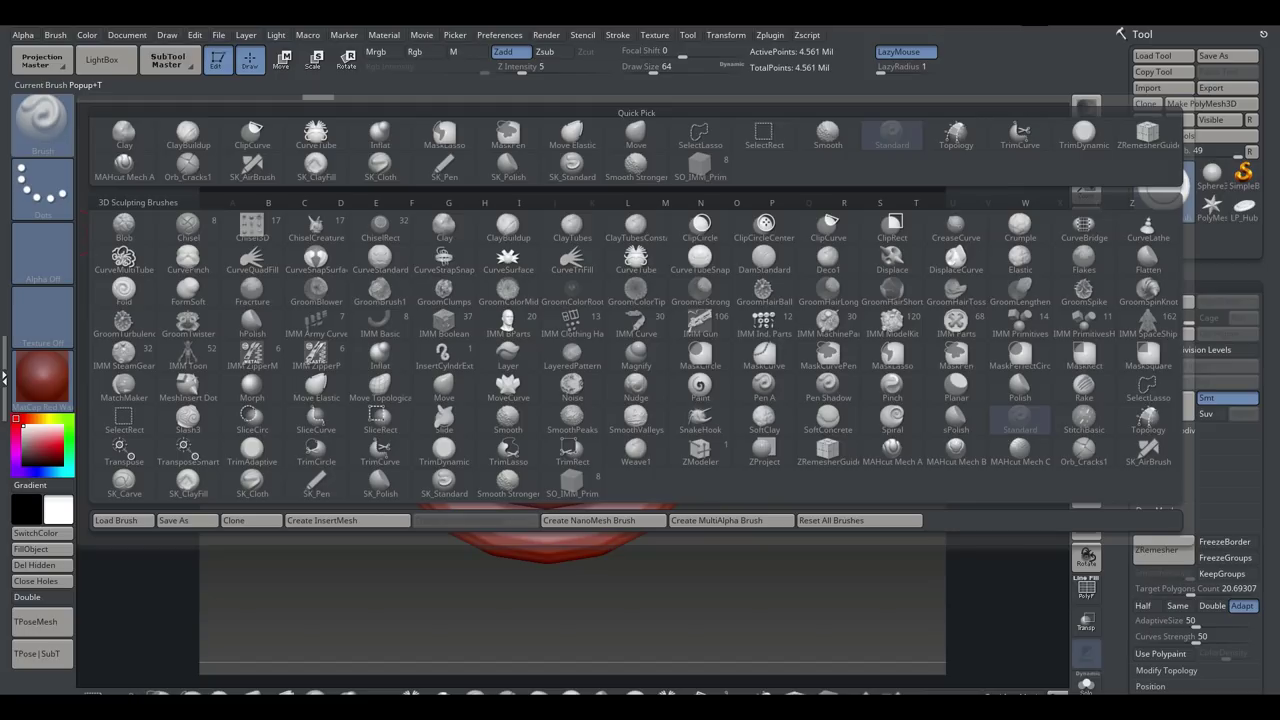
left_click(1084, 131)
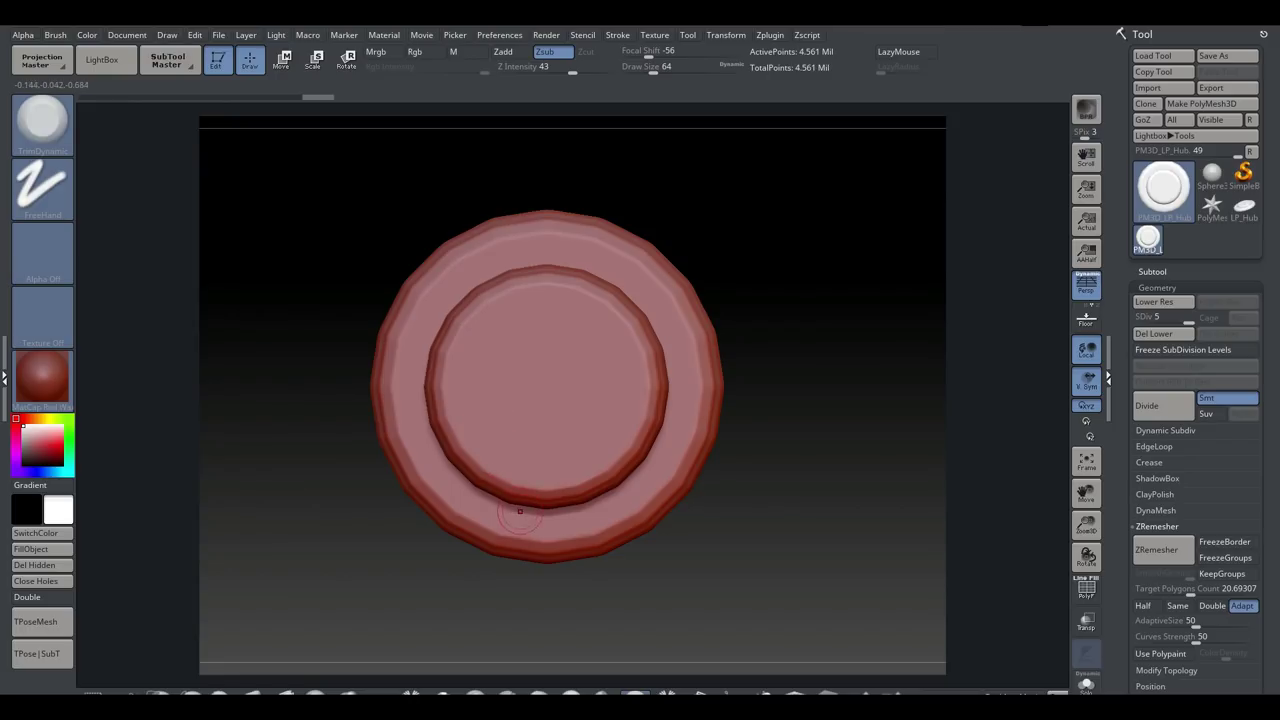
mouse_move(545, 615)
left_mouse_down()
mouse_move(600, 560)
mouse_move(568, 500)
mouse_move(528, 496)
mouse_move(545, 500)
left_mouse_up()
key("shift")
mouse_move(570, 424)
left_mouse_down()
mouse_move(545, 421)
mouse_move(563, 428)
left_mouse_up()
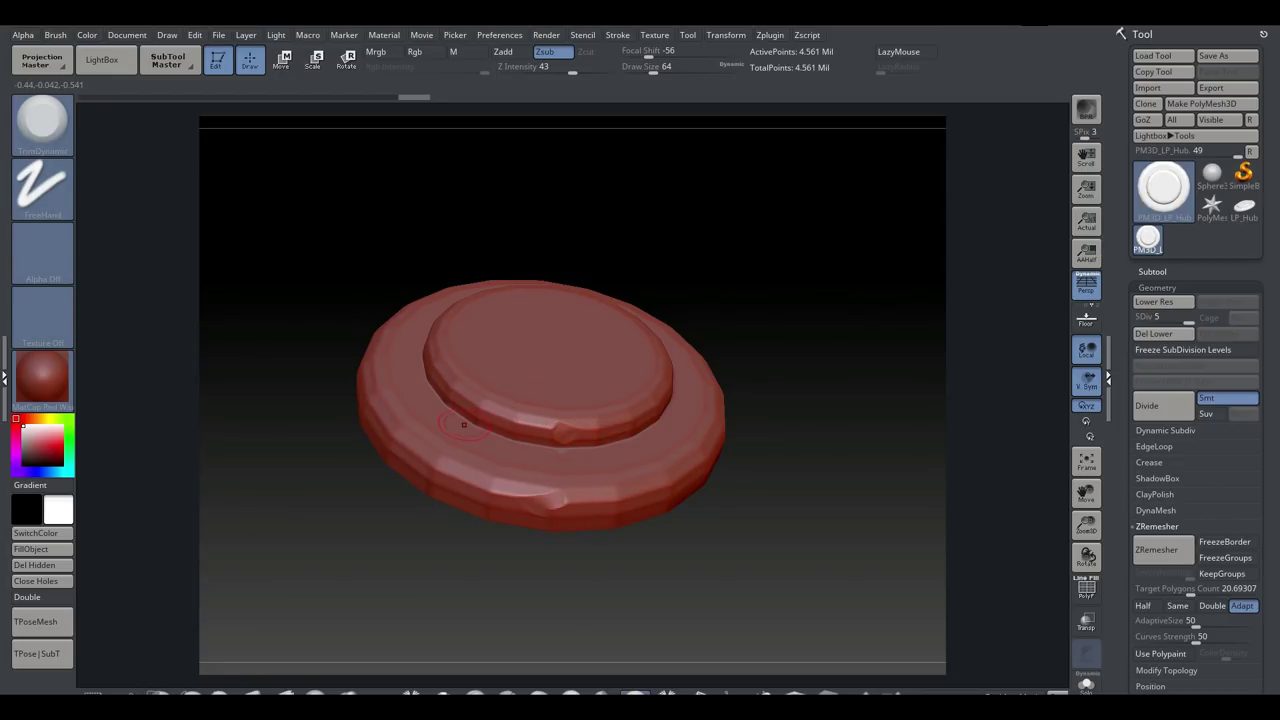
left_click_drag(384, 388, 368, 415)
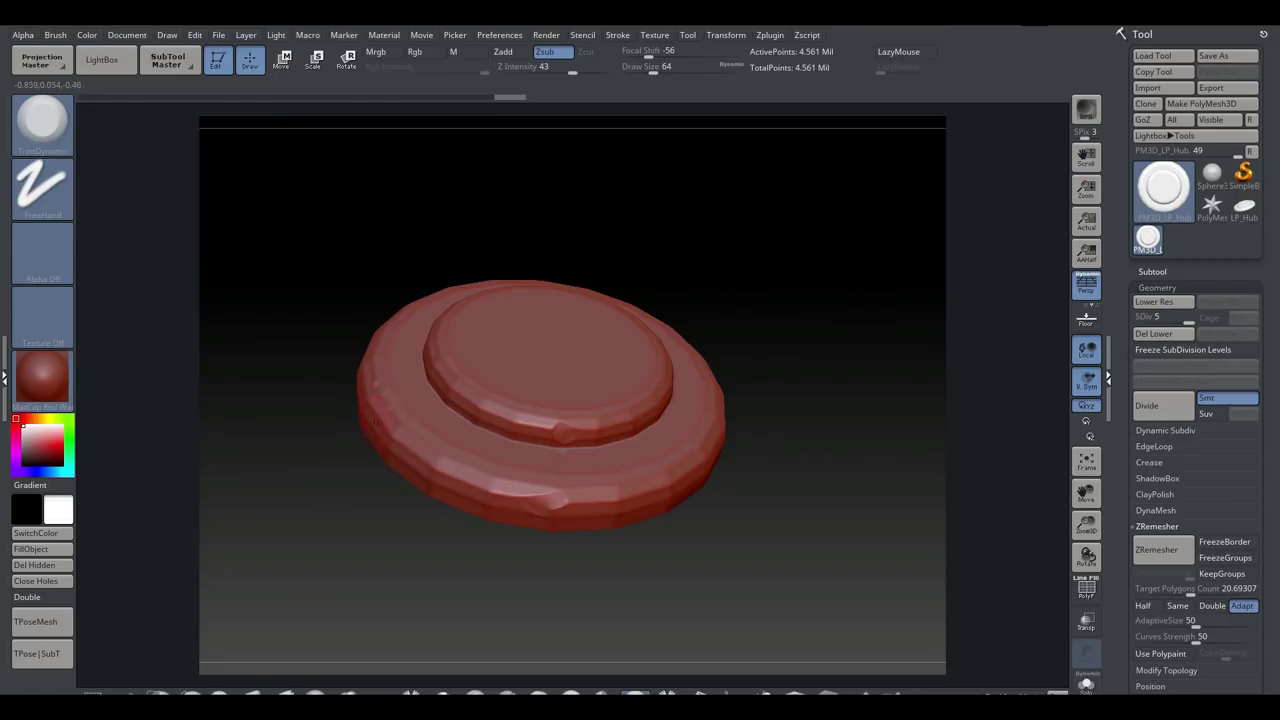
Set TrimDynamic's Z Intensity to 14 and wear down the bevelled edges of both discs all around the hub
left_click(540, 70)
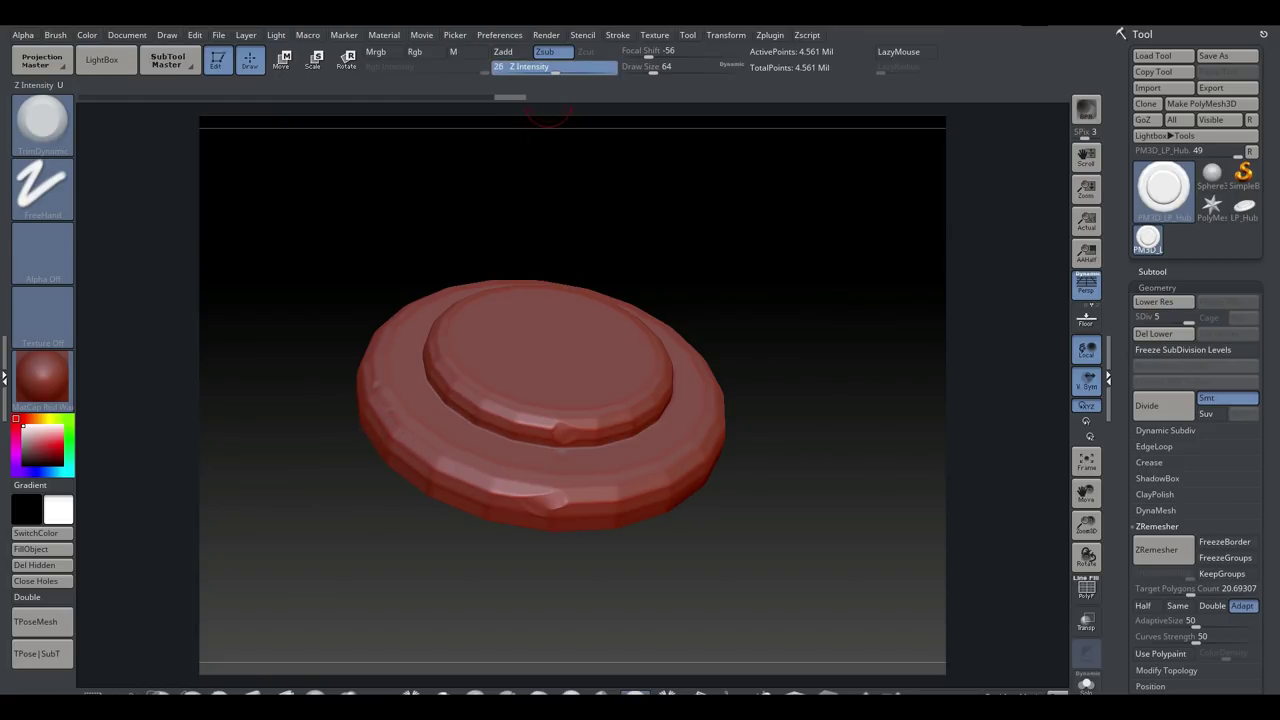
left_click_drag(475, 381, 451, 373)
left_click_drag(455, 374, 482, 395)
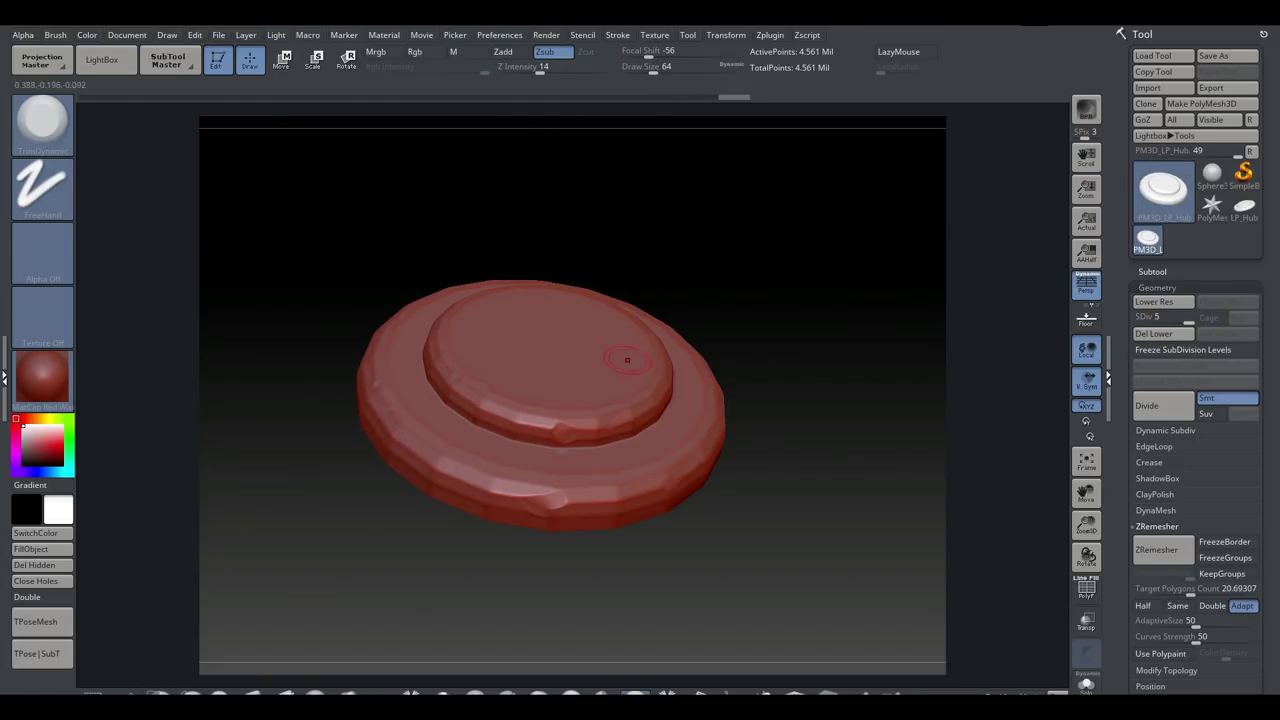
left_click_drag(658, 355, 705, 438)
mouse_move(687, 487)
left_mouse_down()
mouse_move(640, 503)
mouse_move(550, 501)
left_mouse_up()
mouse_move(484, 472)
left_mouse_down()
mouse_move(460, 471)
mouse_move(520, 498)
mouse_move(449, 485)
left_mouse_up()
left_click_drag(452, 565, 437, 480)
mouse_move(439, 386)
left_mouse_down()
mouse_move(411, 338)
mouse_move(408, 268)
left_mouse_up()
left_click_drag(389, 333, 428, 393)
left_click_drag(481, 307, 506, 354)
mouse_move(488, 293)
left_mouse_down()
mouse_move(507, 203)
mouse_move(532, 180)
left_mouse_up()
left_click_drag(476, 213, 428, 292)
left_click_drag(540, 440, 582, 466)
Add further TrimDynamic wear along the inner disc's bevel and the flat outer ring from other angles
mouse_move(478, 560)
left_mouse_down("alt")
mouse_move(404, 601)
mouse_move(285, 603)
left_mouse_up("alt")
left_click_drag(573, 335, 562, 375)
left_click_drag(646, 397, 660, 308)
mouse_move(598, 184)
left_mouse_down()
mouse_move(646, 257)
mouse_move(669, 354)
mouse_move(630, 468)
left_mouse_up()
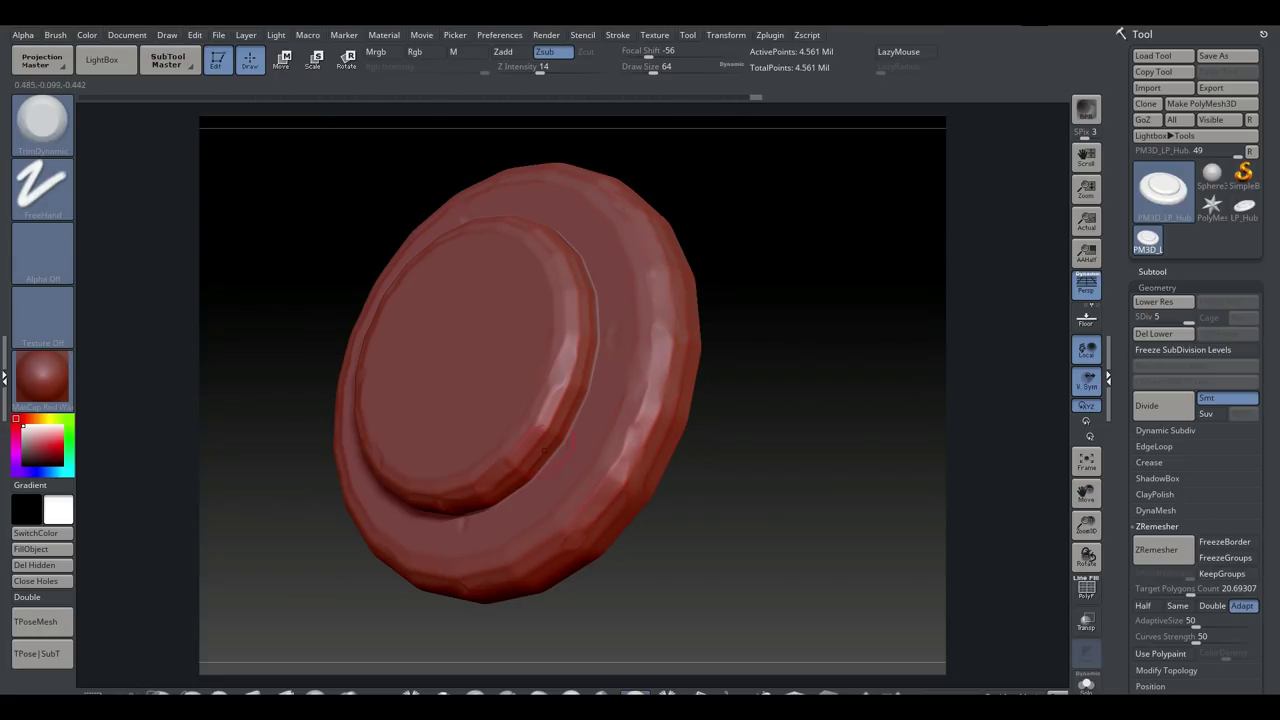
left_click_drag(542, 428, 551, 390)
key("ctrl+shift+z")
key("ctrl+shift+z")
left_click_drag(675, 525, 735, 520)
left_click_drag(516, 468, 596, 442)
left_click_drag(700, 530, 790, 535)
mouse_move(528, 447)
left_mouse_down()
mouse_move(574, 484)
mouse_move(560, 457)
left_mouse_up()
left_click_drag(512, 514, 520, 539)
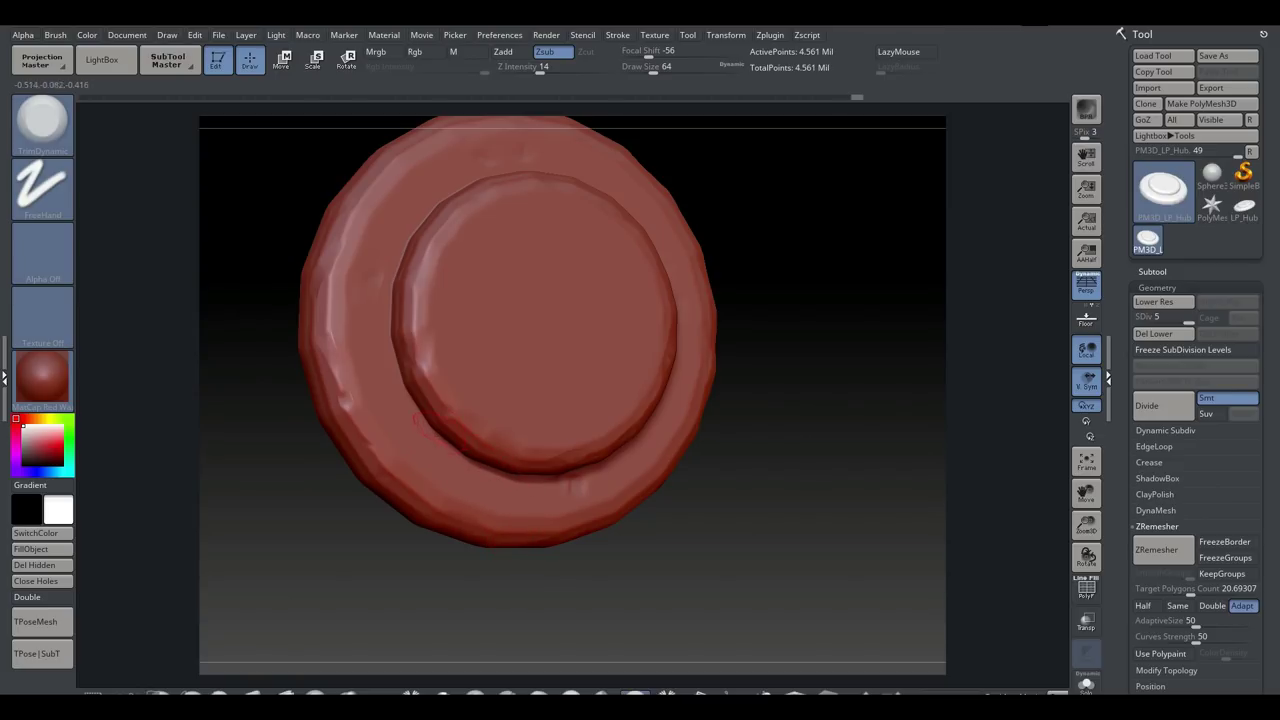
Set TrimDynamic's Z Intensity to 31 and soften the worn edges of the discs with the Smooth brush
mouse_move(461, 424)
left_mouse_down("shift")
mouse_move(502, 458)
mouse_move(556, 474)
left_mouse_up("shift")
left_click_drag(540, 70, 558, 70)
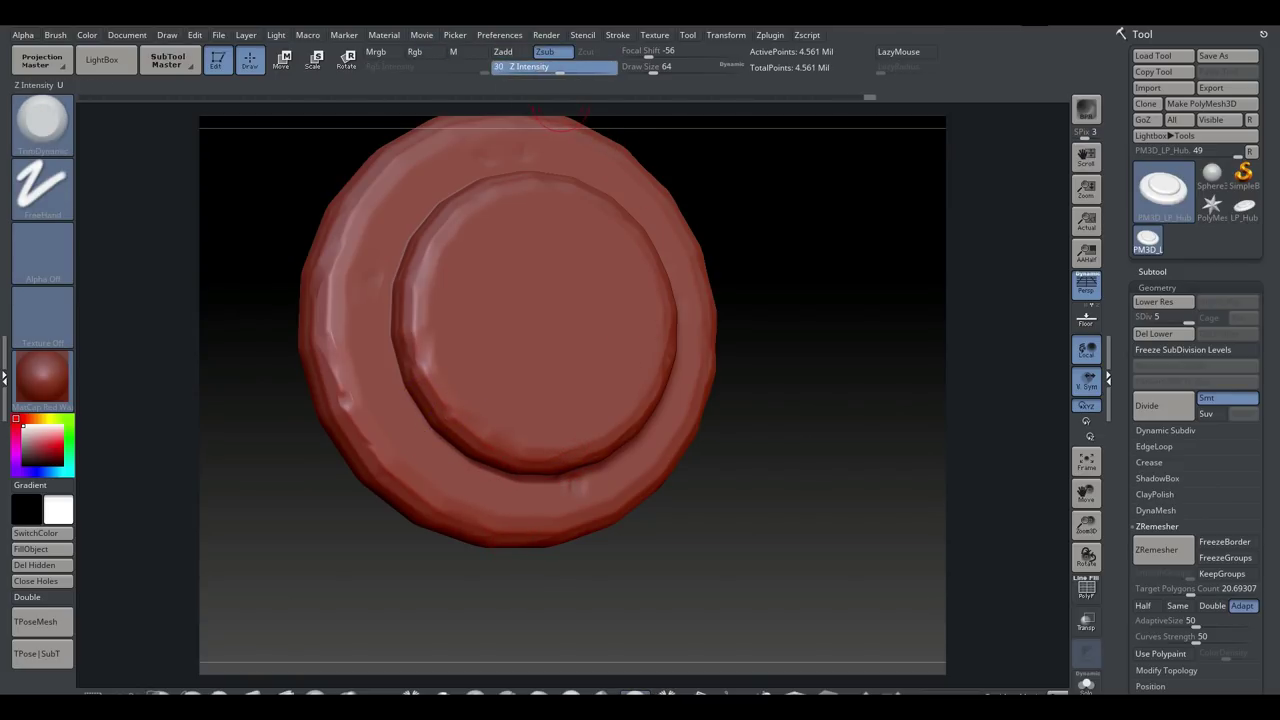
key("shift")
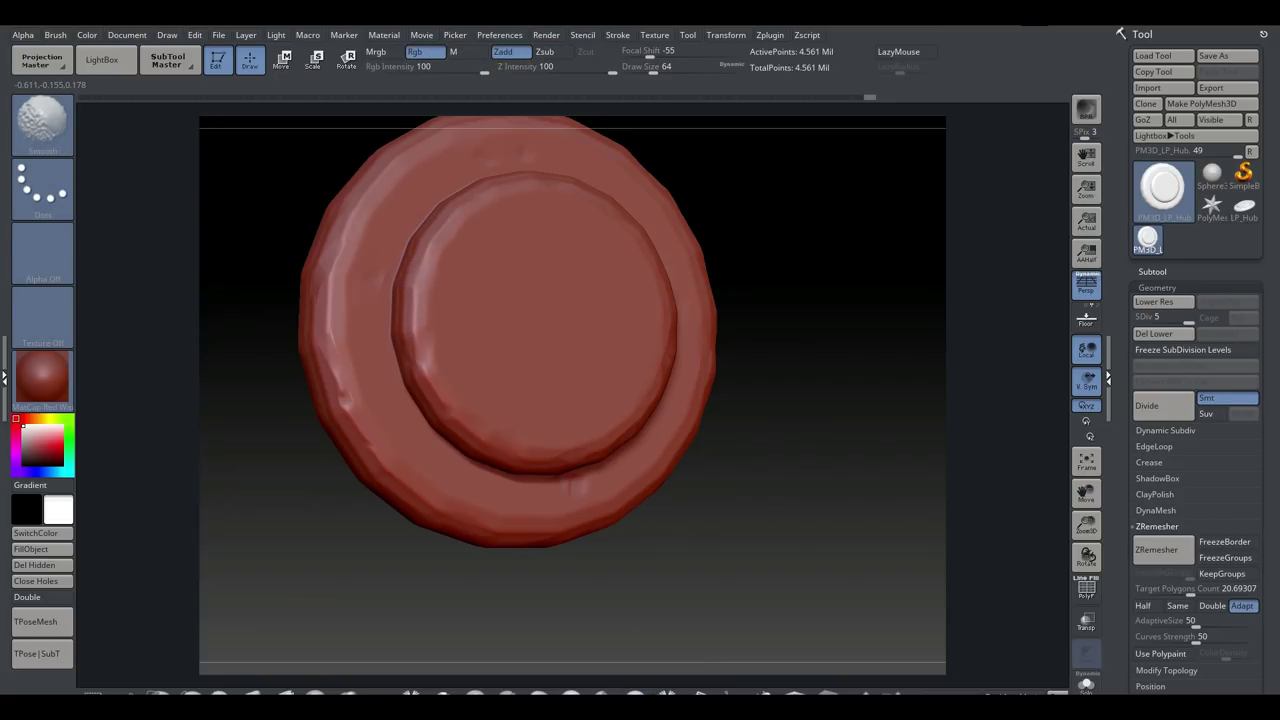
left_click_drag(404, 284, 408, 246, "shift")
left_click_drag(850, 340, 730, 345)
left_click_drag(722, 222, 742, 288, "shift")
left_click_drag(829, 257, 851, 451, "alt")
left_click_drag(711, 386, 775, 475, "shift")
Face the hub straight on and import the AlphaVW image as the brush alpha
left_click_drag(829, 300, 828, 420)
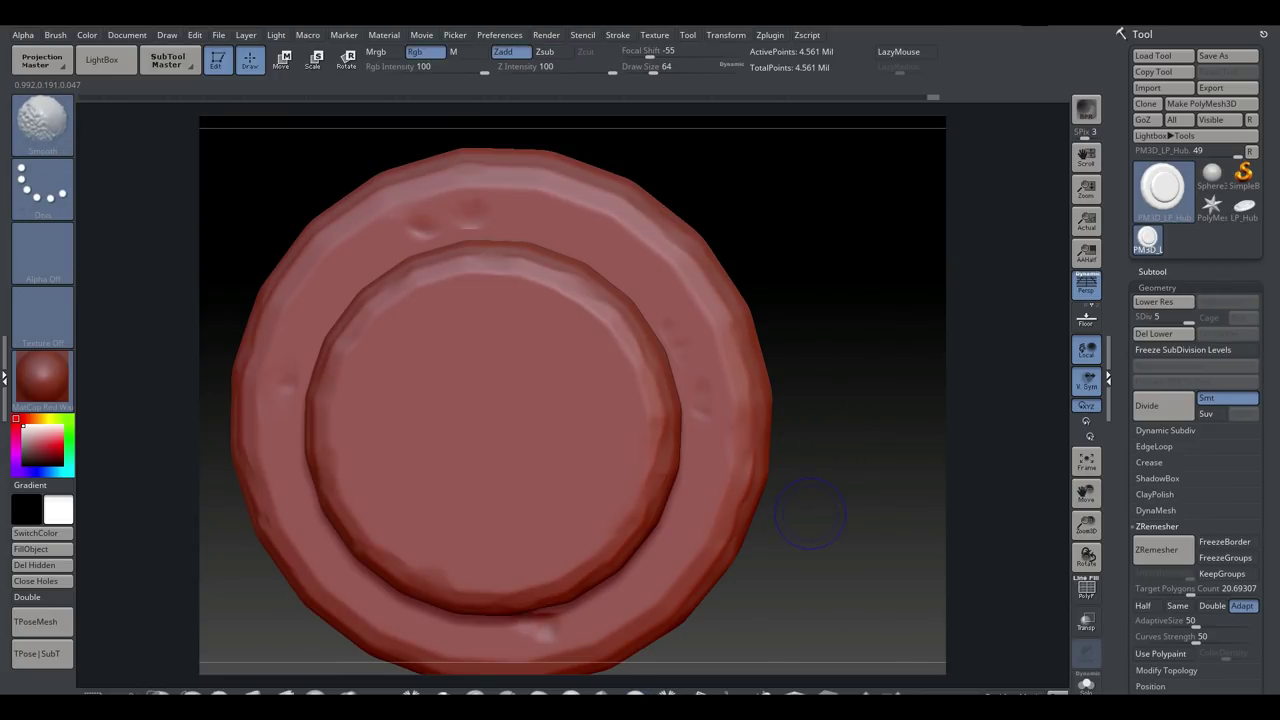
left_click_drag(813, 510, 808, 518, "shift")
key("shift")
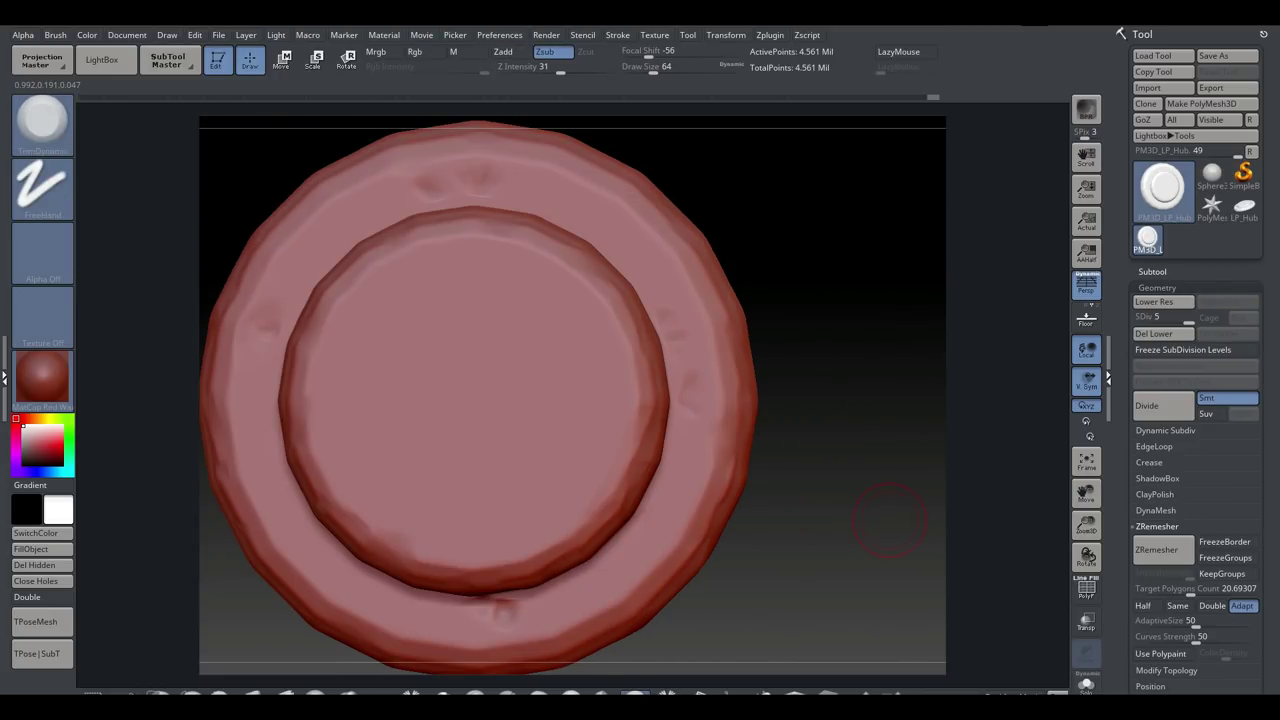
left_click_drag(808, 518, 906, 503, "alt")
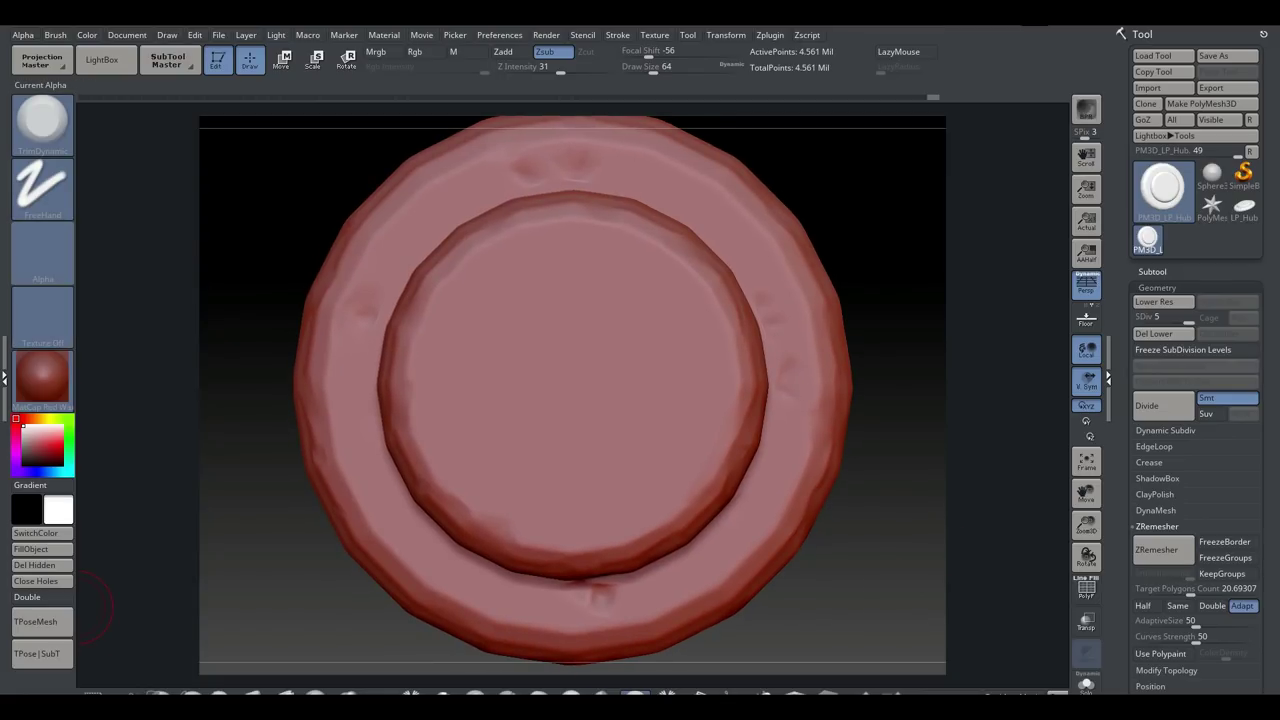
left_click(42, 252)
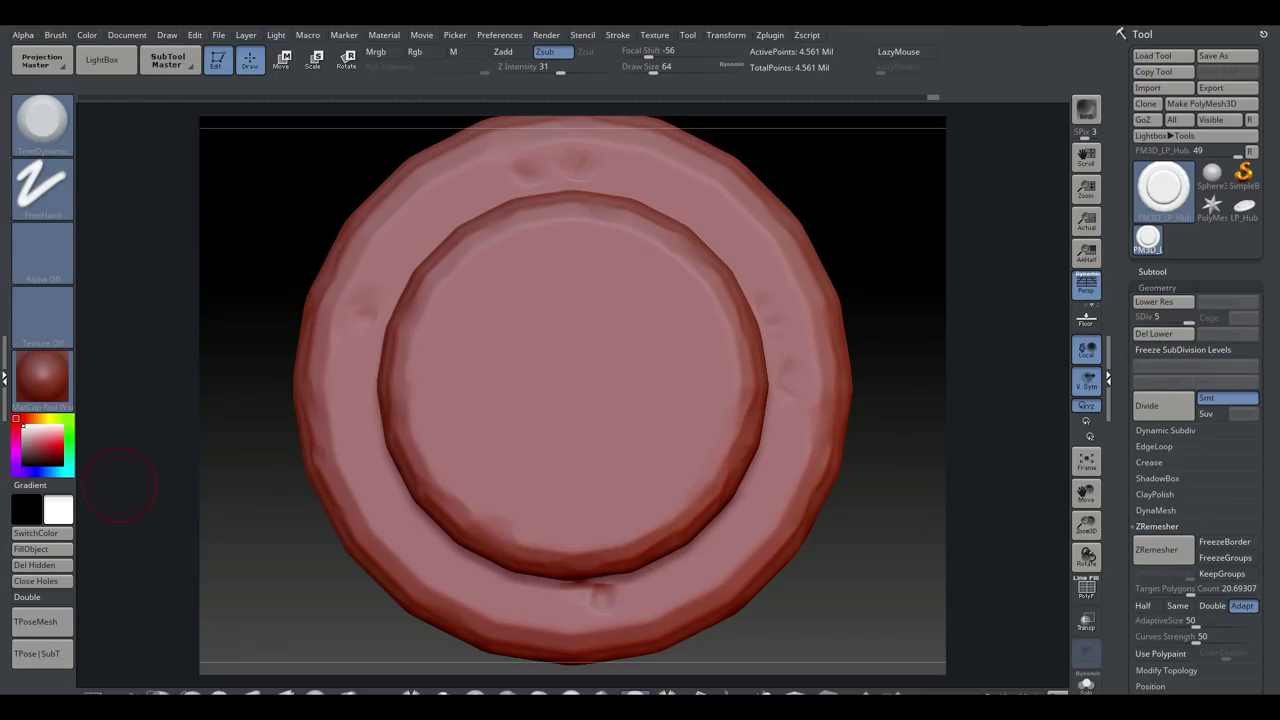
left_click(42, 252)
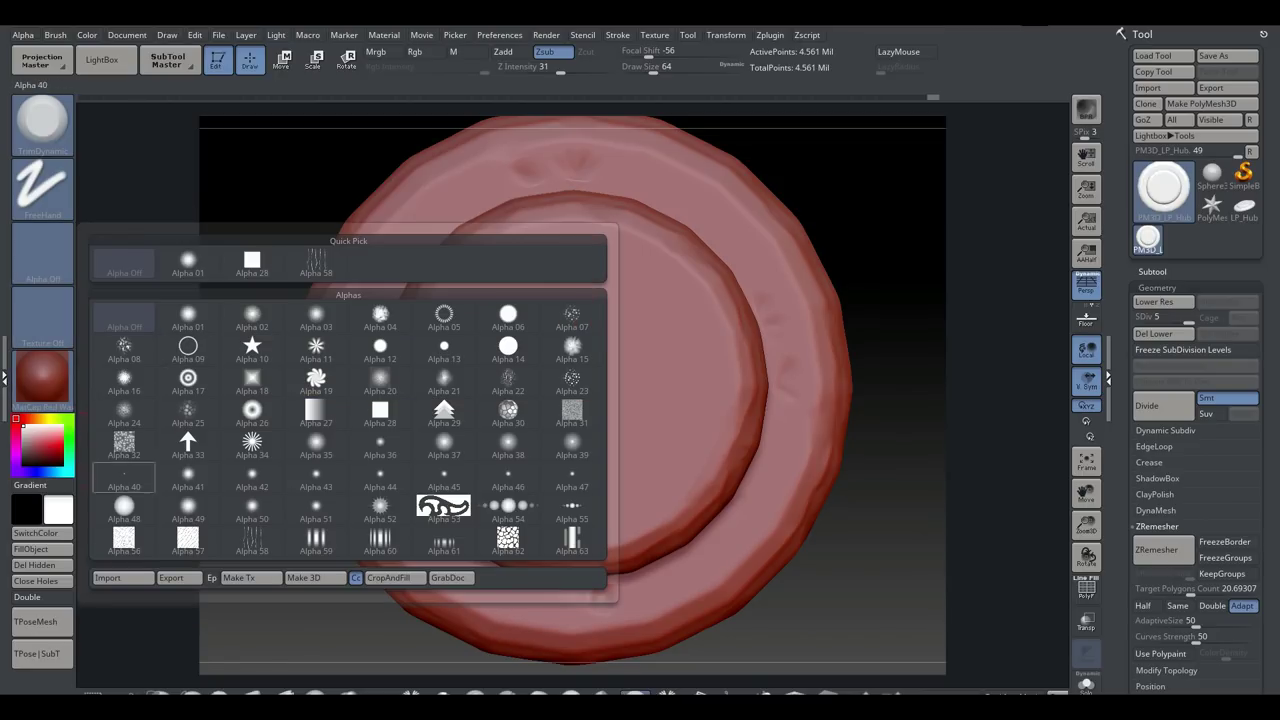
left_click(107, 577)
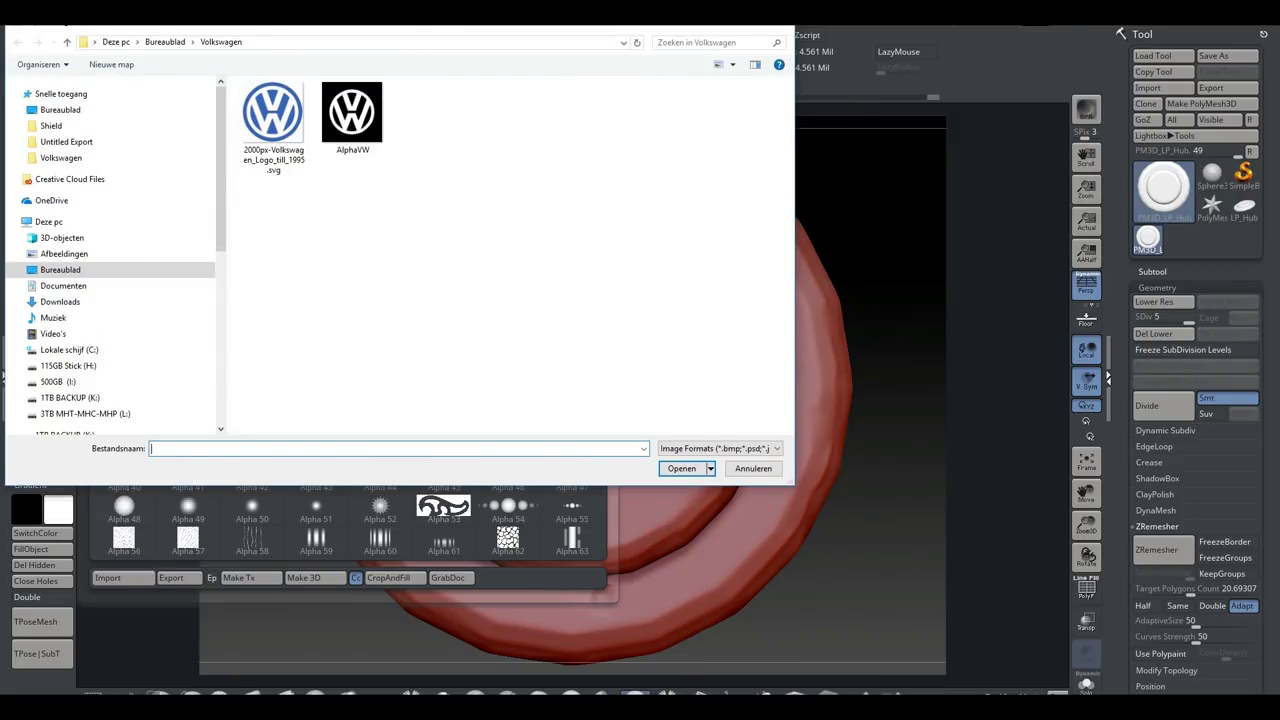
left_click(352, 115)
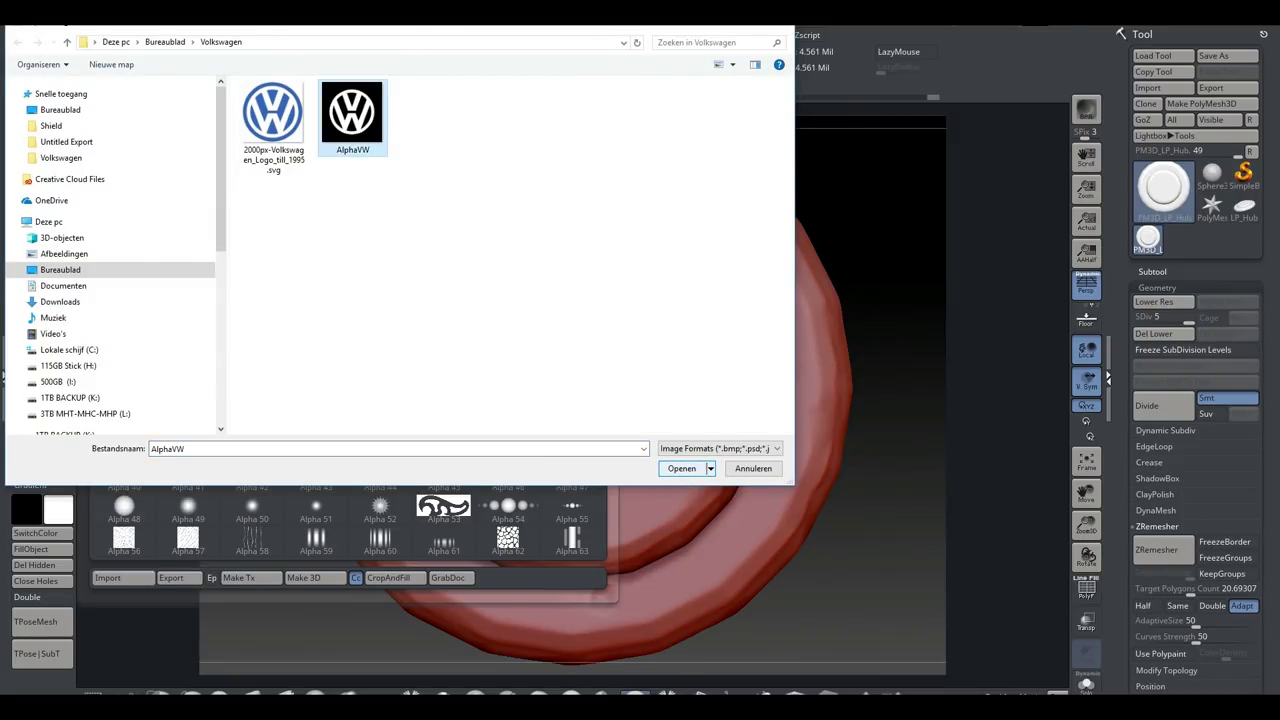
left_click(684, 467)
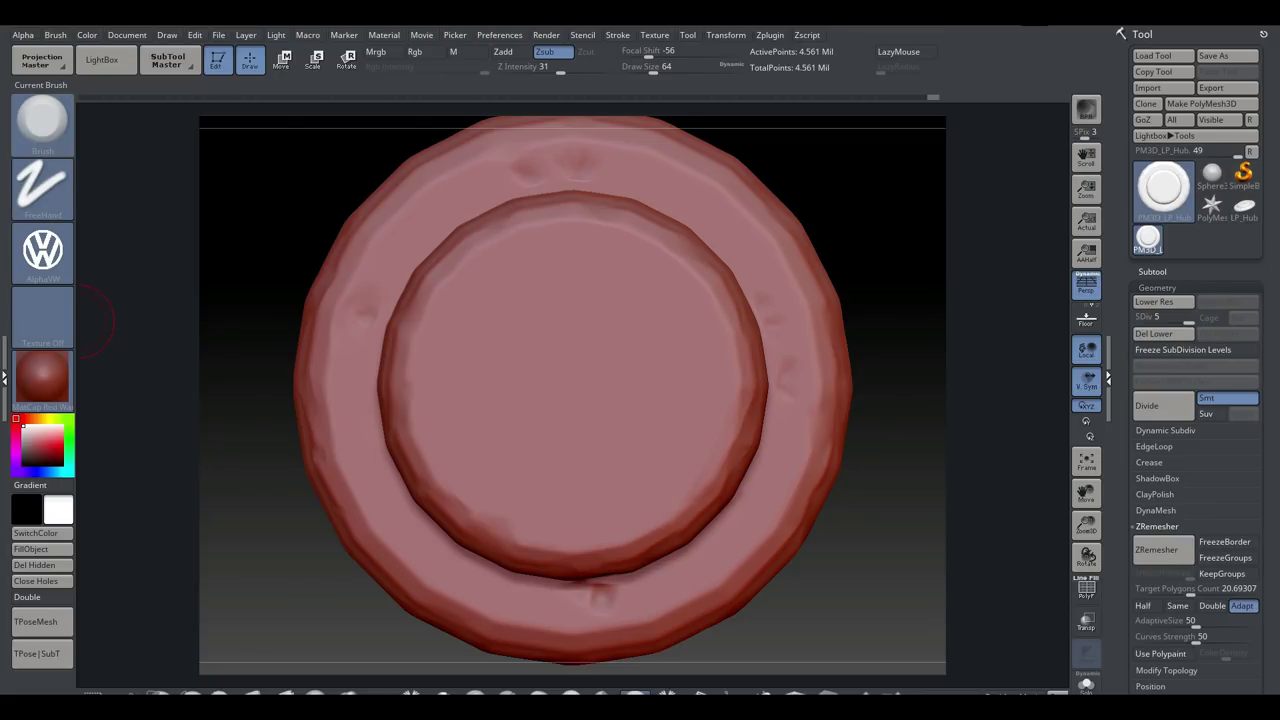
Switch to the Standard brush with the DragRect stroke, the Volkswagen logo alpha, Focal Shift 10 and Z Intensity 44
left_click(42, 120)
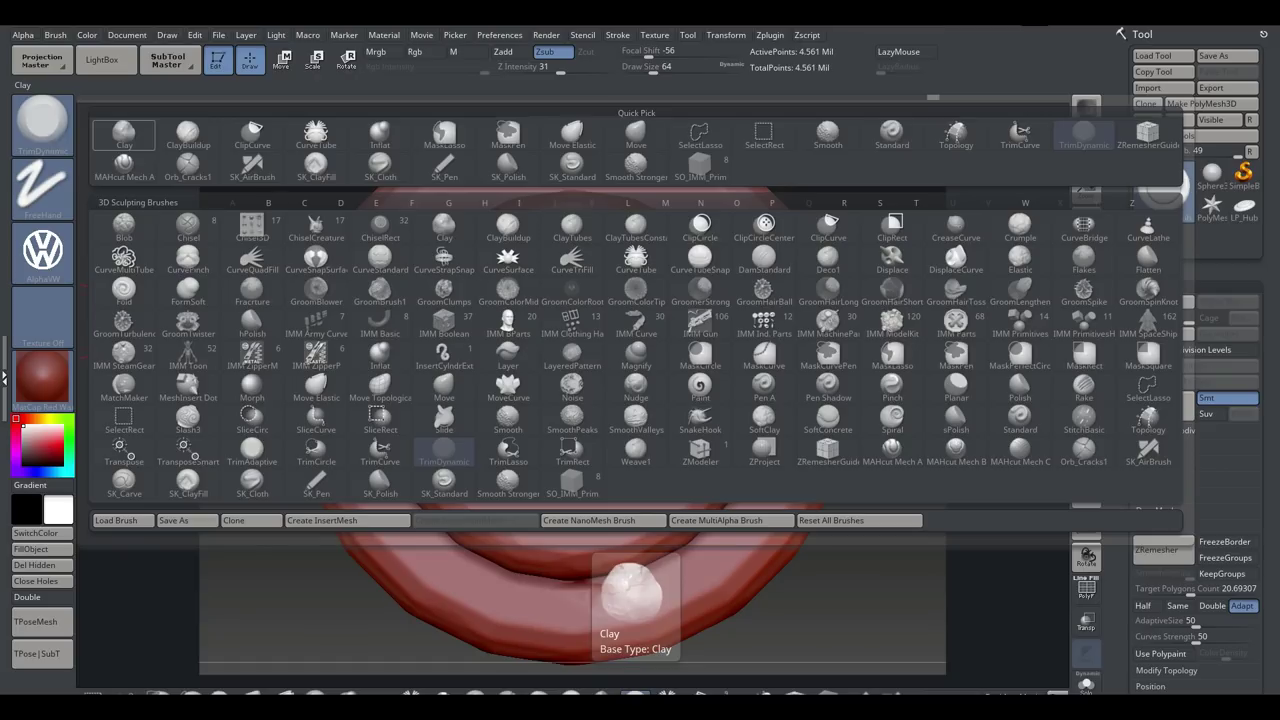
left_click(892, 135)
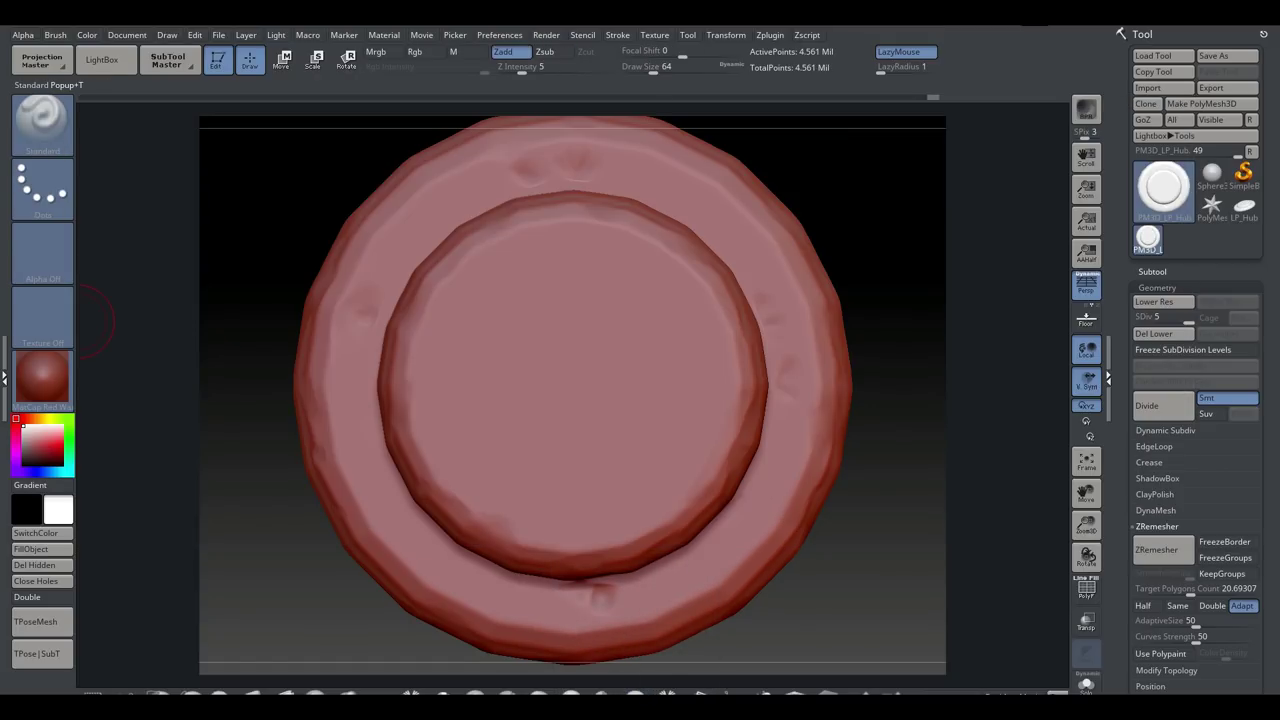
left_click(42, 185)
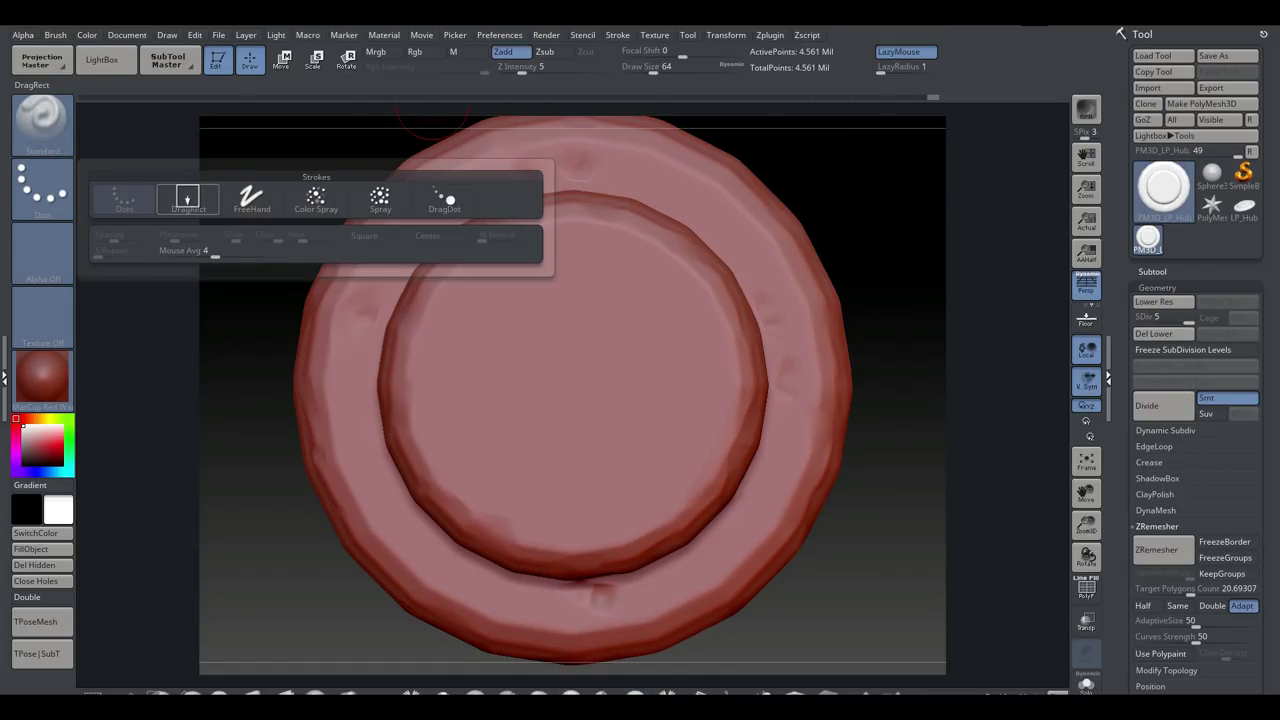
left_click(186, 198)
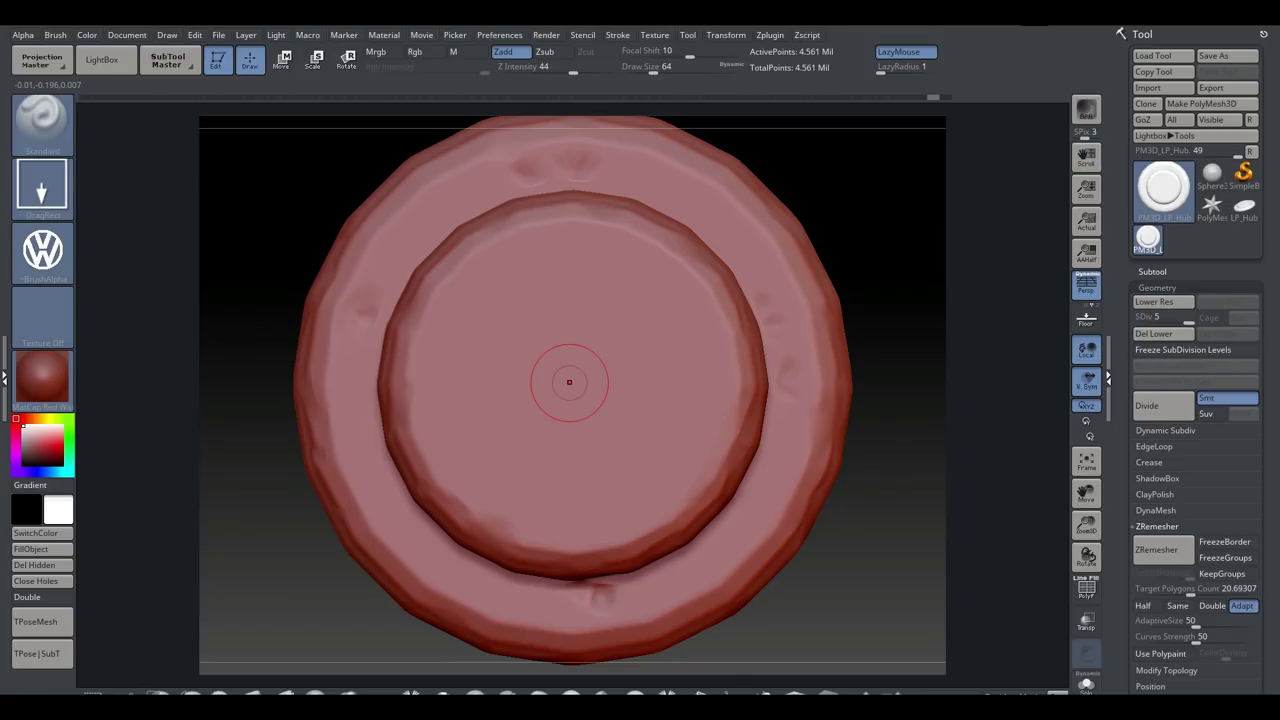
mouse_move(569, 381)
left_mouse_down()
mouse_move(617, 381)
mouse_move(571, 490)
left_mouse_up()
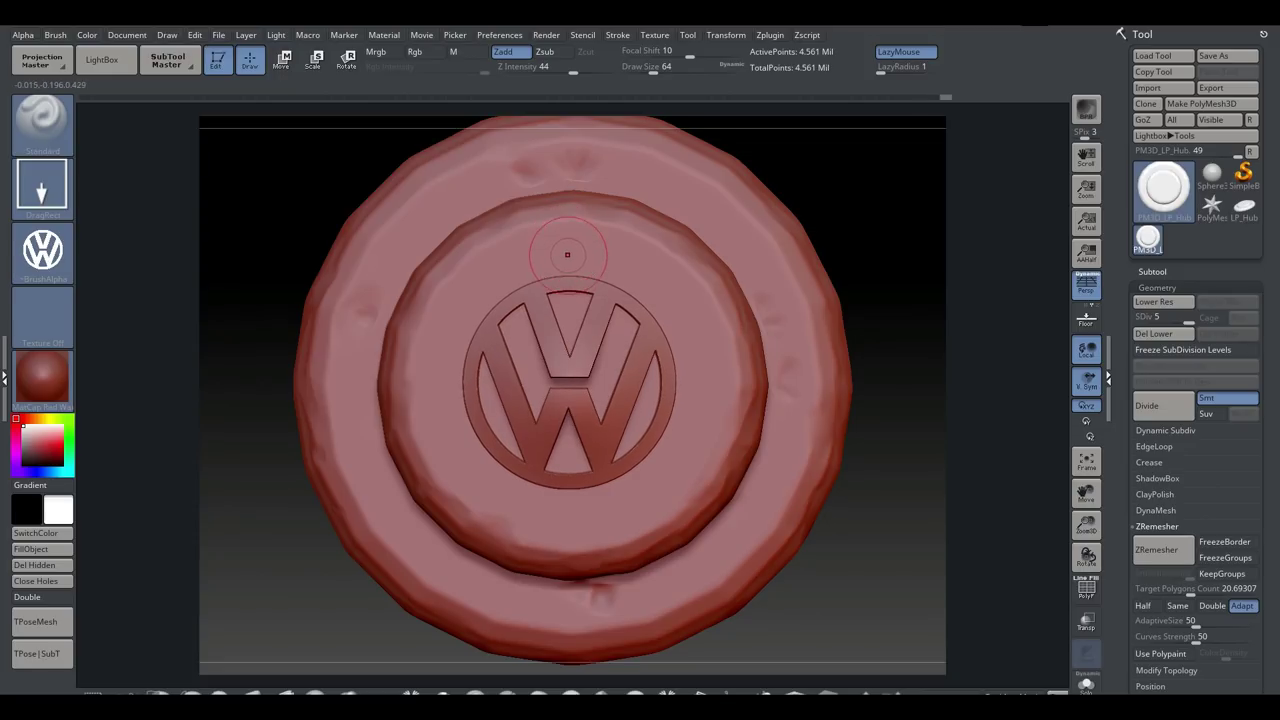
key("ctrl")
key("ctrl+z")
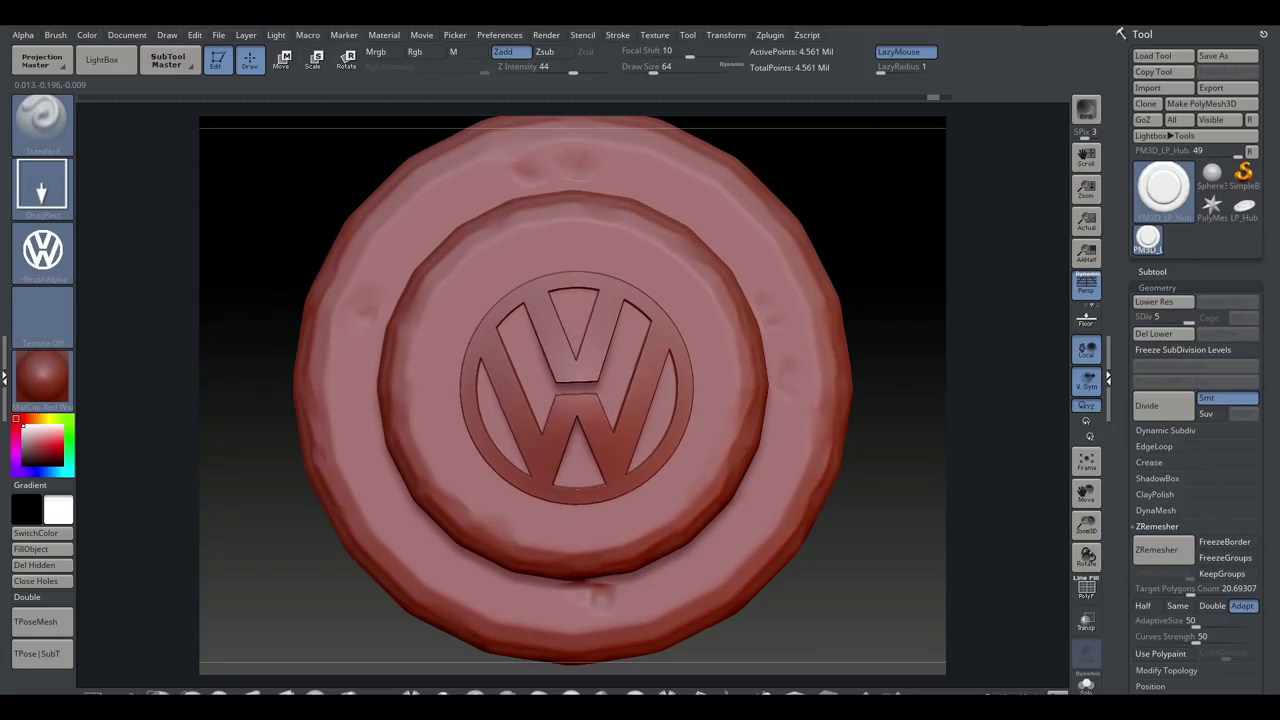
Stamp the Volkswagen logo in the centre of the inner disc, spanning a little over half its width
left_click_drag(568, 518, 576, 549)
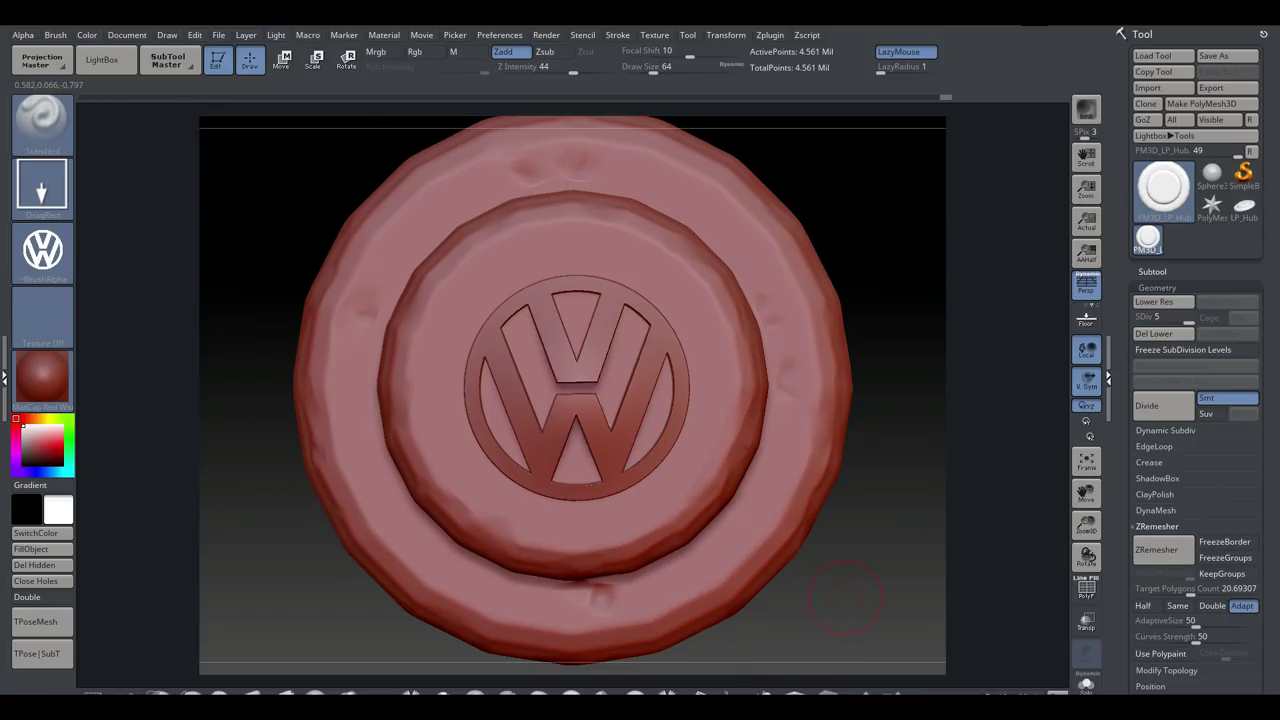
mouse_move(848, 598)
left_mouse_down()
mouse_move(640, 590)
mouse_move(810, 605)
mouse_move(830, 570)
mouse_move(825, 545)
mouse_move(775, 594)
left_mouse_up()
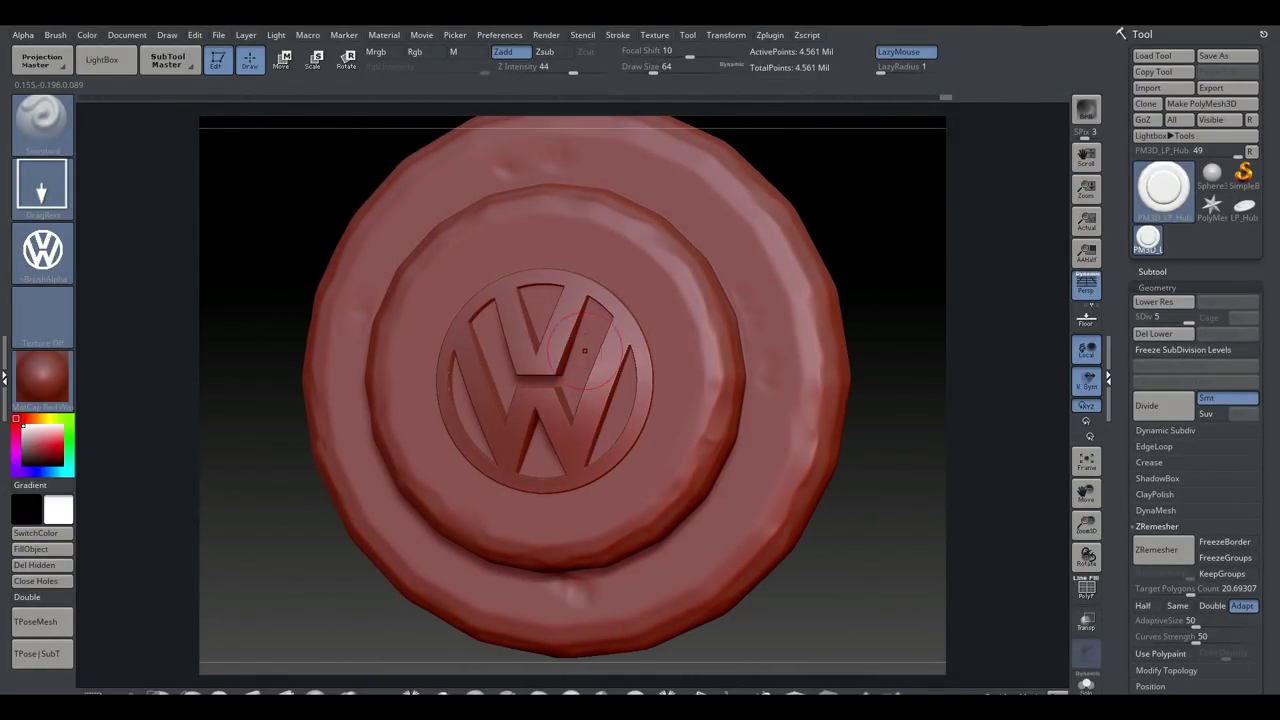
Set the Standard brush's Z Intensity to 6 and soften the edges of the Volkswagen logo with the Smooth brush
type("u6")
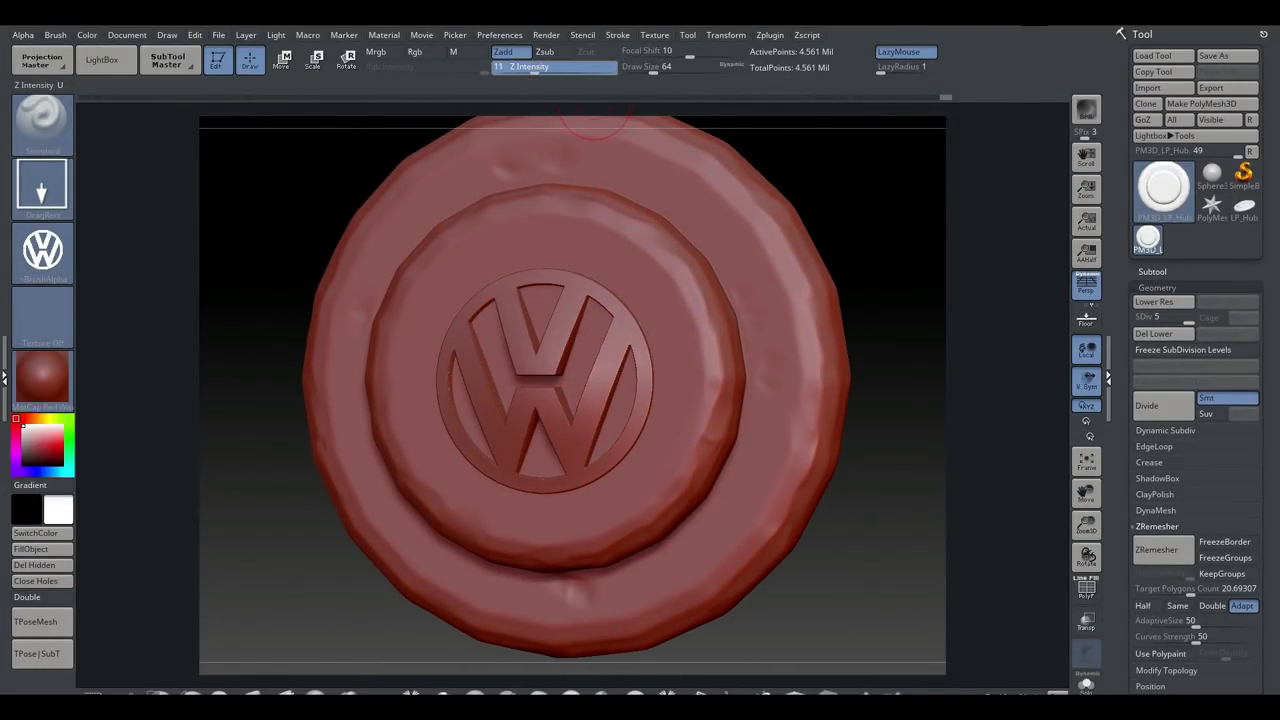
key("Return")
key("shift")
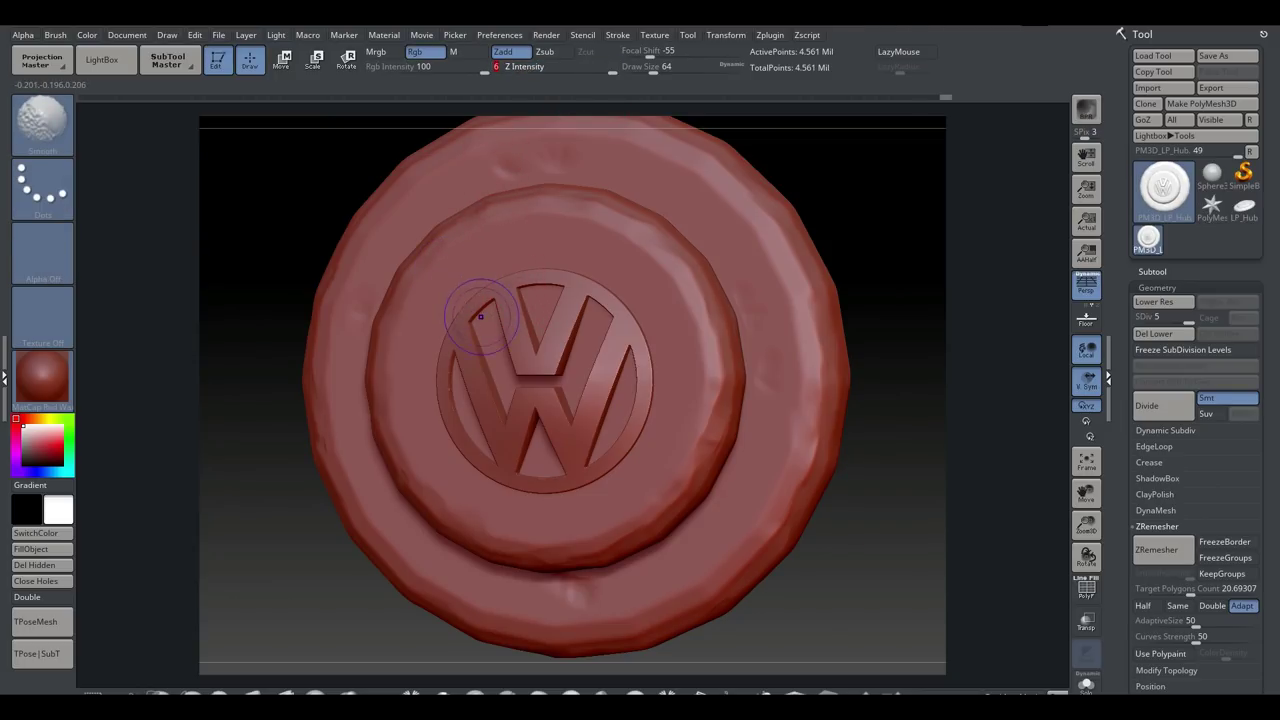
mouse_move(508, 322)
left_mouse_down("shift")
mouse_move(535, 386)
mouse_move(464, 380)
mouse_move(458, 354)
left_mouse_up("shift")
left_click_drag(472, 408, 460, 450, "shift")
mouse_move(593, 463)
left_mouse_down("shift")
mouse_move(612, 434)
mouse_move(621, 356)
left_mouse_up("shift")
left_click_drag(576, 290, 509, 290, "shift")
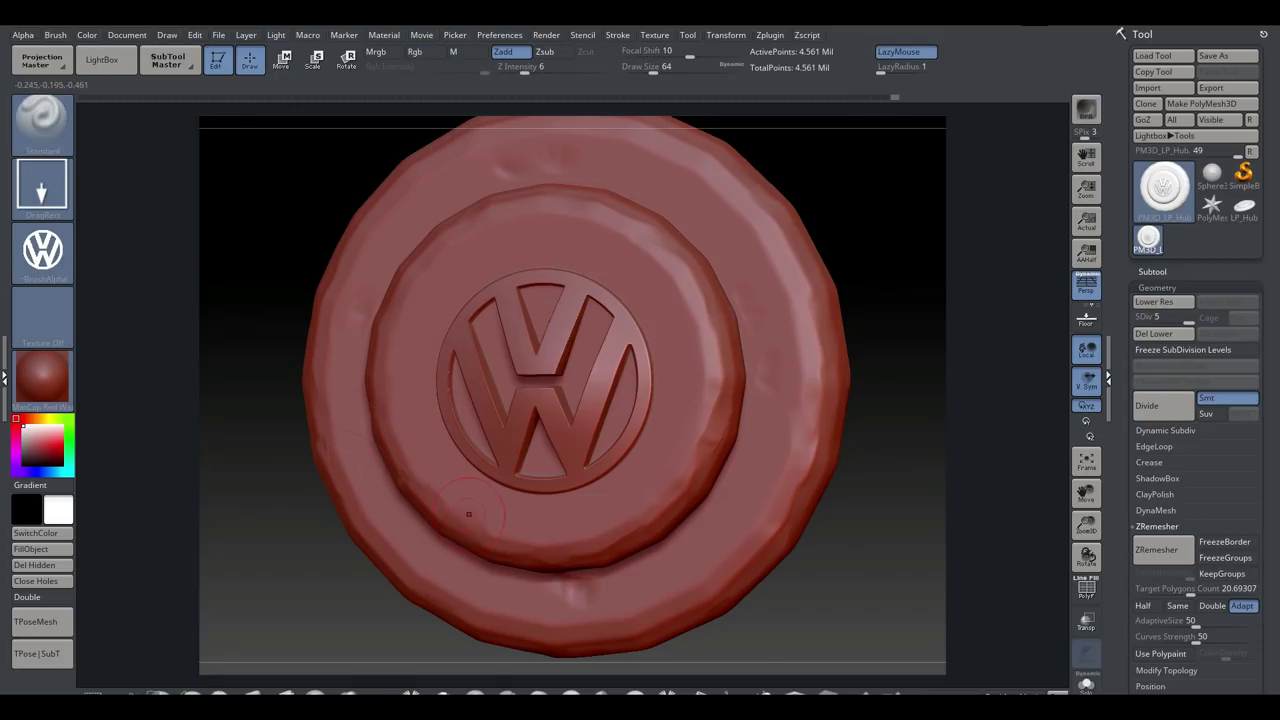
left_click_drag(235, 500, 360, 475)
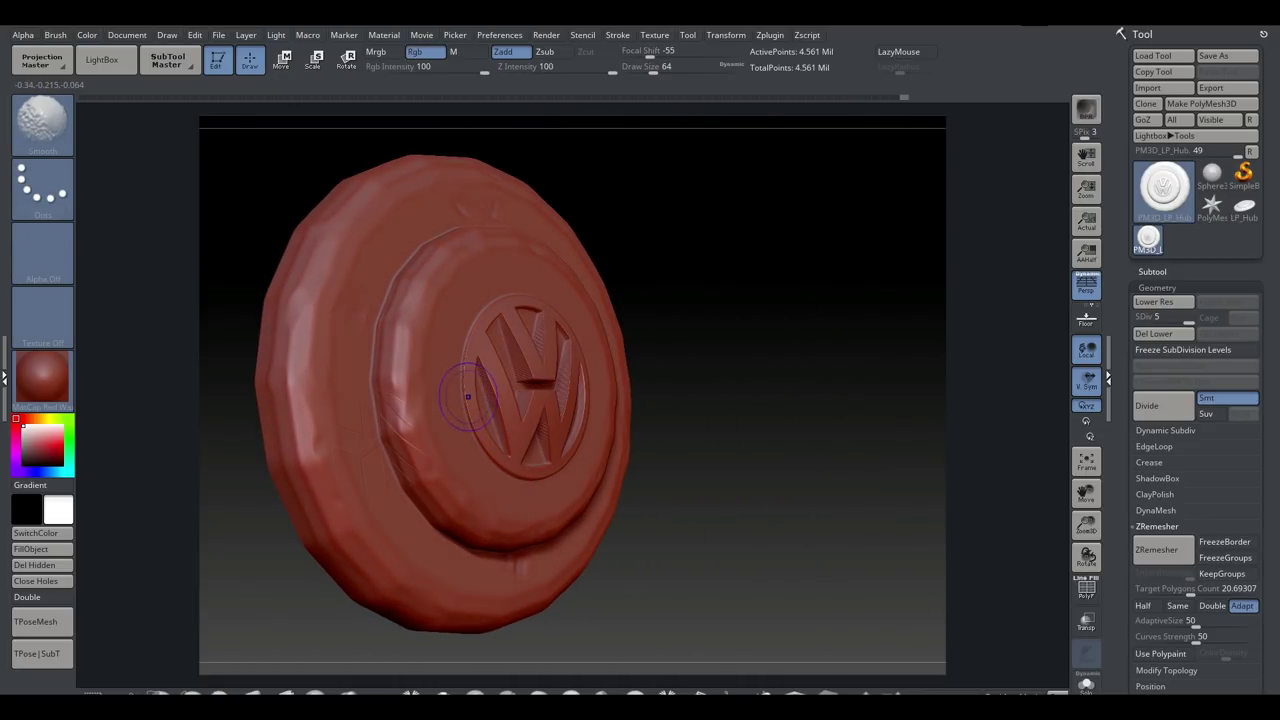
left_click_drag(468, 397, 550, 477, "shift")
mouse_move(740, 480)
left_mouse_down()
mouse_move(760, 470)
mouse_move(640, 490)
left_mouse_up()
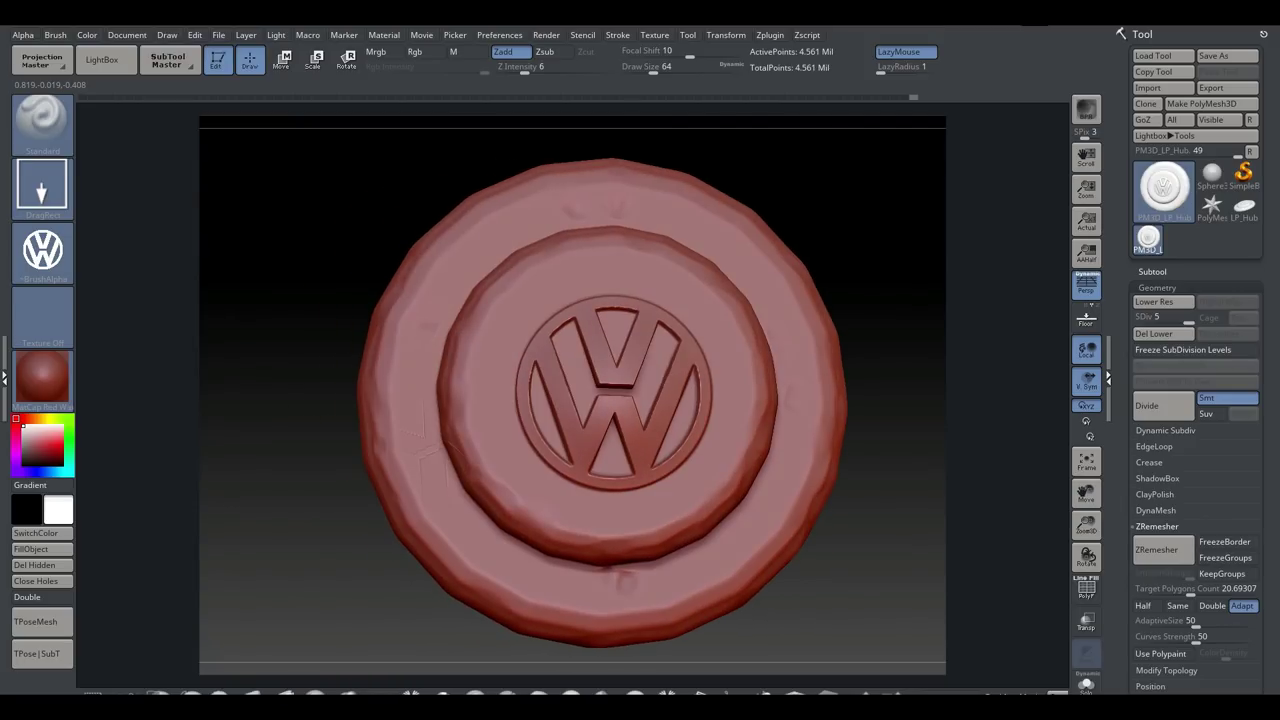
Pick the TrimDynamic brush and chip worn spots into the strokes and recesses of the Volkswagen logo
left_click(40, 118)
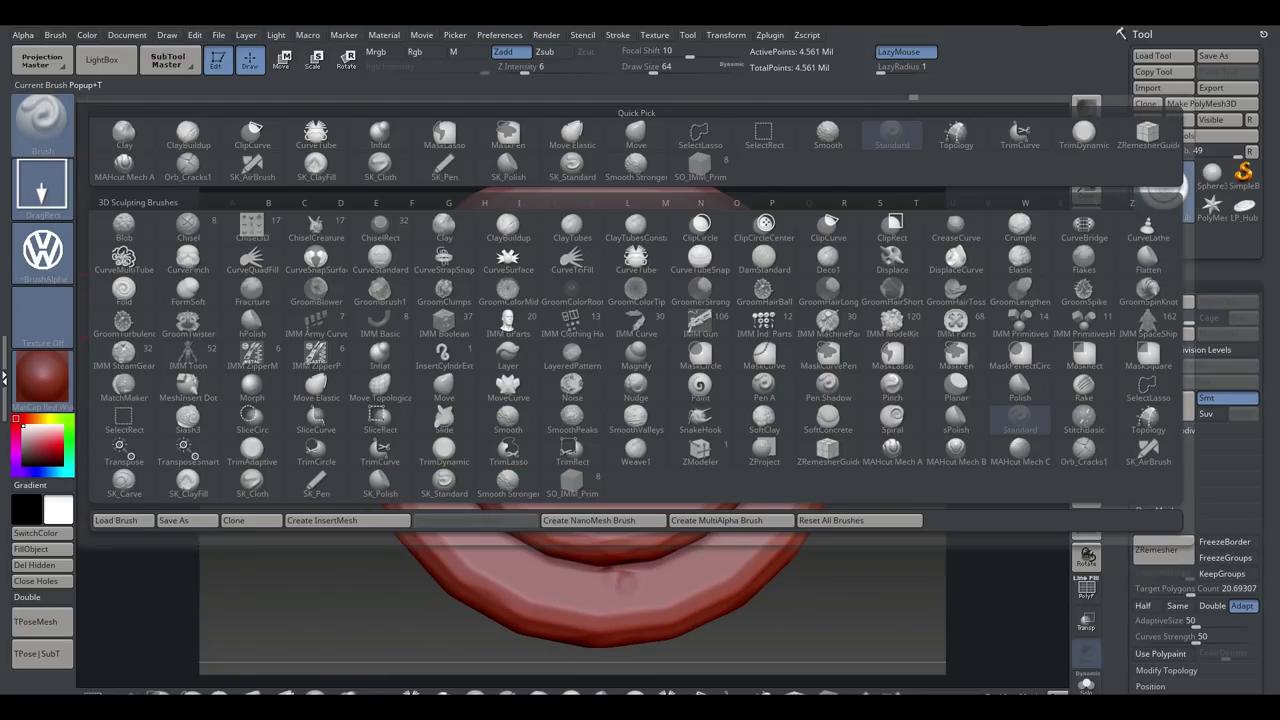
left_click(1084, 134)
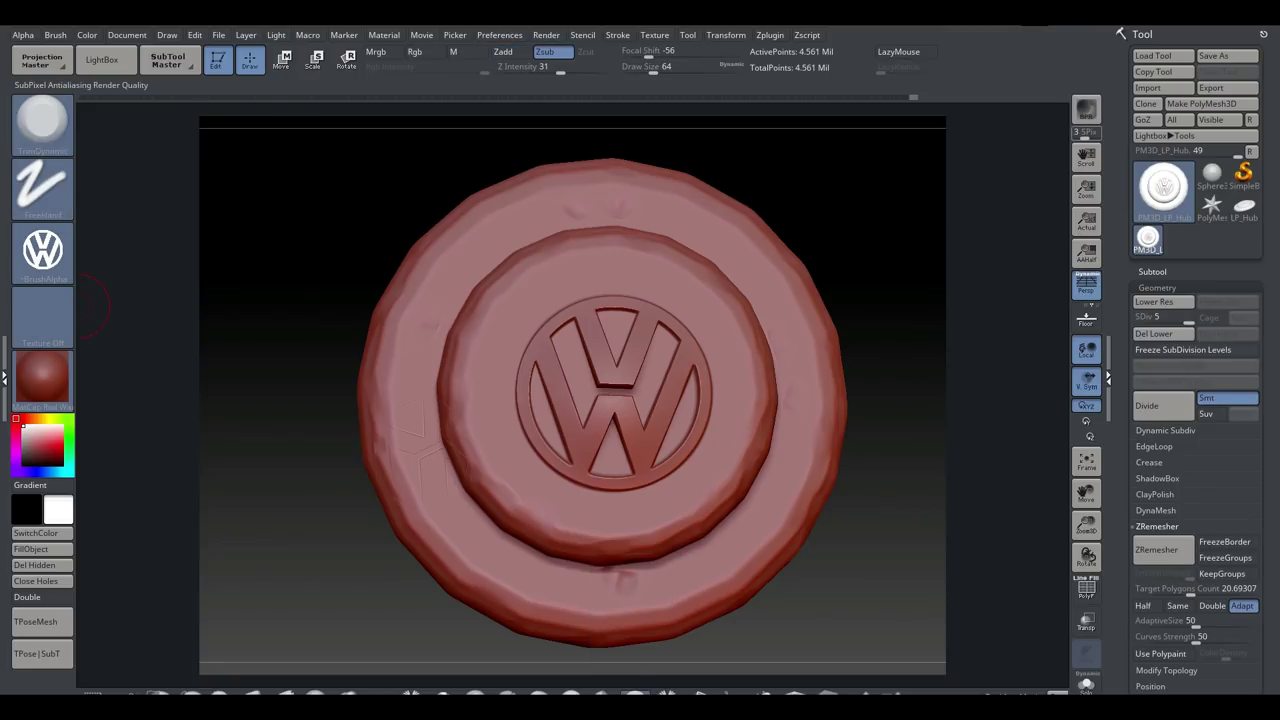
mouse_move(880, 350)
left_mouse_down("alt")
mouse_move(878, 363)
mouse_move(829, 368)
left_mouse_up("alt")
left_click_drag(880, 500, 749, 541)
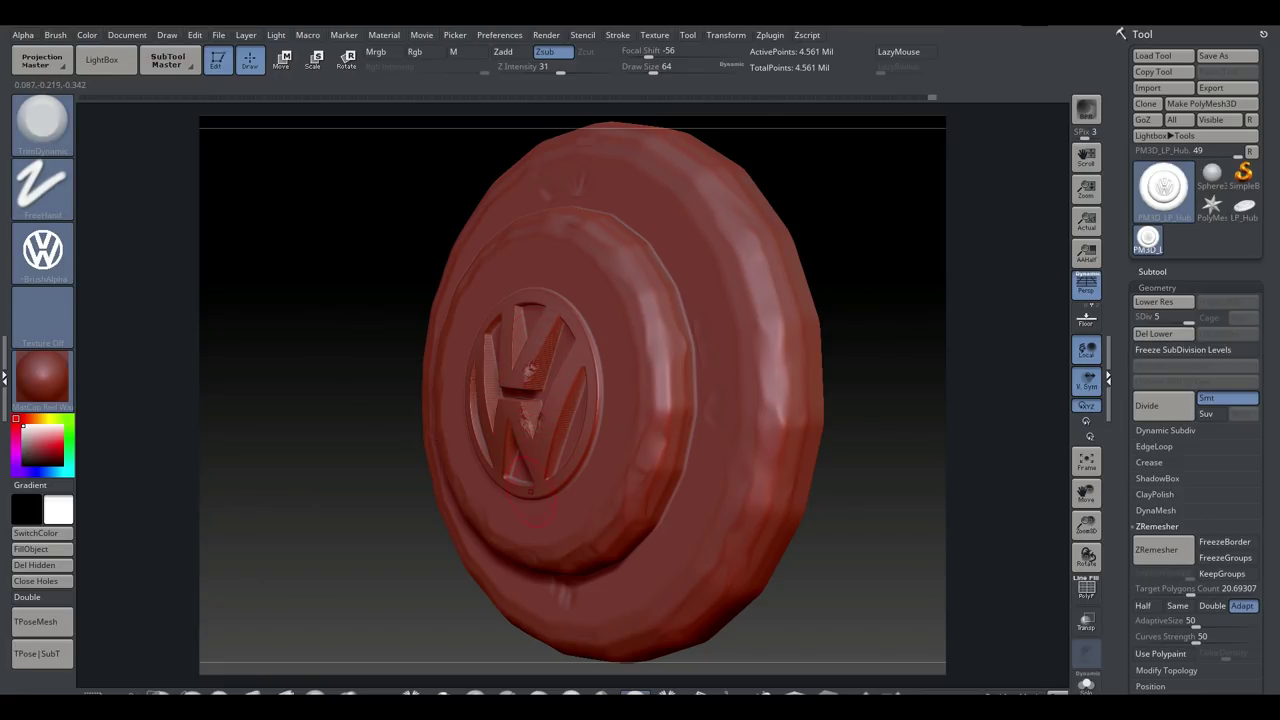
mouse_move(345, 420)
left_mouse_down()
mouse_move(330, 415)
mouse_move(459, 411)
mouse_move(459, 381)
left_mouse_up()
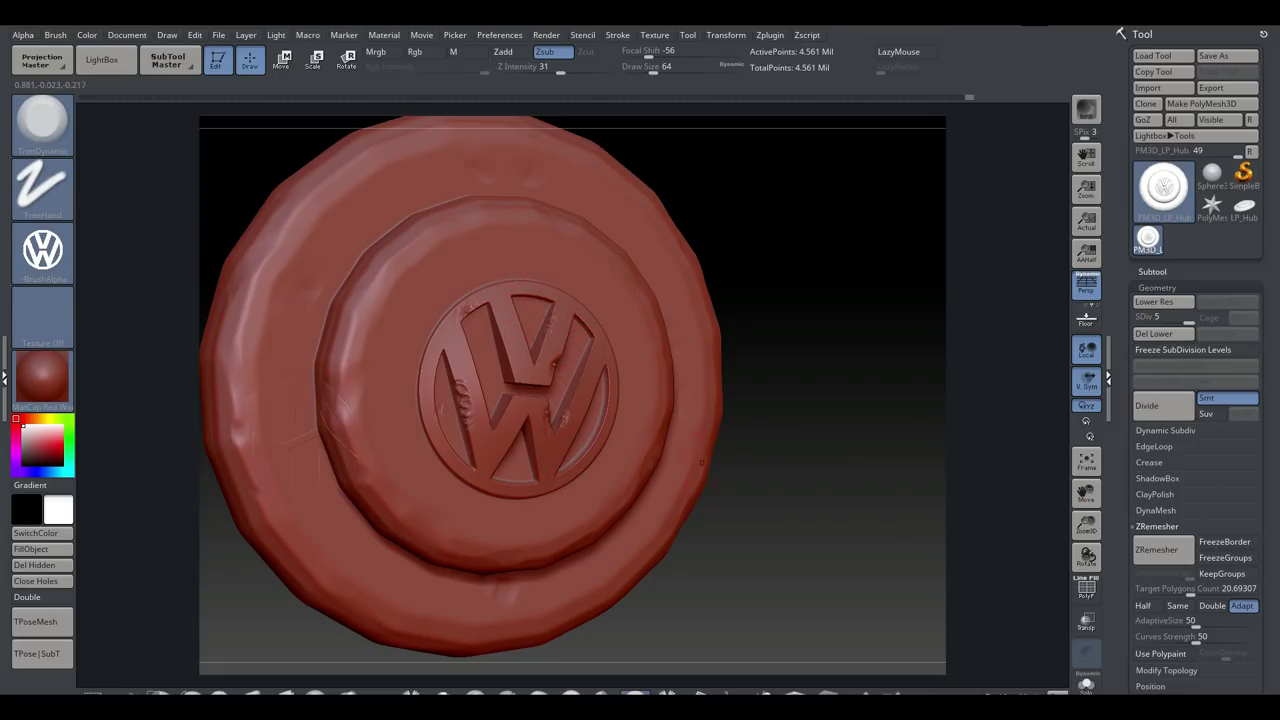
mouse_move(745, 560)
left_mouse_down("alt")
mouse_move(705, 548)
mouse_move(808, 558)
mouse_move(777, 554)
mouse_move(766, 576)
mouse_move(878, 615)
left_mouse_up("alt")
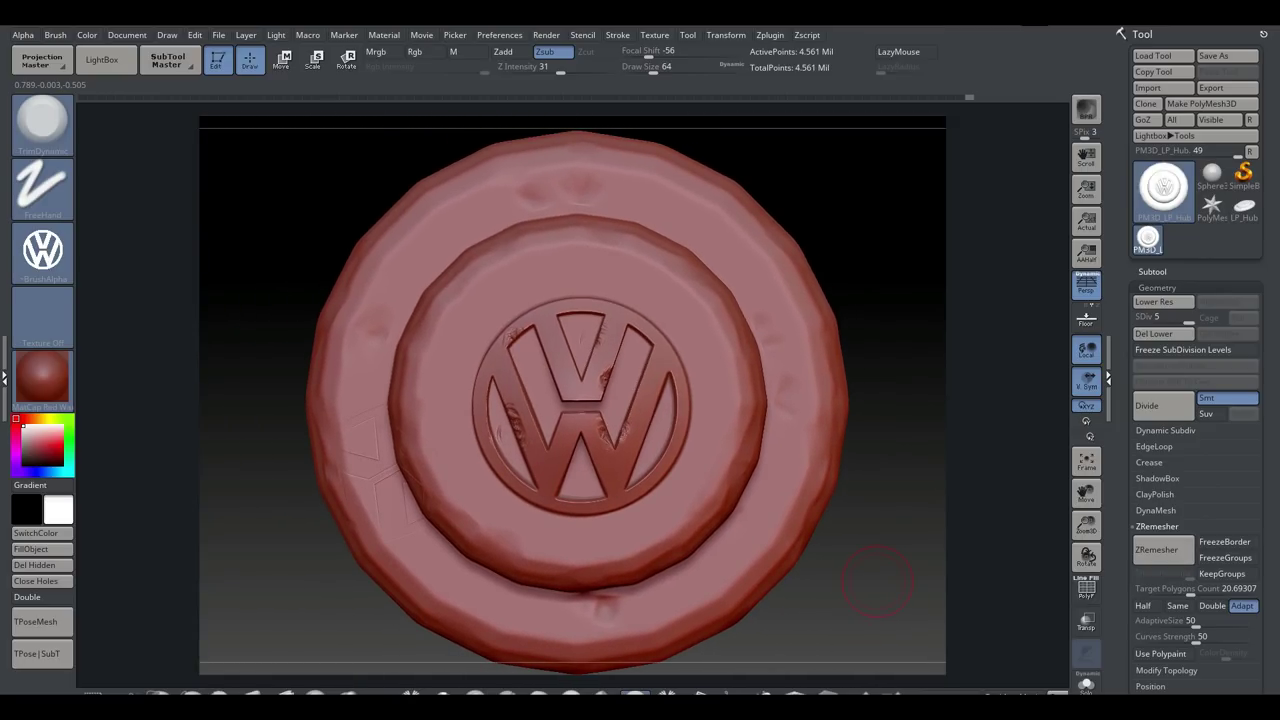
Add the Noise34 surface noise preset from the NoiseMakers library to the whole hub
left_click_drag(888, 590, 889, 530, "alt")
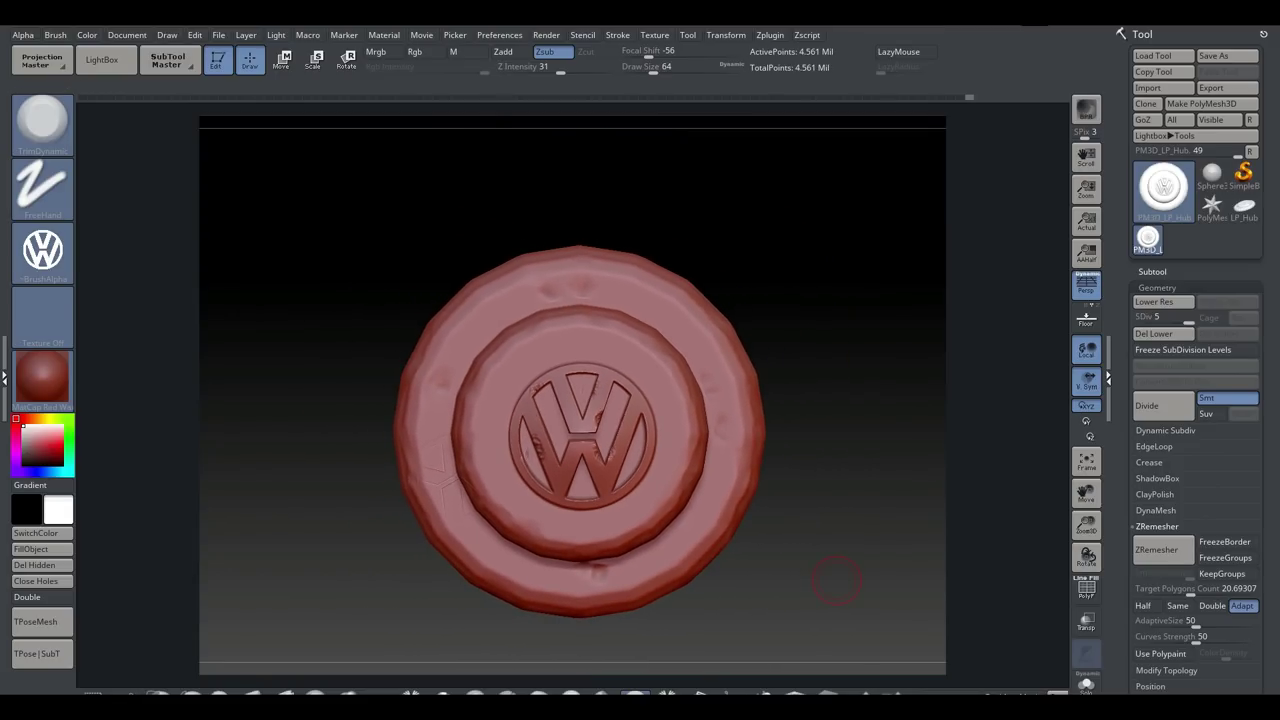
left_click_drag(822, 574, 804, 553, "alt")
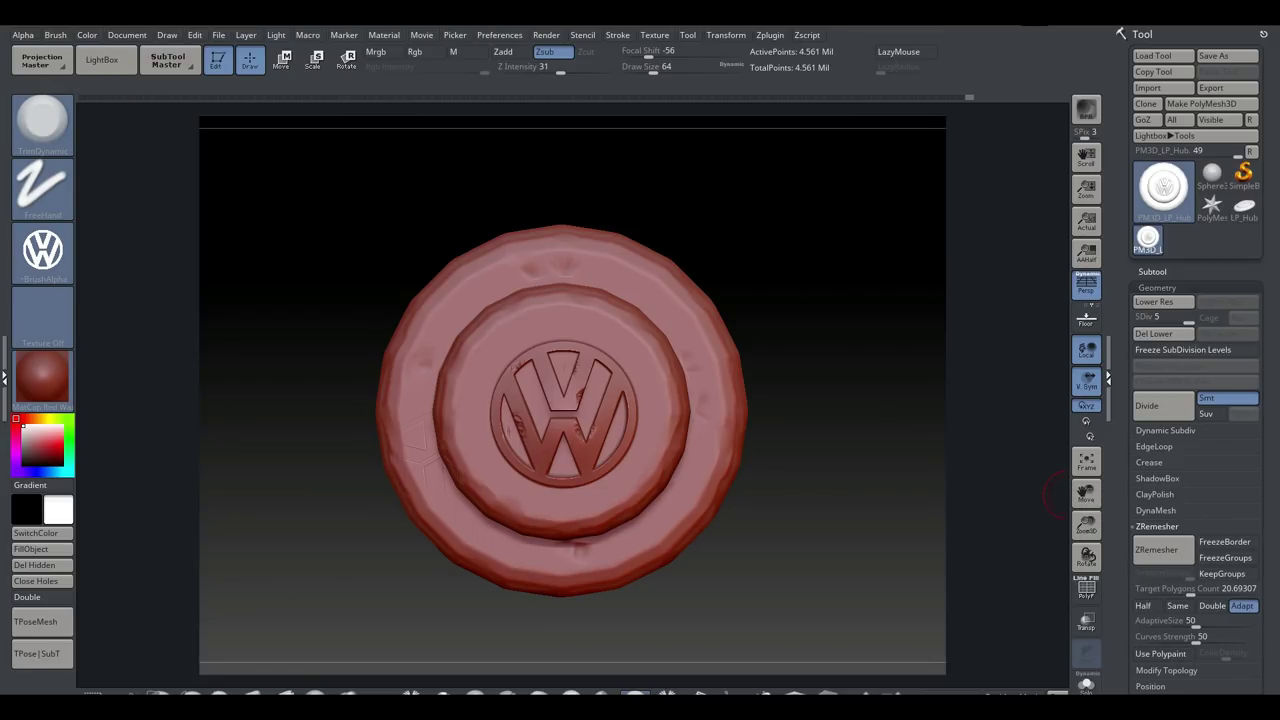
scroll(1196, 360, "down", 6)
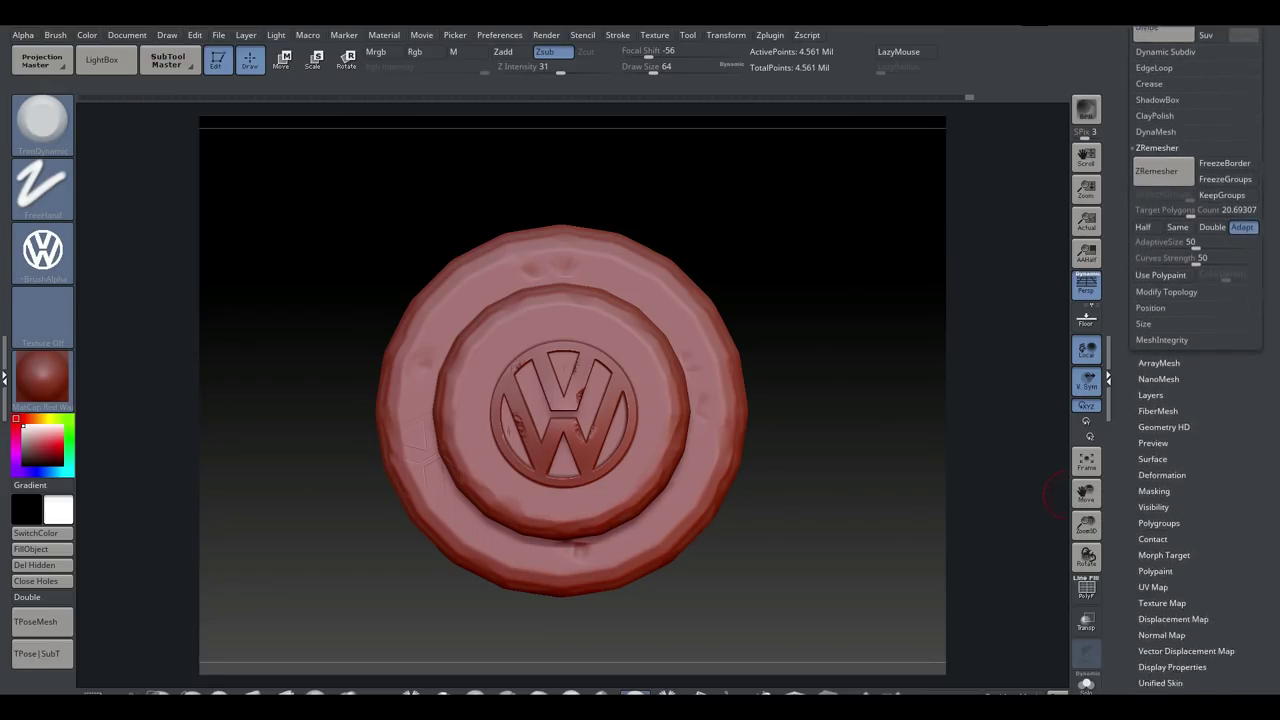
scroll(1196, 360, "down", 2)
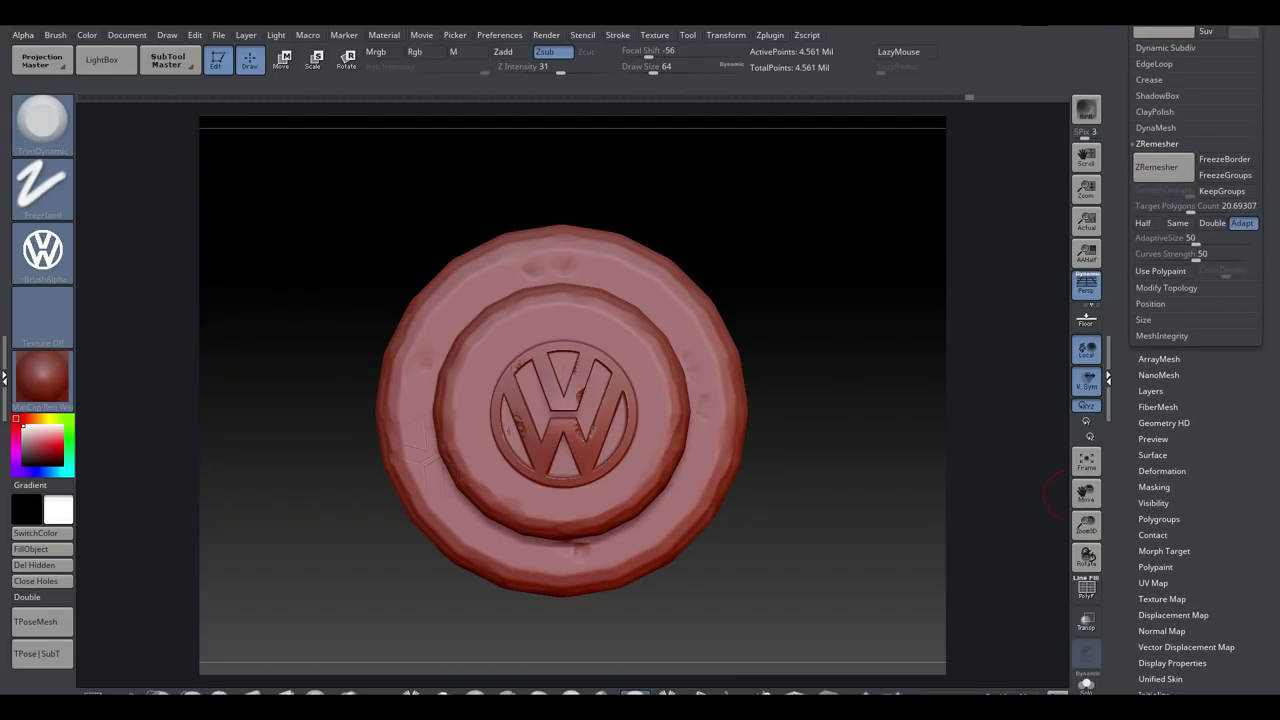
left_click(1152, 455)
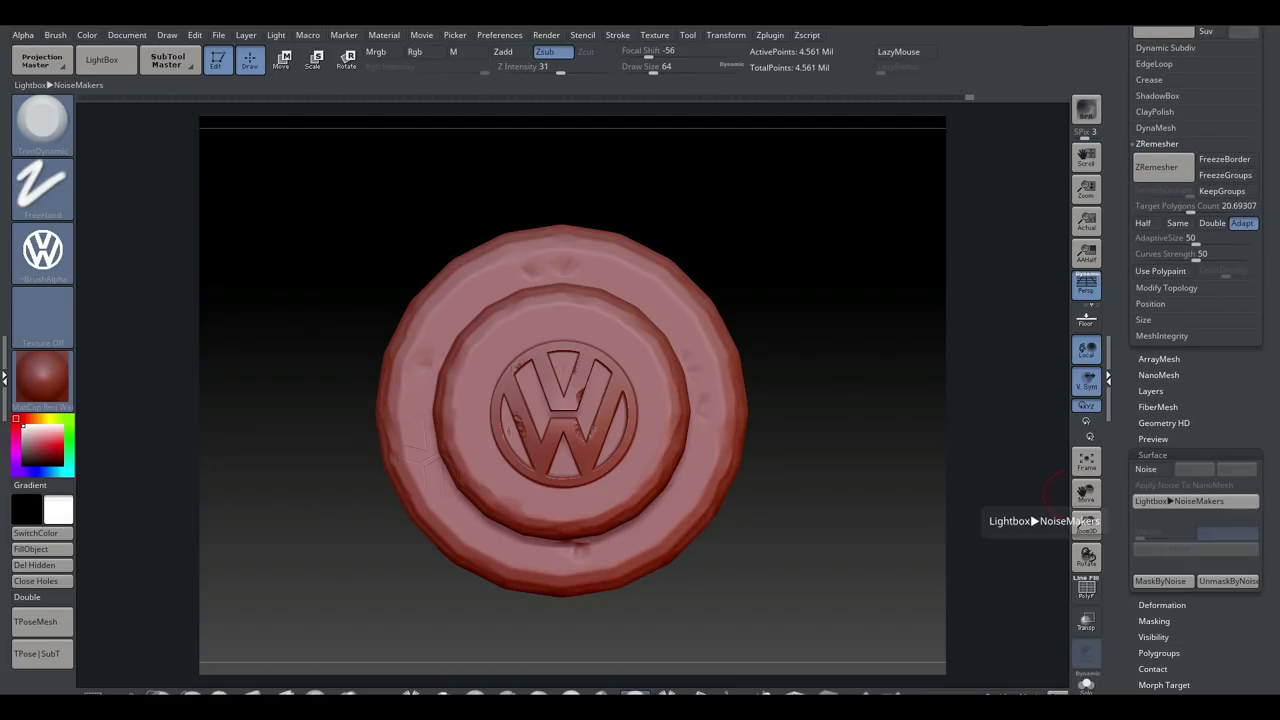
left_click(1180, 501)
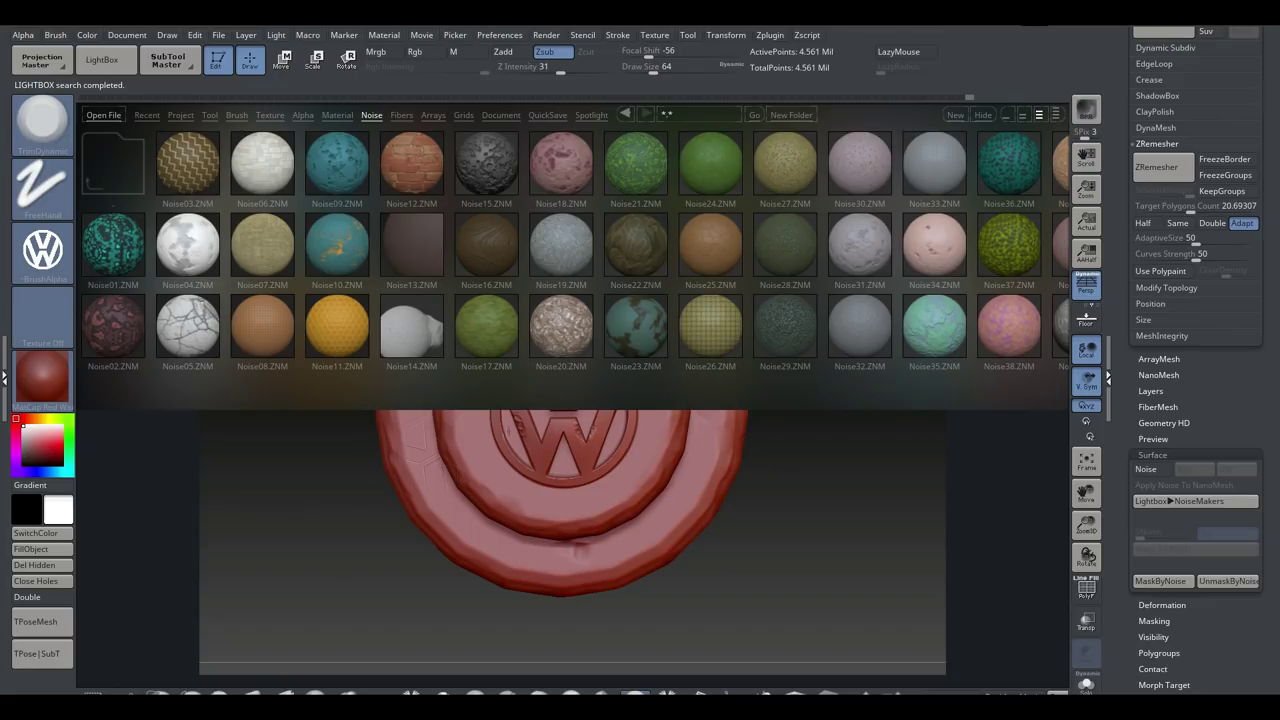
double_click(934, 243)
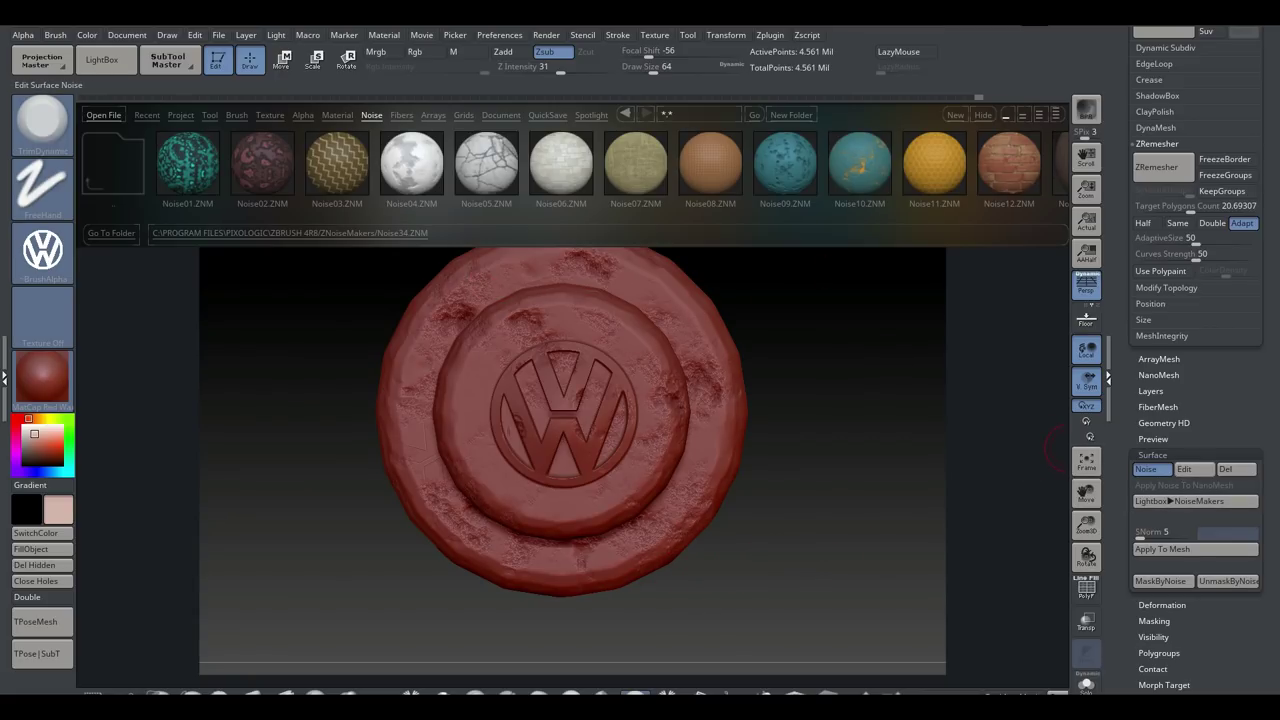
Edit the hub's surface noise, setting Strength to 0.03187, Mix Basic Noise to 0.40804 and Strength By Mask to 0.41954
left_click(1184, 469)
left_click(1140, 304)
left_click_drag(1122, 307, 1154, 307)
type(".00237")
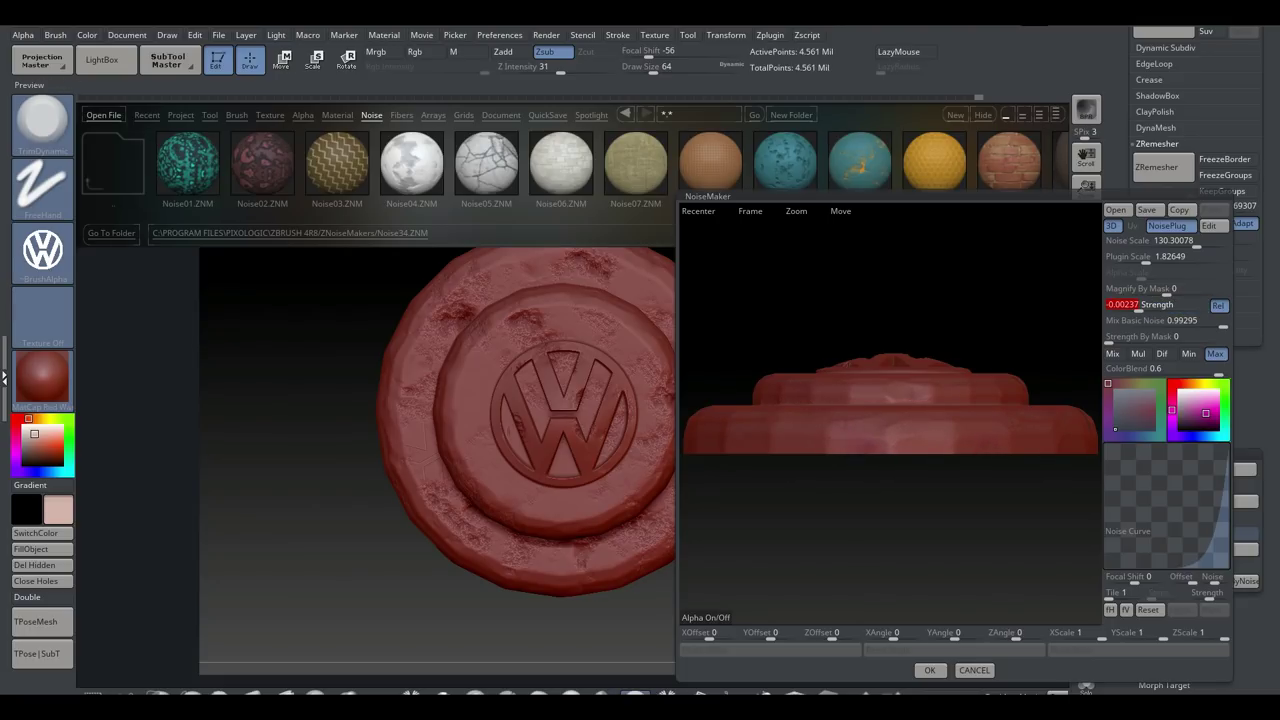
left_click_drag(1167, 291, 1147, 291)
left_click_drag(890, 330, 900, 480)
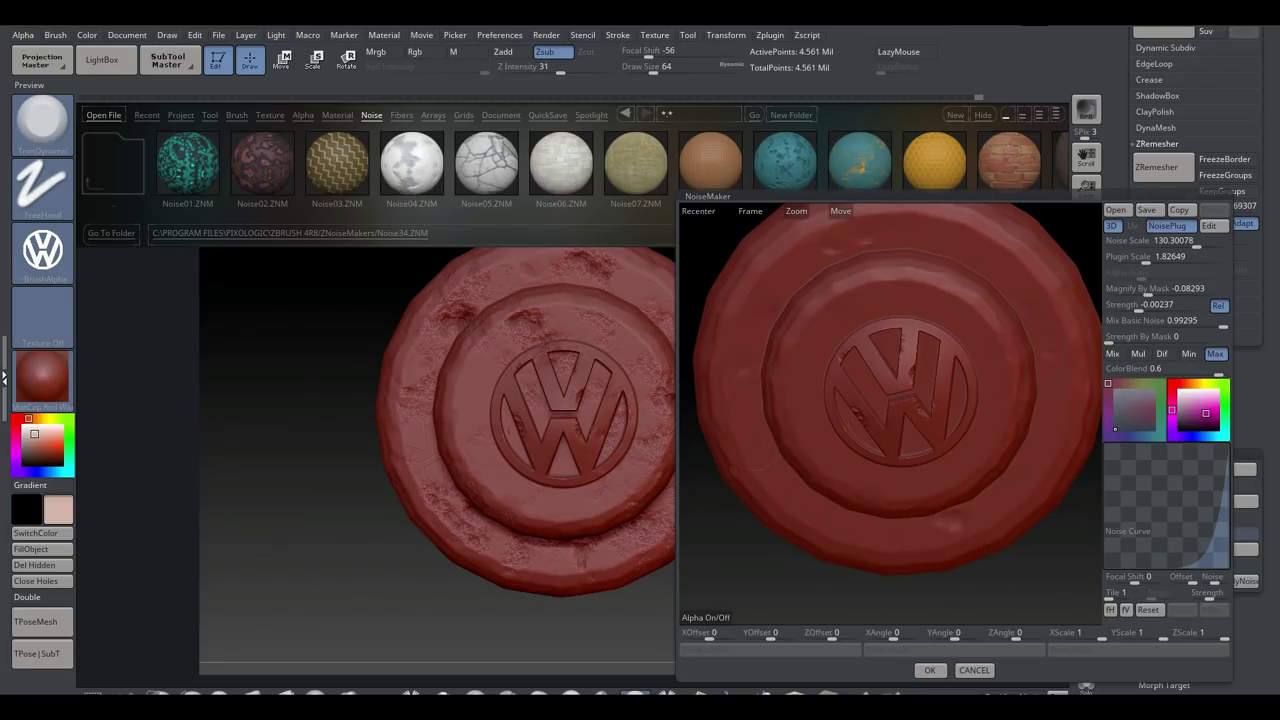
left_click(1158, 338)
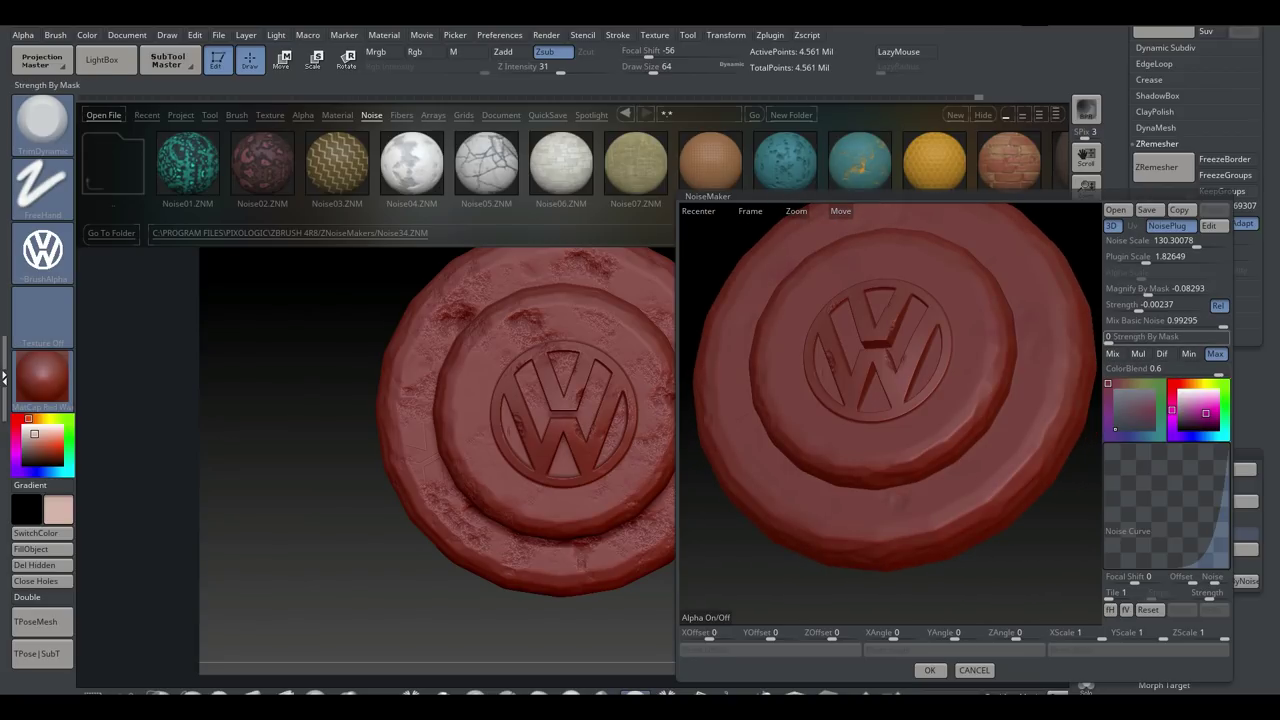
left_click_drag(1109, 338, 1141, 304)
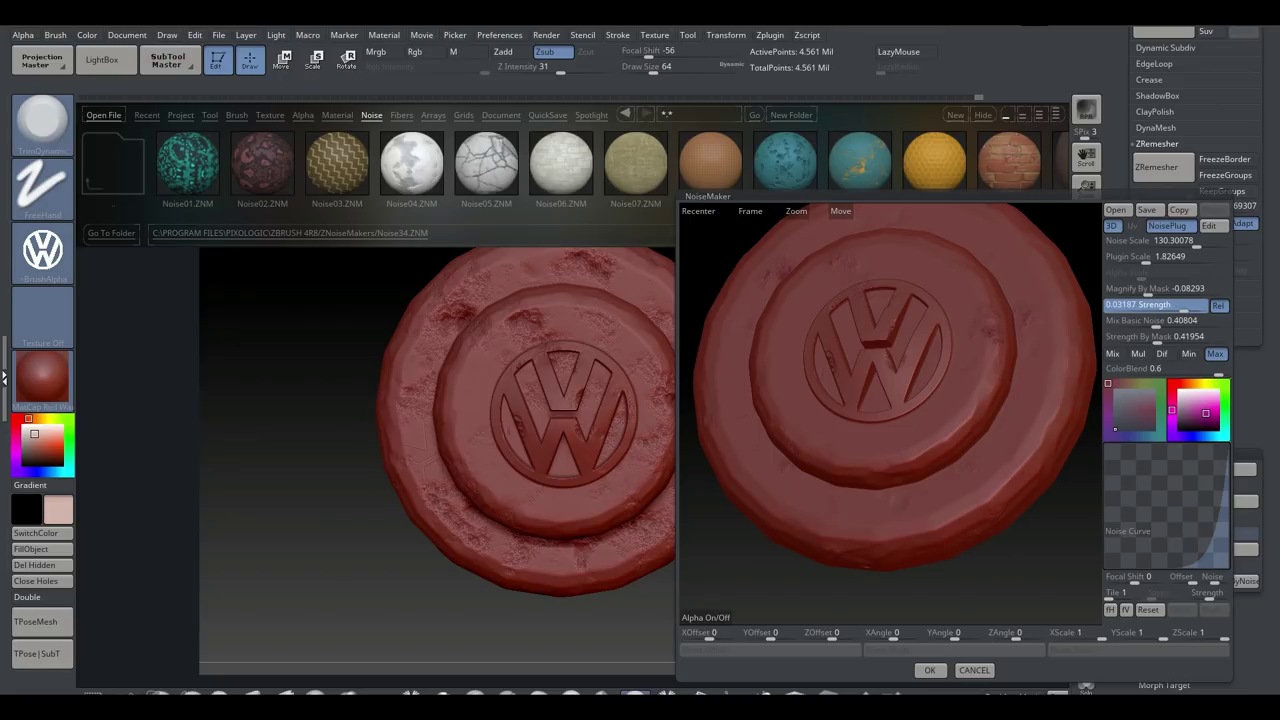
Set Magnify By Mask to 0.00102, Noise Scale to 101.94744 and Plugin Scale to 5.79182, apply the noise to the mesh and close LightBox
left_click_drag(1148, 289, 1138, 257)
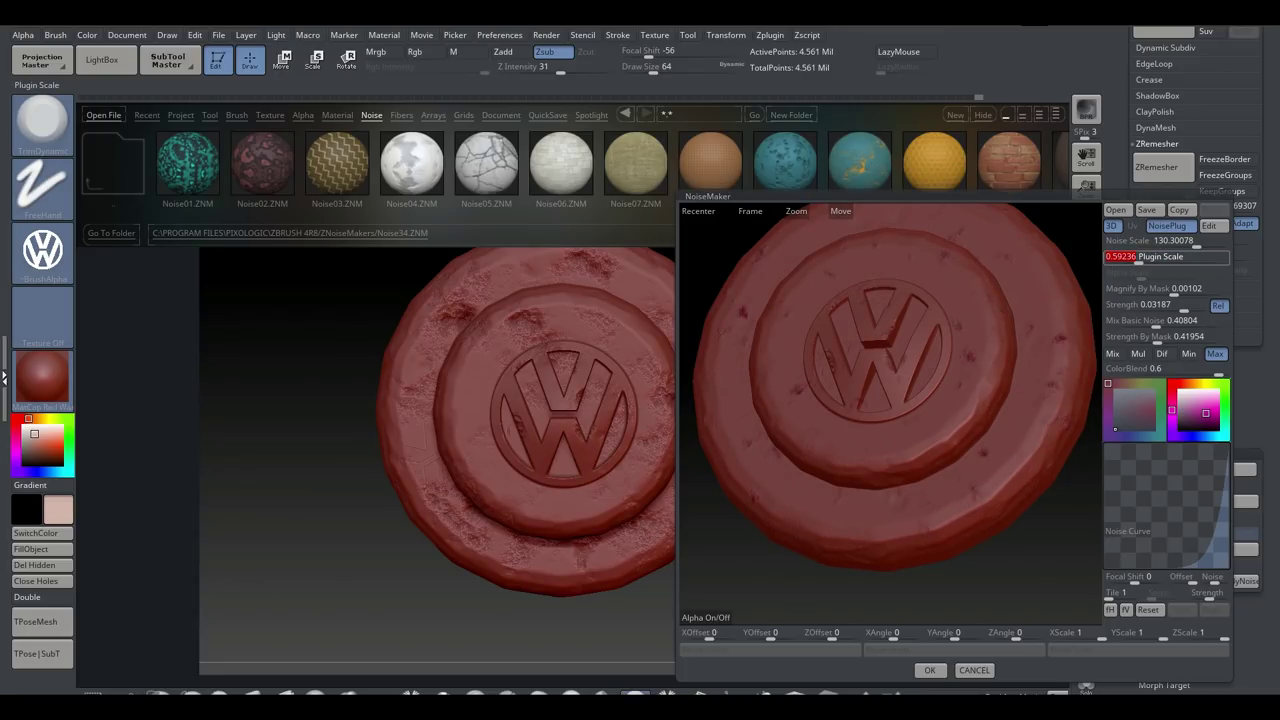
left_click_drag(1196, 243, 1150, 257)
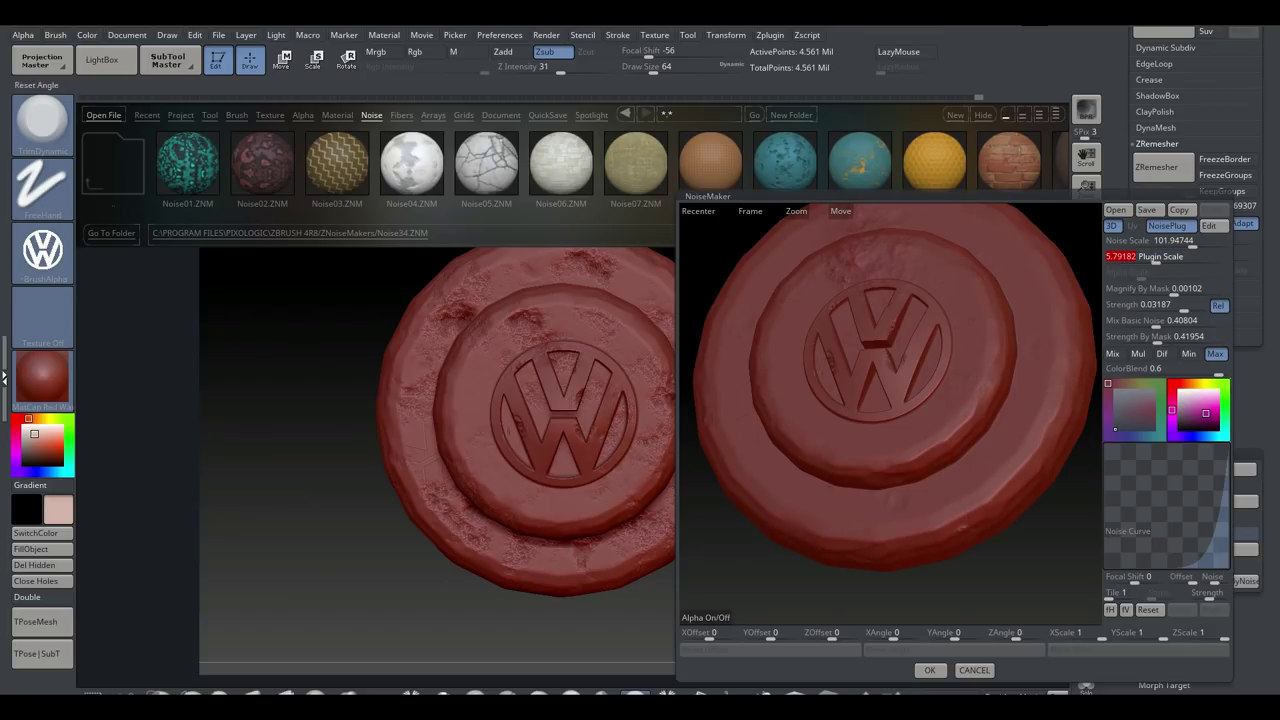
left_click(929, 670)
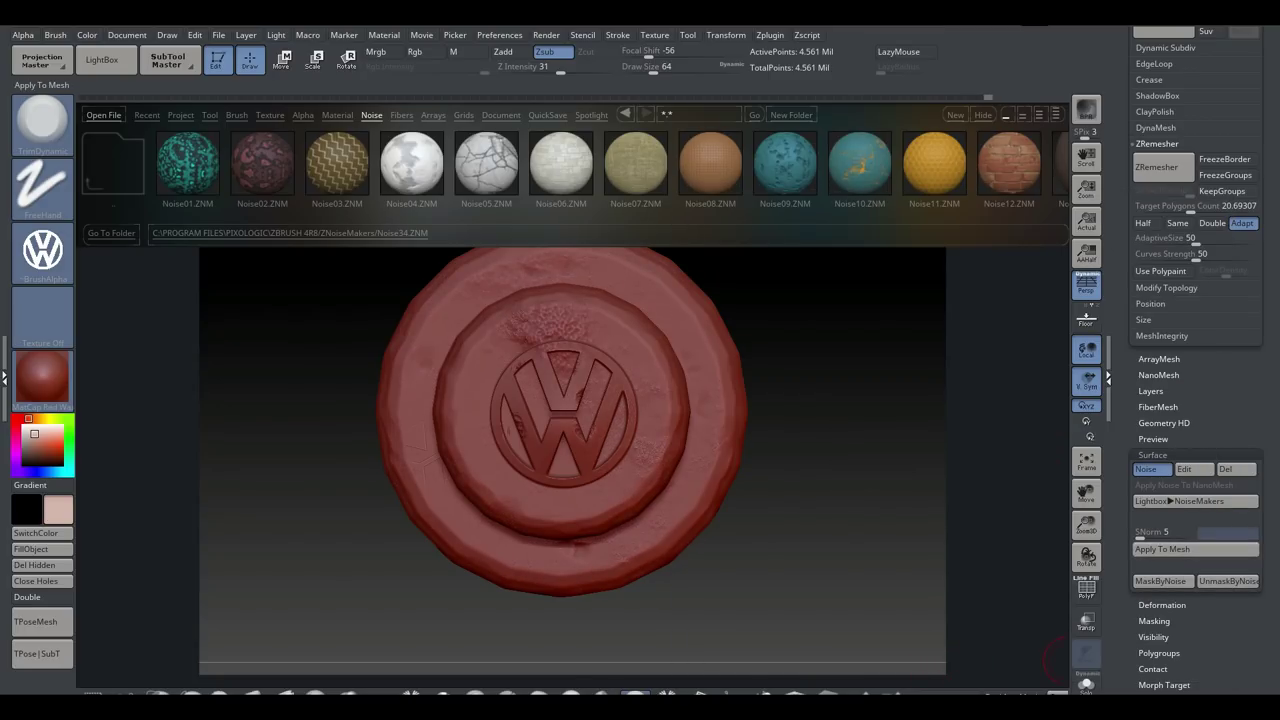
left_click(1160, 549)
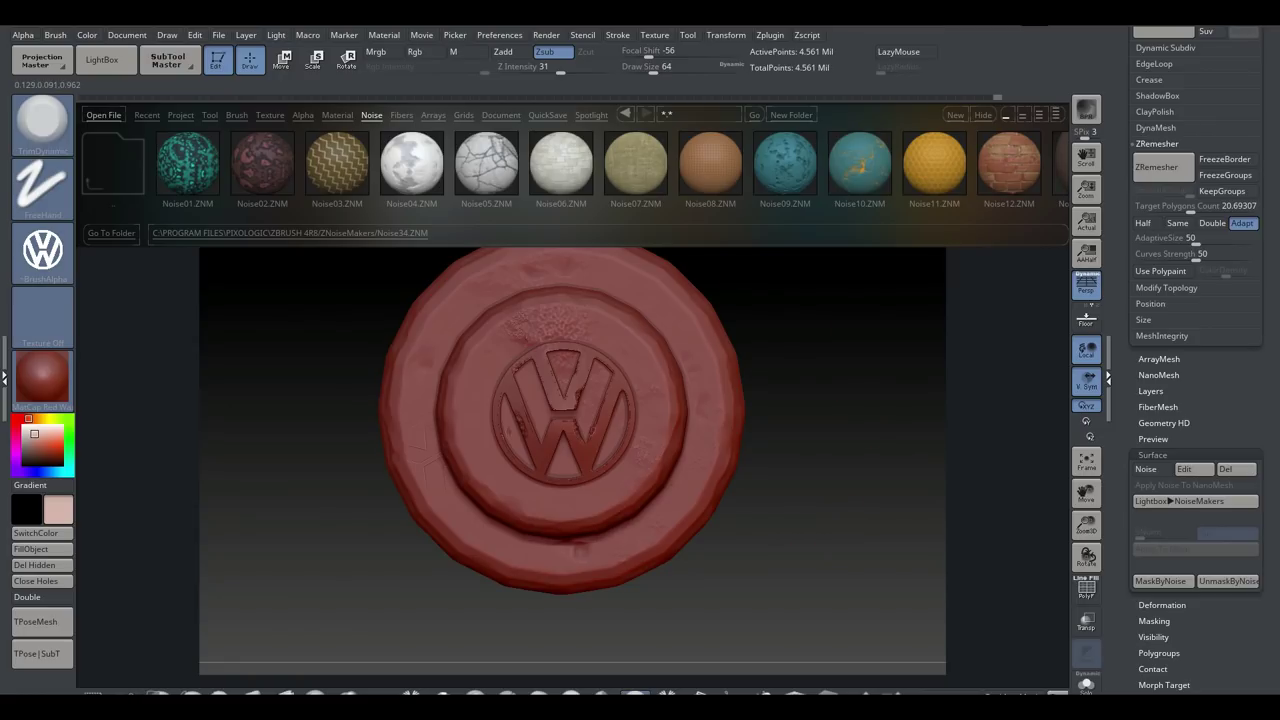
left_click(106, 60)
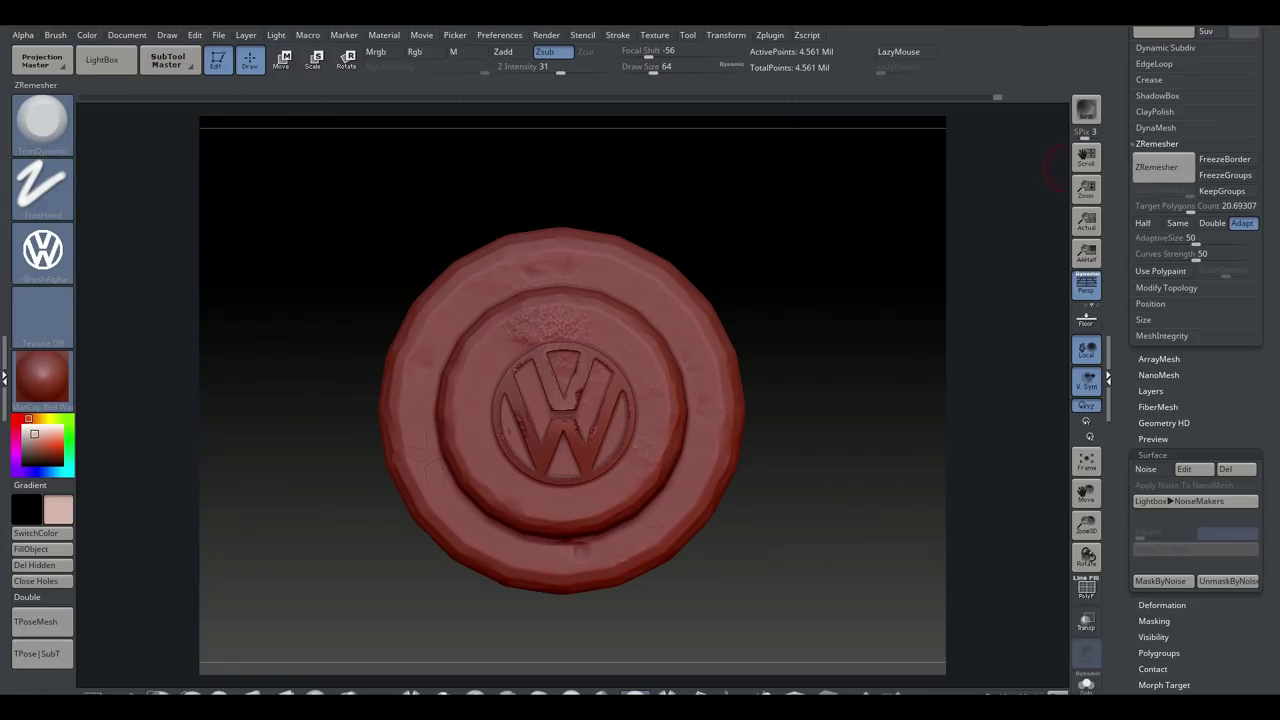
Export the sculpted hub as an OBJ file named HP_Hub in the Volkswagen folder
left_click_drag(1268, 200, 1268, 582)
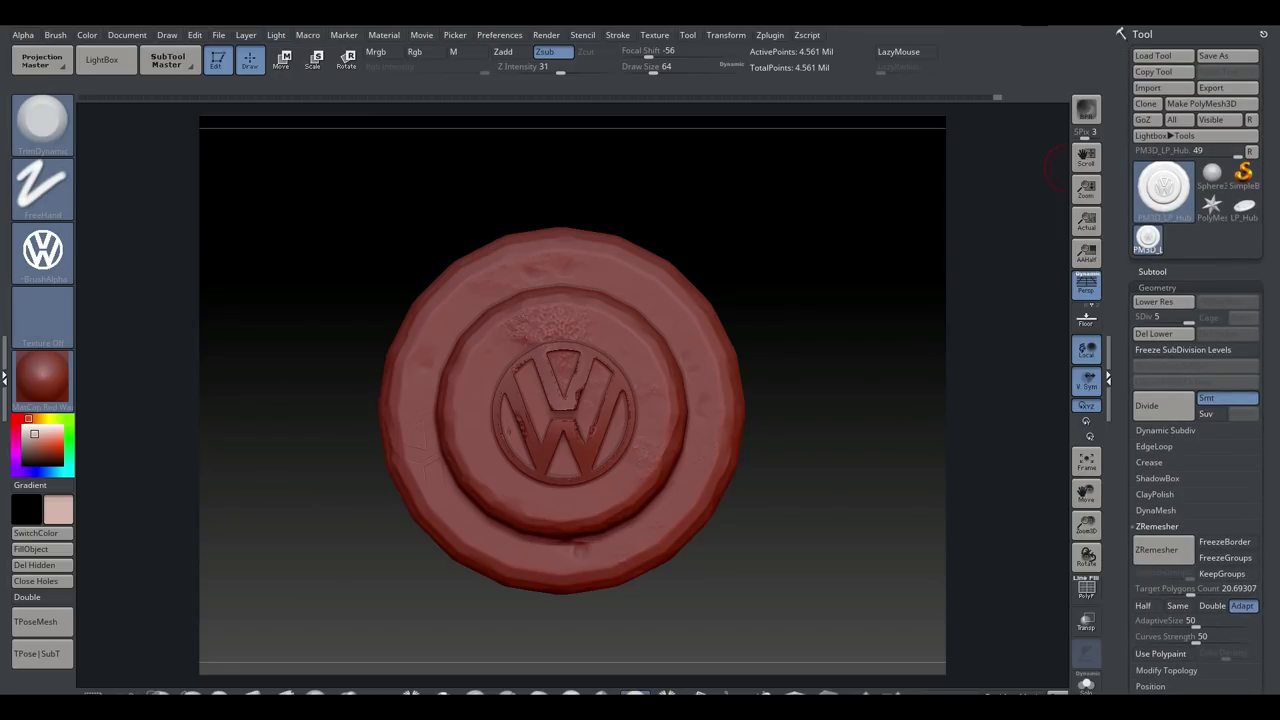
left_click(1152, 272)
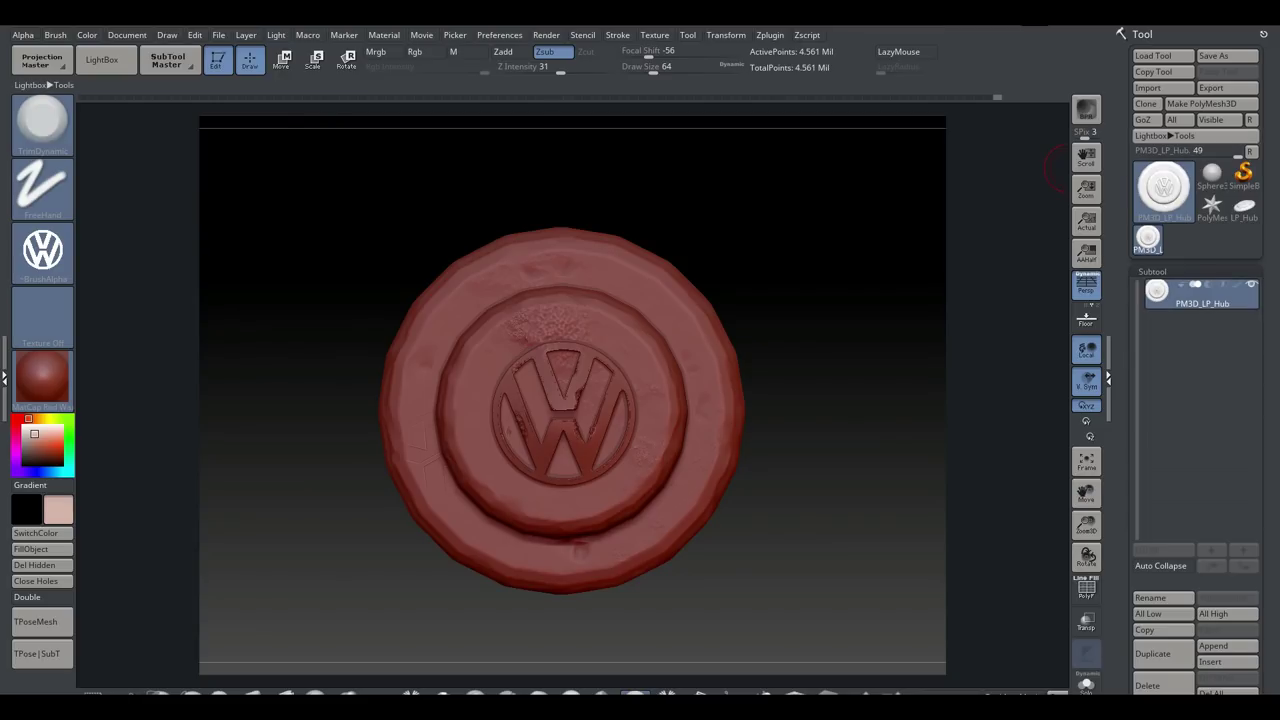
left_click(1211, 87)
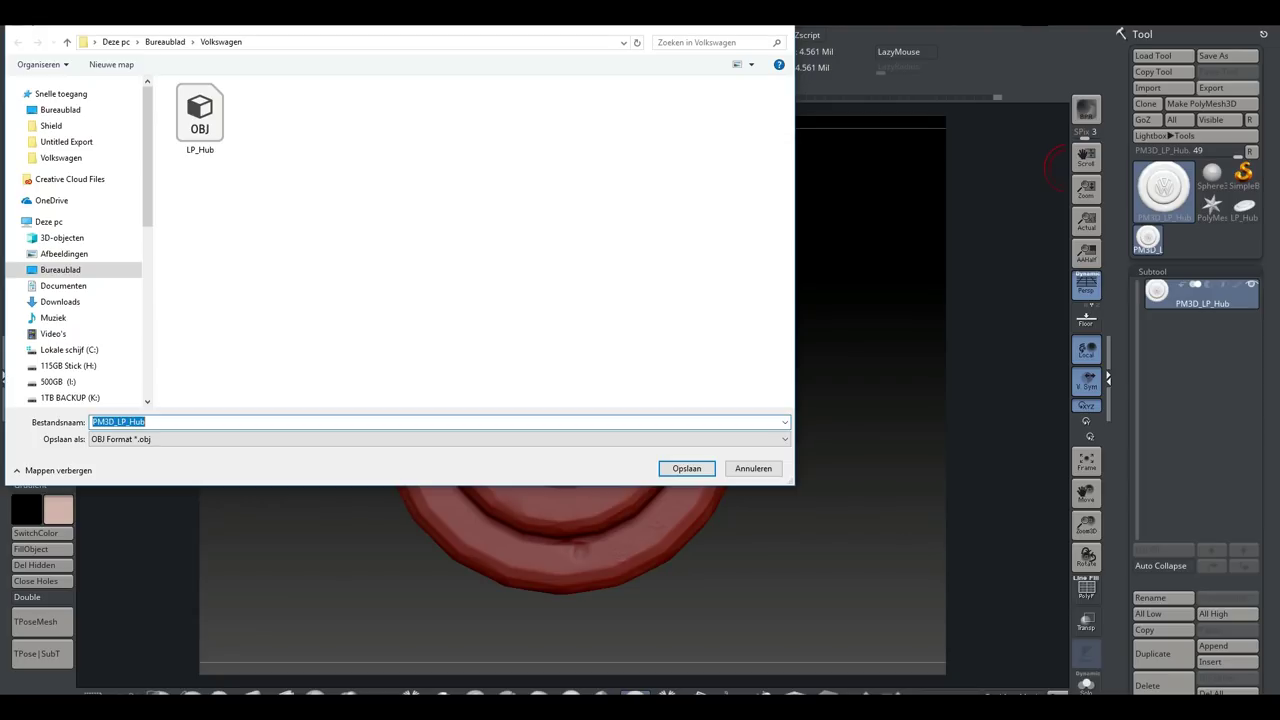
type("HO")
key("BackSpace")
type("P_Hub")
key("Return")
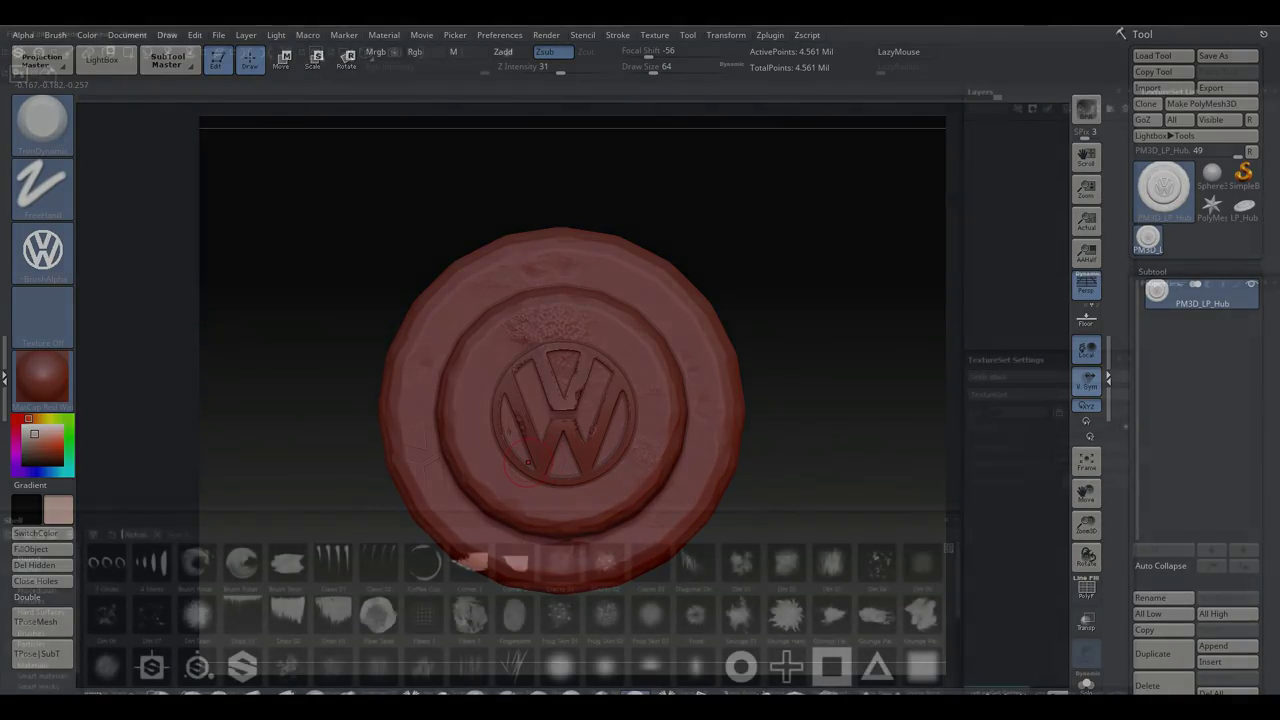
Switch to Substance Painter and create a PBR - Metallic Roughness project from LP_Hub.obj in the Volkswagen folder, with DirectX normals and 1024 resolution
key("alt+Tab")
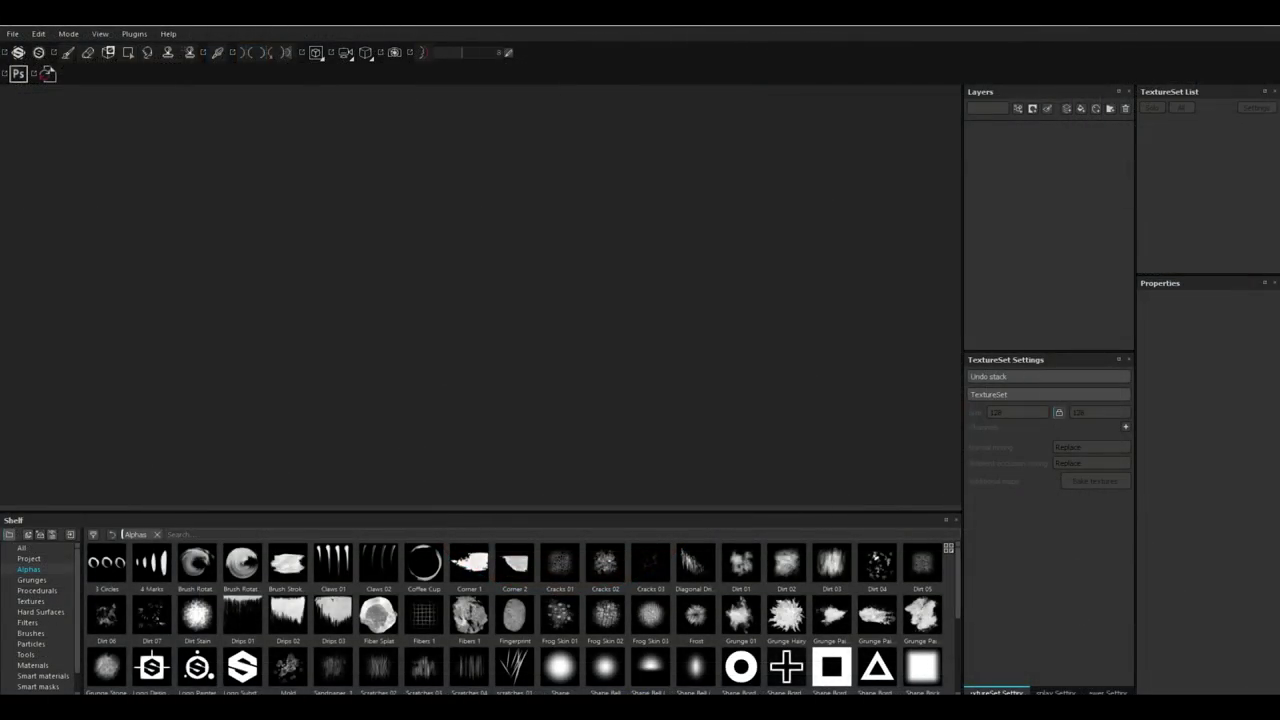
left_click(12, 34)
left_click(22, 49)
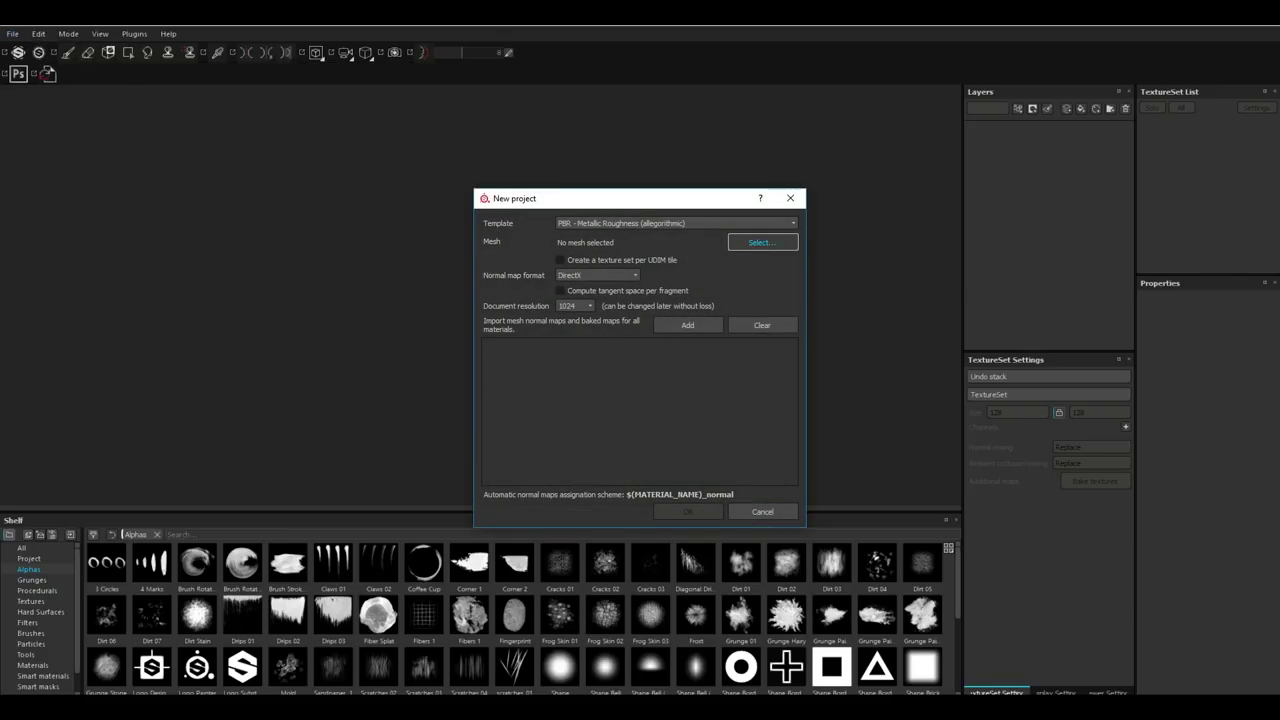
left_click(762, 243)
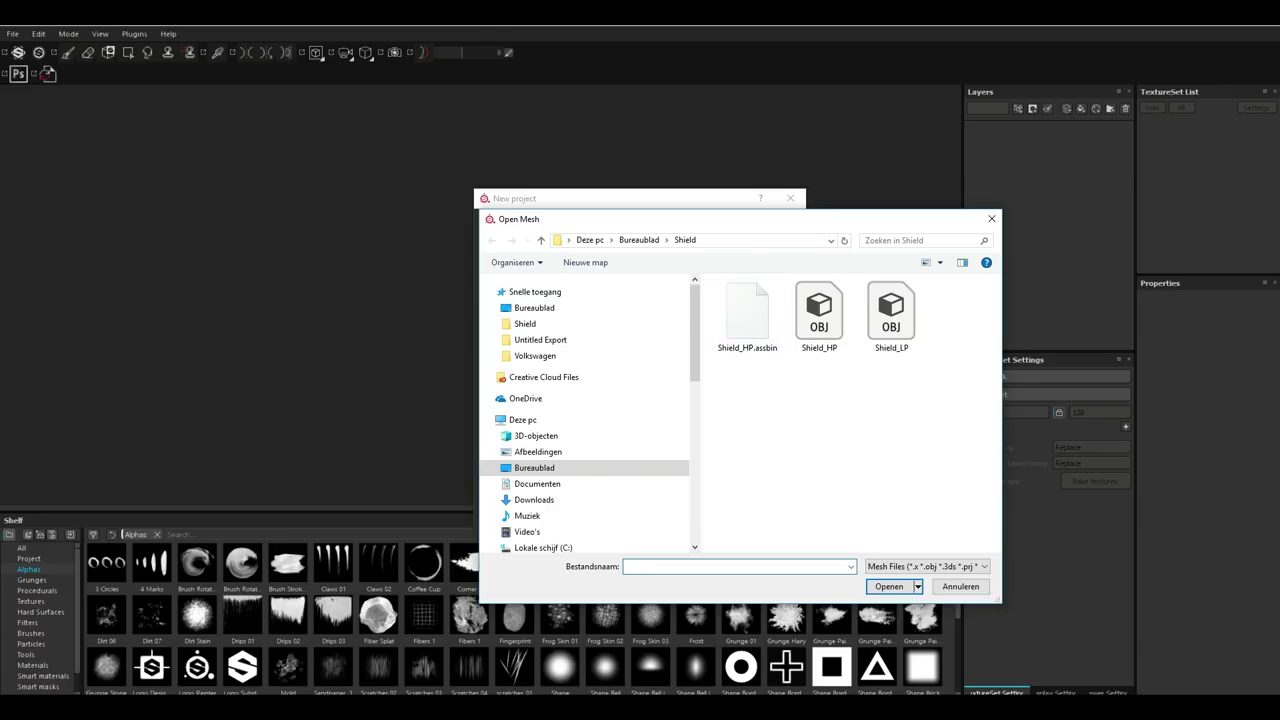
left_click(535, 308)
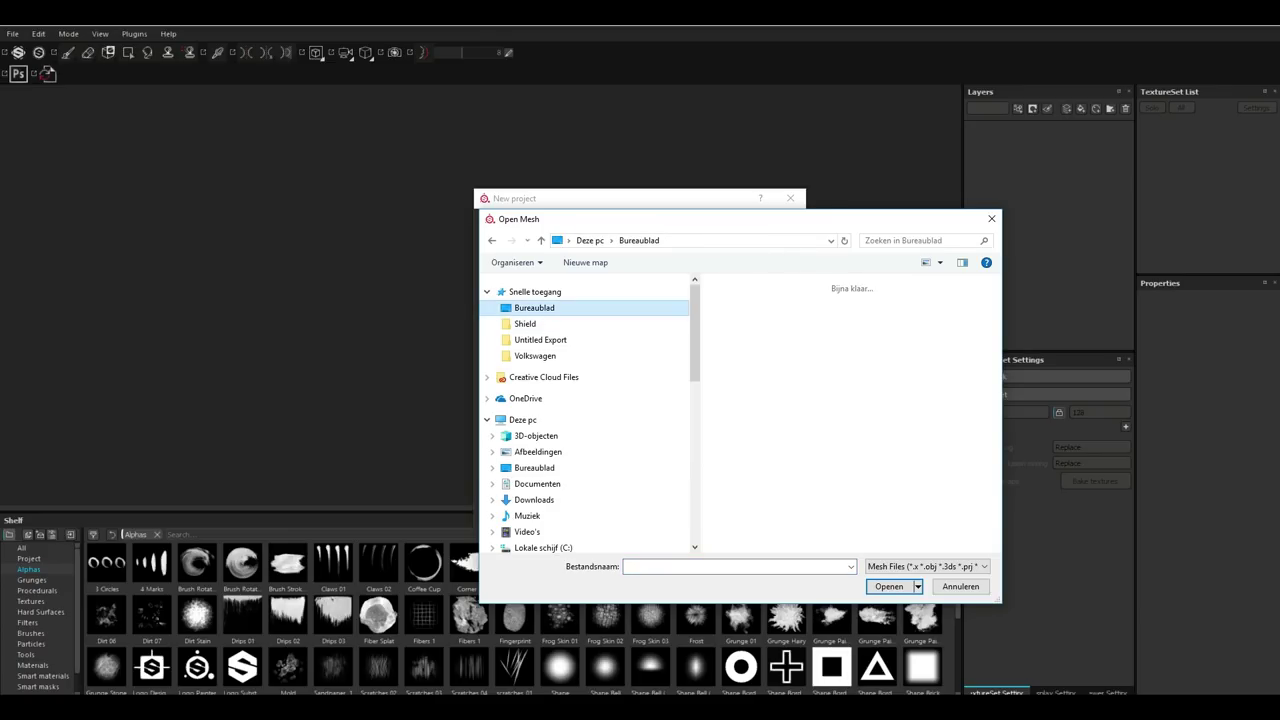
scroll(840, 436, "down", 3)
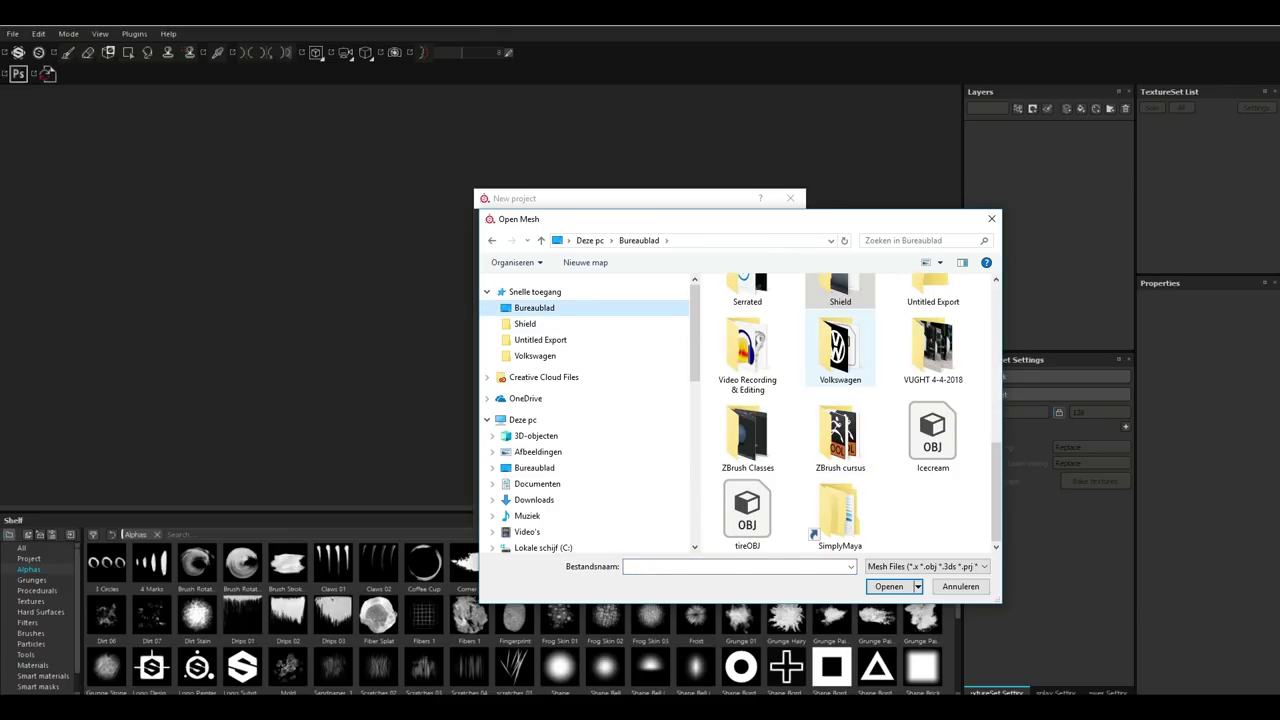
double_click(840, 350)
left_click(819, 315)
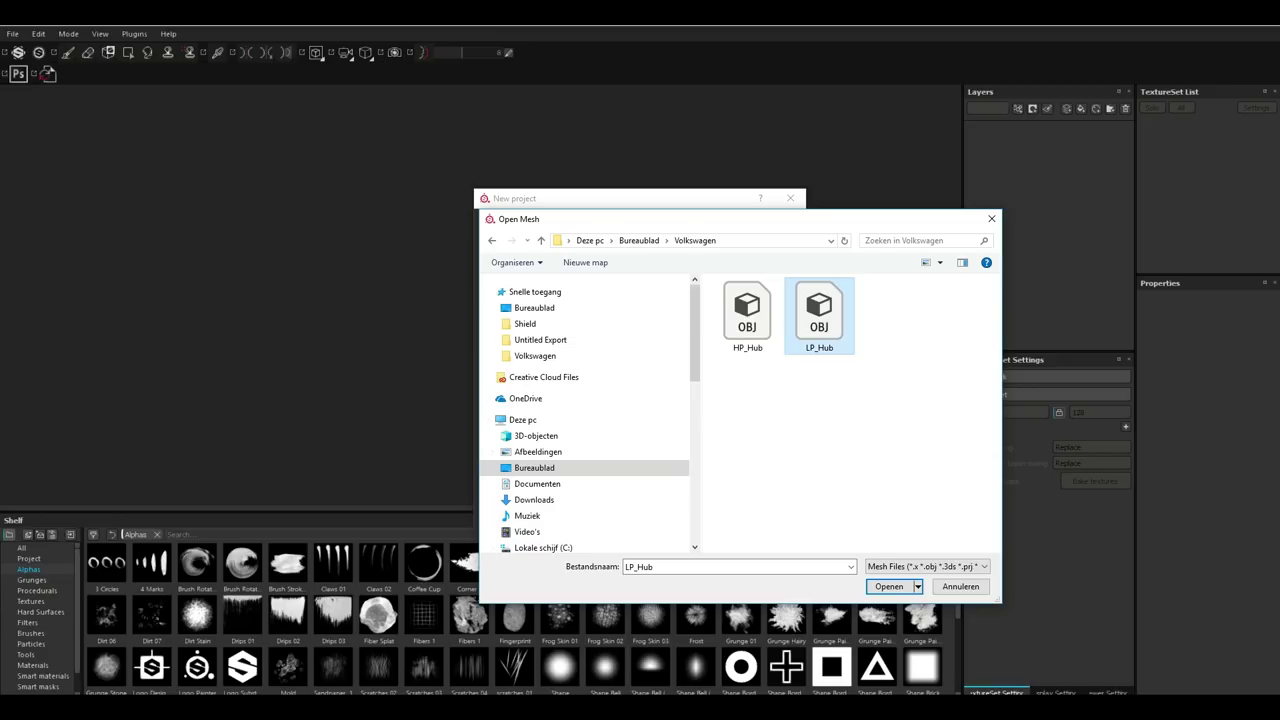
left_click(889, 586)
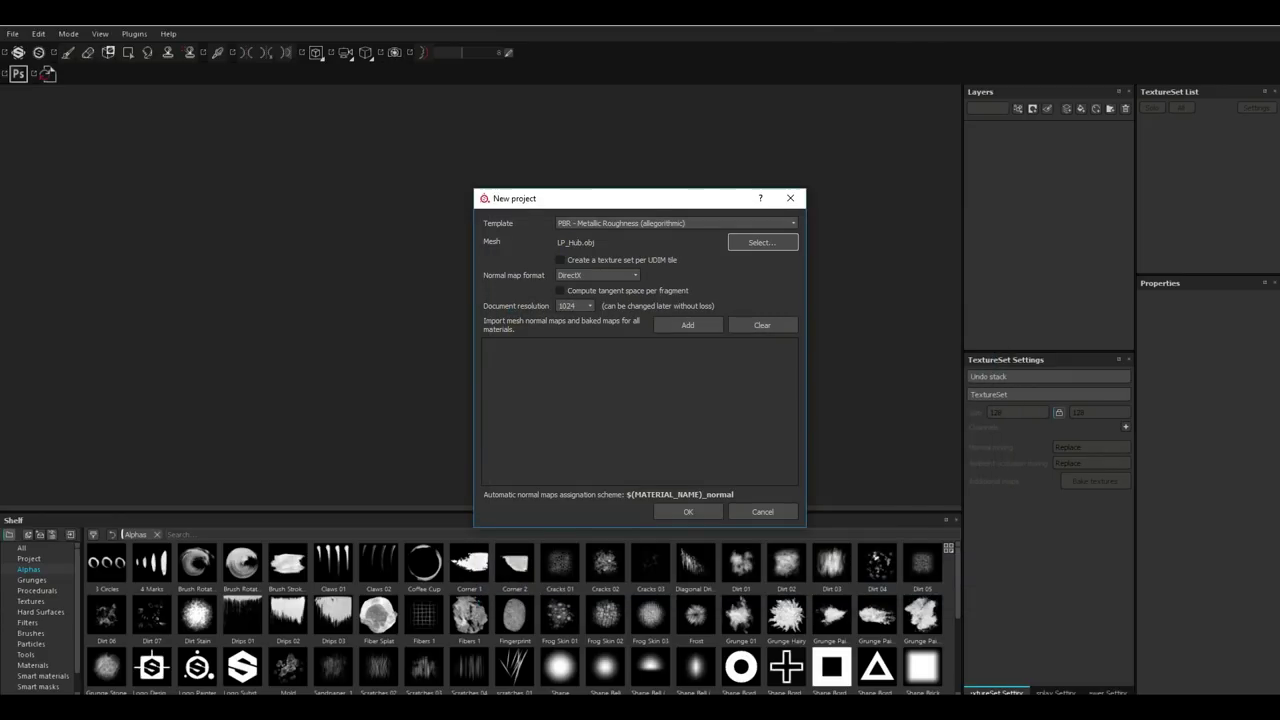
left_click(688, 511)
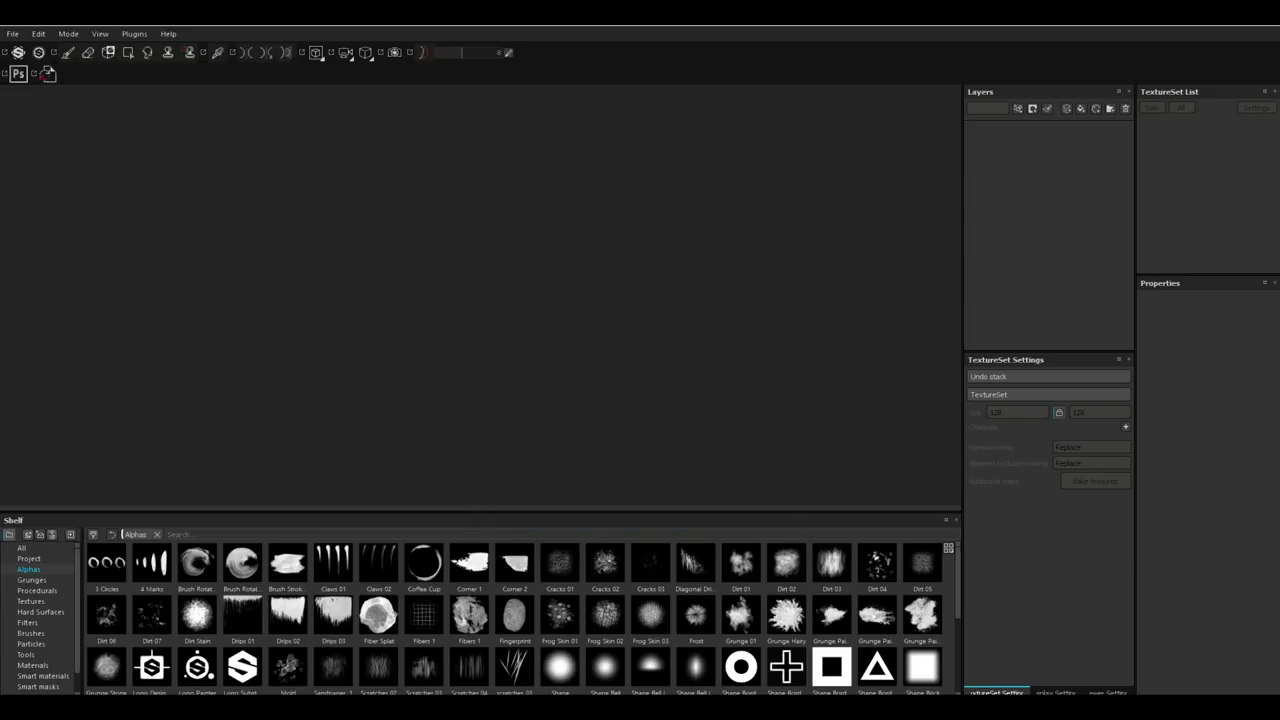
Bake all texture sets at 1024 with HP_Hub as the high definition mesh and the ID map excluded
mouse_move(720, 351)
left_mouse_down("alt")
mouse_move(722, 330)
mouse_move(711, 470)
mouse_move(707, 410)
left_mouse_up("alt")
key("alt+q")
key("alt+q")
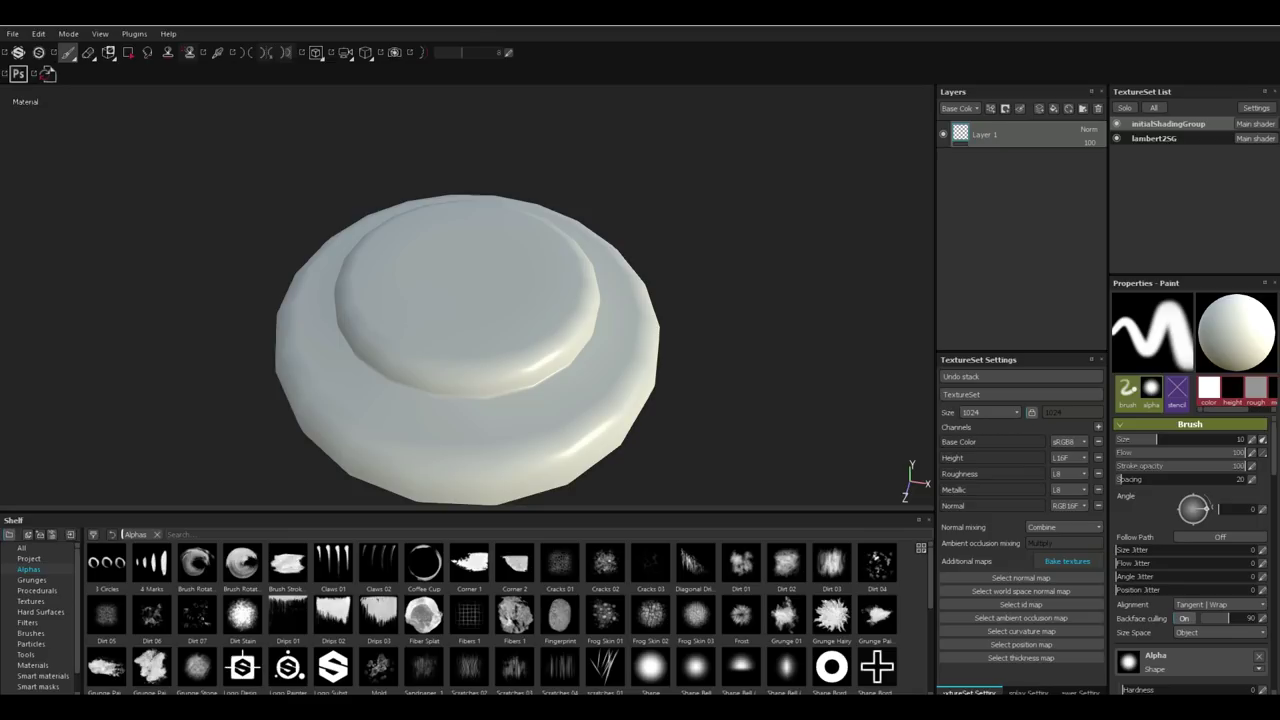
left_click(1067, 561)
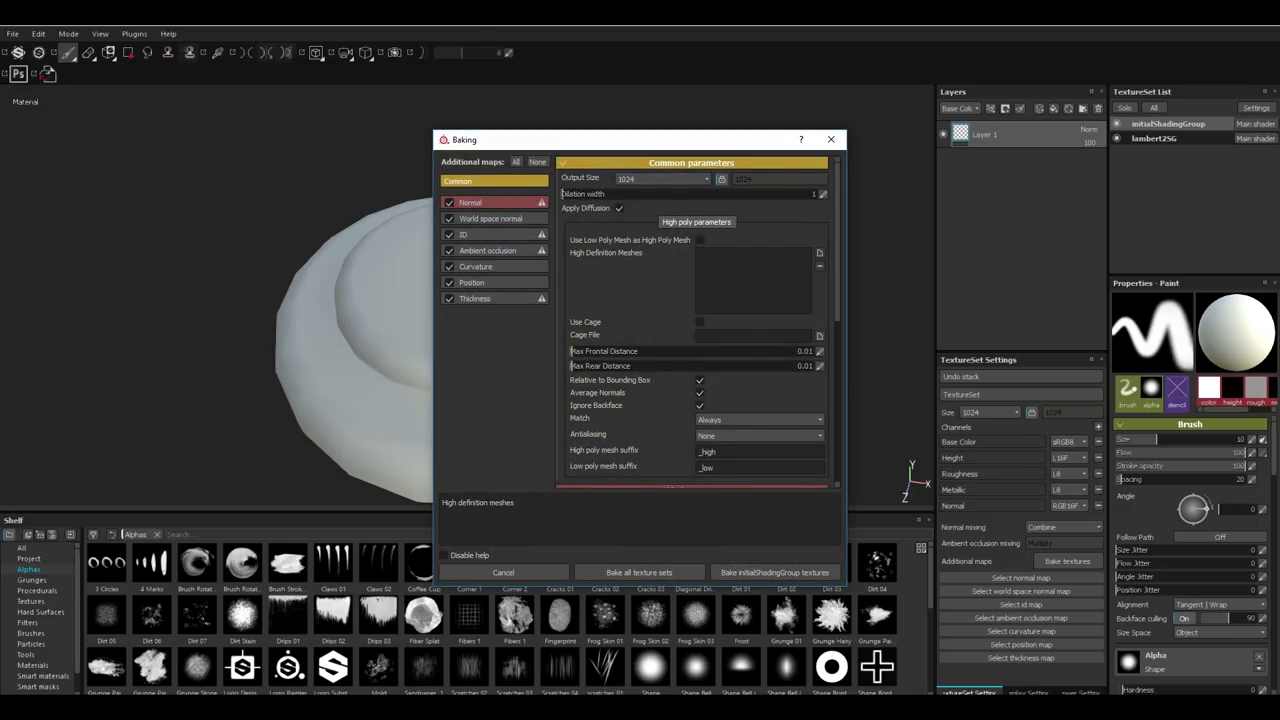
left_click(819, 253)
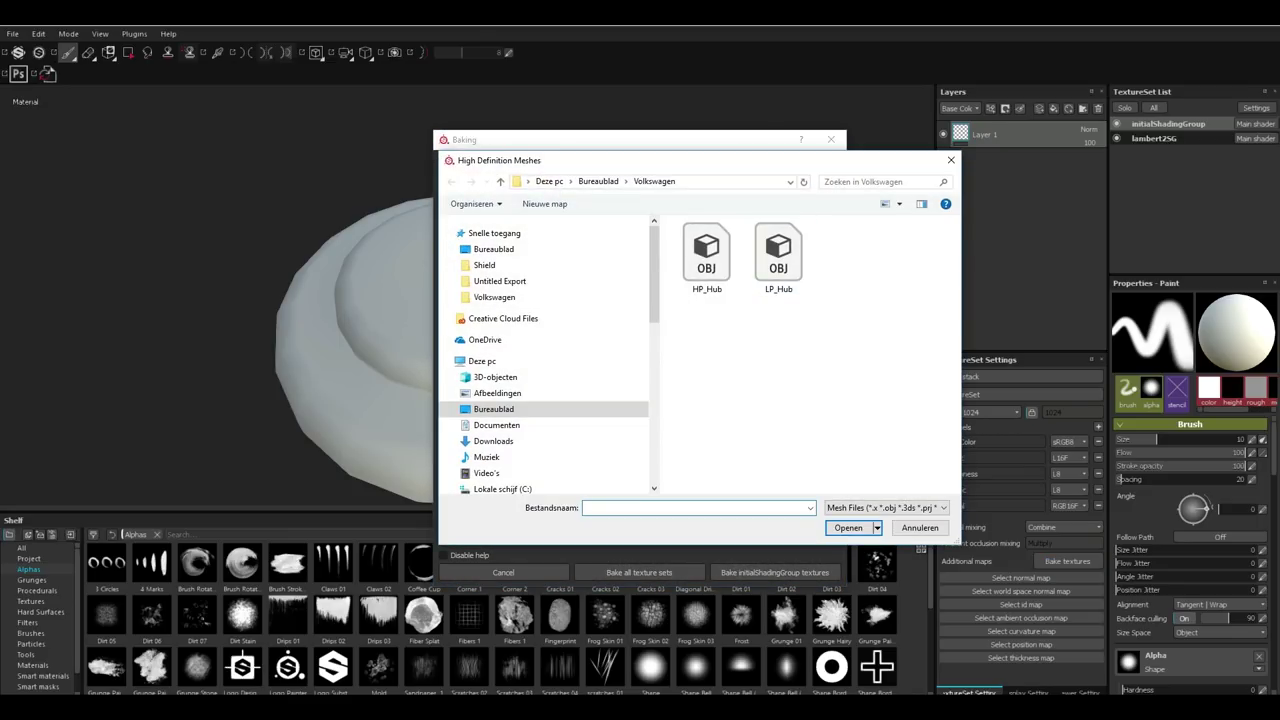
left_click(706, 255)
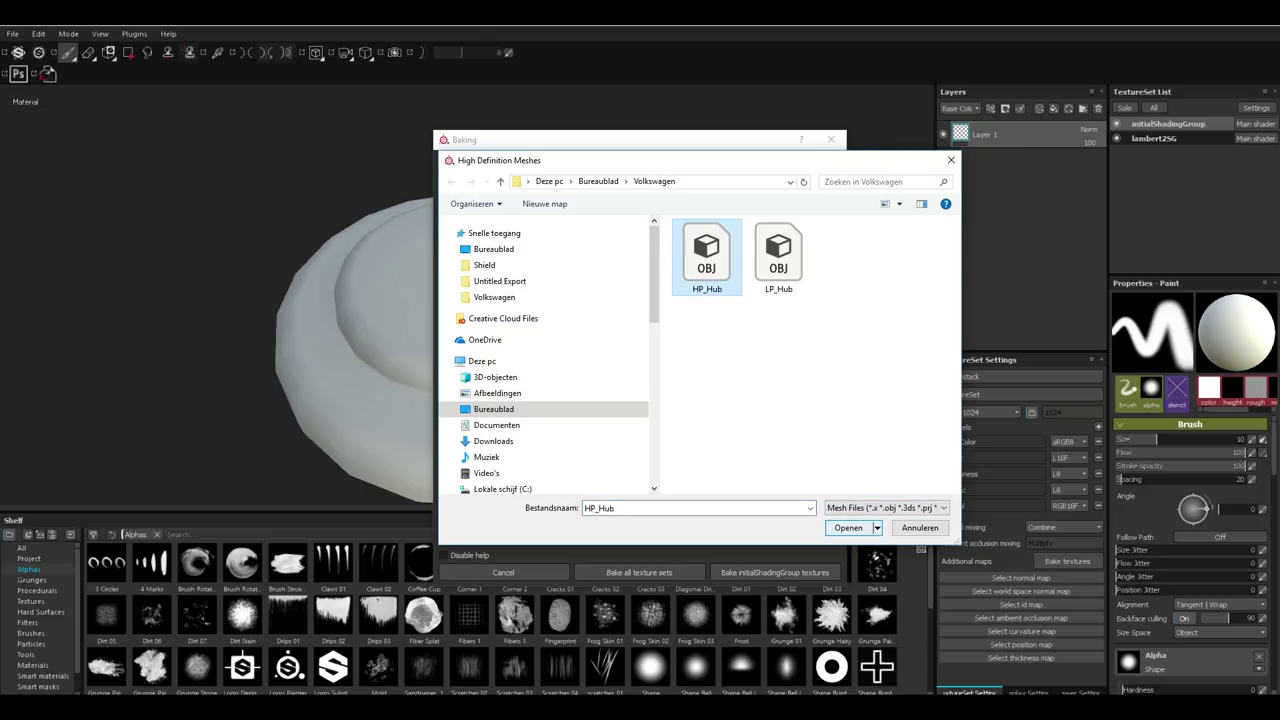
left_click(848, 527)
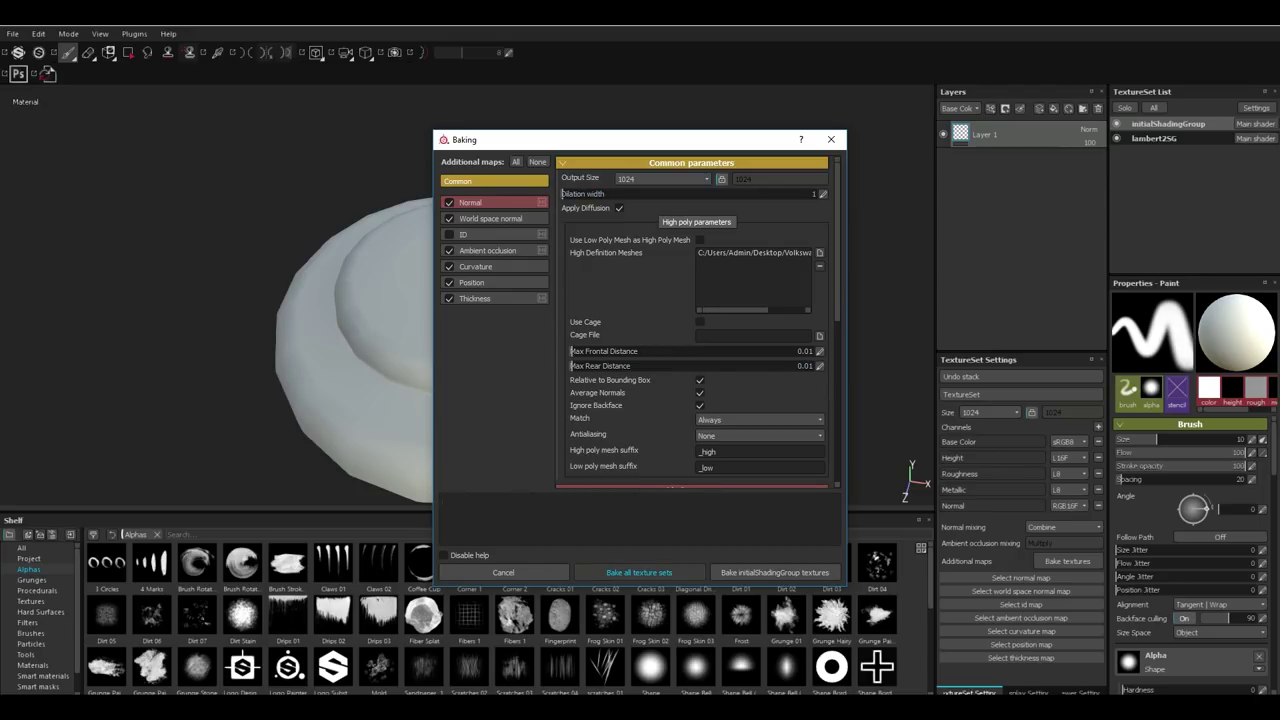
left_click(639, 572)
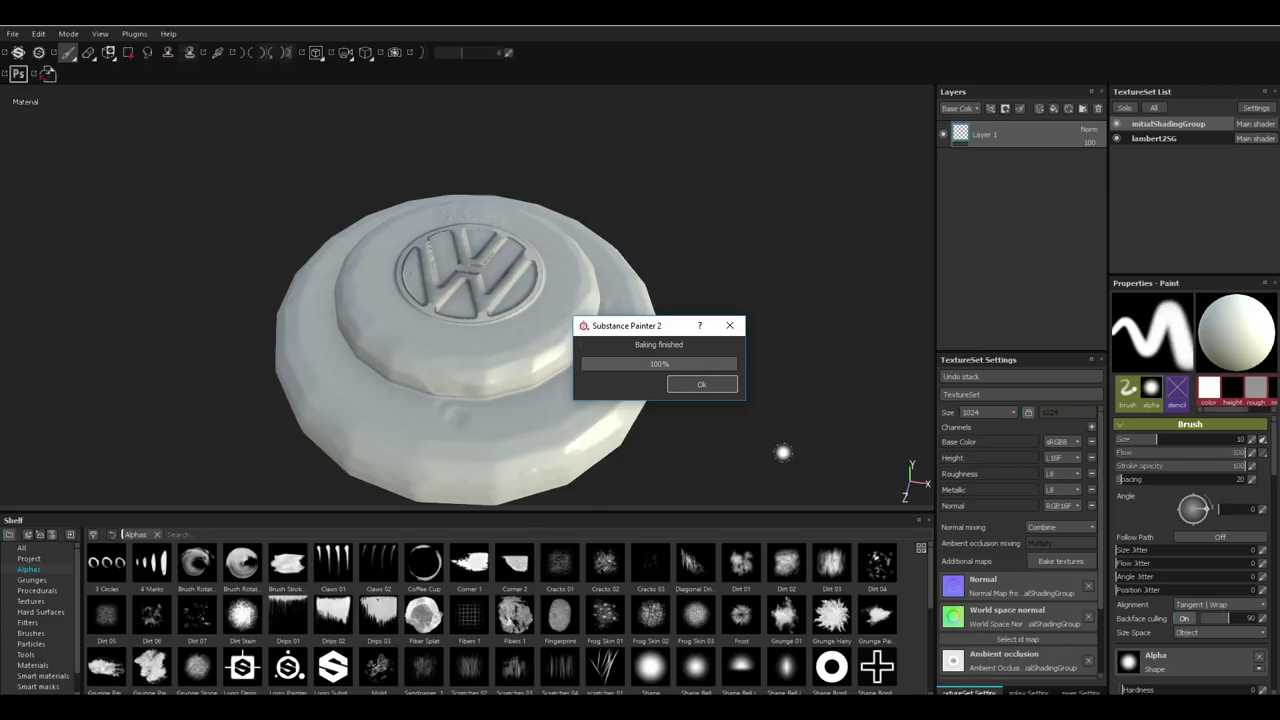
key("Return")
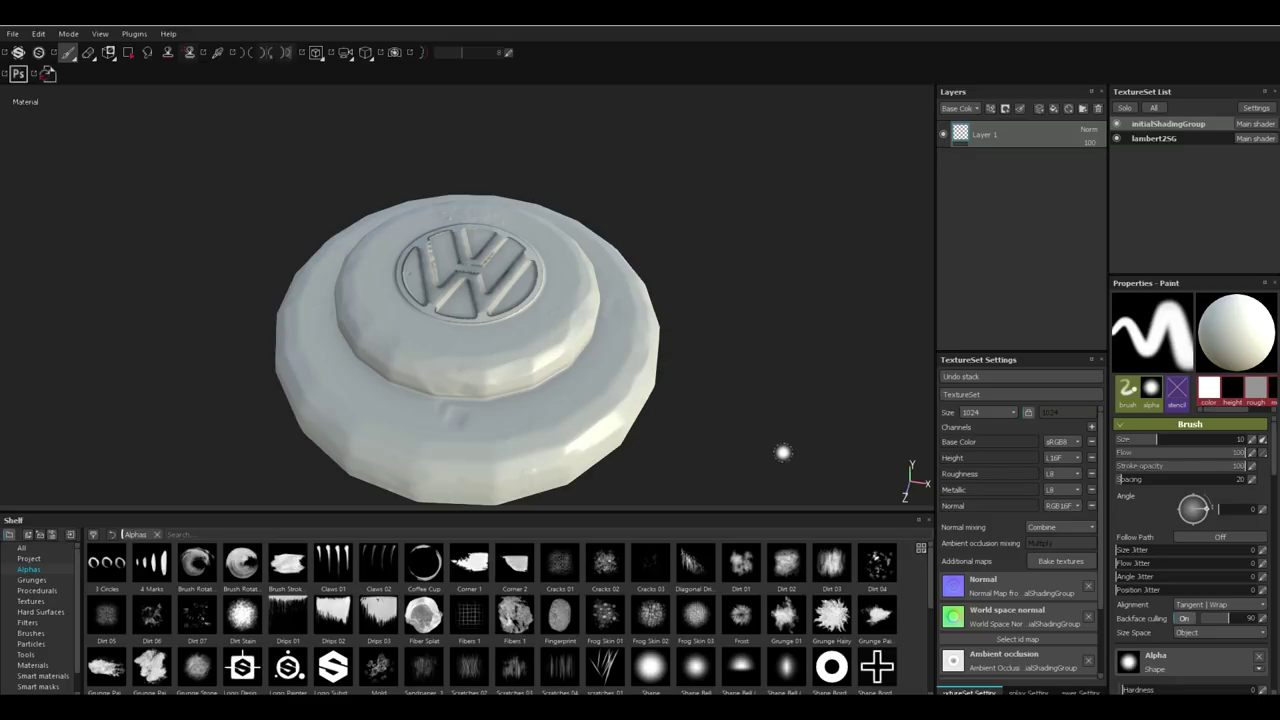
Check the baked hub by toggling the visibility of the initialShadingGroup and lambert2SG texture sets
mouse_move(711, 290)
left_mouse_down("alt")
mouse_move(709, 430)
mouse_move(774, 248)
mouse_move(772, 335)
mouse_move(774, 250)
mouse_move(763, 294)
left_mouse_up("alt")
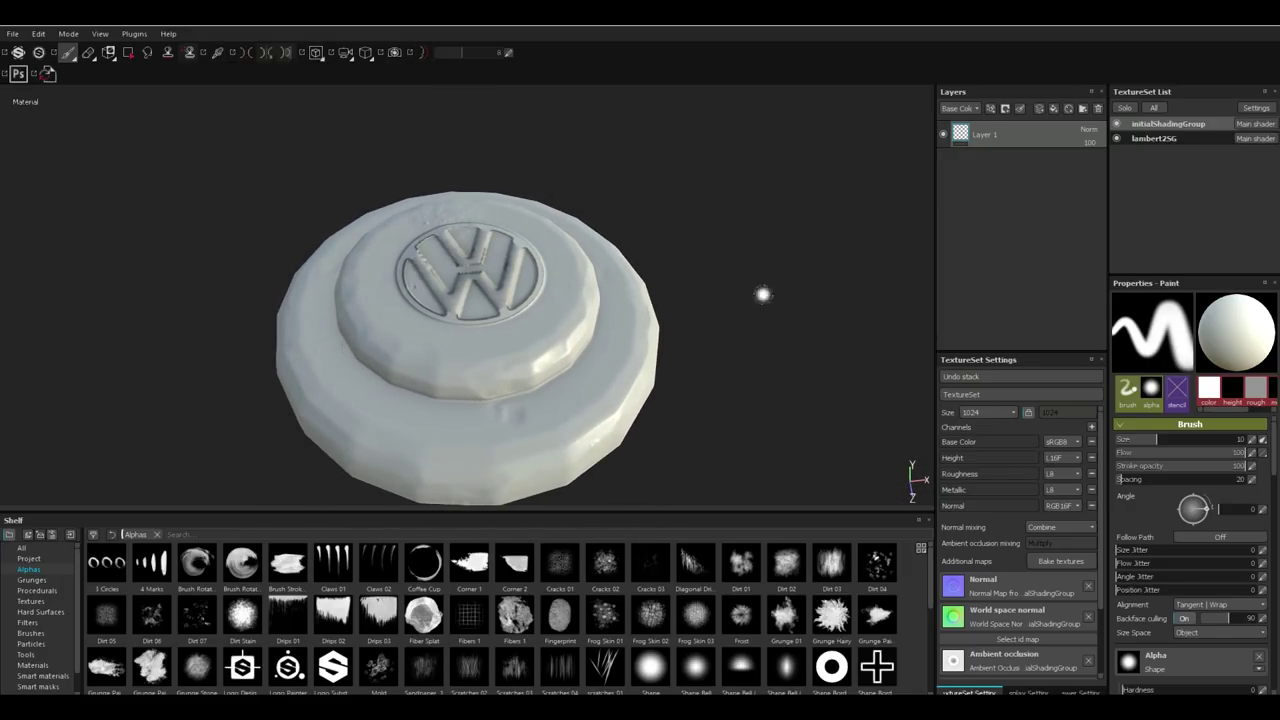
left_click(1117, 139)
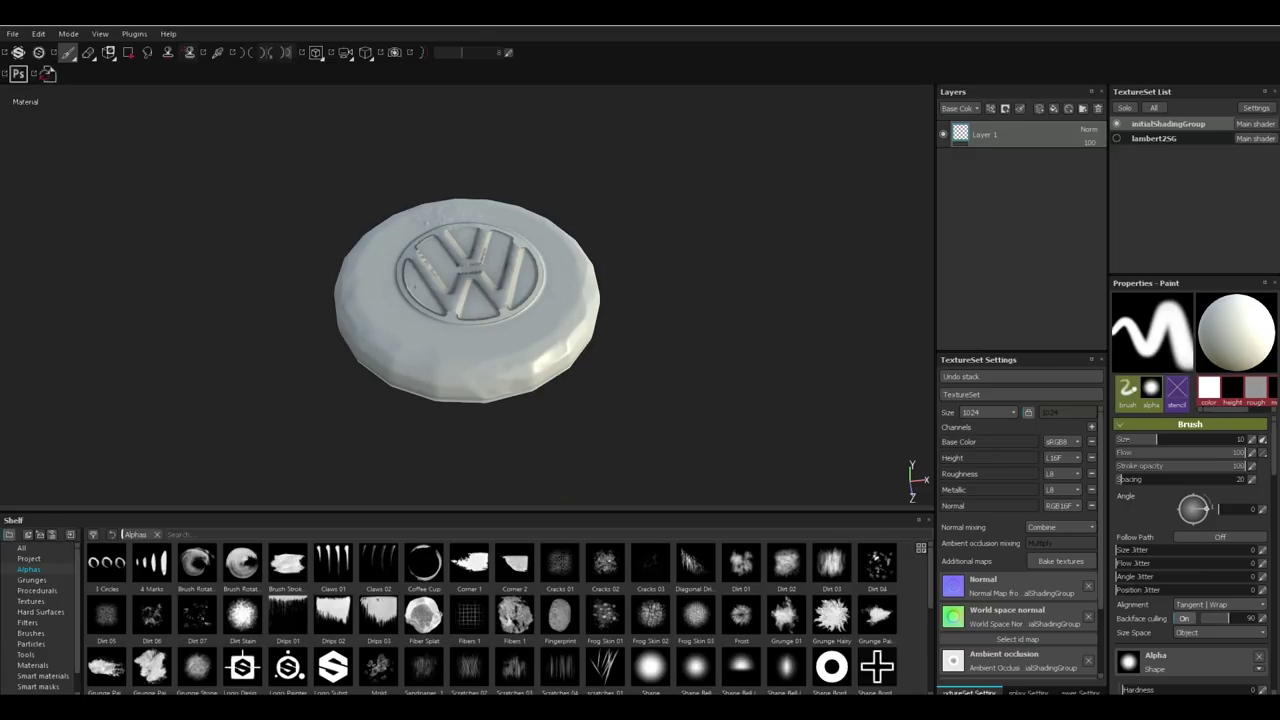
left_click(1117, 124)
left_click(1117, 139)
left_click(1117, 124)
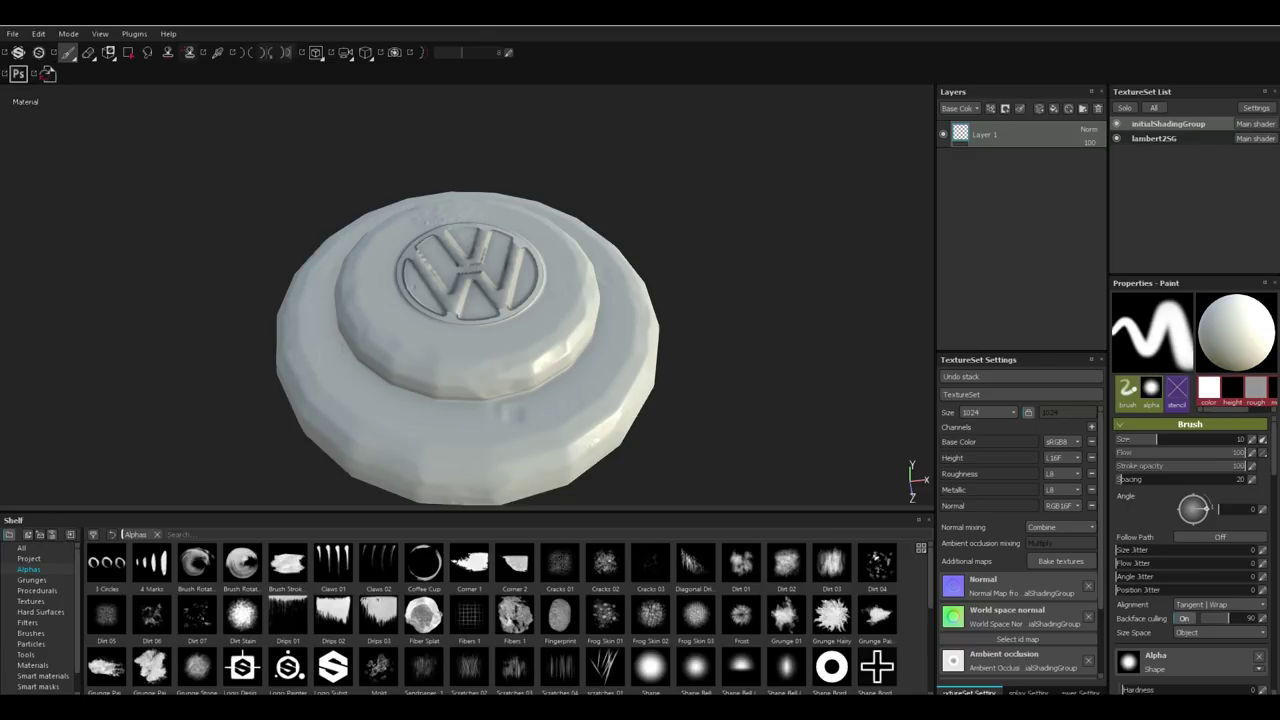
left_click_drag(760, 300, 781, 261, "alt")
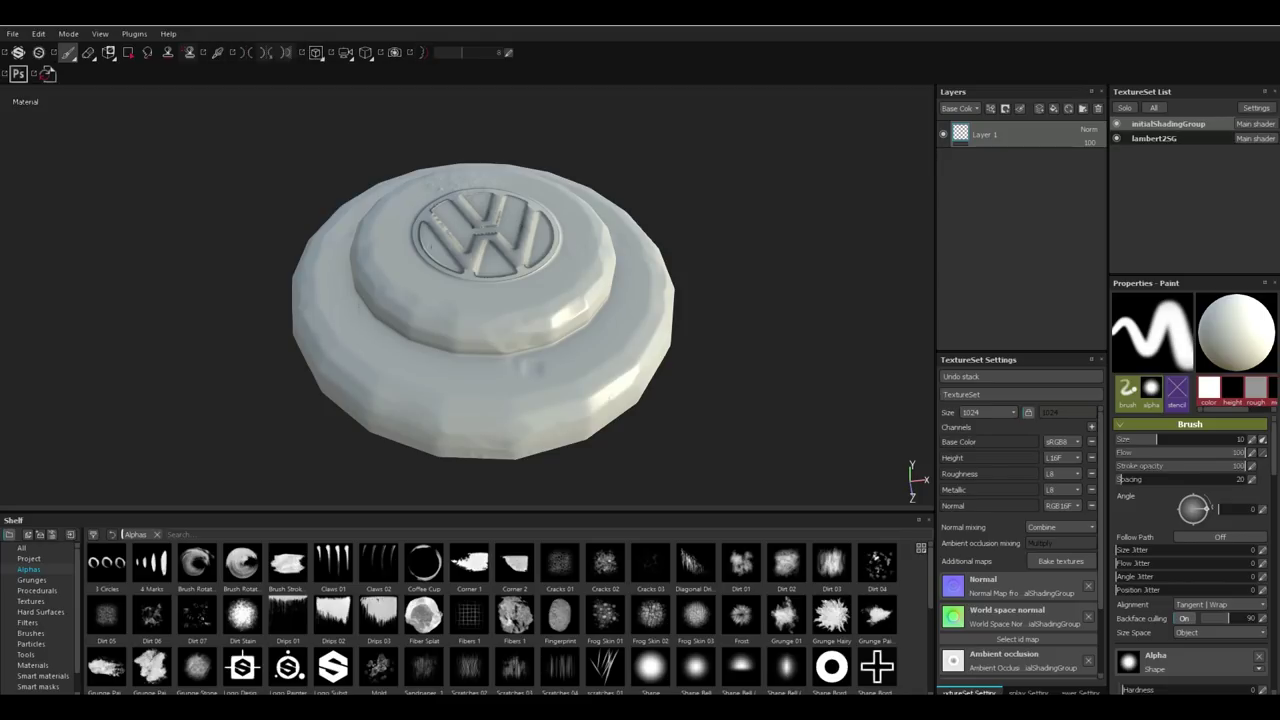
Hide the initialShadingGroup texture set to isolate the outer ring, and show the Materials category in the shelf
left_click(1116, 123)
mouse_move(770, 382)
middle_mouse_down("alt")
mouse_move(782, 350)
mouse_move(779, 366)
middle_mouse_up("alt")
left_click_drag(779, 366, 723, 397, "alt")
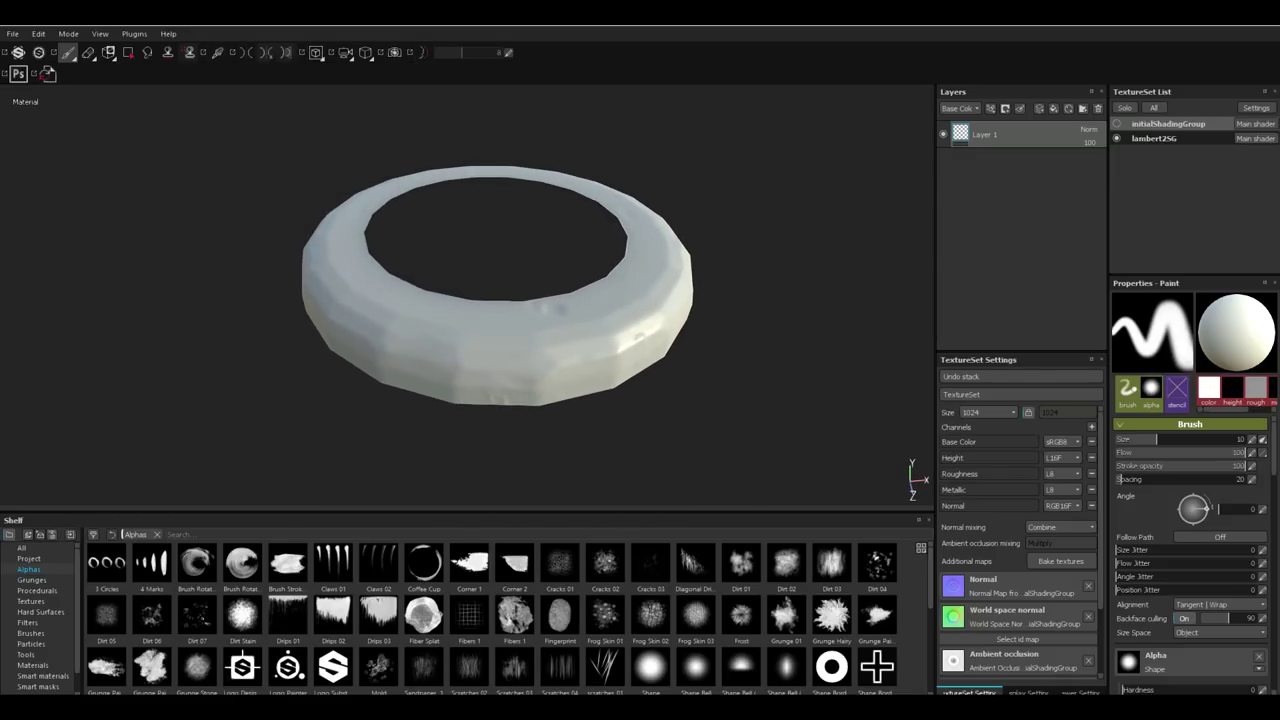
scroll(40, 615, "down", 1)
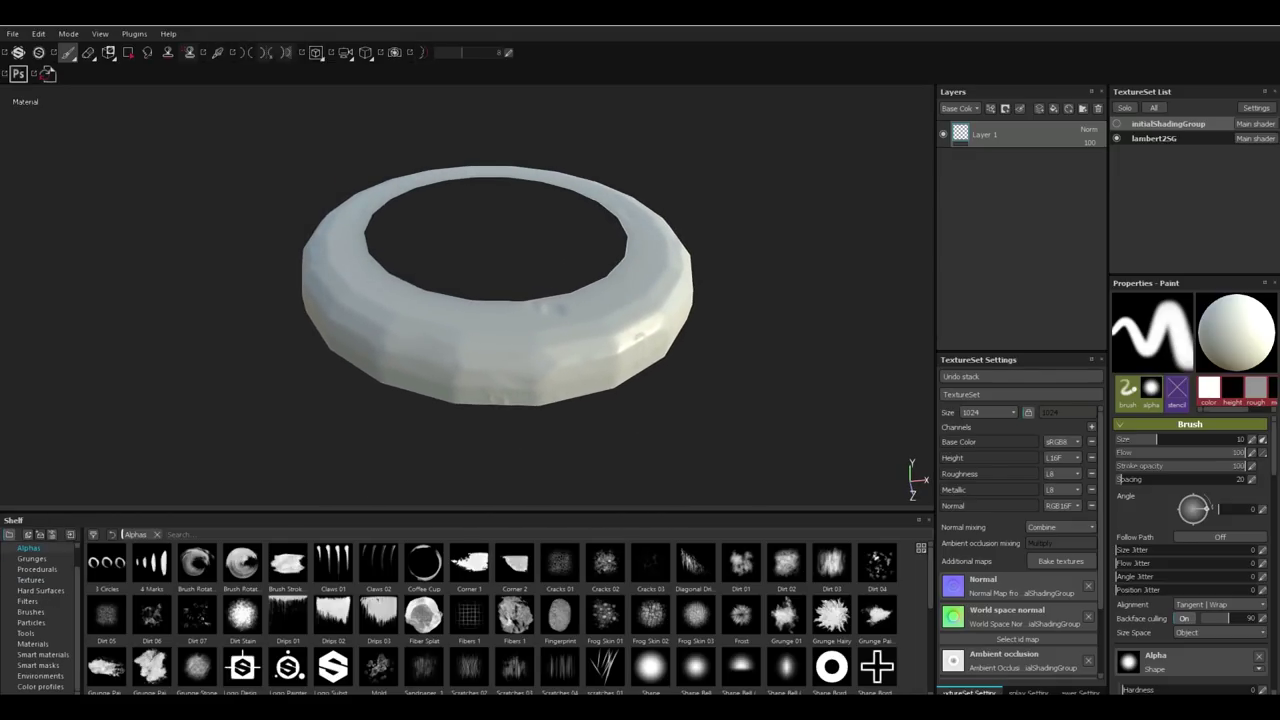
left_click(33, 644)
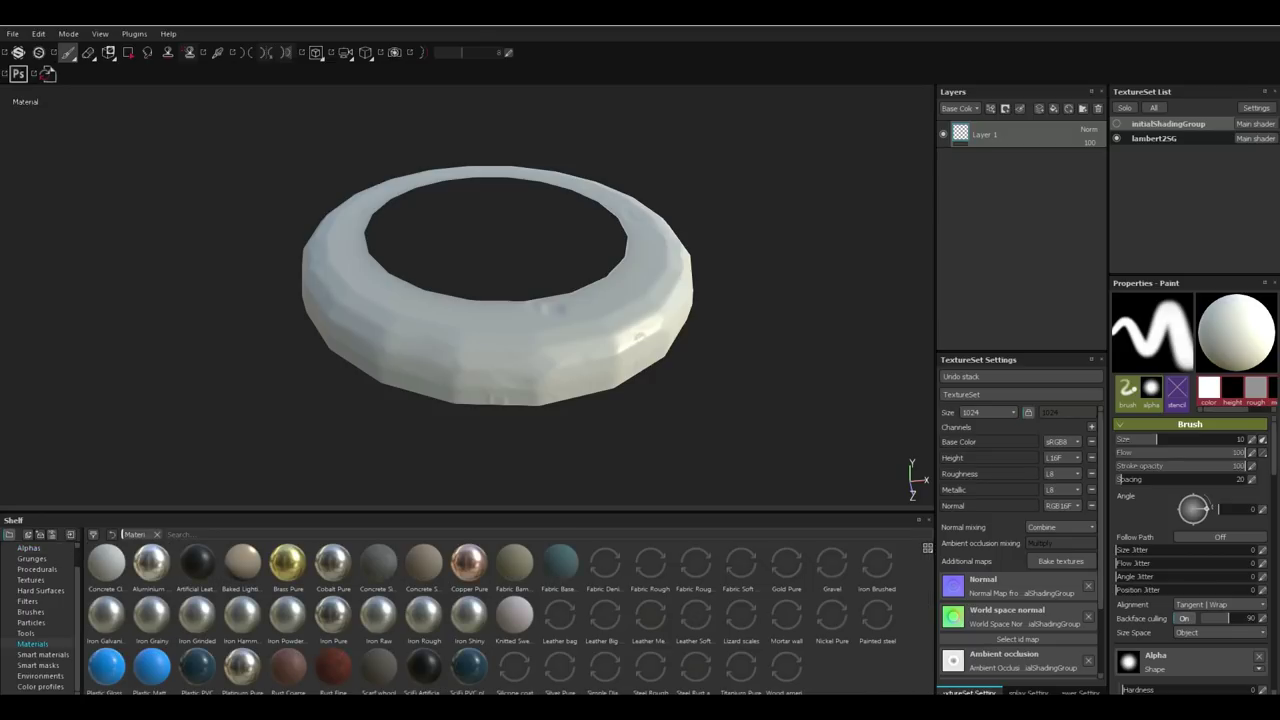
Show the smart materials in the shelf and preview candidates for the outer ring, such as Leather Damaged and Copper Red Bleached
left_click(43, 655)
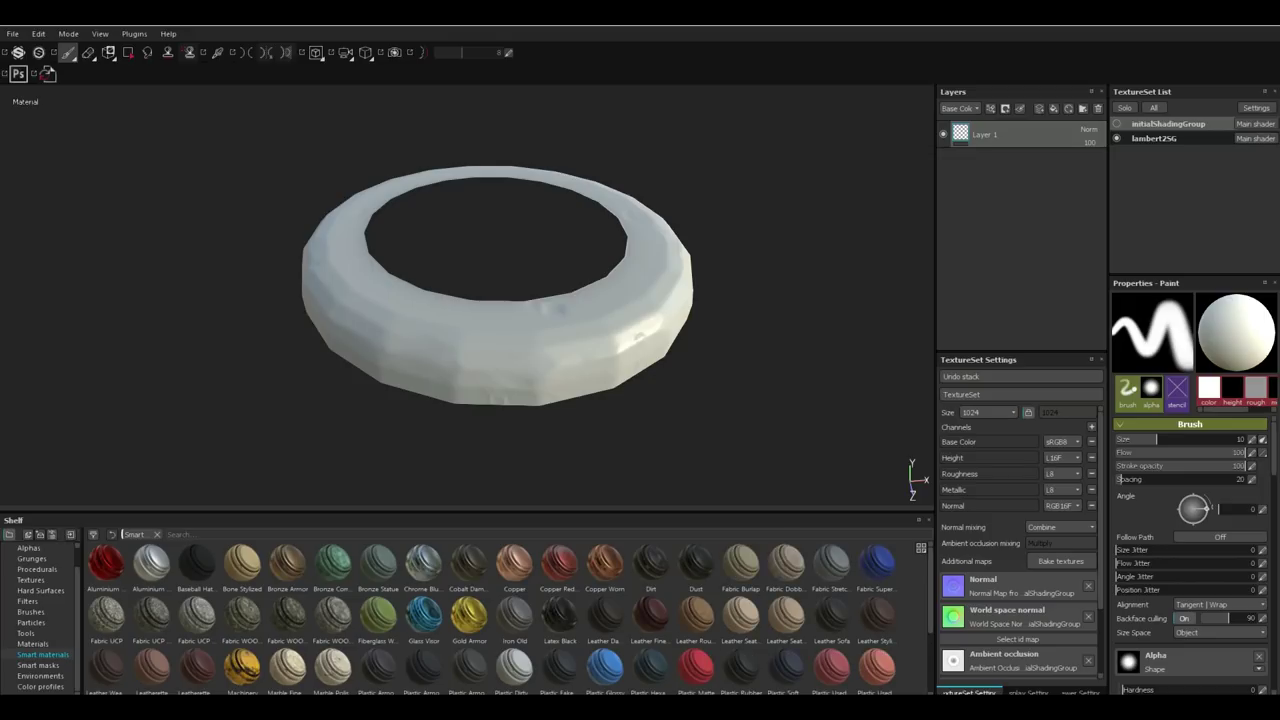
mouse_move(604, 612)
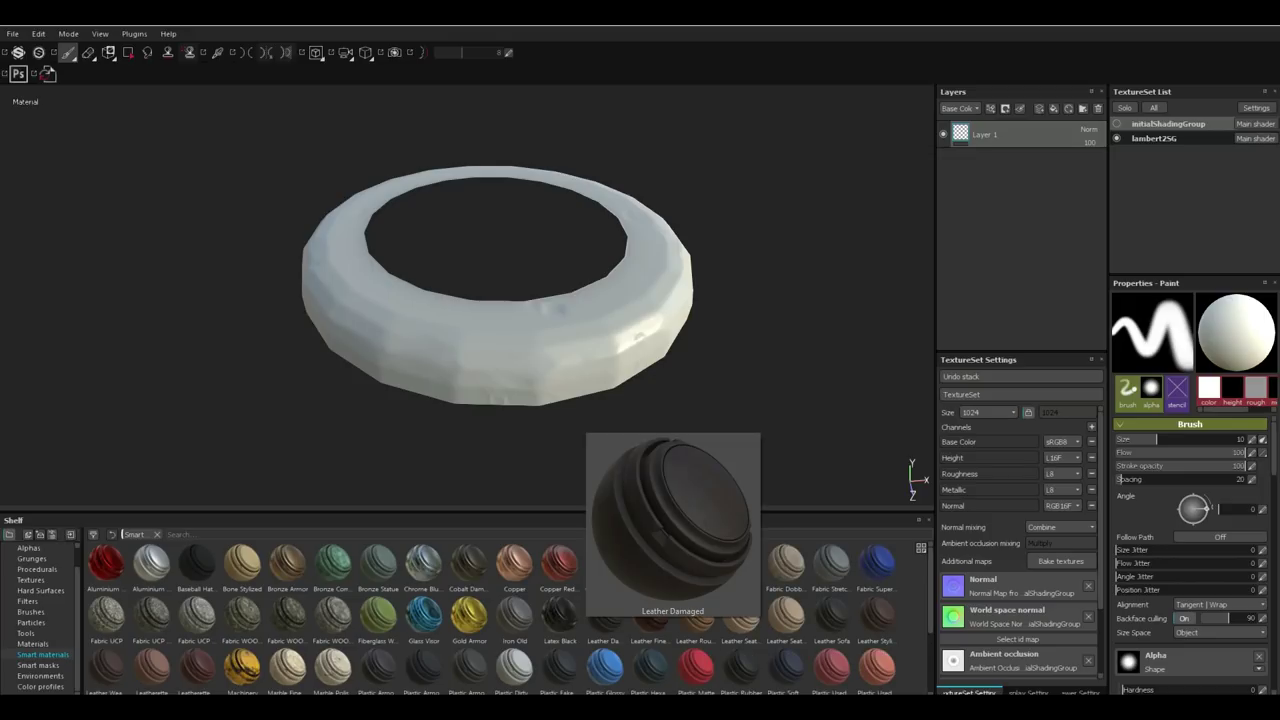
mouse_move(559, 563)
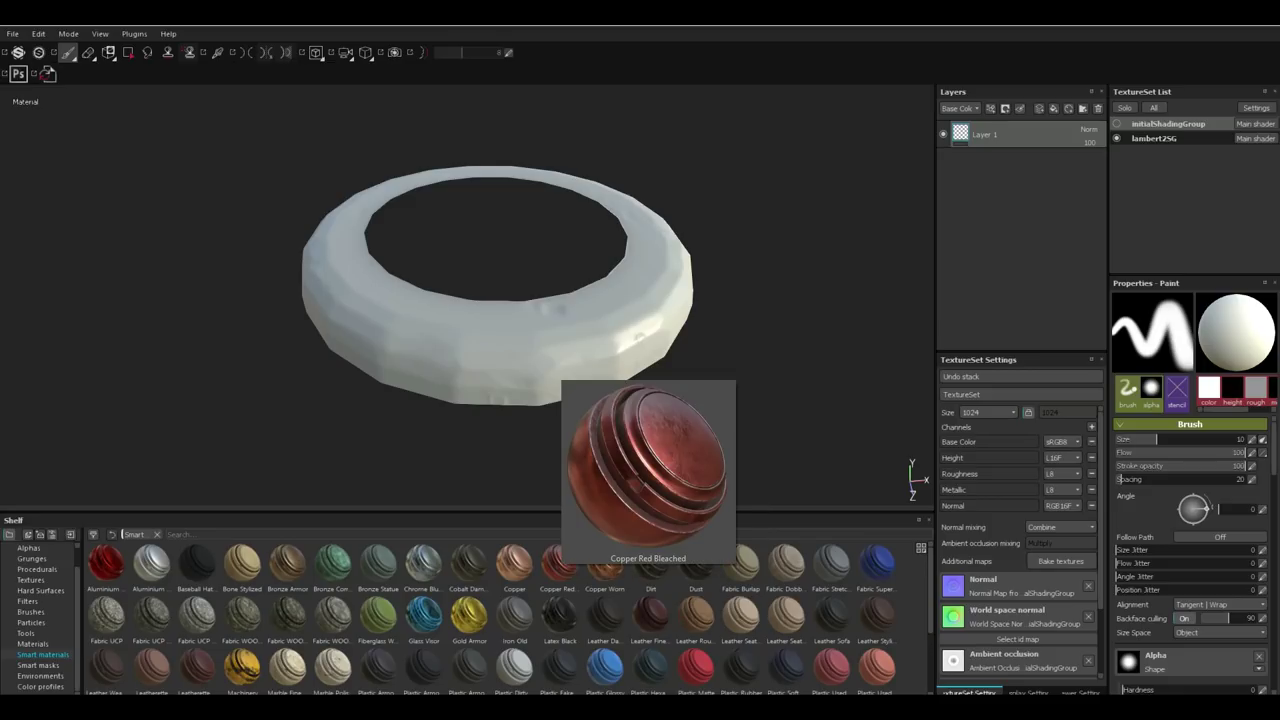
mouse_move(696, 665)
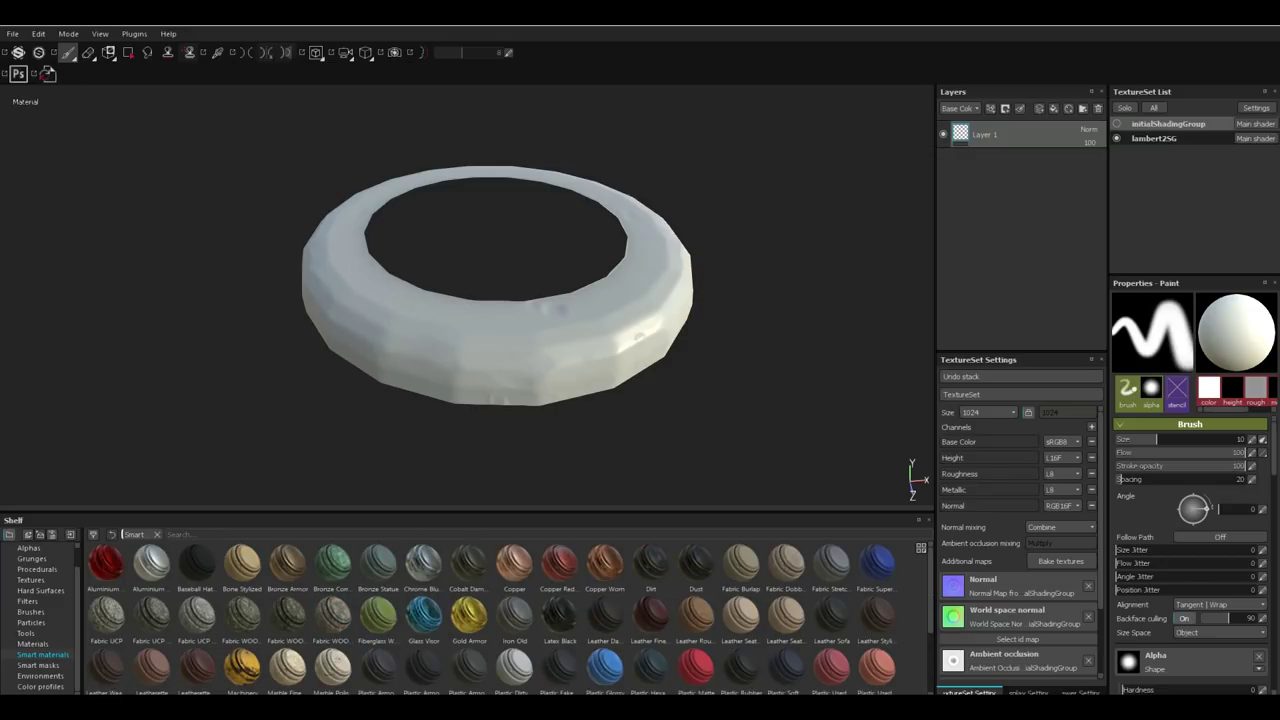
mouse_move(469, 610)
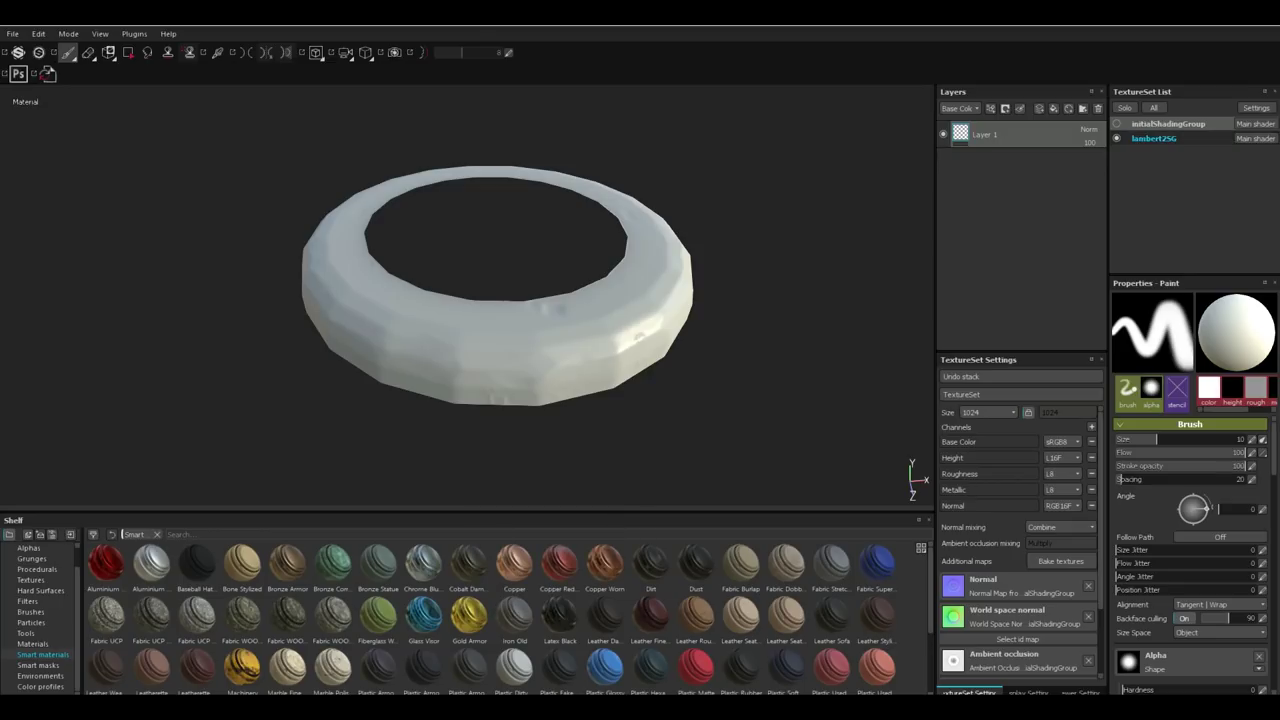
Apply the Gold Armor smart material to the lambert2SG texture set, beneath Layer 1
left_click(1154, 138)
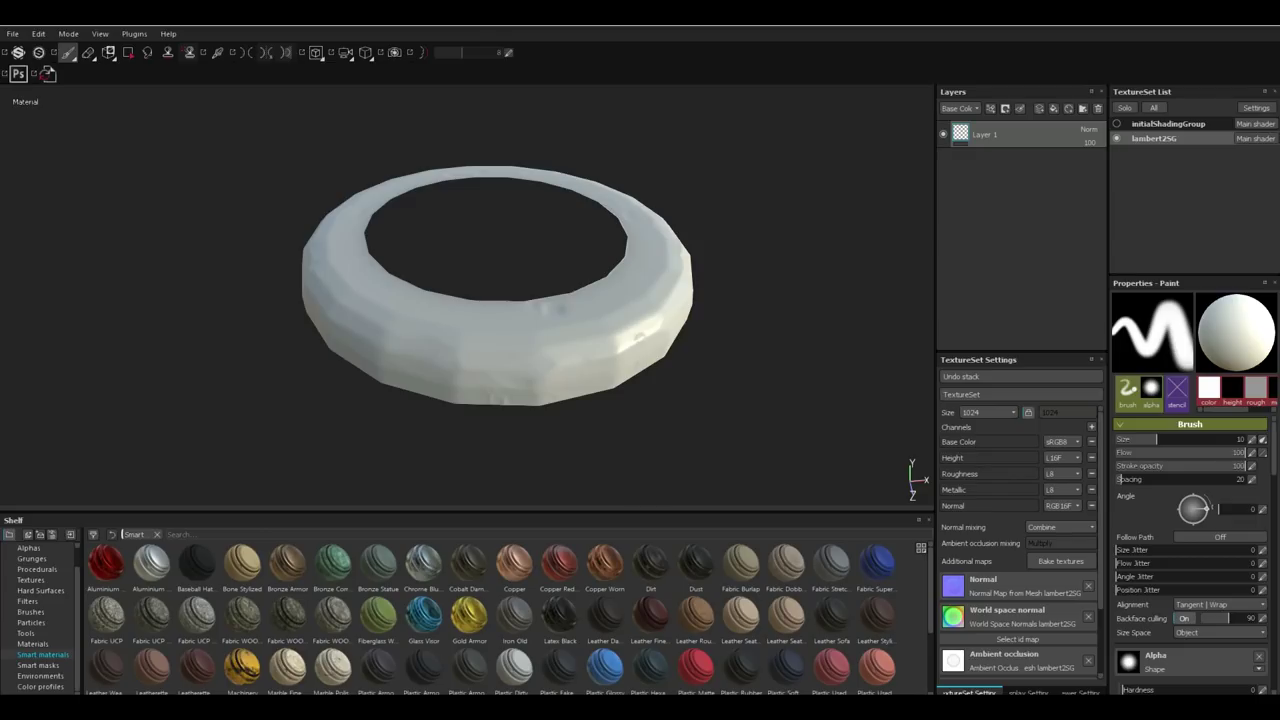
left_click_drag(469, 615, 1005, 155)
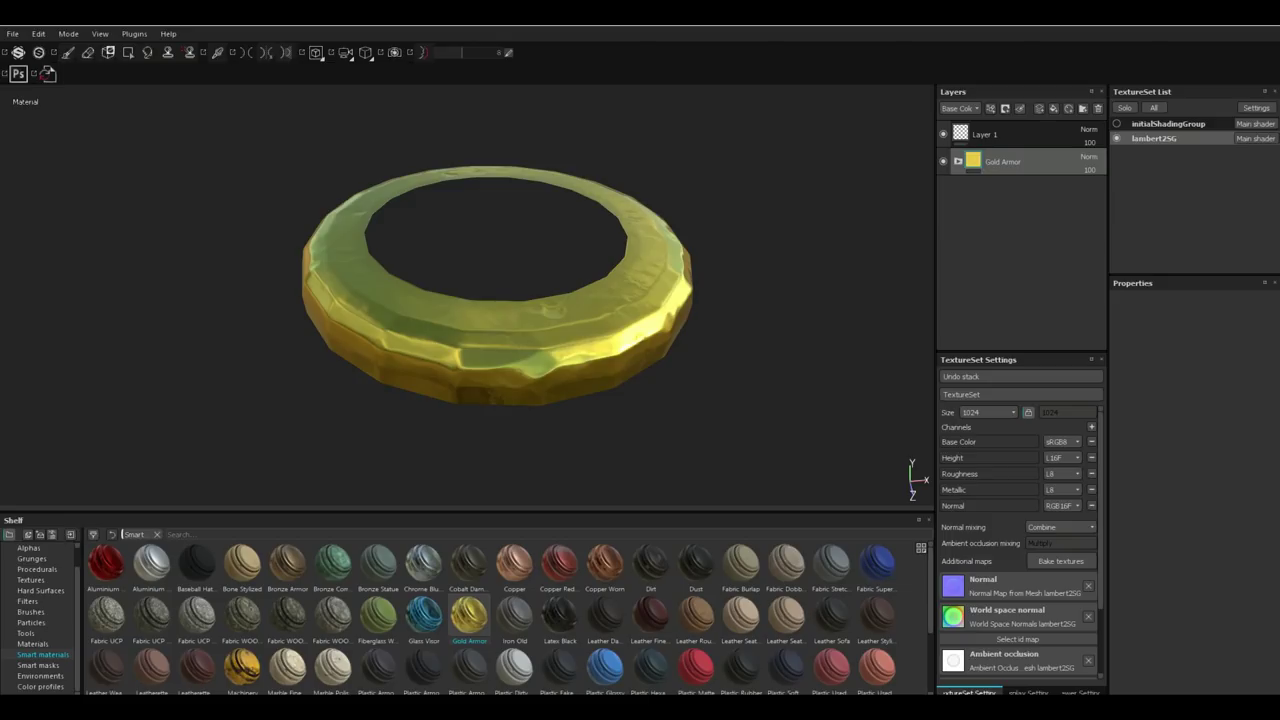
double_click(1003, 161)
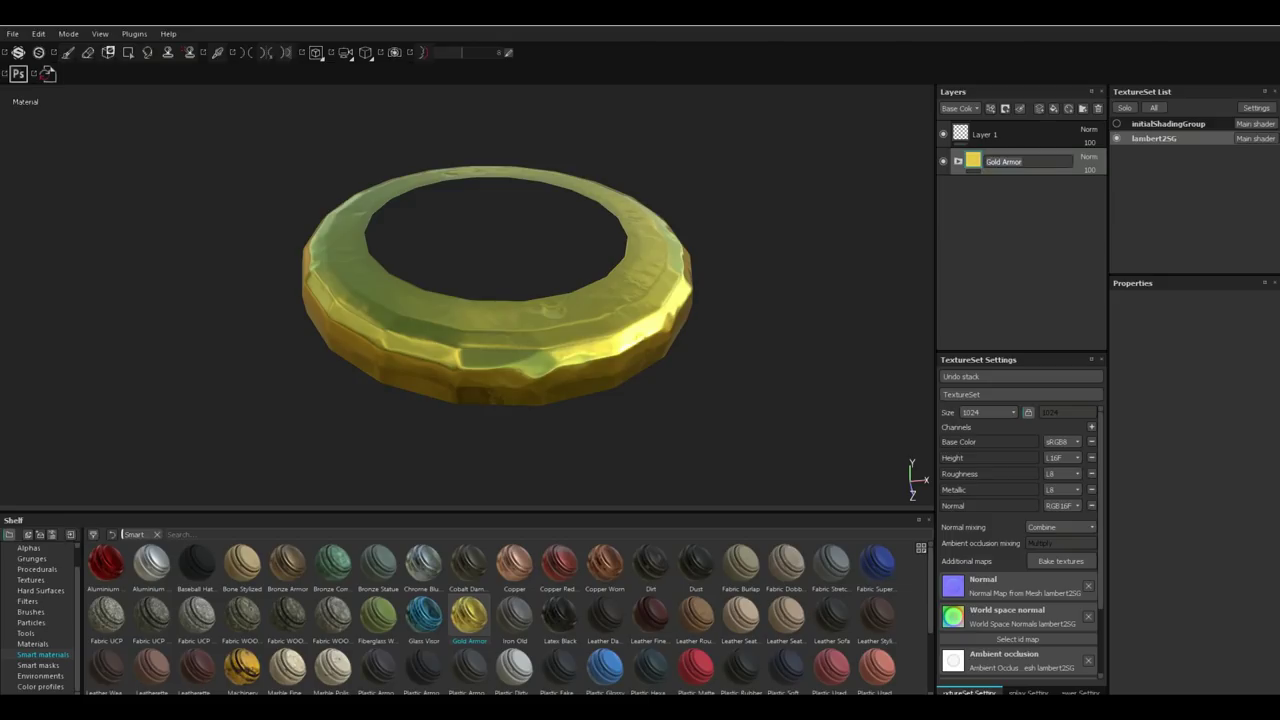
key("Return")
Set the base colour of Gold Armor's Base Metal layer to pure red (RGB 1, 0, 0) and raise its roughness
left_click(958, 161)
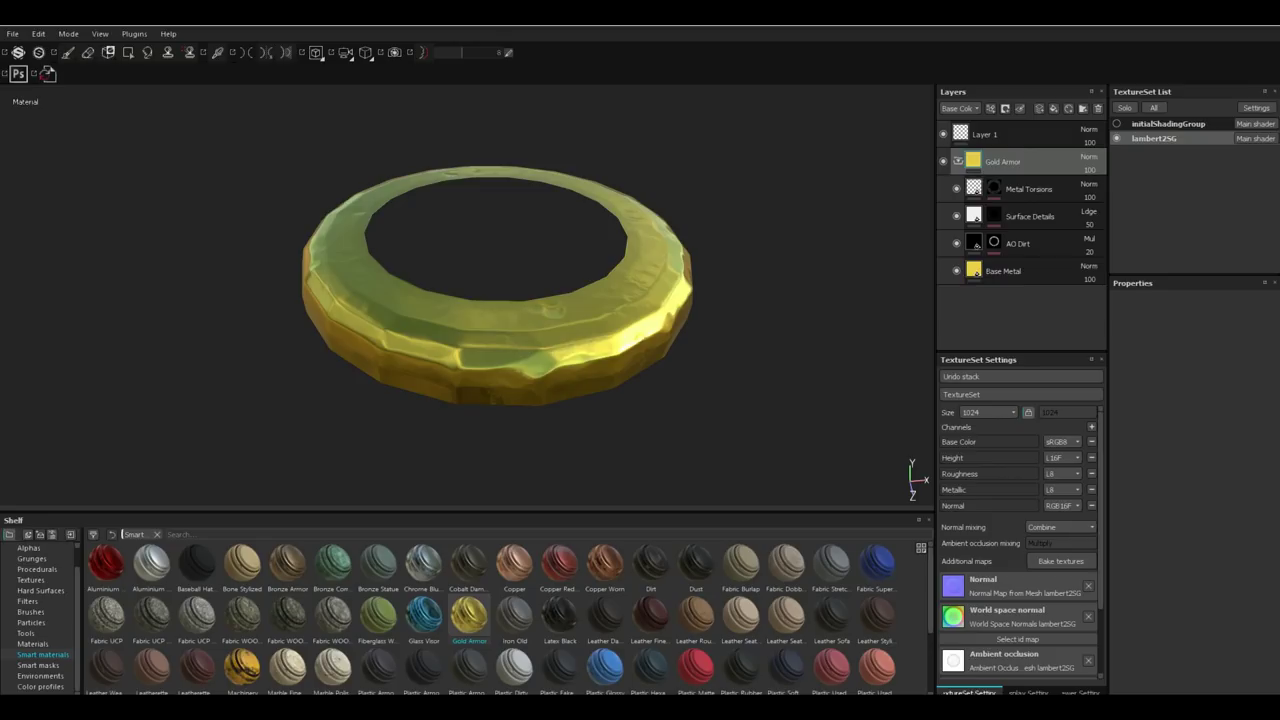
left_click(1003, 271)
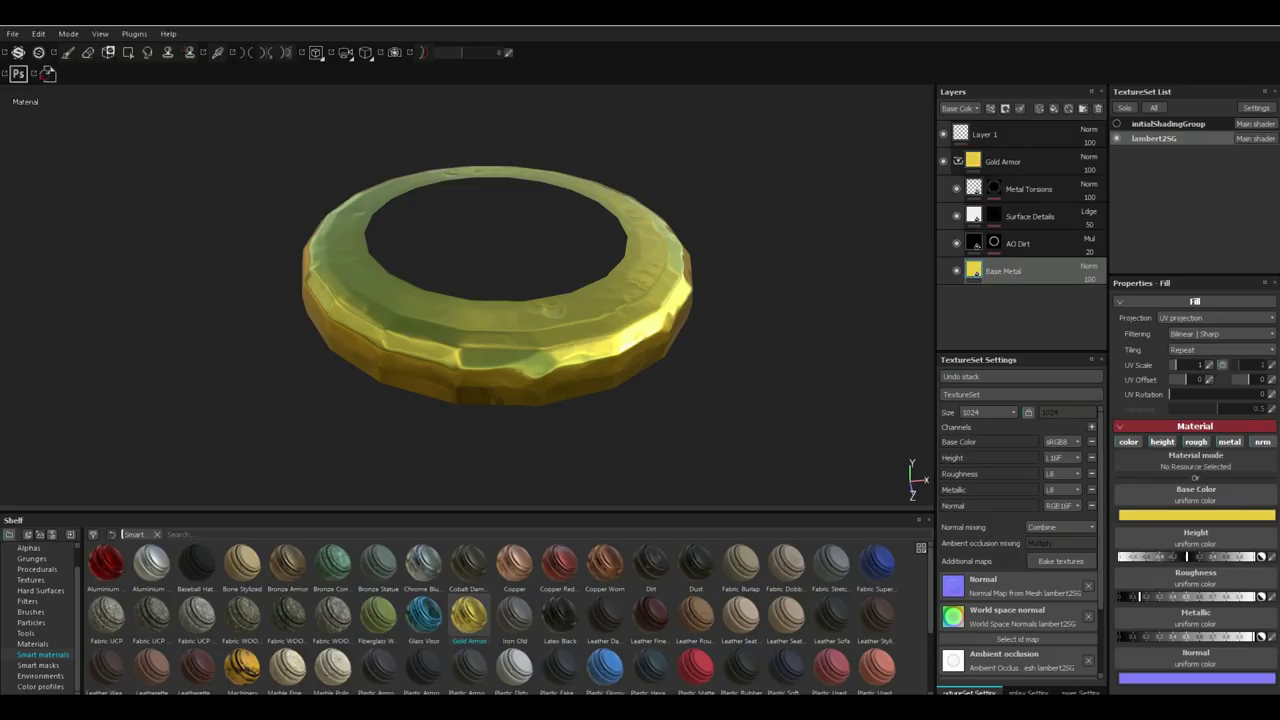
left_click(1168, 515)
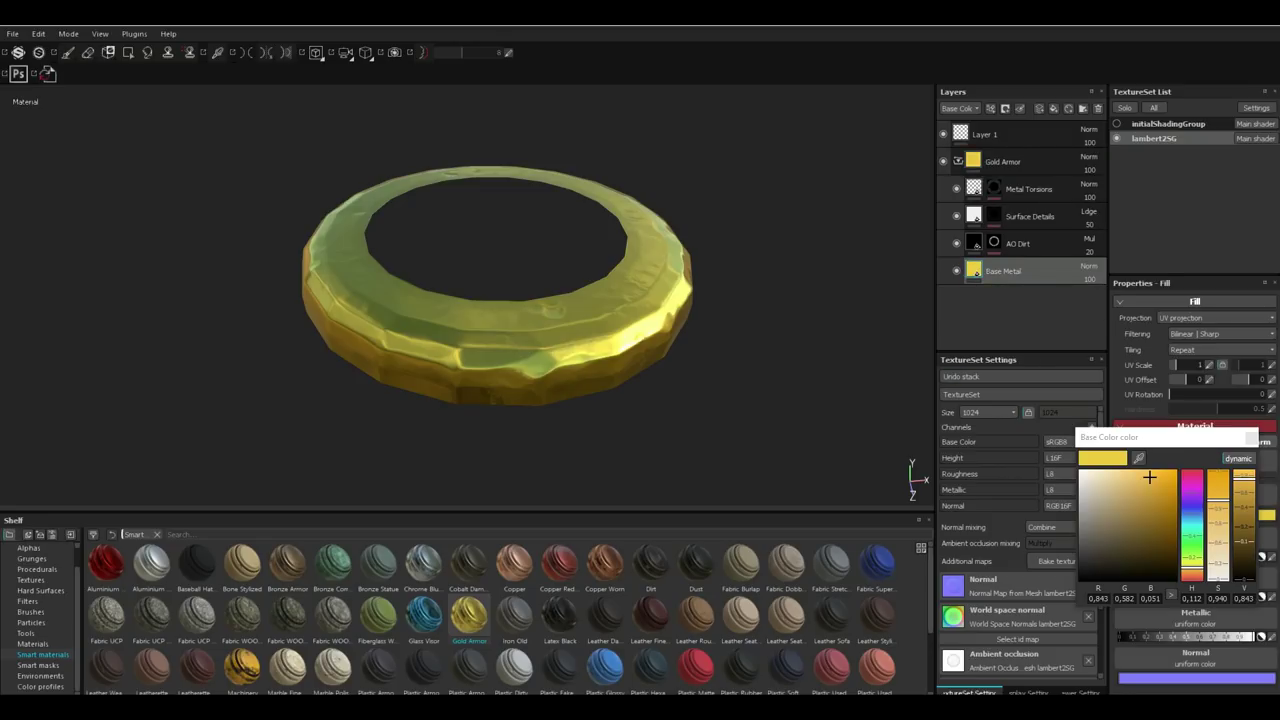
mouse_move(1192, 488)
left_mouse_down()
mouse_move(1192, 469)
mouse_move(1177, 471)
left_mouse_up()
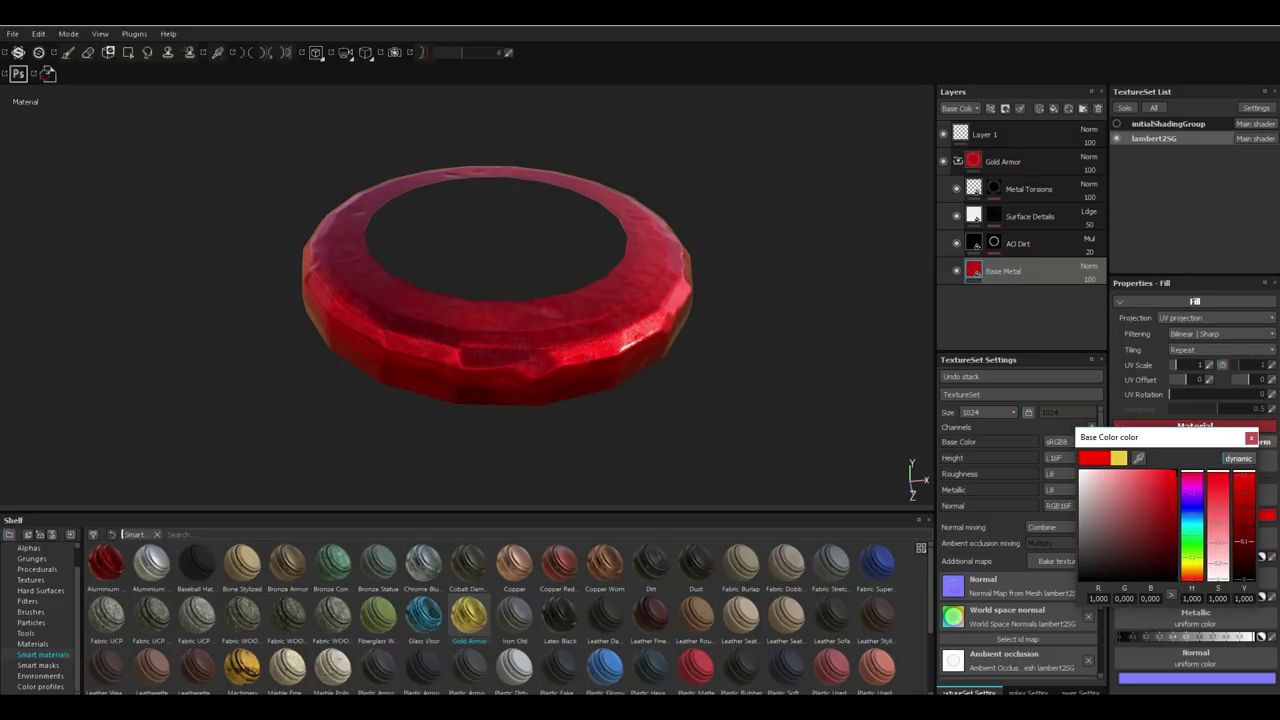
left_click(1251, 438)
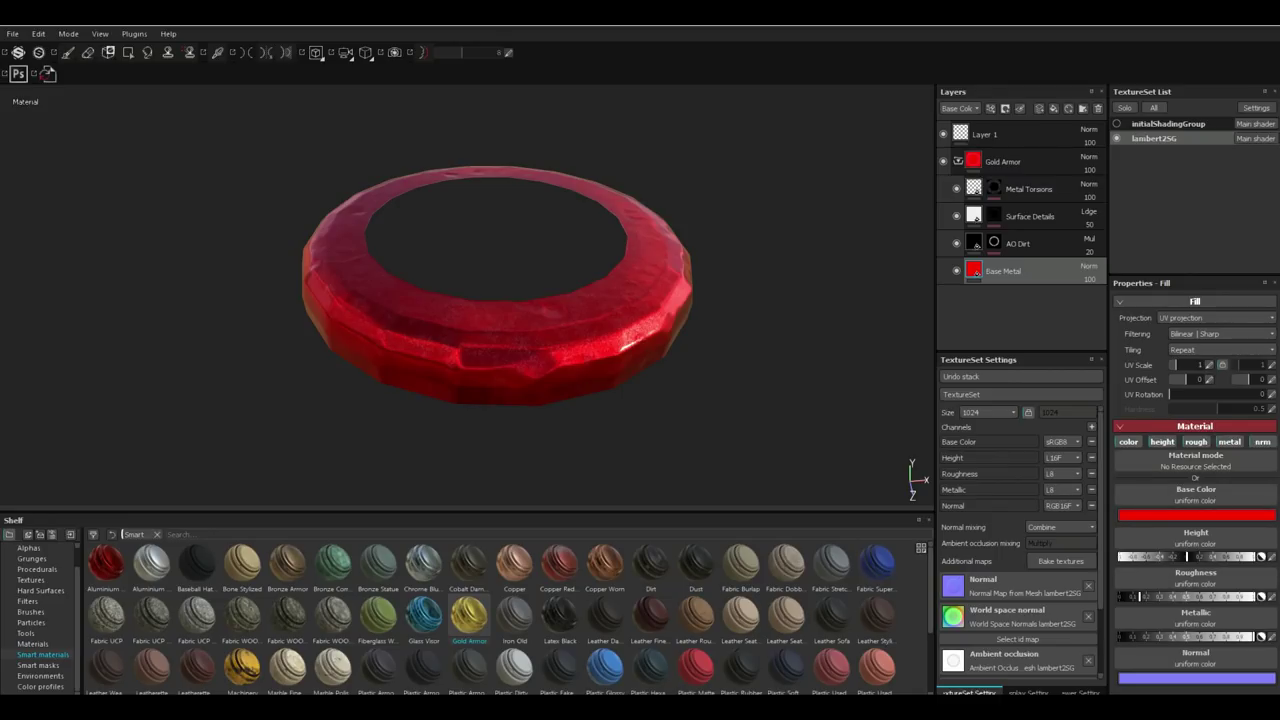
mouse_move(1138, 596)
left_mouse_down()
mouse_move(1238, 596)
mouse_move(1187, 596)
left_mouse_up()
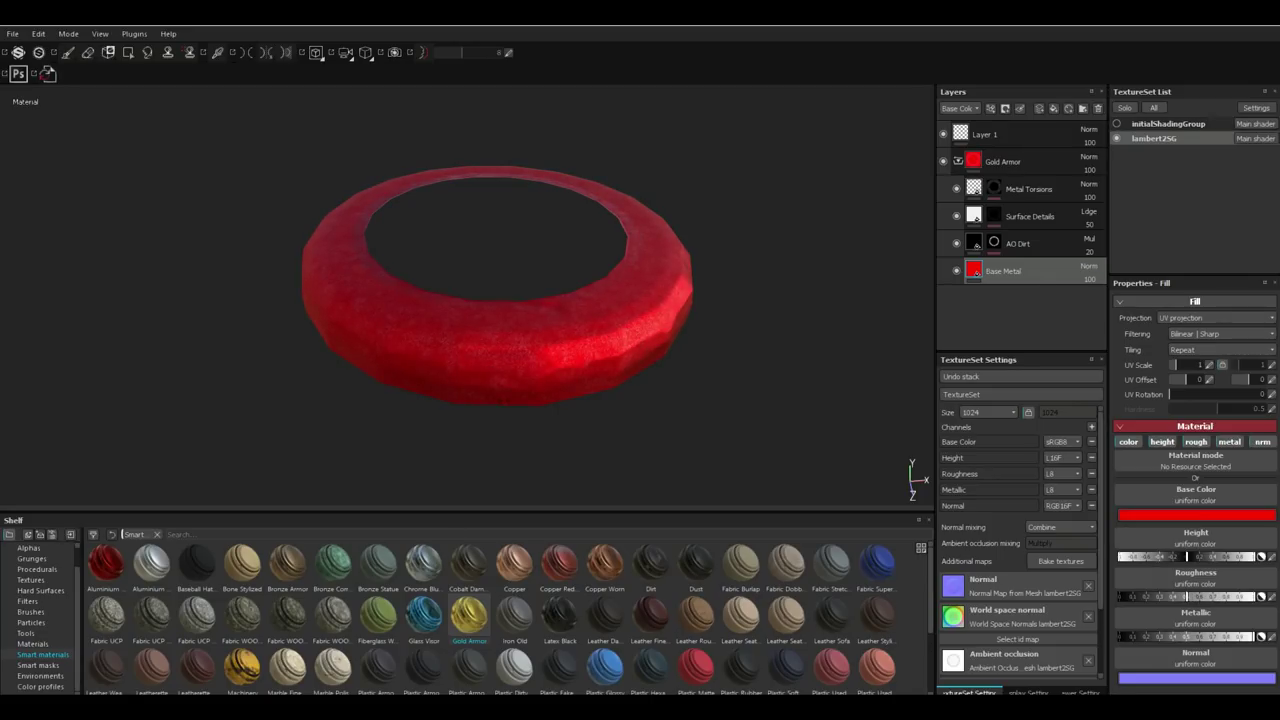
Show and select the initialShadingGroup texture set and hide lambert2SG to isolate the inner Volkswagen emblem disc
left_click(1117, 123)
left_click(1160, 123)
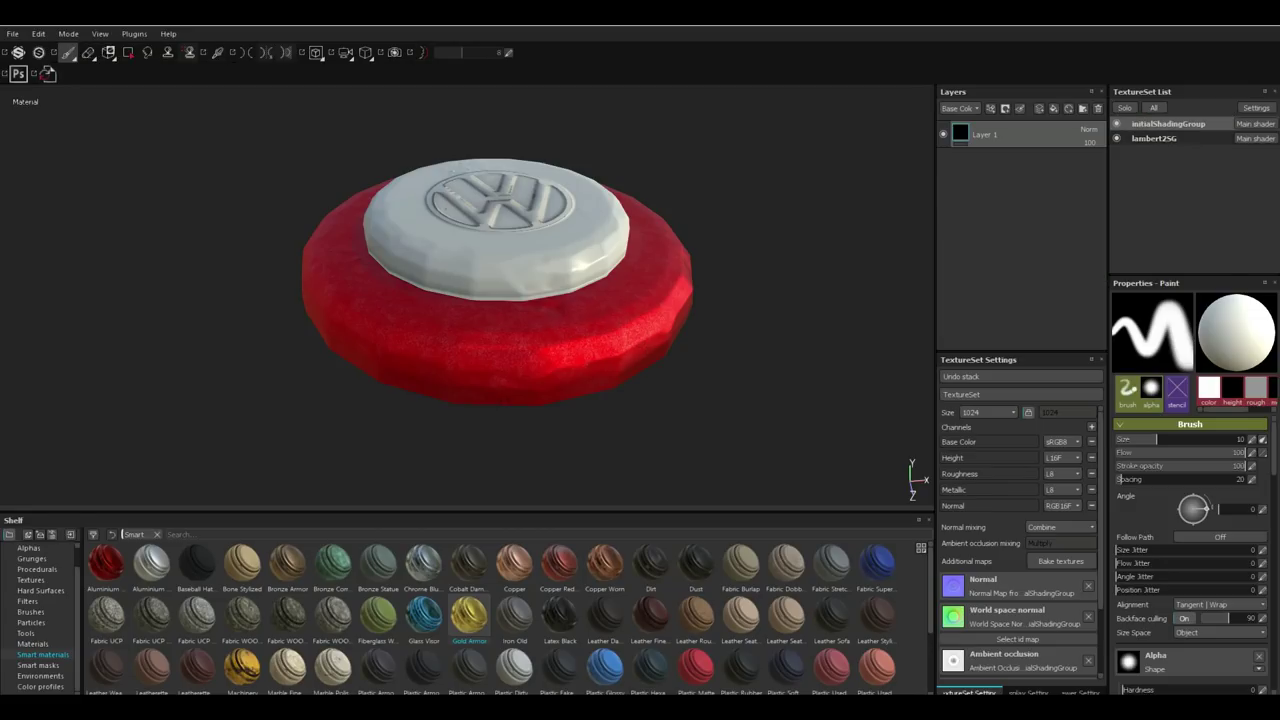
left_click(1117, 138)
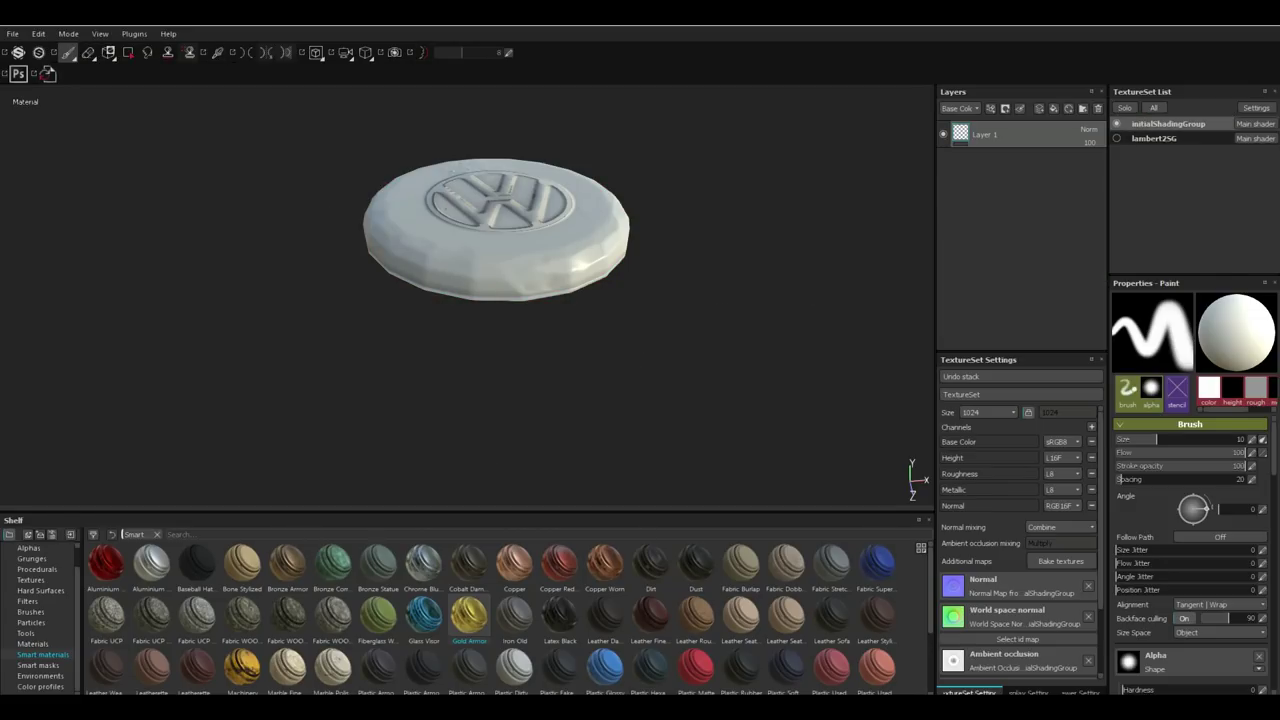
Apply the Steel Rust Surface smart material to the initialShadingGroup texture set, beneath Layer 1
mouse_move(151, 562)
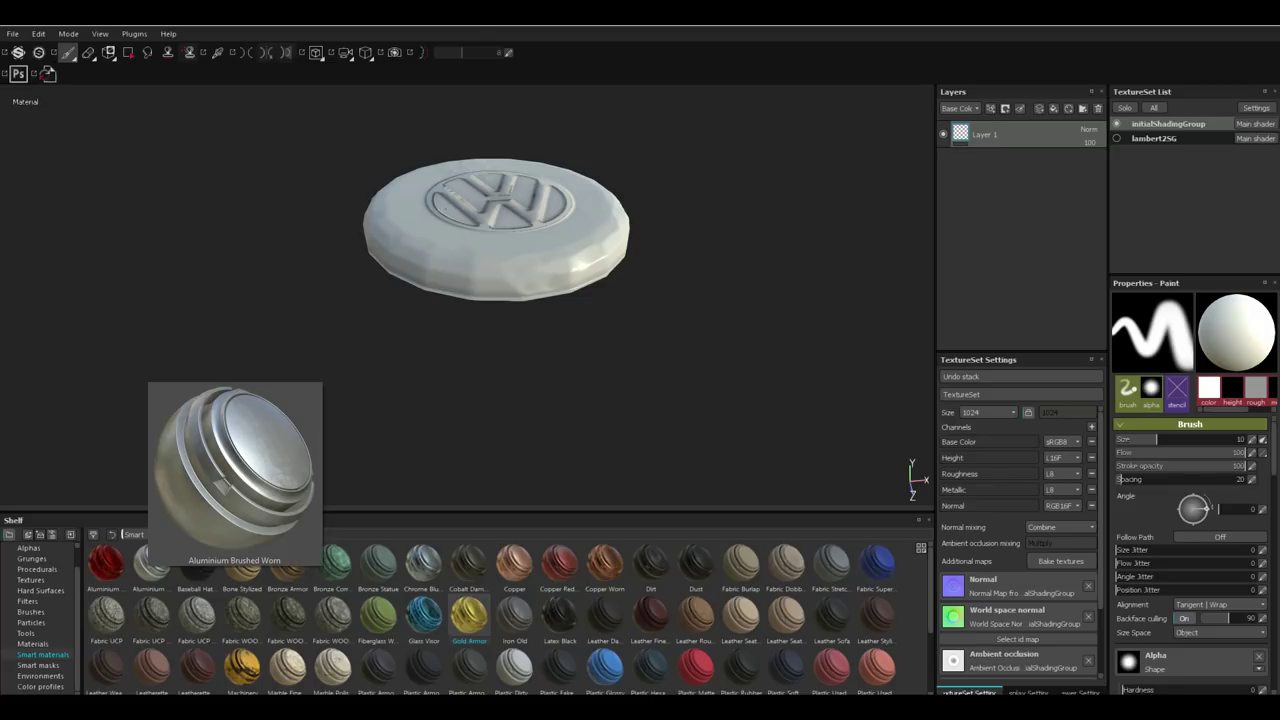
scroll(590, 610, "down", 2)
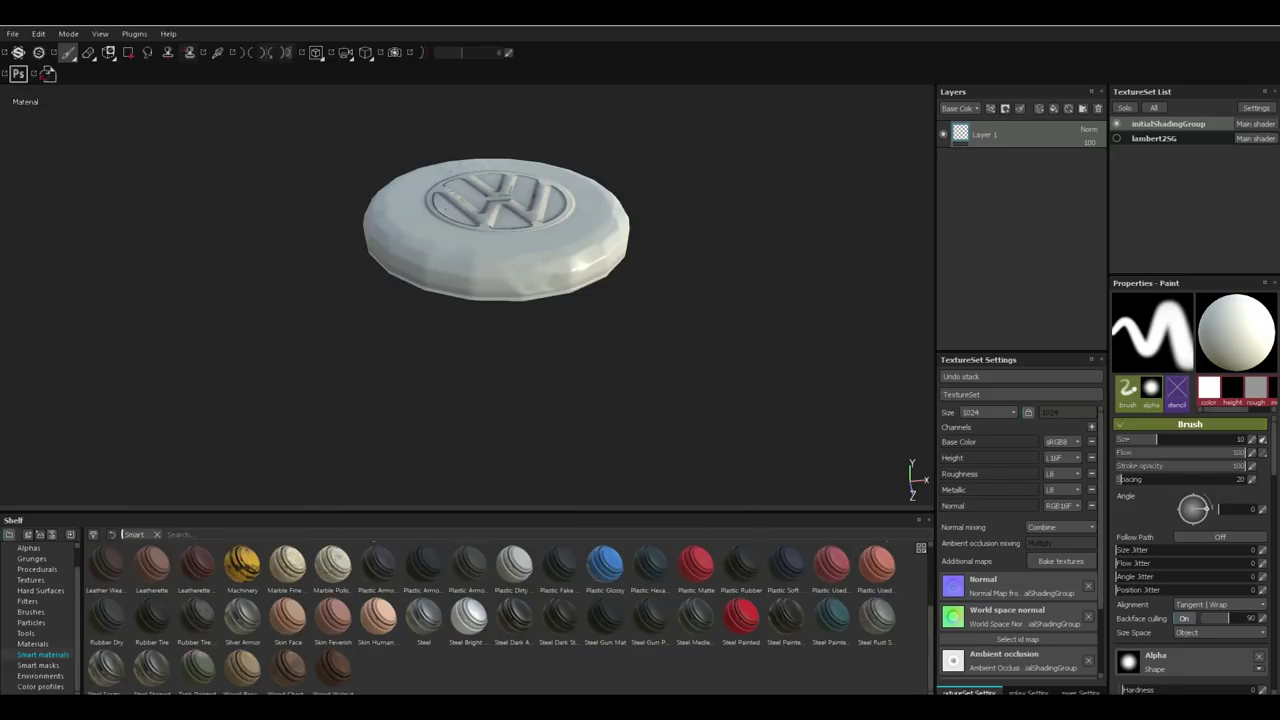
scroll(469, 612, "up", 2)
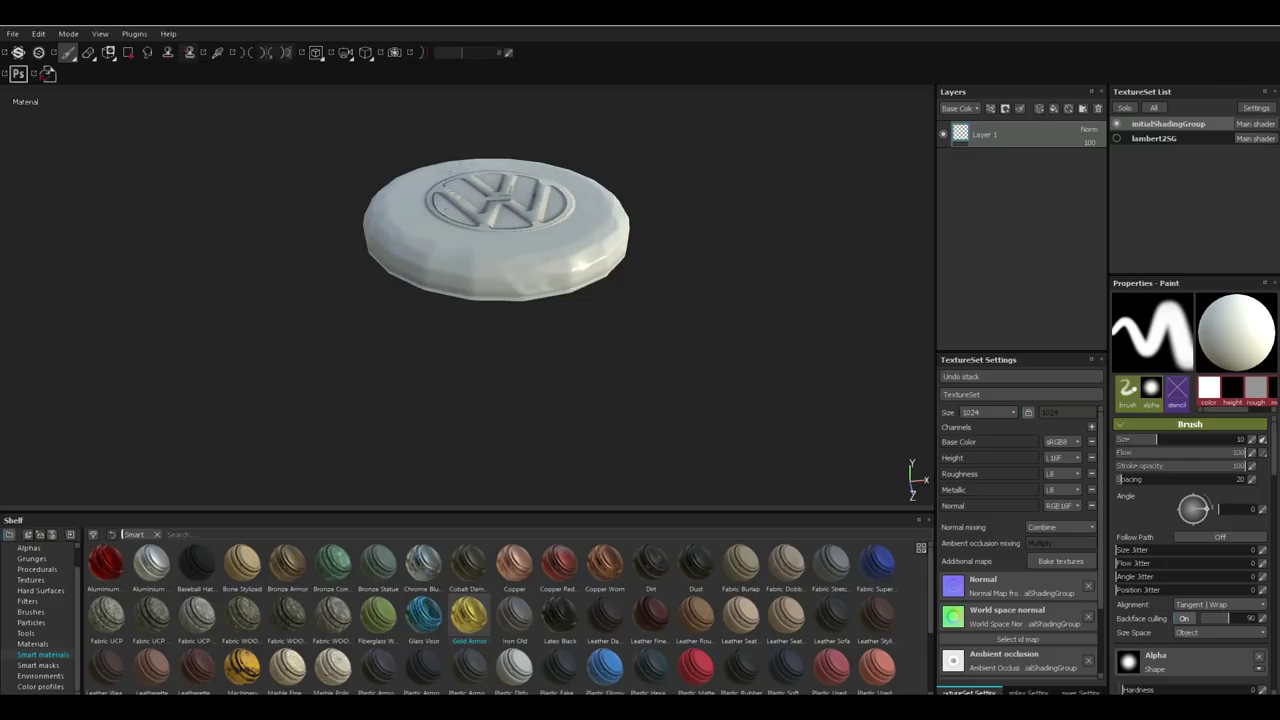
mouse_move(422, 562)
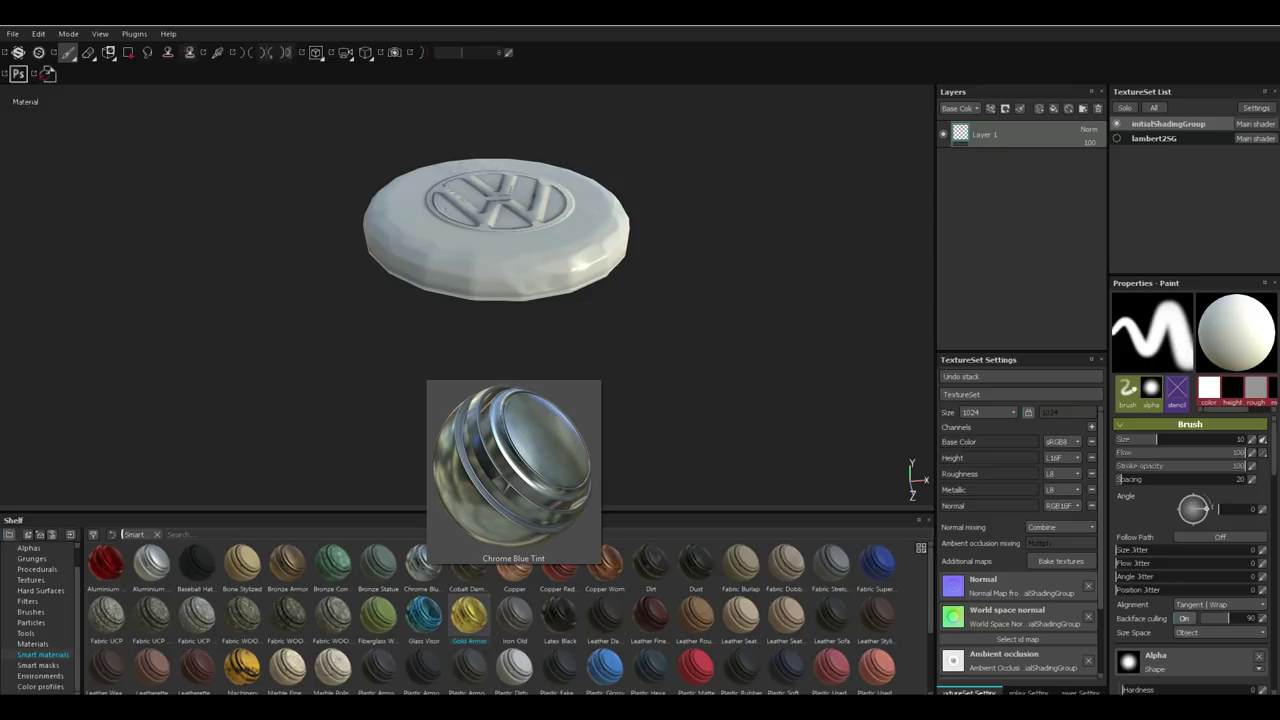
mouse_move(155, 608)
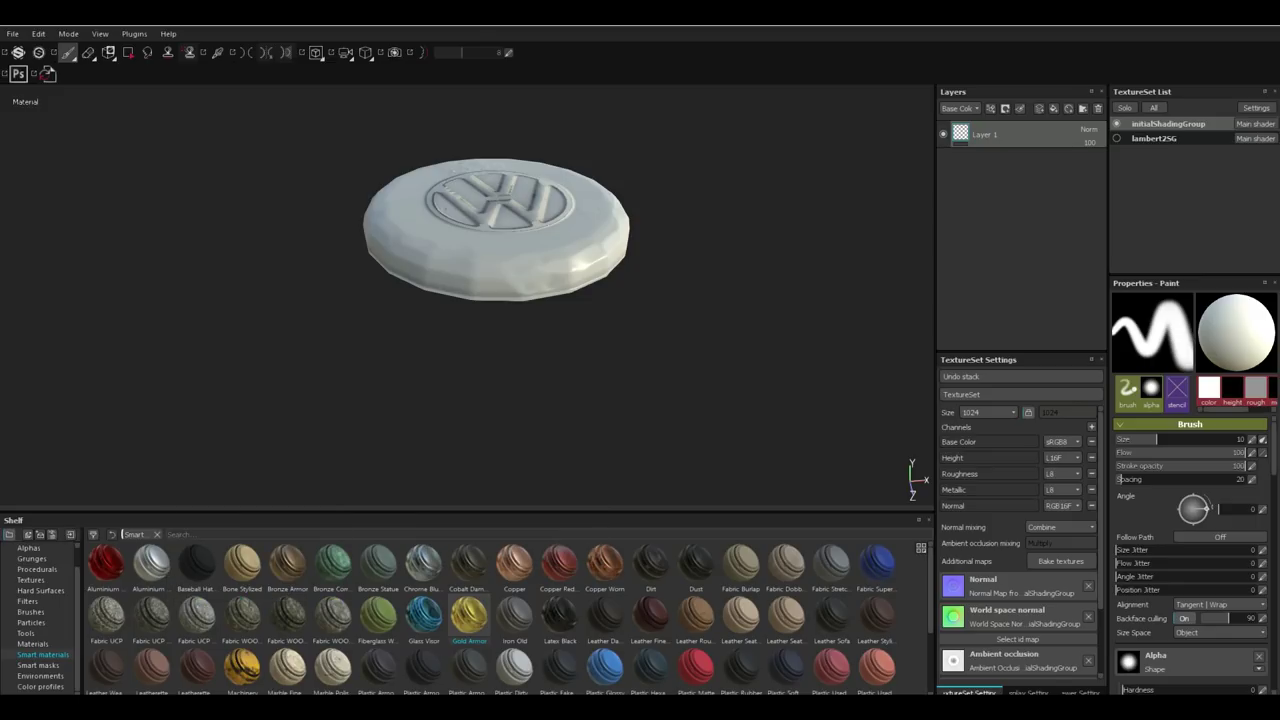
scroll(550, 625, "down", 3)
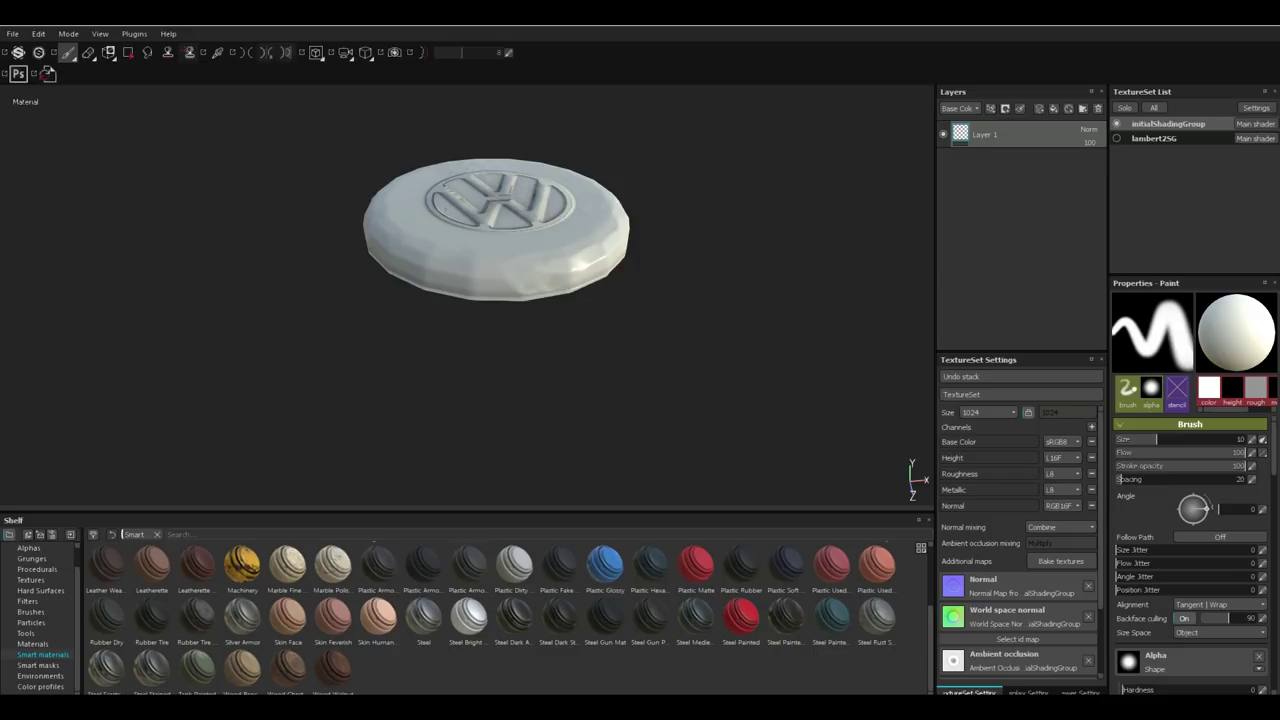
mouse_move(876, 613)
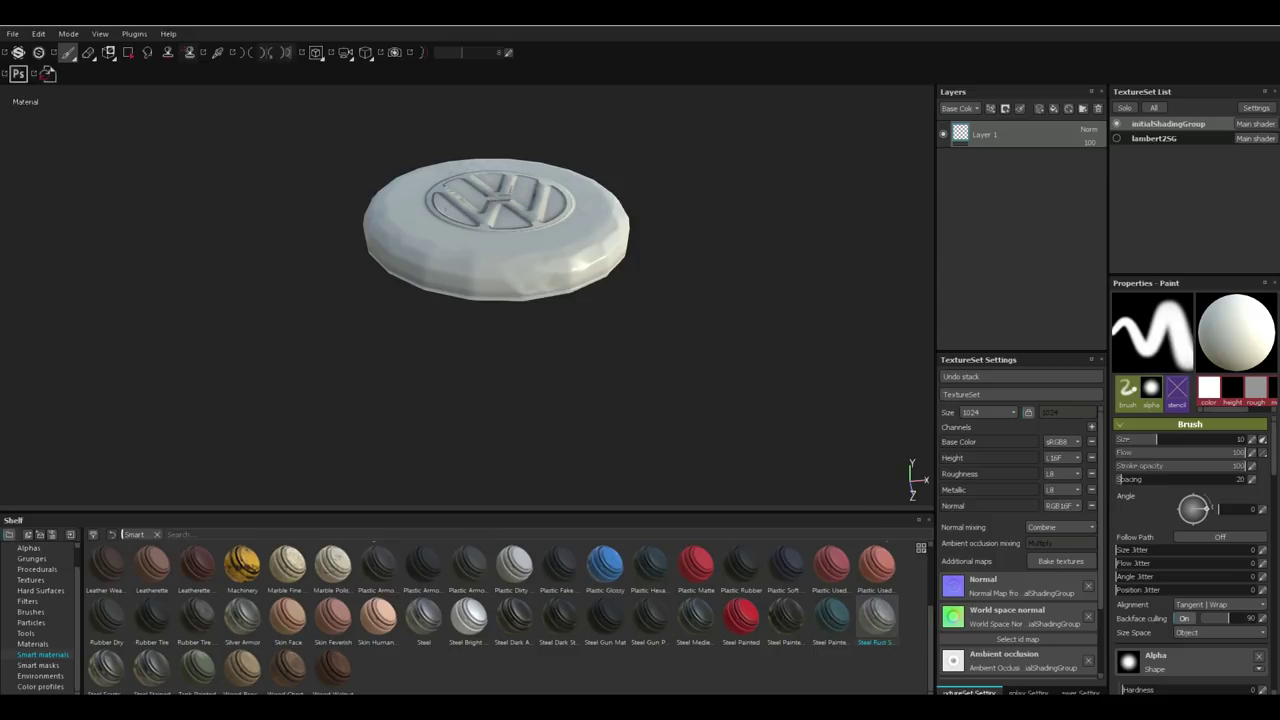
left_click_drag(876, 613, 1020, 150)
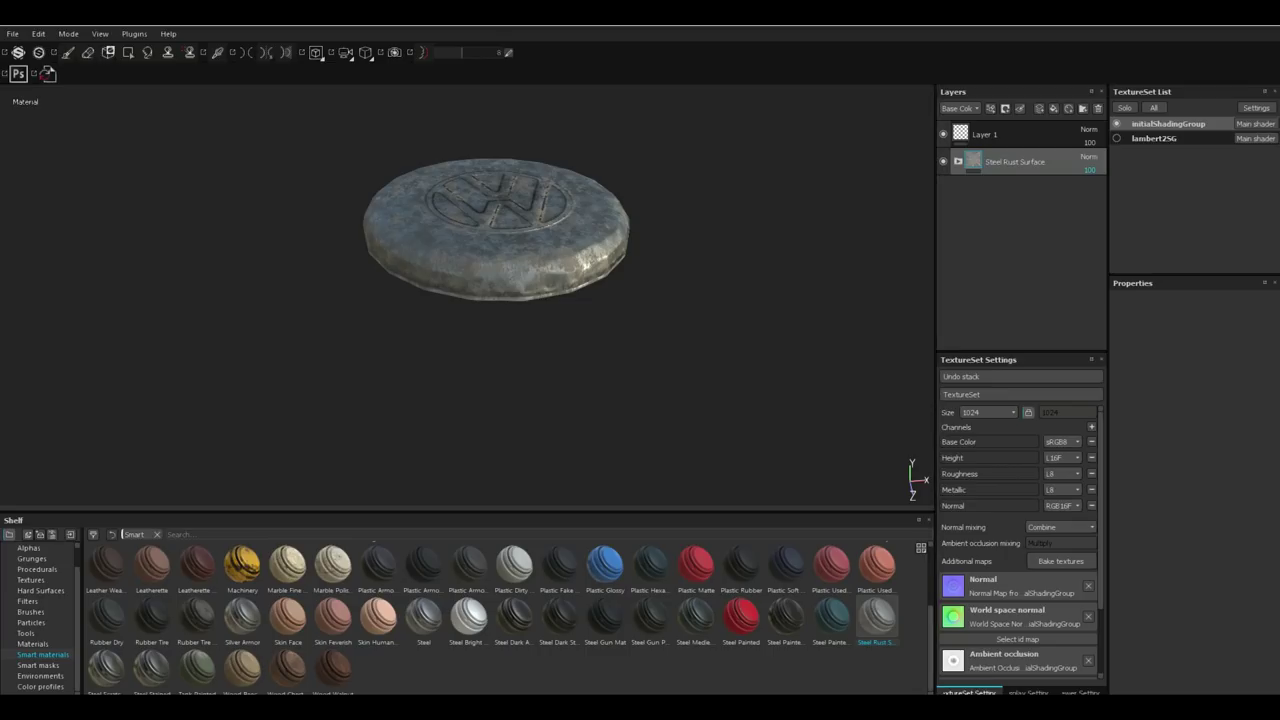
Show the lambert2SG texture set again and inspect the whole hub, toggling each texture set's visibility to compare the two parts
left_click(1117, 139)
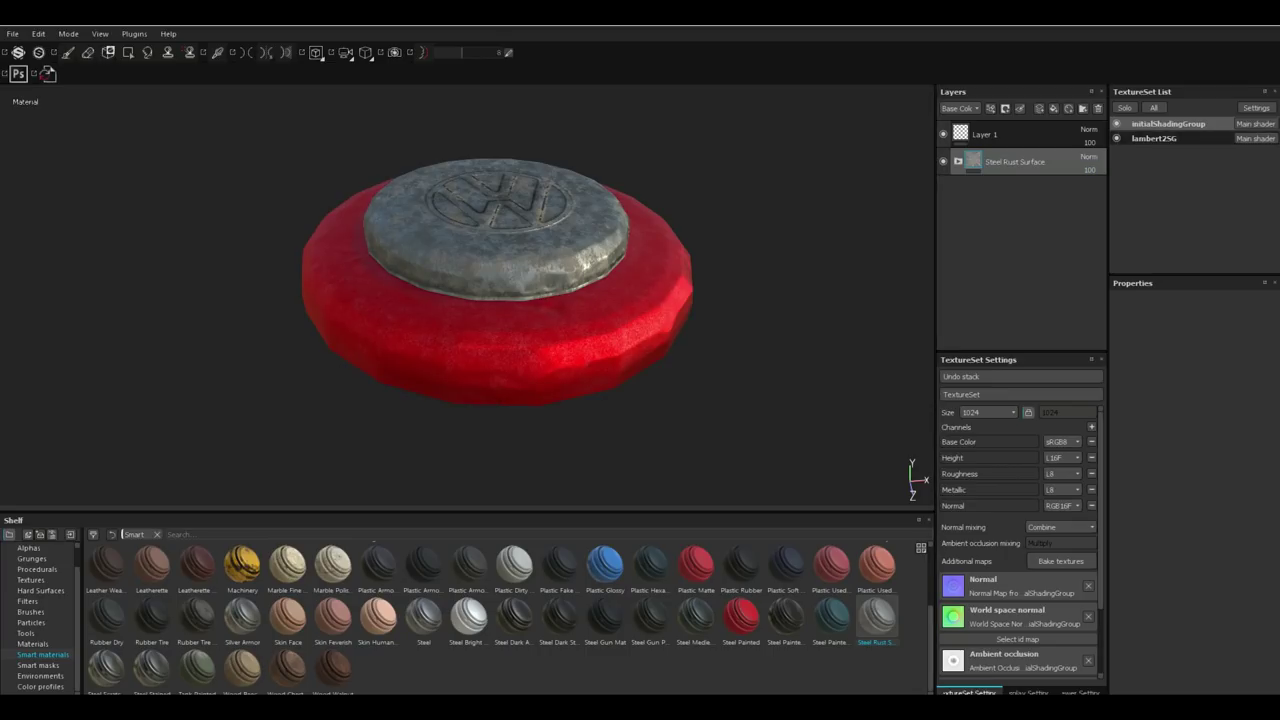
left_click_drag(500, 240, 515, 295, "alt")
middle_click_drag(515, 240, 494, 320, "alt")
left_click_drag(494, 320, 488, 275, "alt")
middle_click_drag(488, 285, 504, 242, "alt")
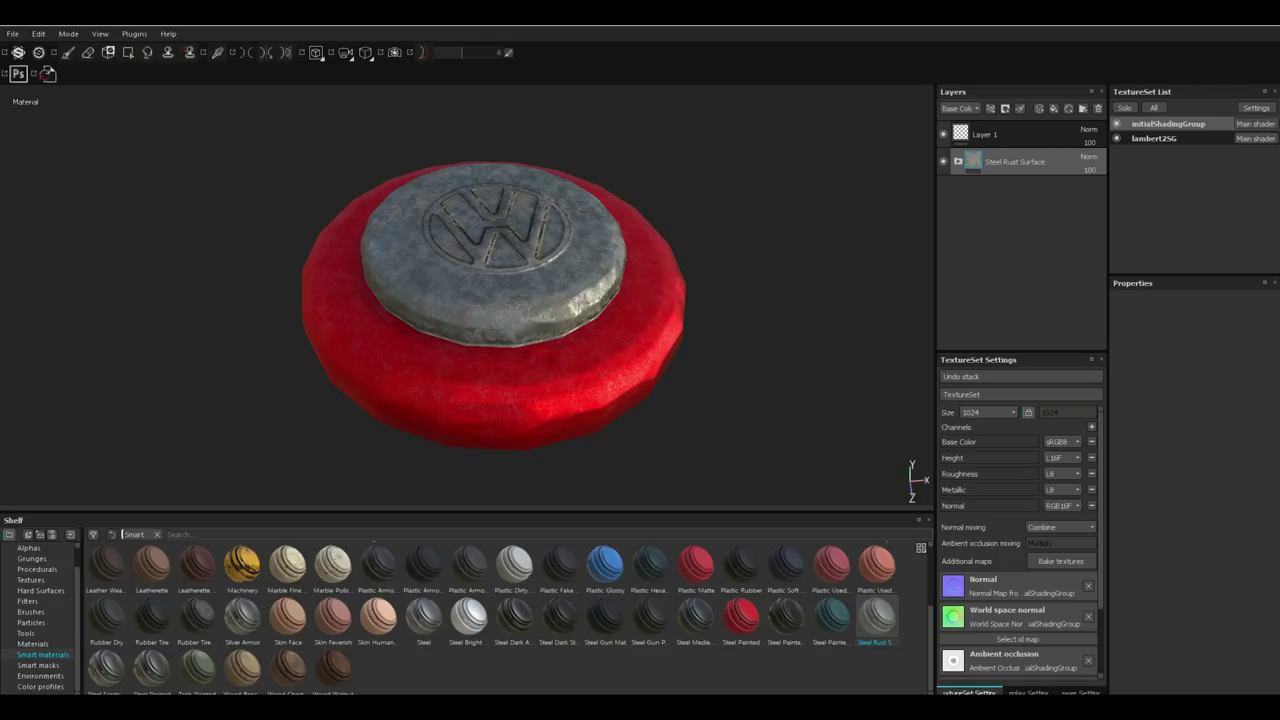
left_click(1117, 124)
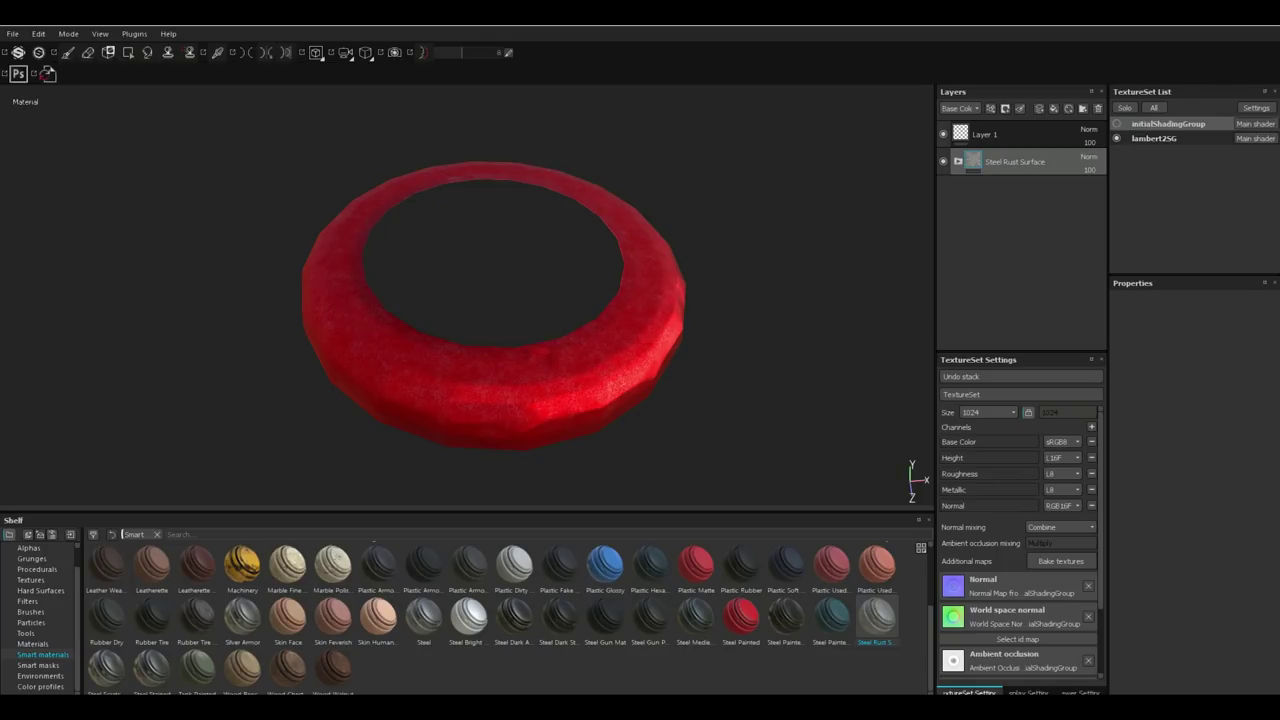
left_click(1117, 139)
left_click(1117, 124)
left_click(1117, 139)
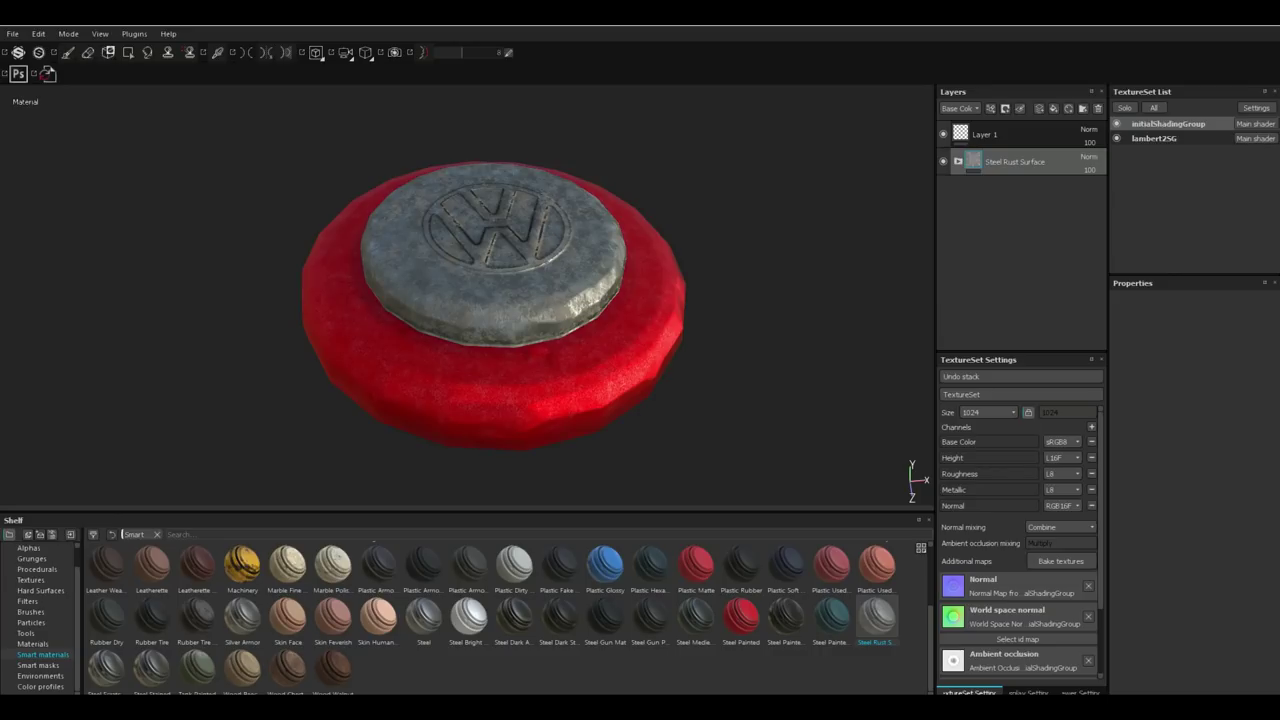
Replace the Gold Armor material on the lambert2SG texture set with the Steel Rust Surface smart material
left_click(1154, 139)
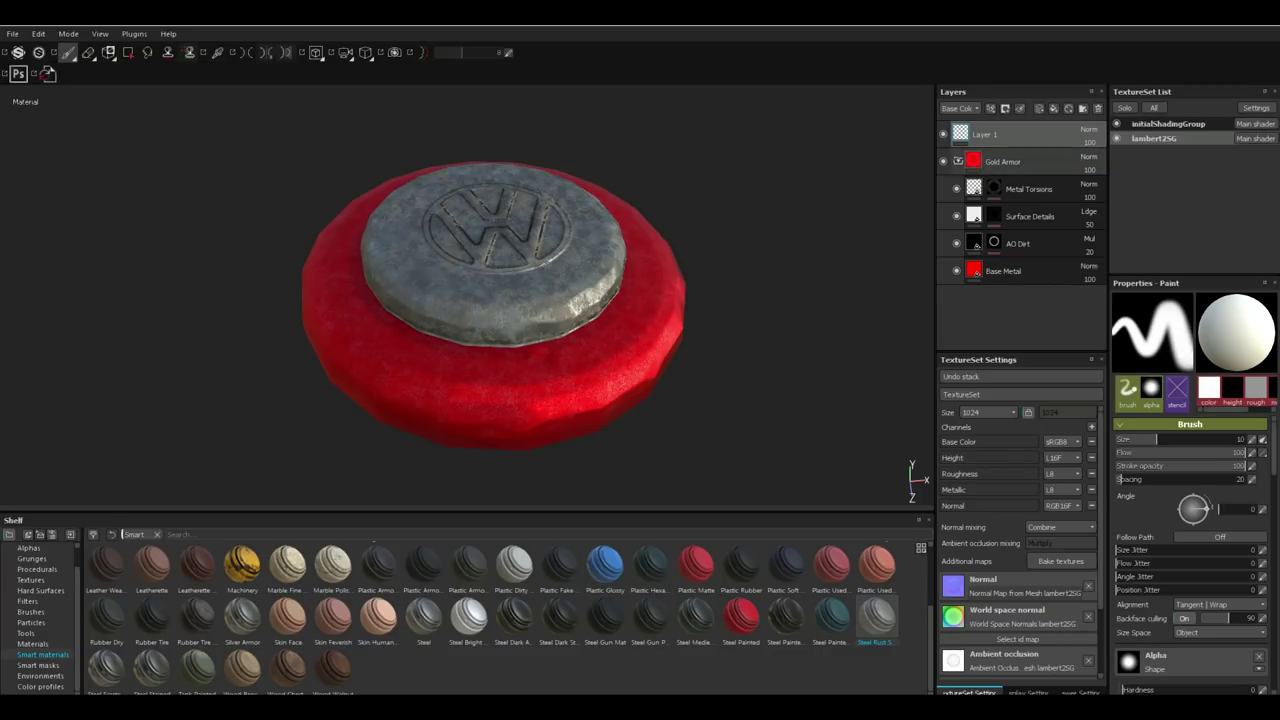
left_click(1010, 162)
key("Delete")
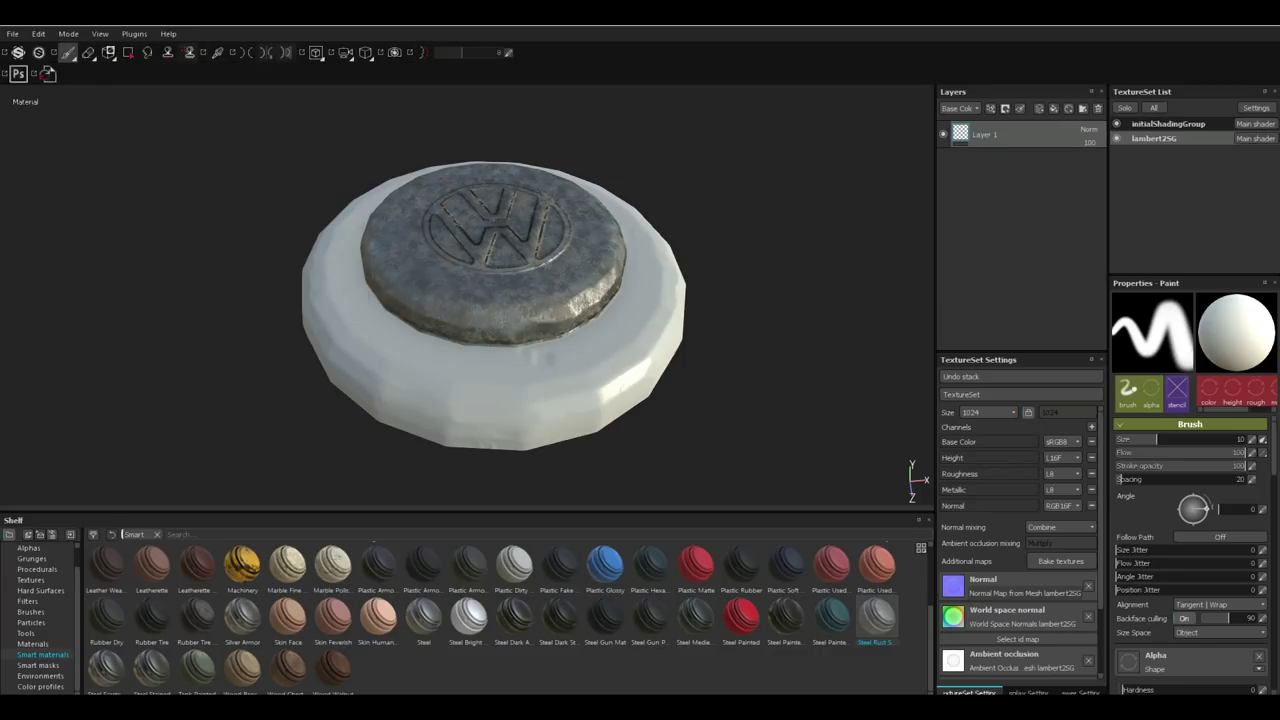
left_click_drag(877, 617, 1022, 148)
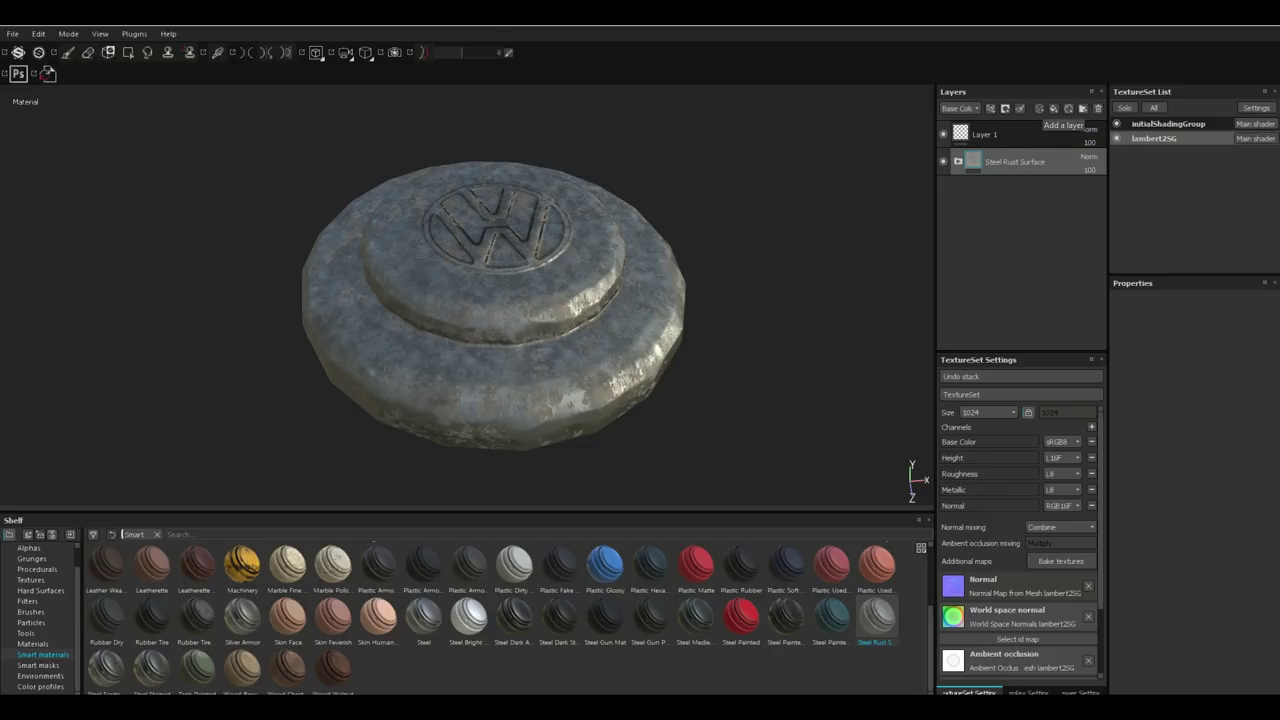
Add a new paint layer directly above Steel Rust Surface in lambert2SG and set the paint's base colour to black (RGB 0, 0, 0)
left_click(1039, 108)
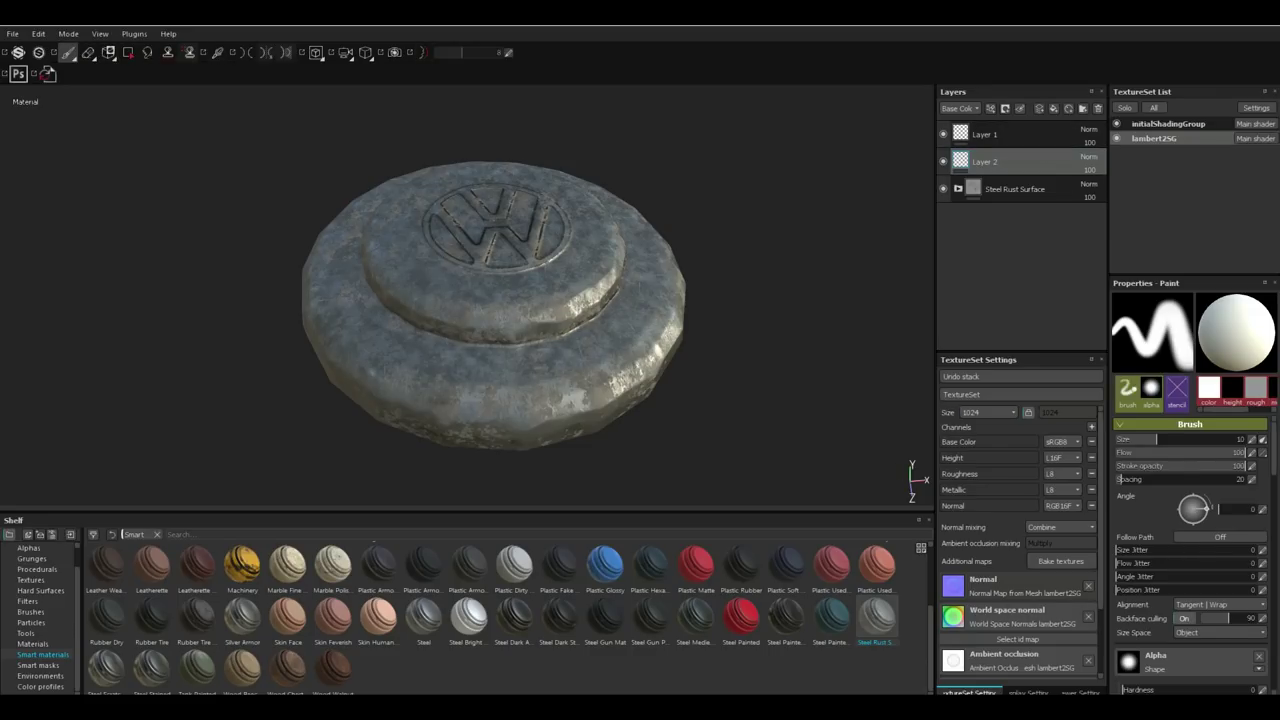
scroll(1190, 555, "down", 5)
scroll(1190, 555, "down", 2)
left_click(1191, 537)
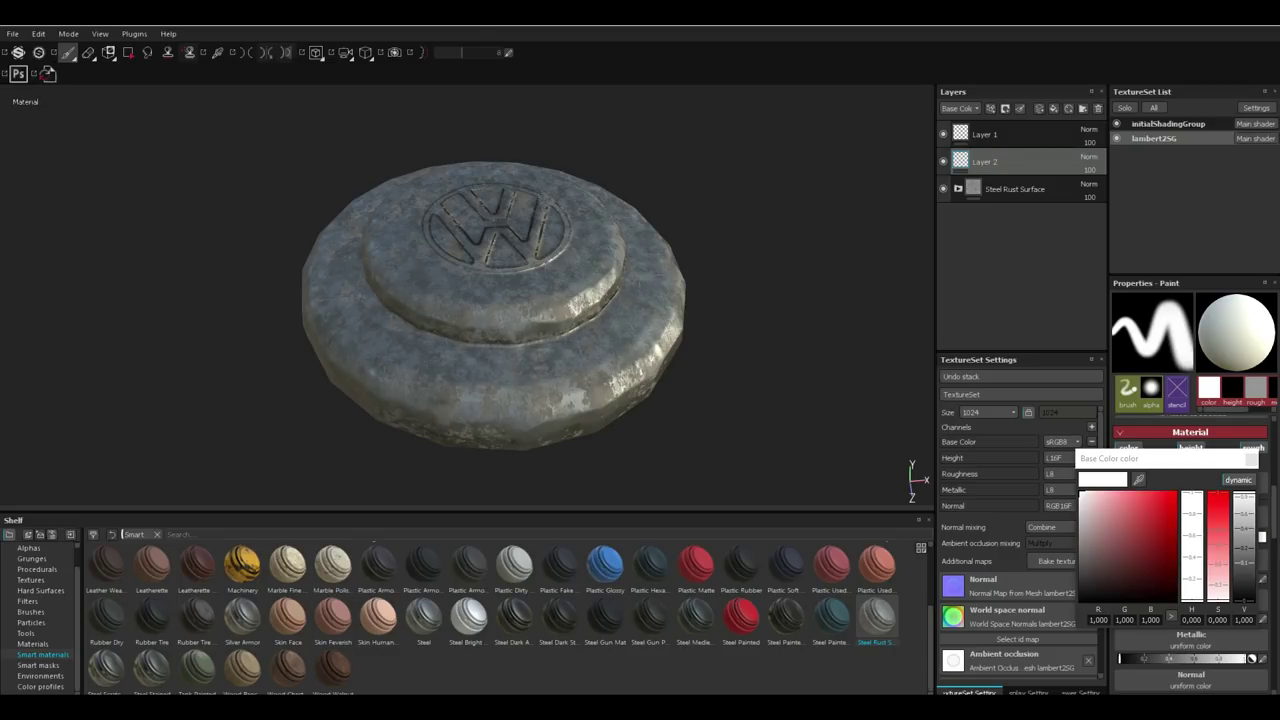
left_click_drag(1128, 535, 1100, 603)
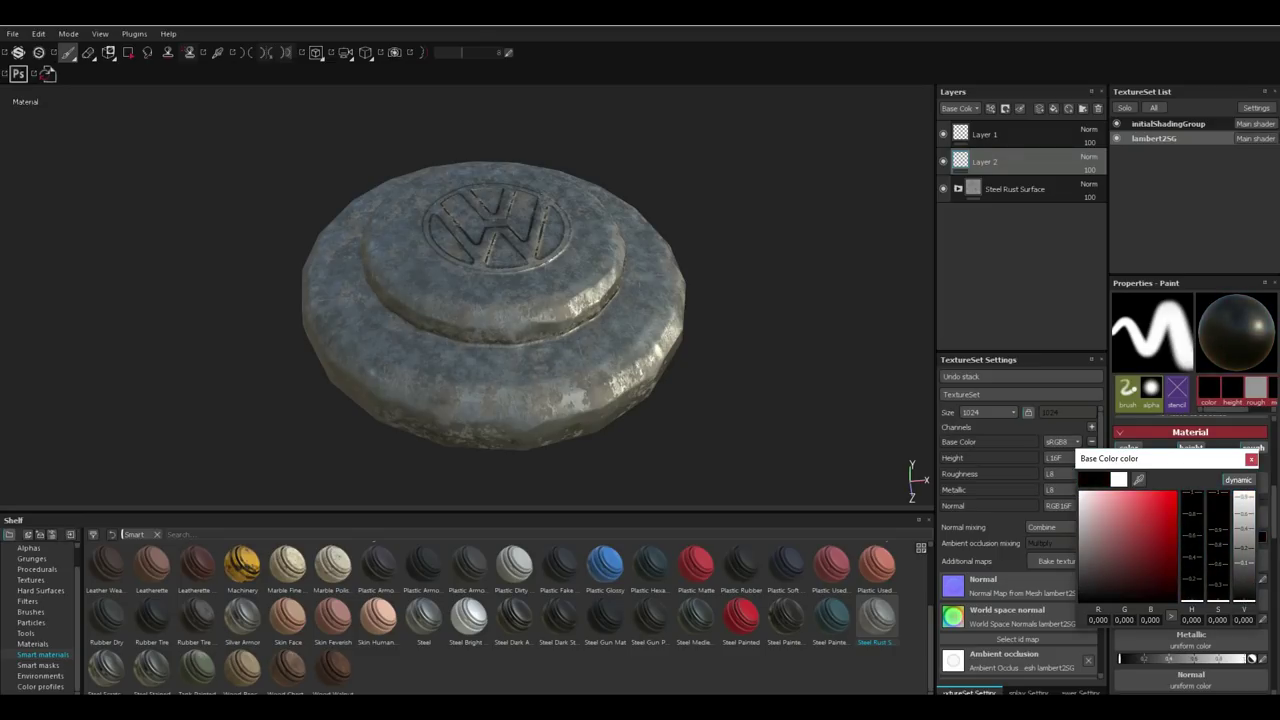
left_click(1251, 459)
scroll(1190, 555, "up", 5)
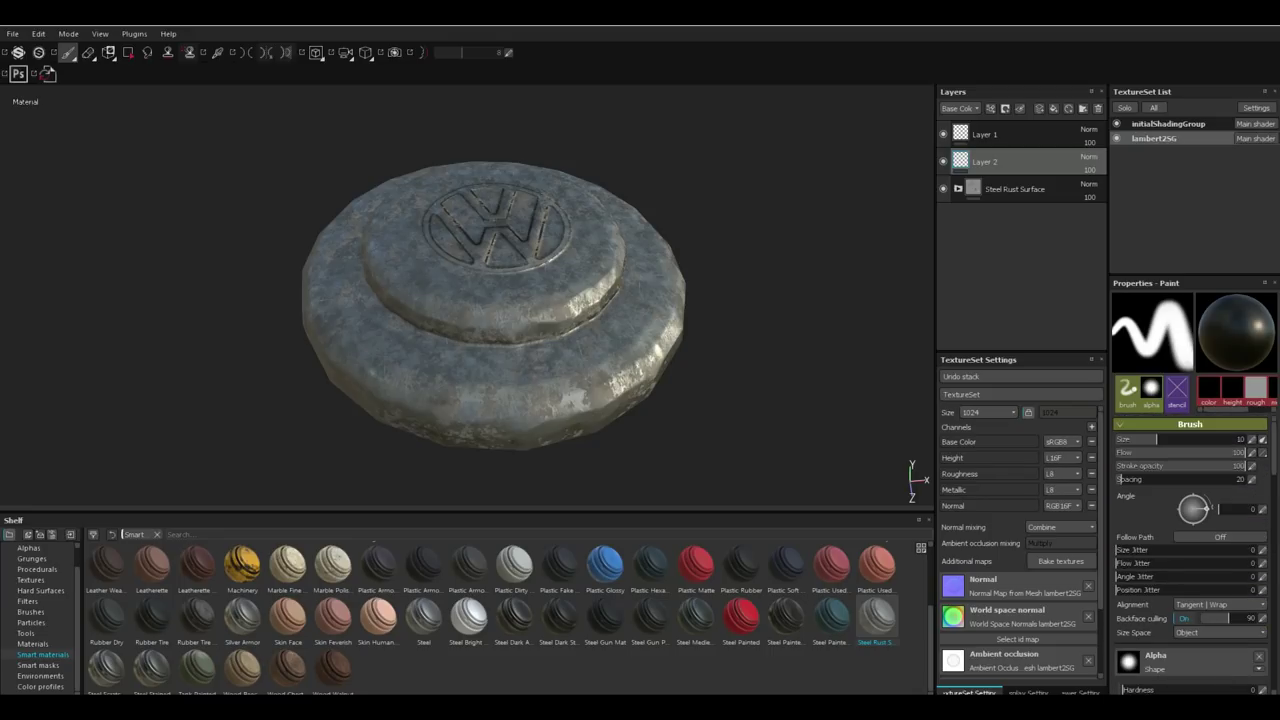
Darken the front of the outer ring with soft black strokes on Layer 2, using brush size 37.69 and stroke opacity 18
left_click_drag(1157, 440, 1177, 439)
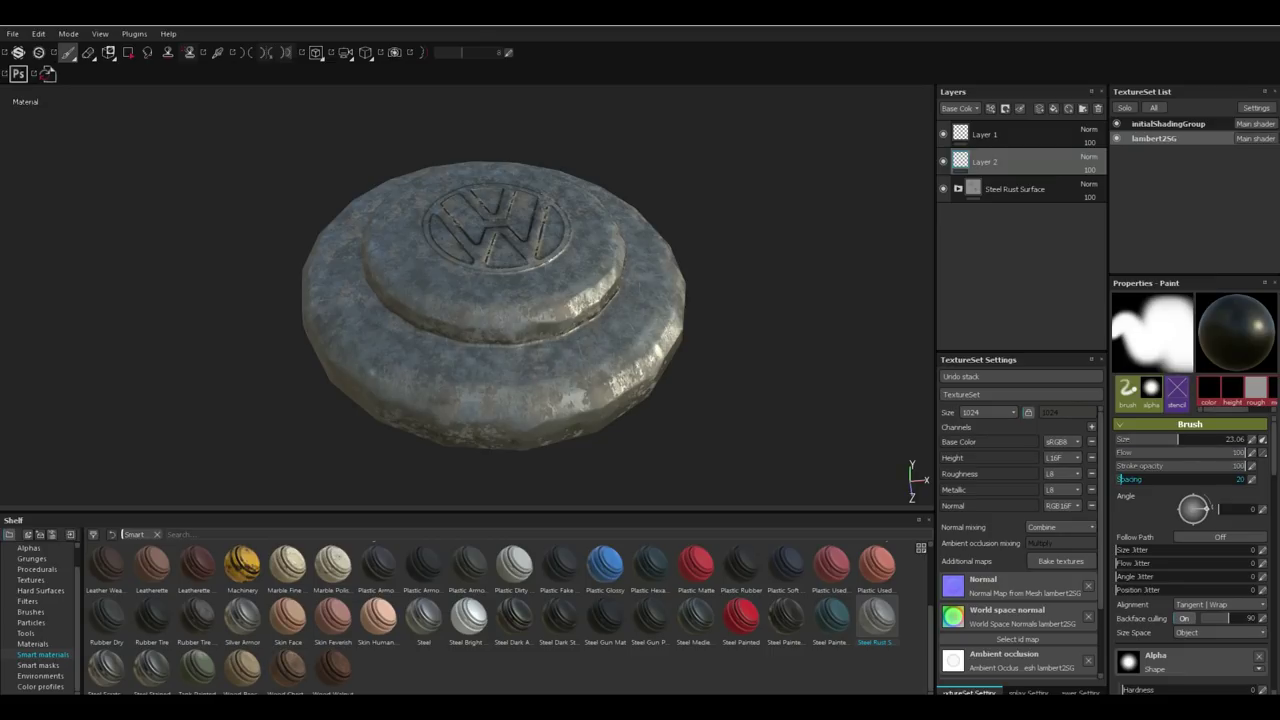
left_click_drag(1240, 466, 1138, 466)
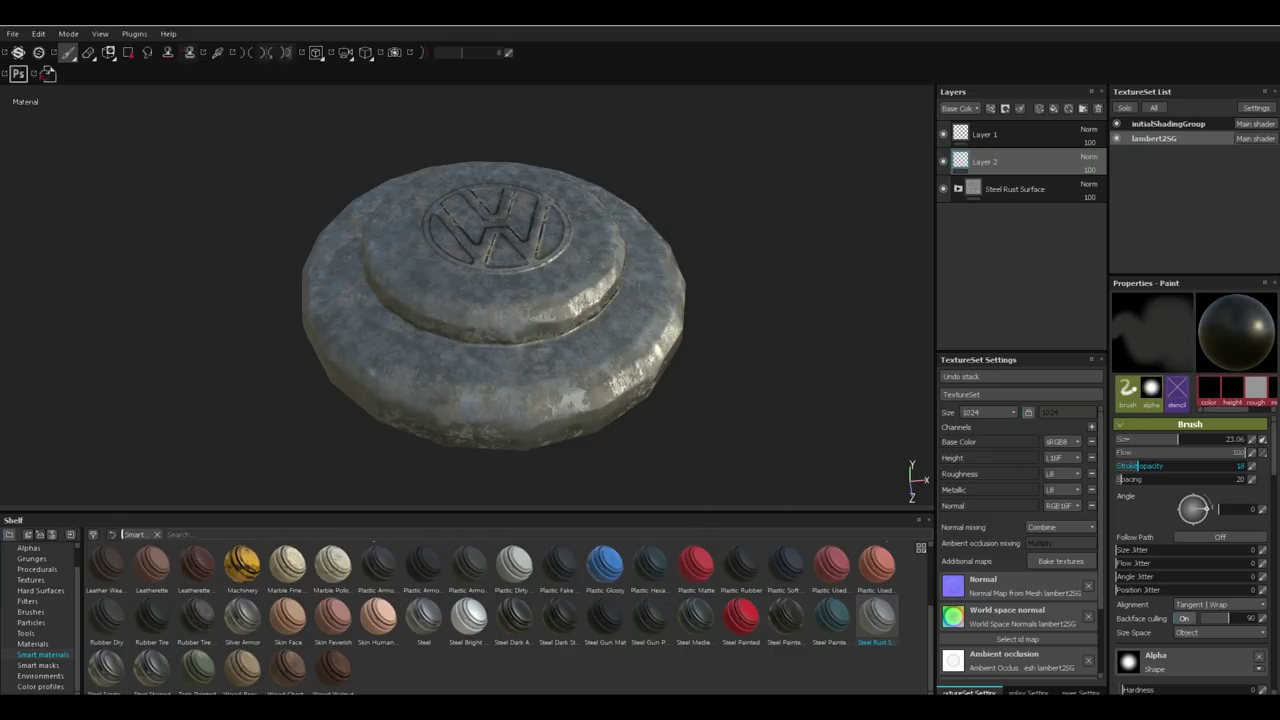
left_click_drag(1178, 439, 1196, 439)
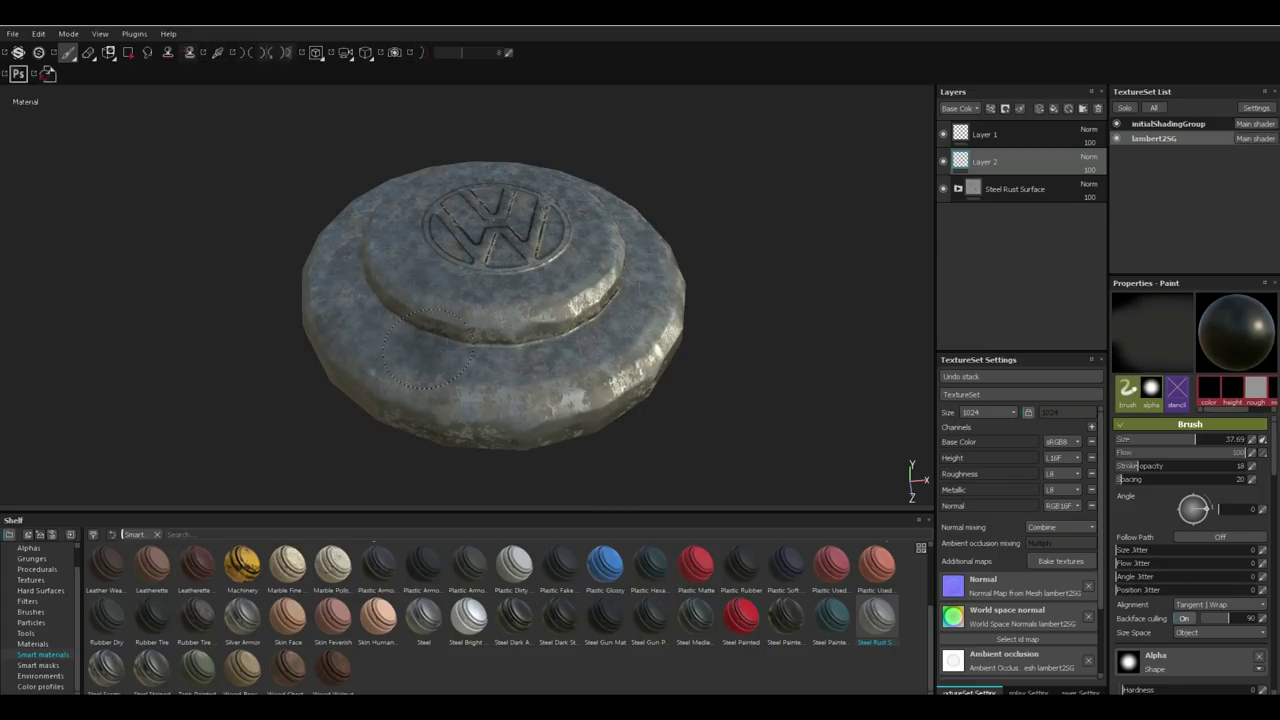
mouse_move(424, 349)
left_mouse_down()
mouse_move(371, 348)
mouse_move(440, 380)
mouse_move(535, 391)
left_mouse_up()
left_click_drag(434, 382, 573, 380)
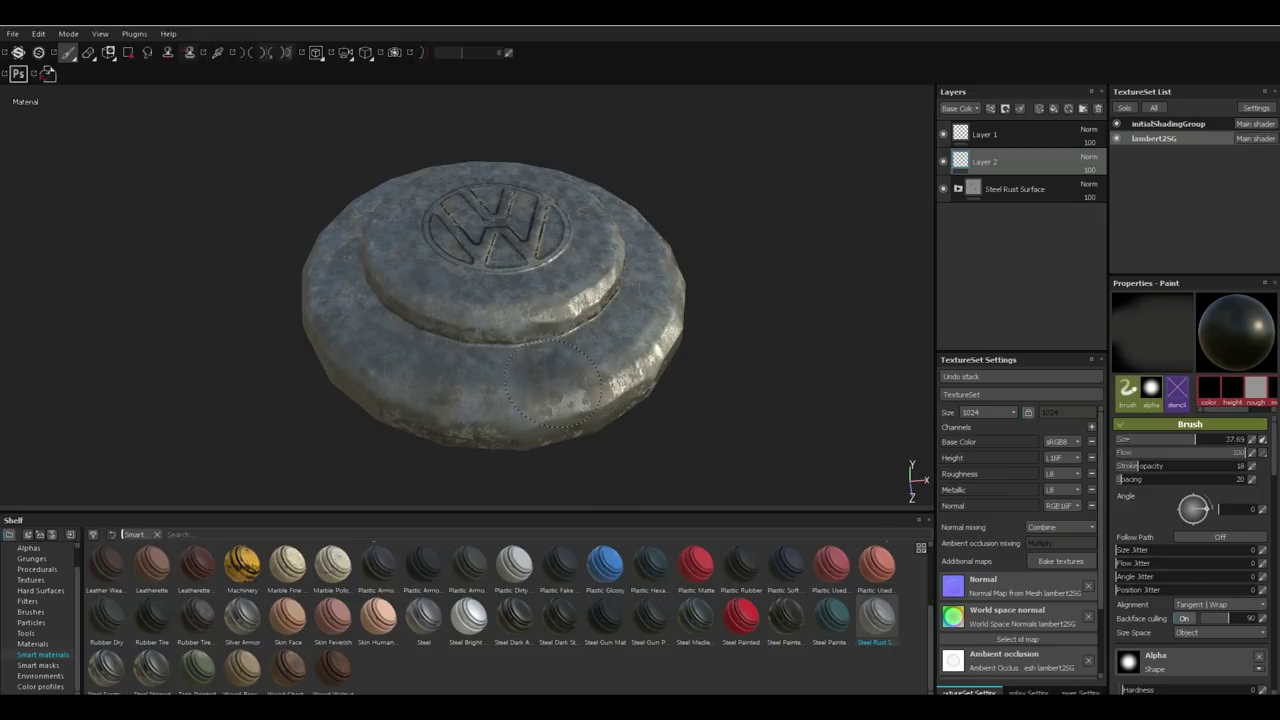
mouse_move(622, 342)
left_mouse_down()
mouse_move(560, 370)
mouse_move(583, 358)
left_mouse_up()
mouse_move(583, 358)
left_mouse_down()
mouse_move(475, 406)
mouse_move(552, 393)
left_mouse_up()
left_click_drag(323, 341, 318, 330)
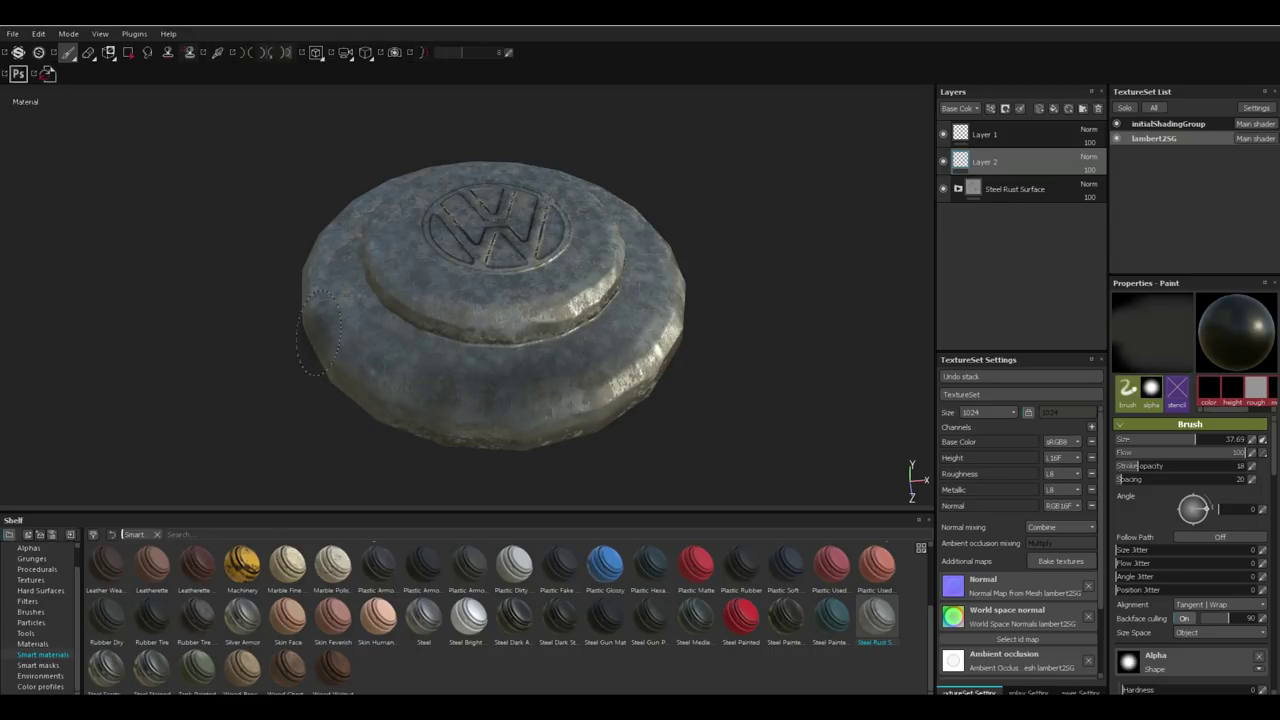
left_click_drag(404, 420, 610, 412)
left_click(695, 334)
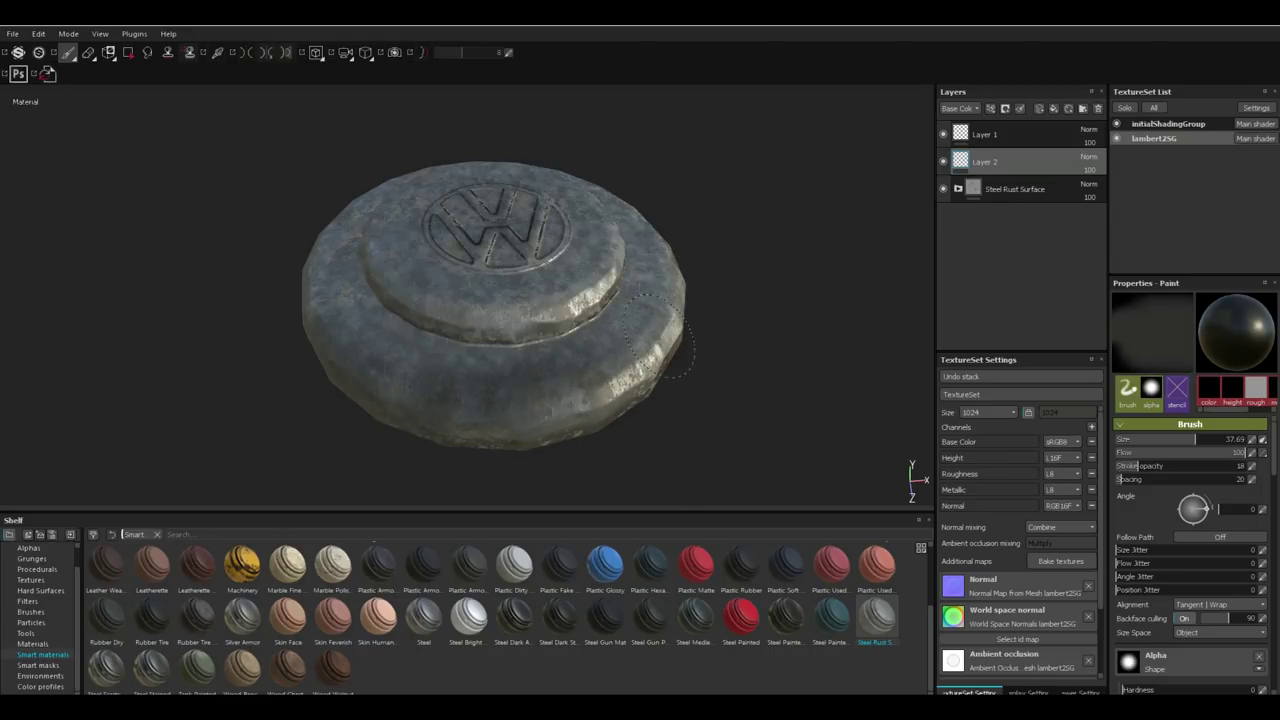
Continue the faint black shading on Layer 2 around the adjoining side of the outer ring
left_click_drag(758, 408, 655, 352, "alt")
mouse_move(583, 375)
left_mouse_down()
mouse_move(565, 389)
mouse_move(760, 400)
mouse_move(746, 378)
left_mouse_up()
left_click(670, 350)
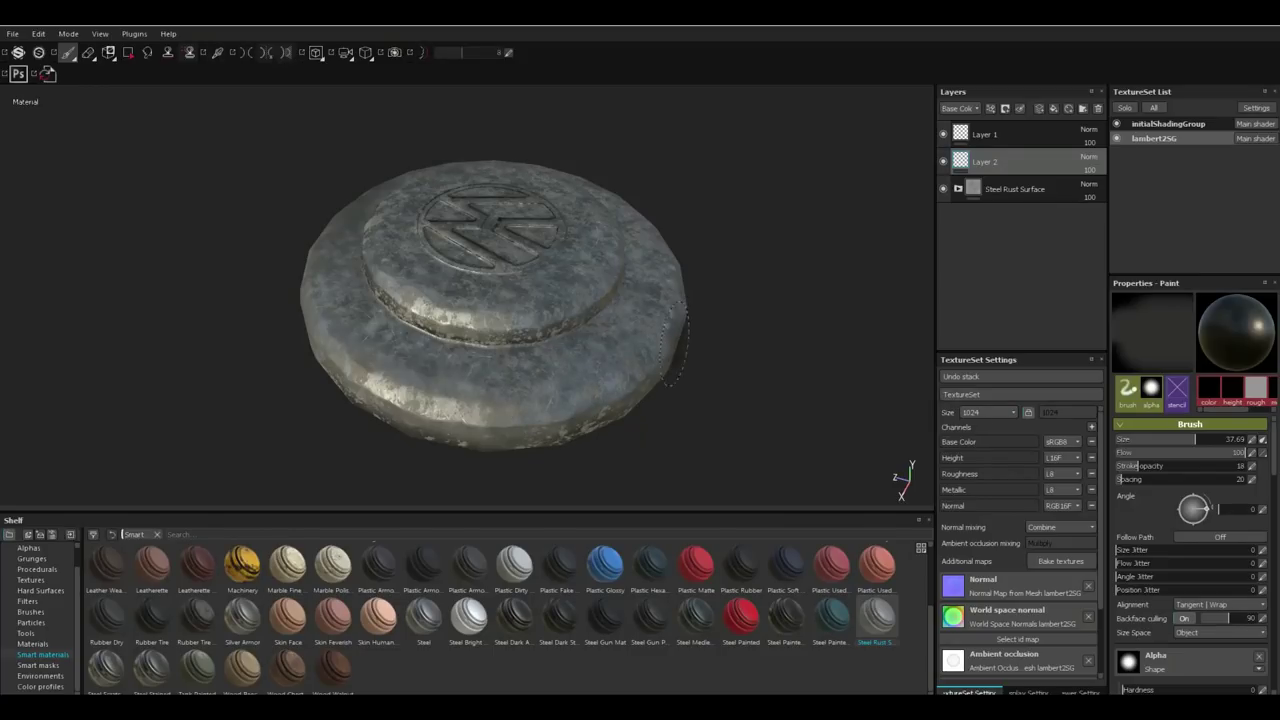
mouse_move(729, 334)
left_mouse_down("alt")
mouse_move(727, 308)
mouse_move(690, 325)
mouse_move(720, 466)
mouse_move(763, 451)
mouse_move(768, 418)
mouse_move(782, 440)
left_mouse_up("alt")
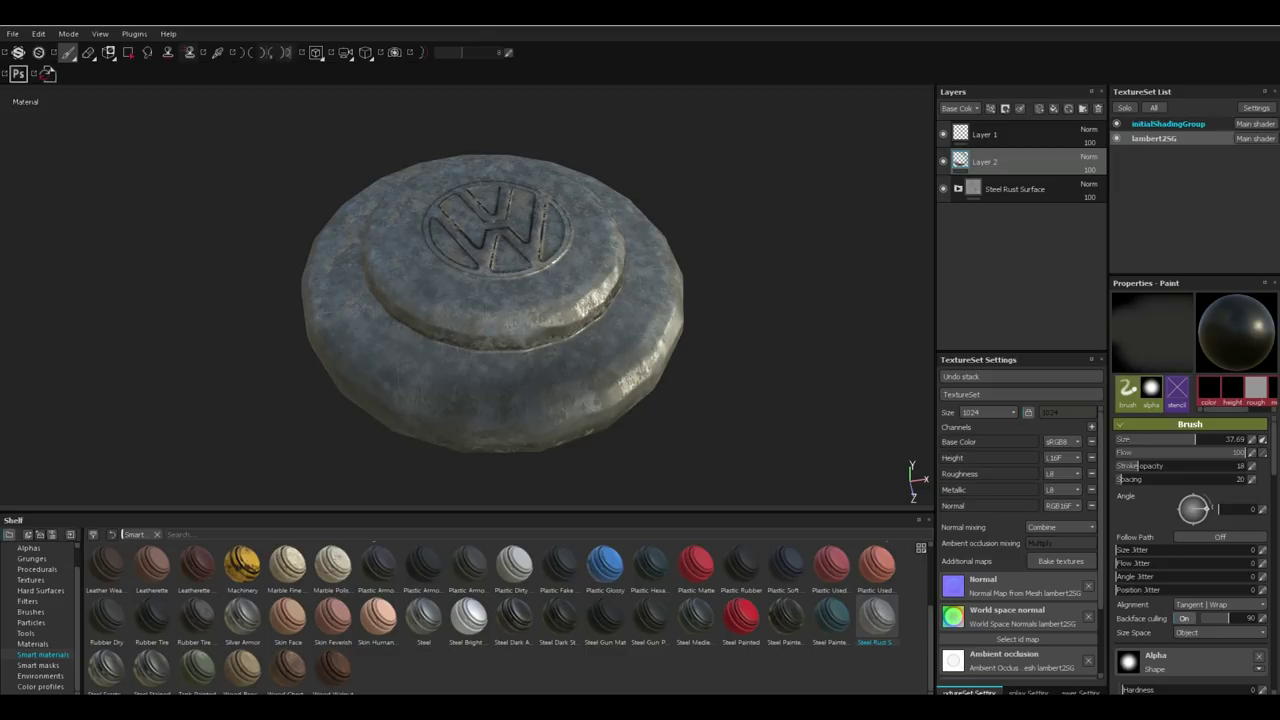
Shade the raised centre cap's lower edge black on Layer 1 of the initialShadingGroup texture set, isolating that part while painting
left_click(1168, 123)
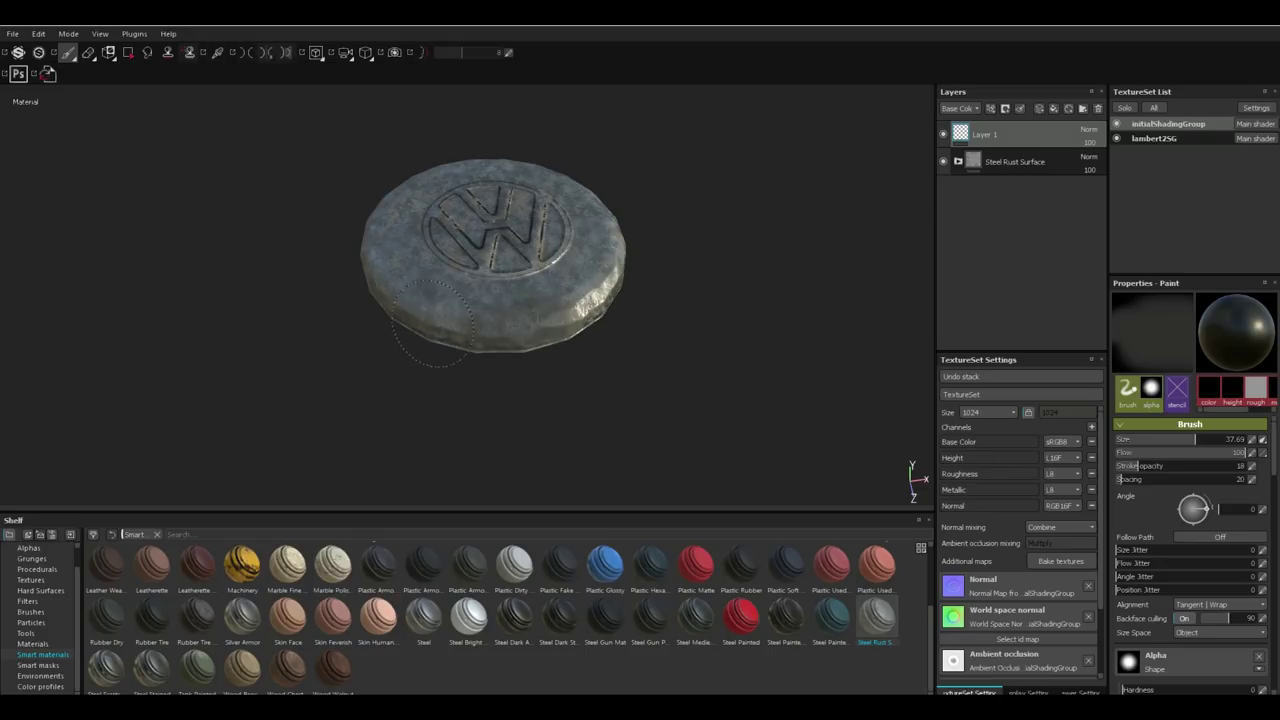
key("alt+q")
key("alt+q")
mouse_move(688, 294)
left_mouse_down("alt")
mouse_move(688, 308)
mouse_move(622, 352)
mouse_move(650, 255)
mouse_move(690, 375)
mouse_move(706, 346)
mouse_move(707, 258)
left_mouse_up("alt")
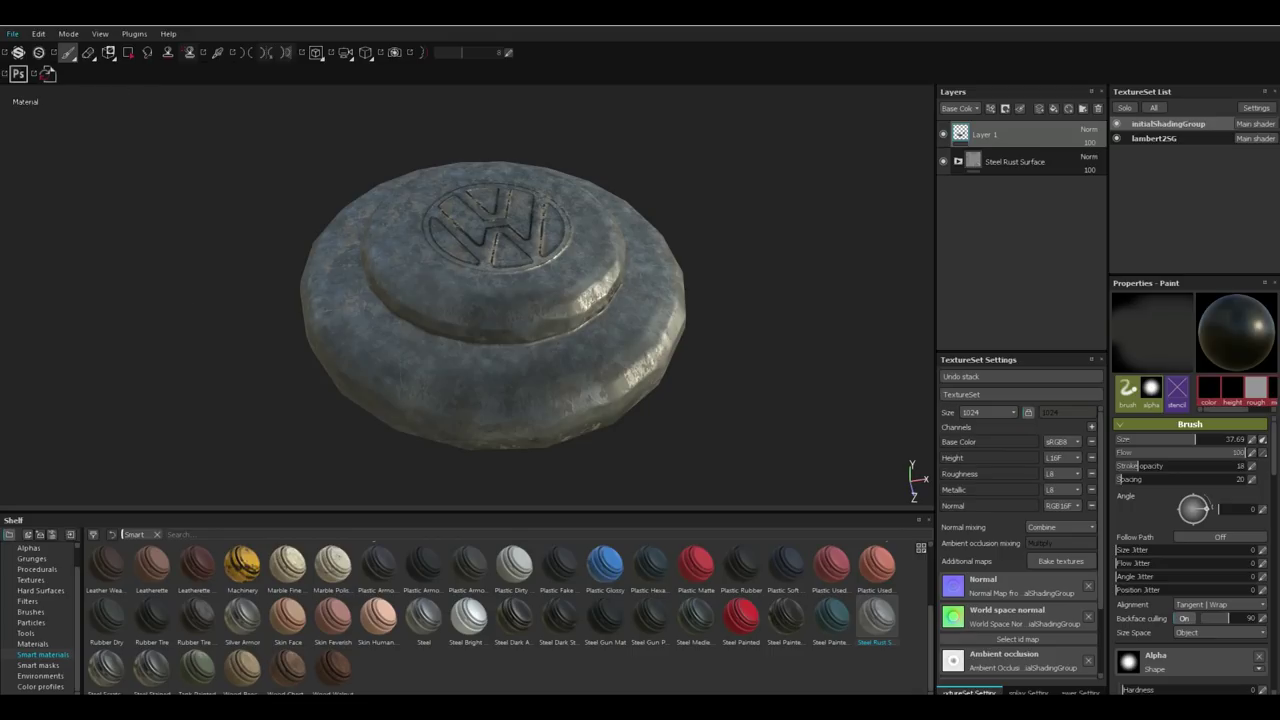
left_click(13, 34)
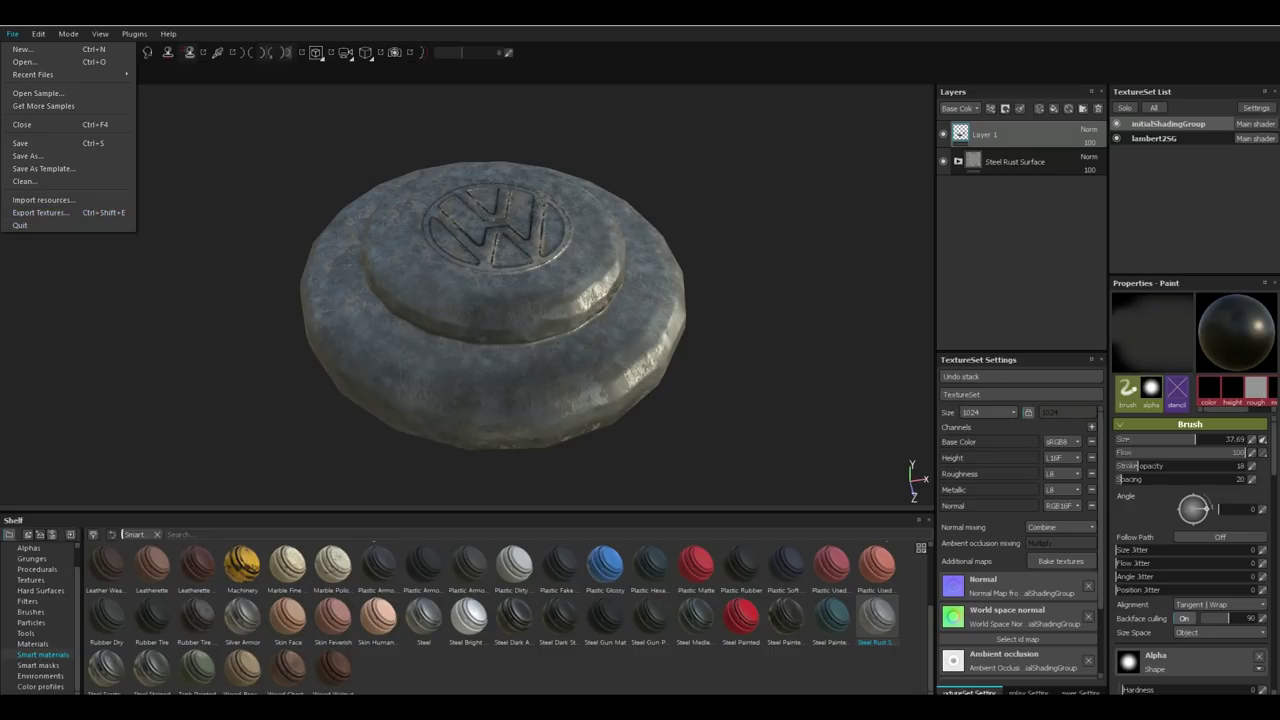
left_click_drag(500, 300, 499, 345, "alt")
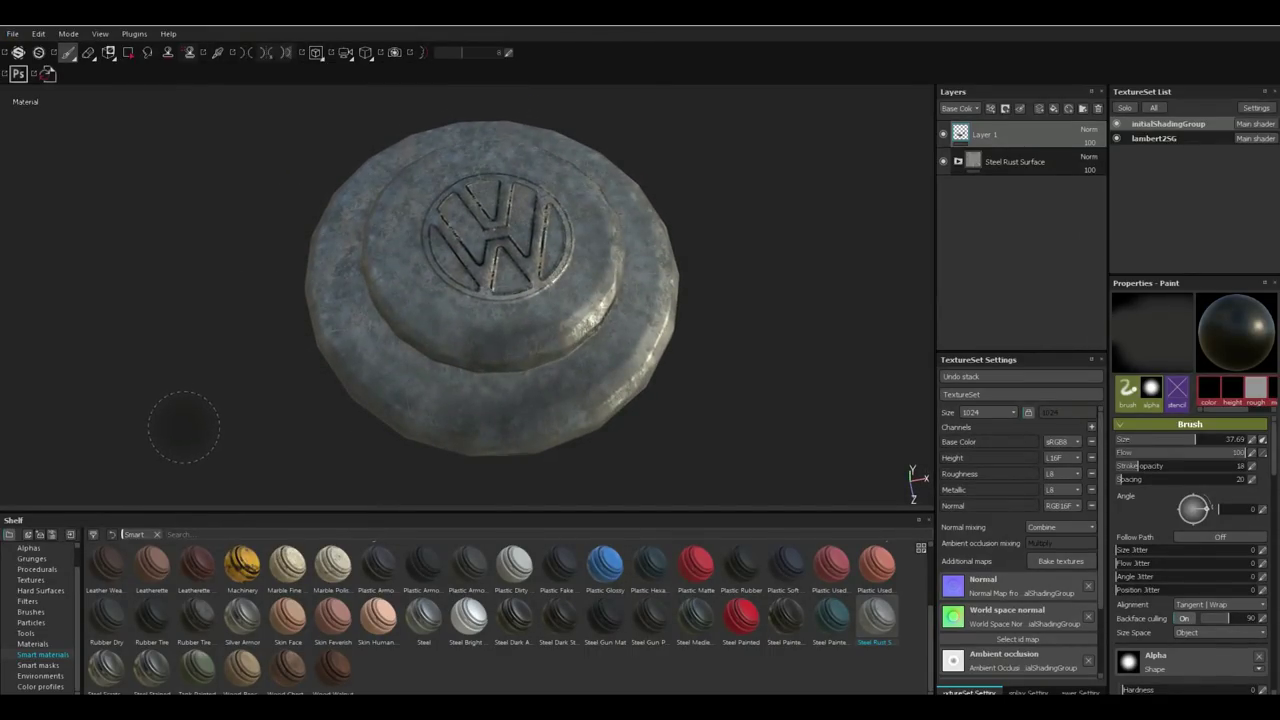
middle_click_drag(184, 423, 231, 436, "alt")
mouse_move(207, 383)
left_mouse_down("alt")
mouse_move(216, 394)
mouse_move(190, 390)
mouse_move(192, 442)
mouse_move(211, 285)
left_mouse_up("alt")
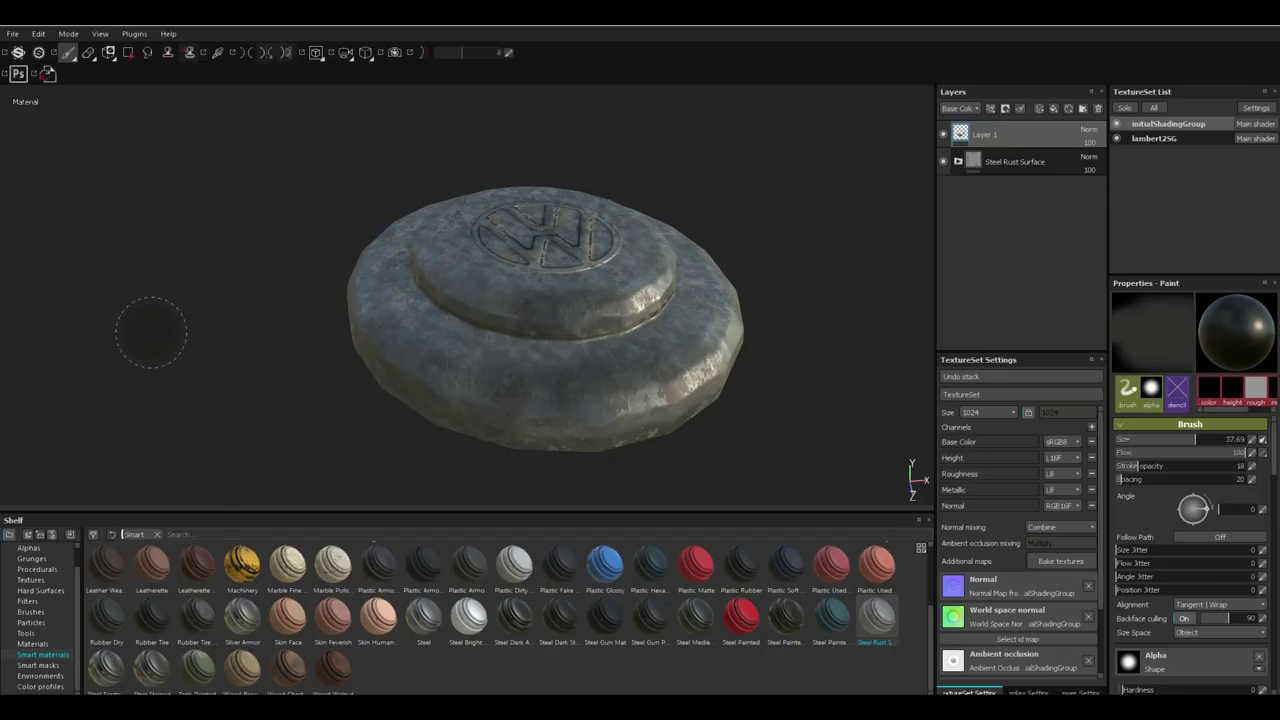